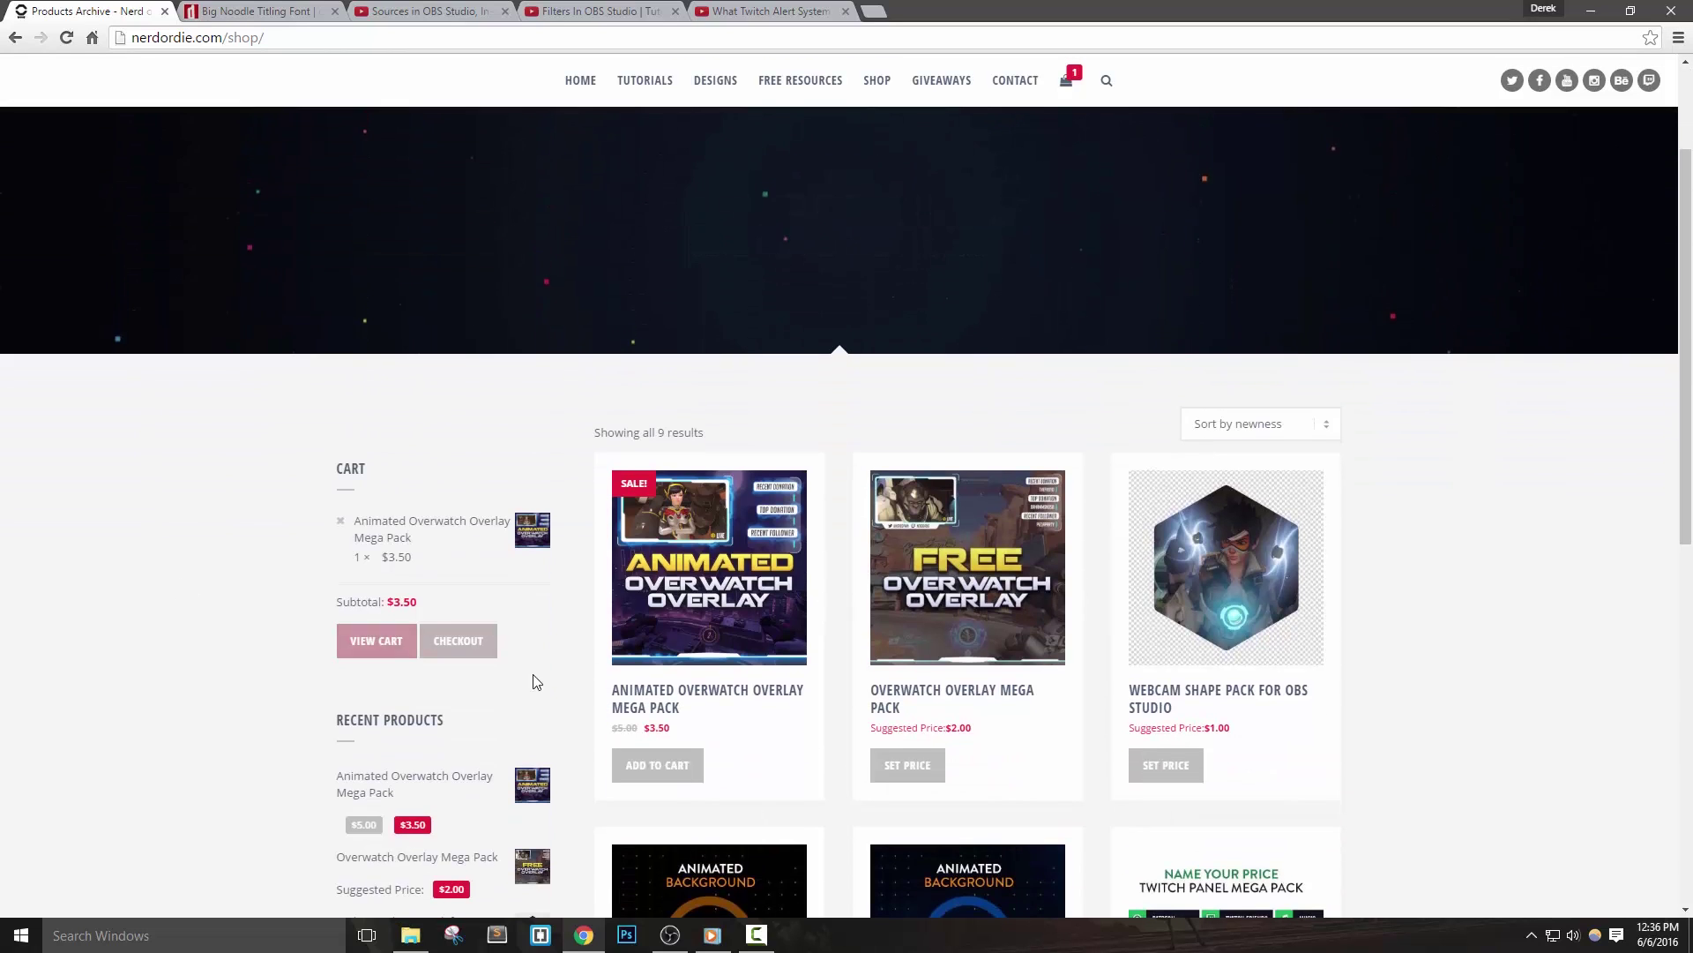
pyautogui.scroll(-1, 332, 612)
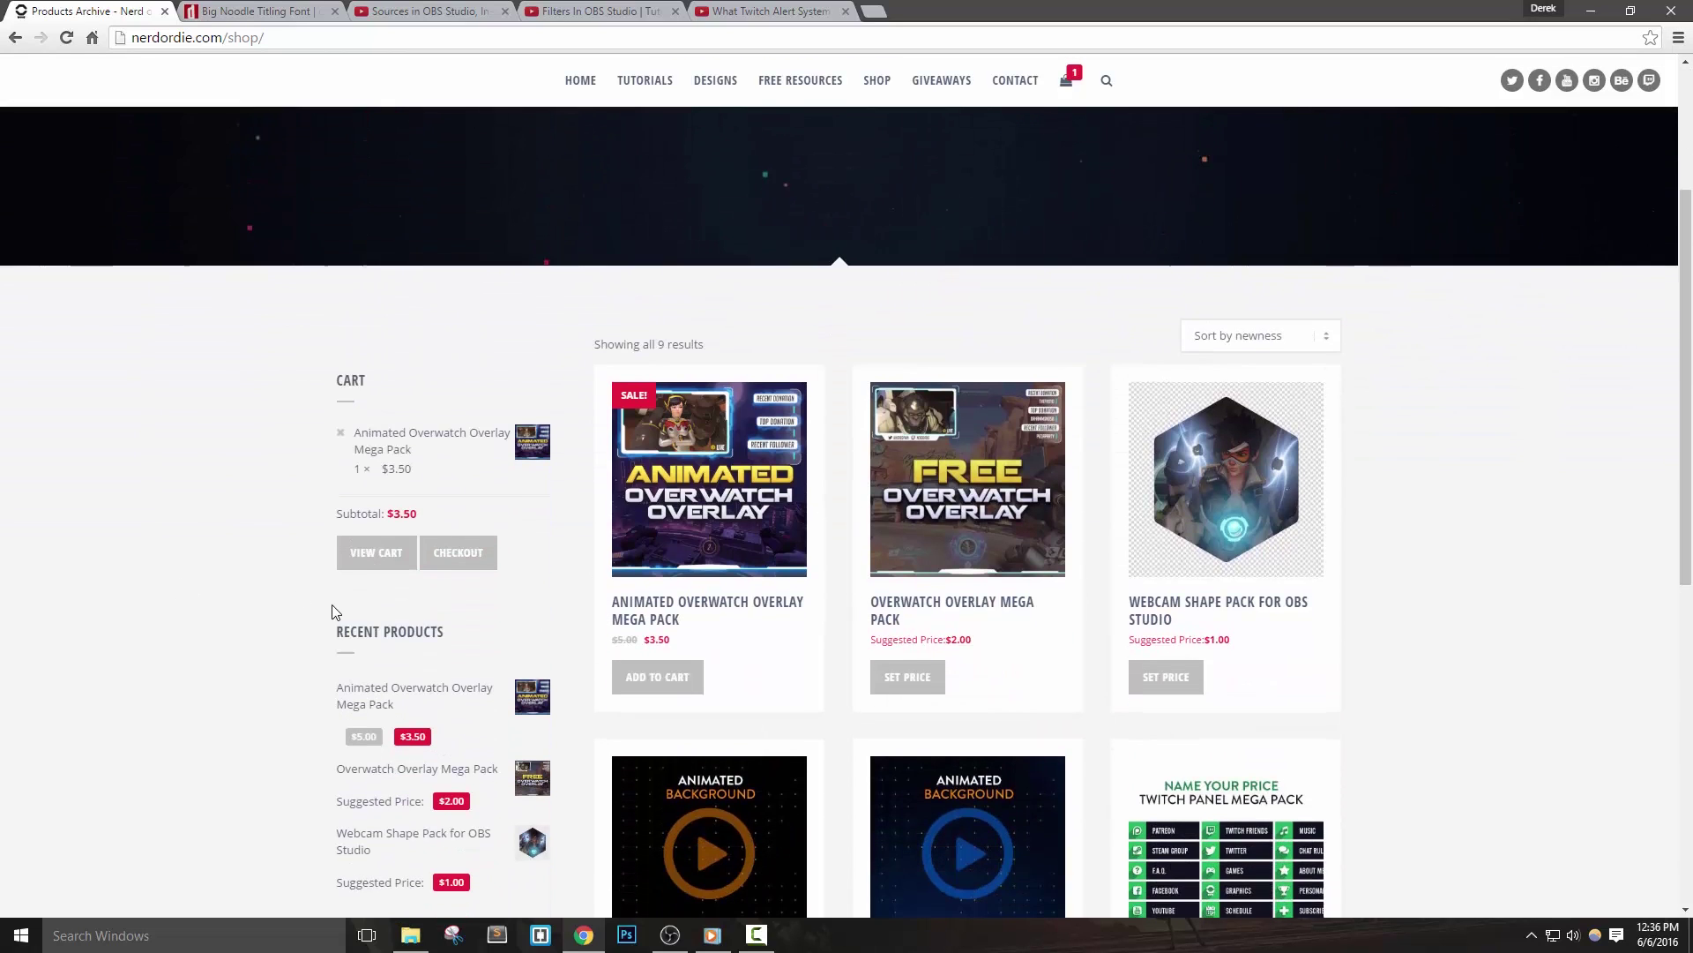
# Open the free Overwatch Overlay Mega Pack in a new tab, set its price to 0.00, and return to the shop.
pyautogui.middleClick(934, 496)
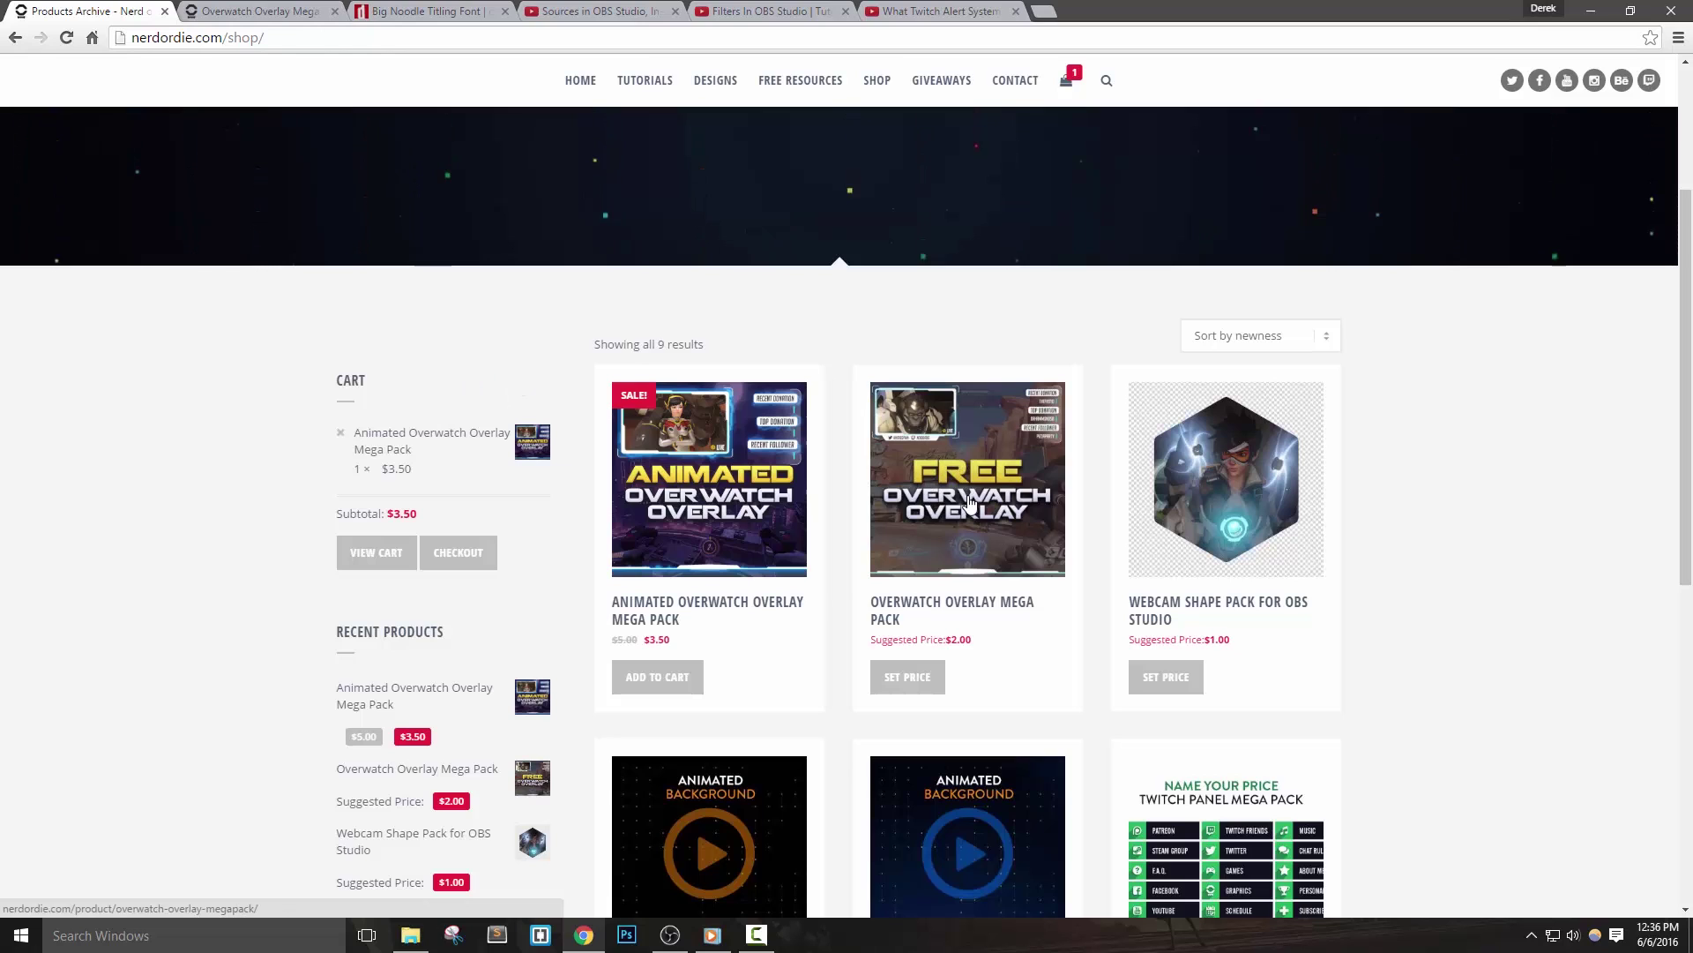
pyautogui.click(259, 13)
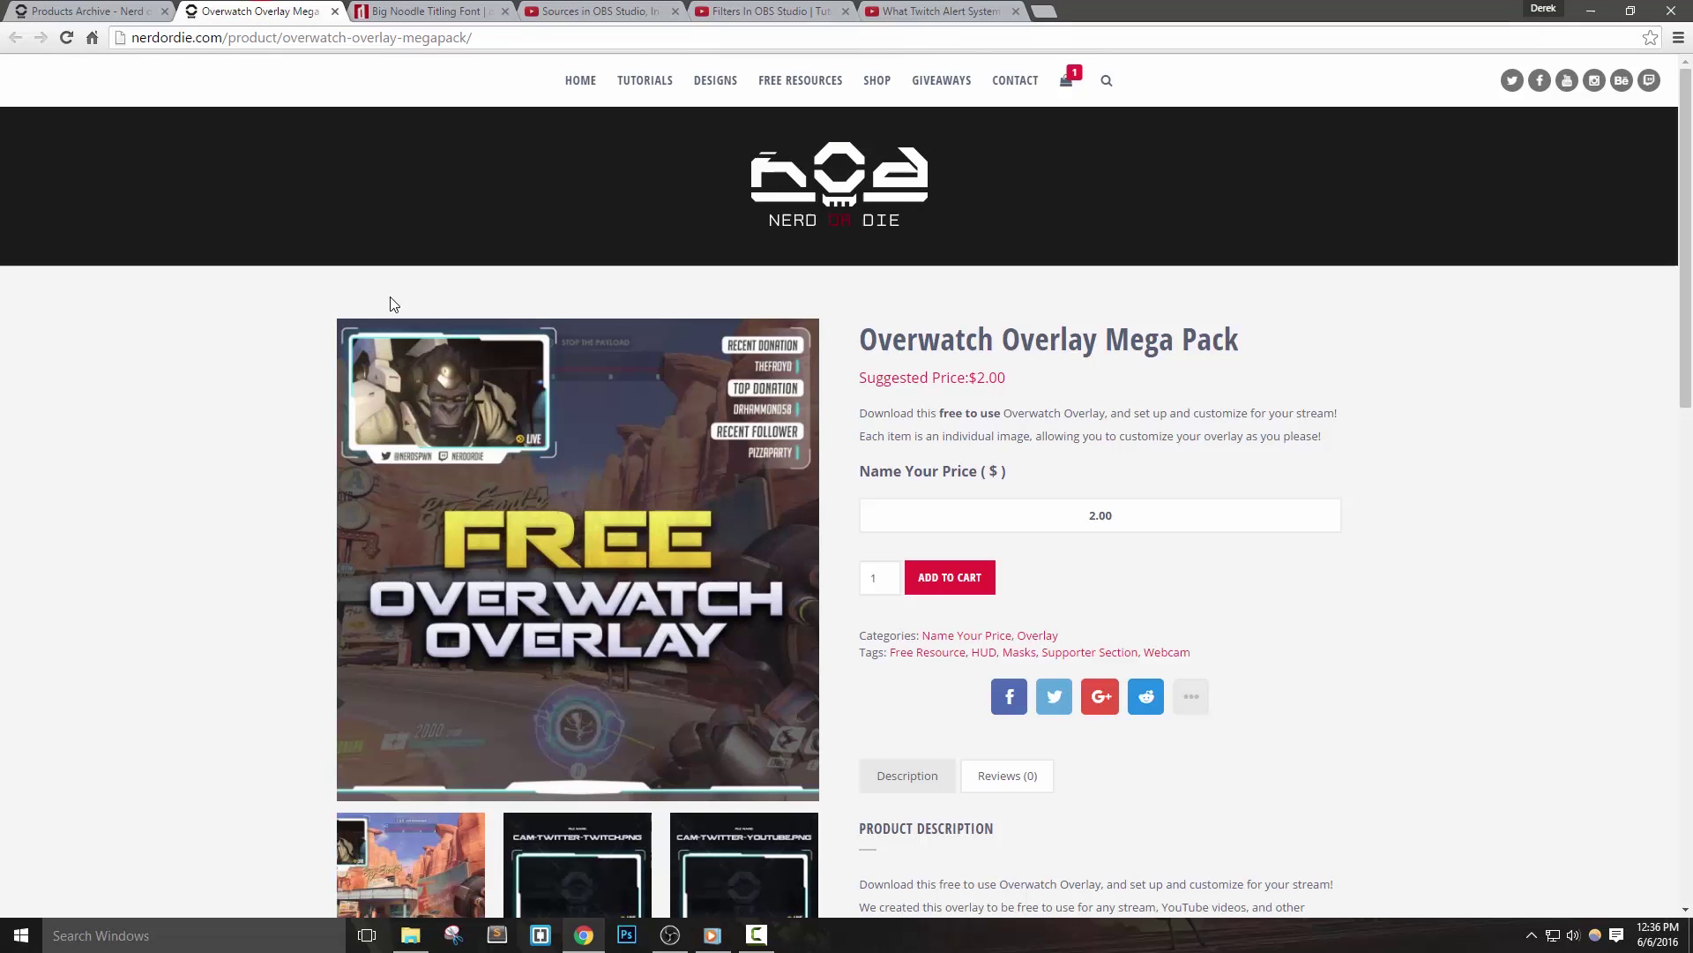
pyautogui.scroll(-2, 258, 491)
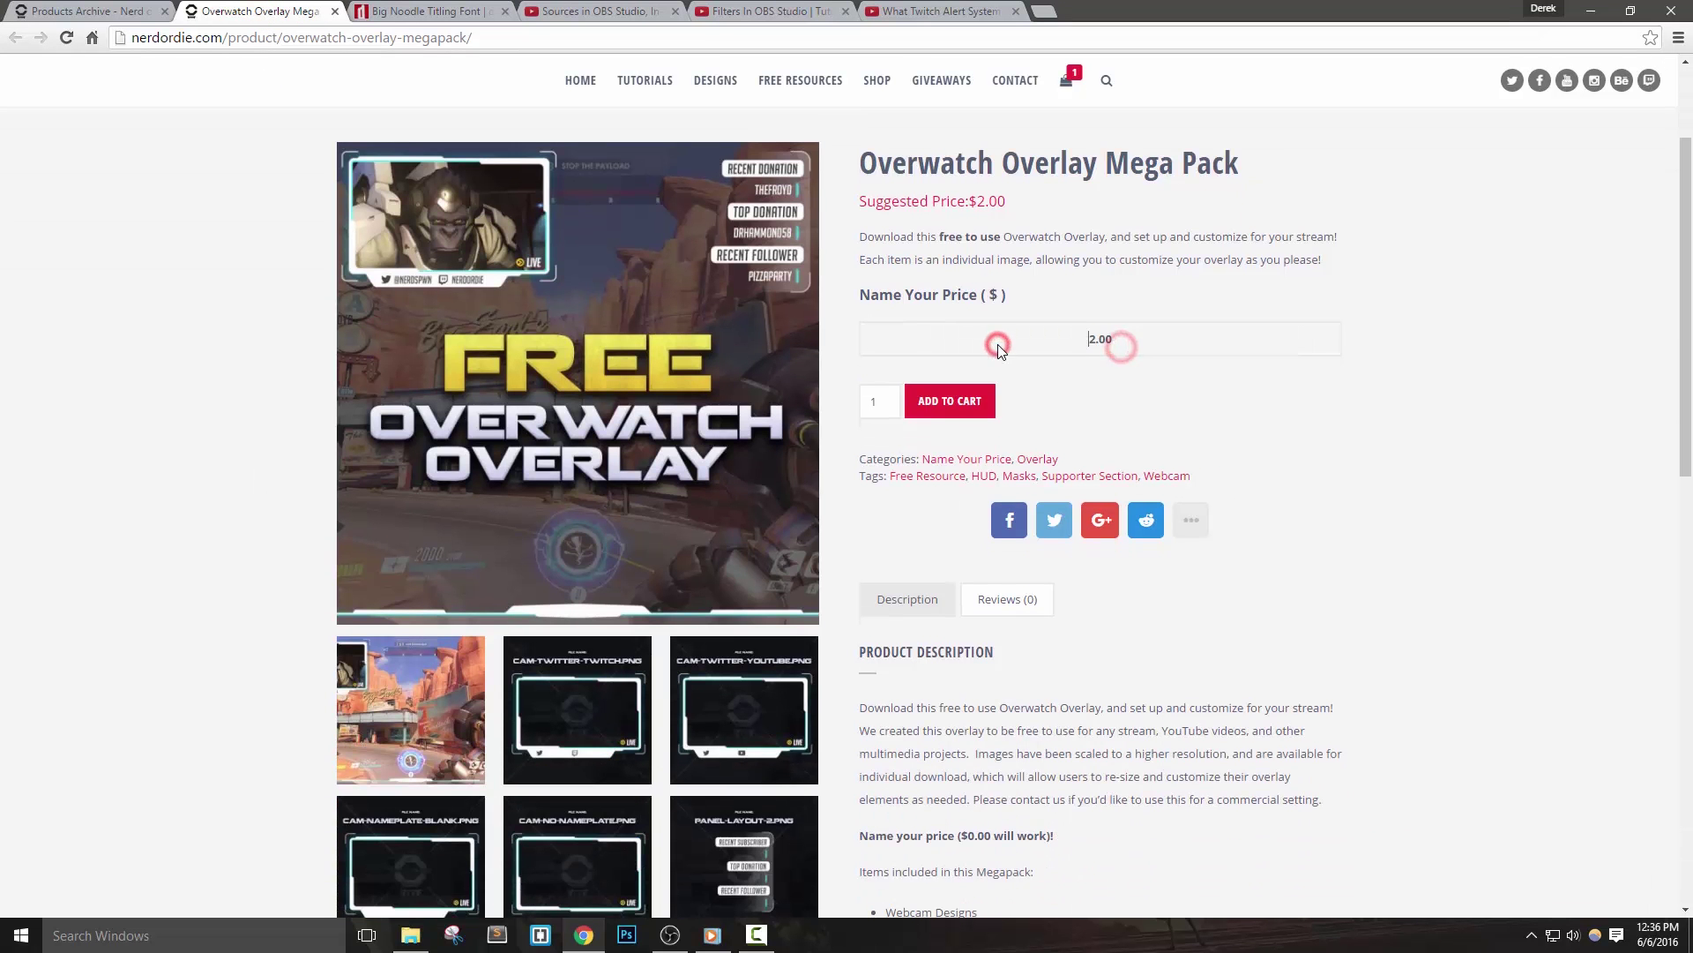
pyautogui.press('Delete')
pyautogui.click(1390, 455)
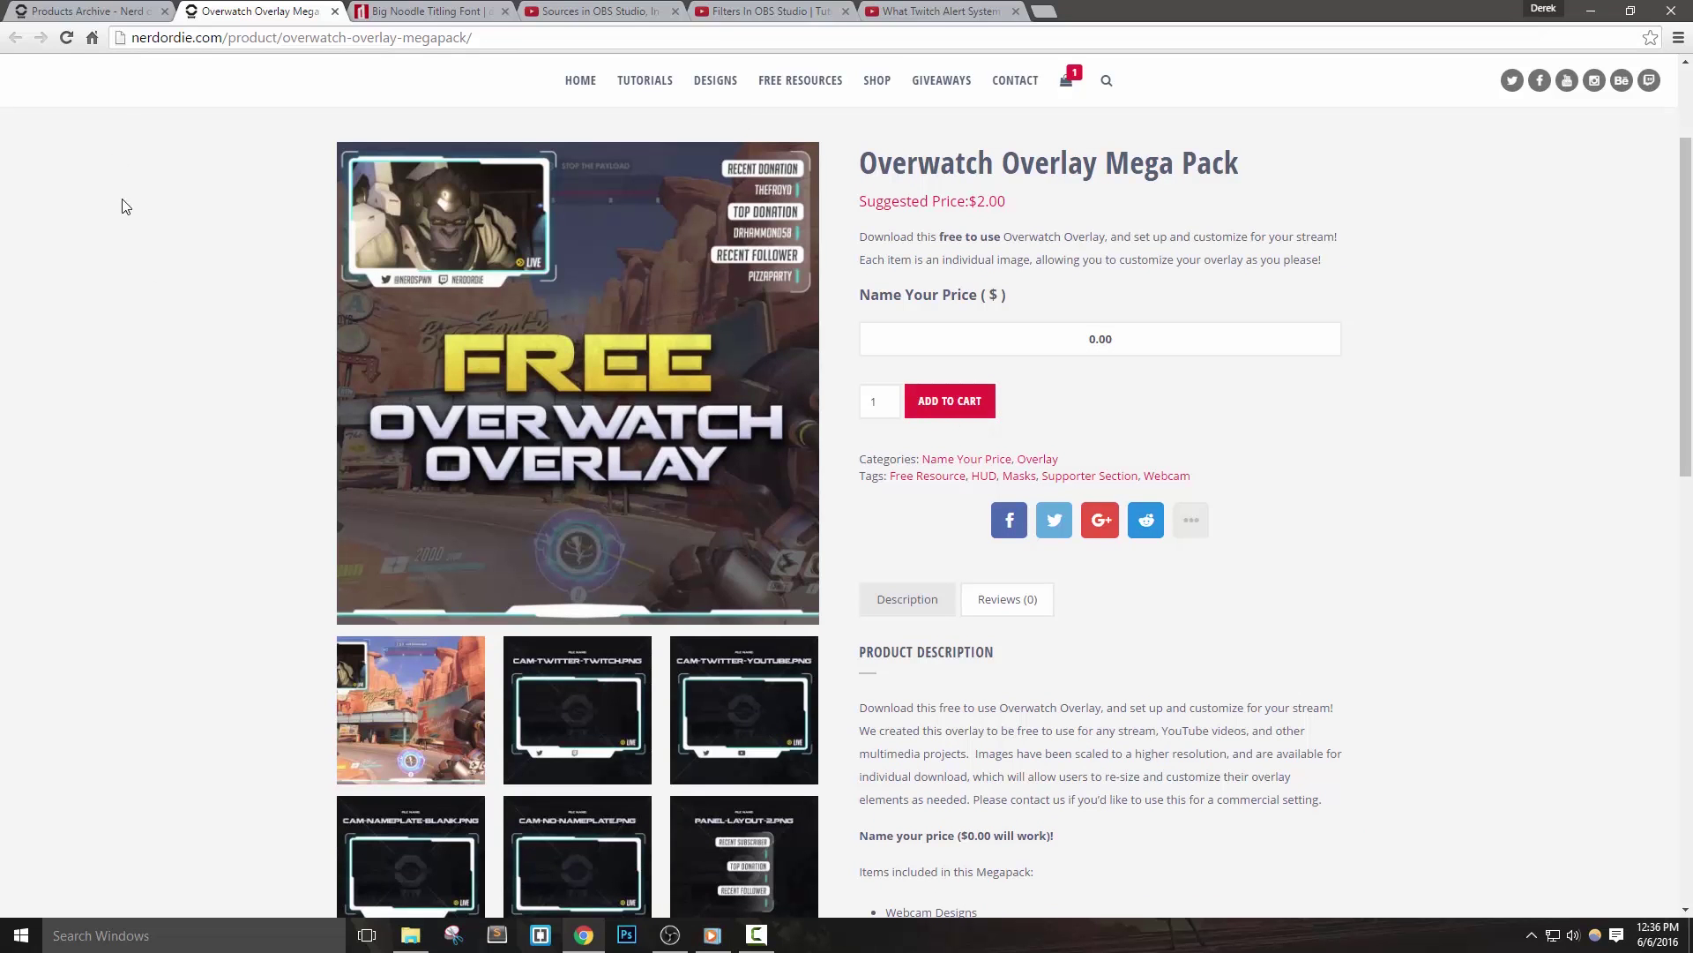
pyautogui.click(96, 17)
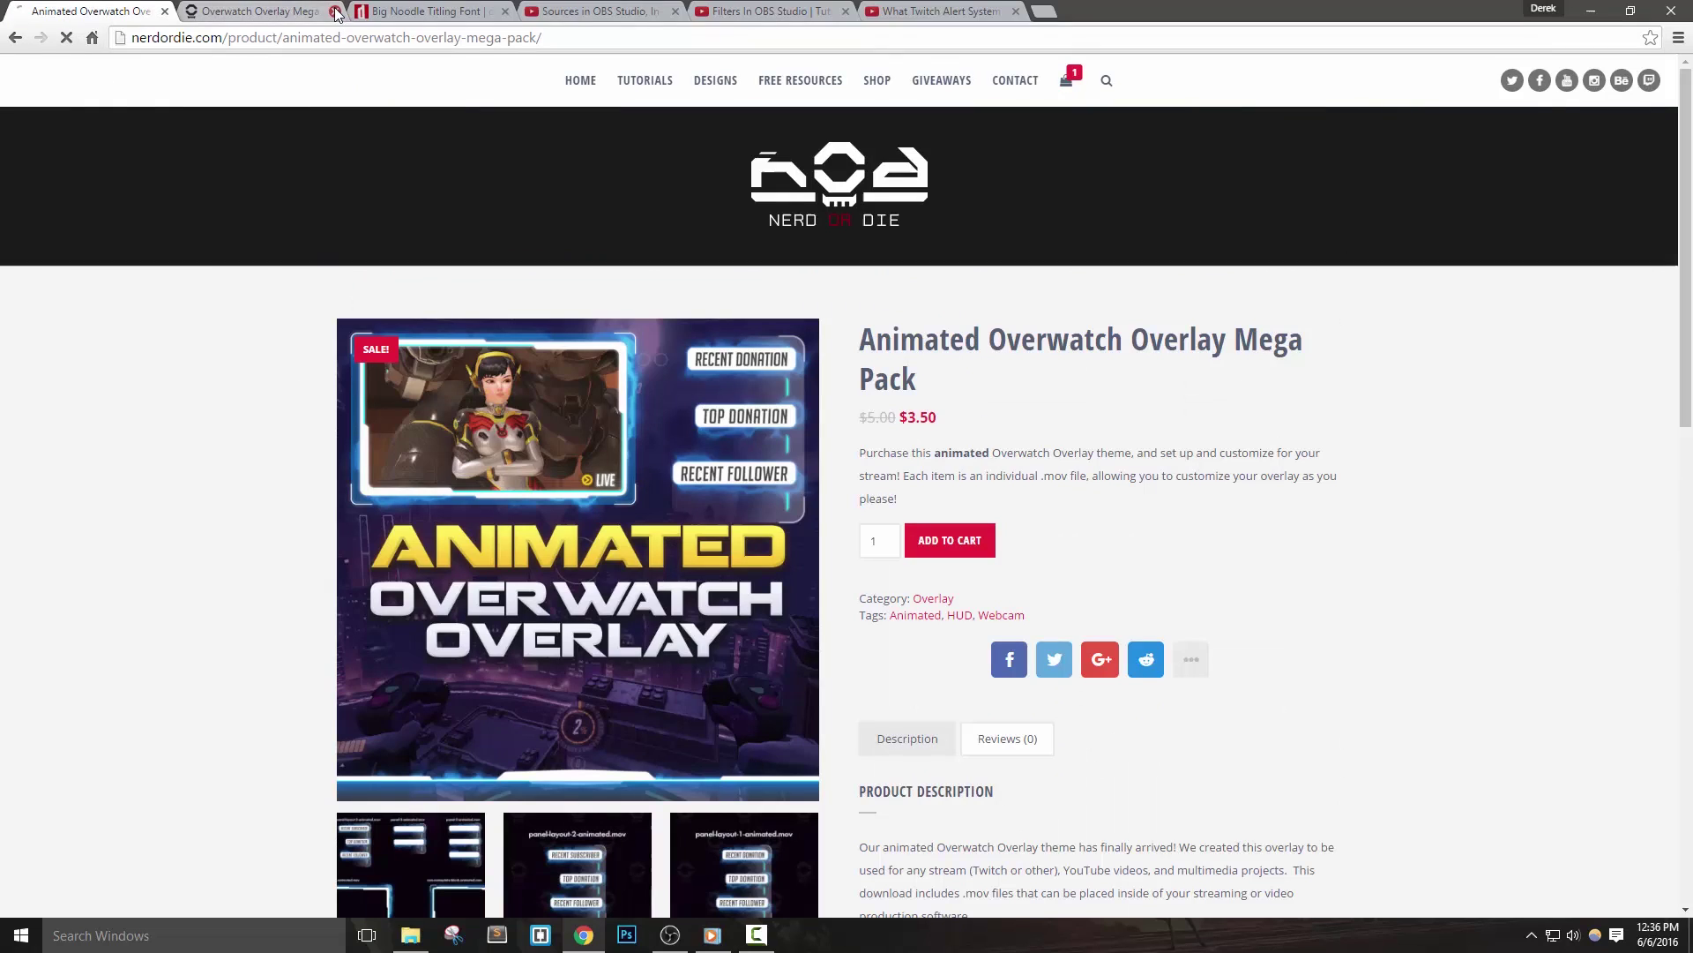
# Close the free pack tab and browse the animated pack's previews, including cam-no-nameplate-animated.
pyautogui.click(336, 10)
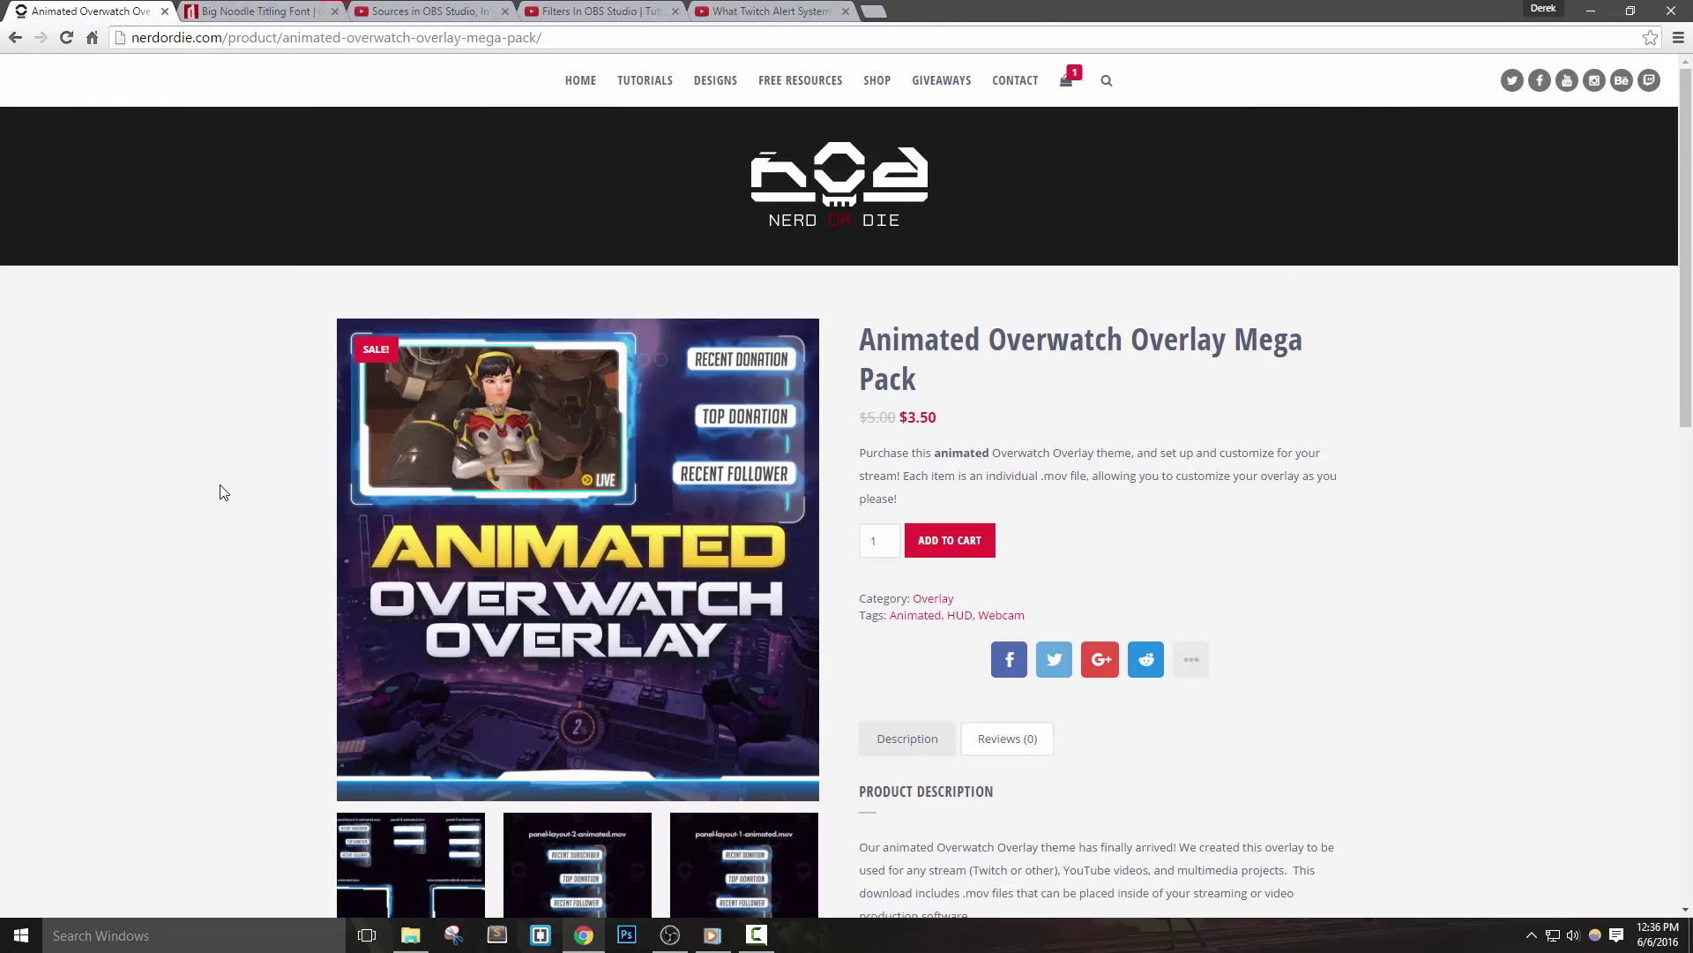
pyautogui.scroll(-1, 220, 493)
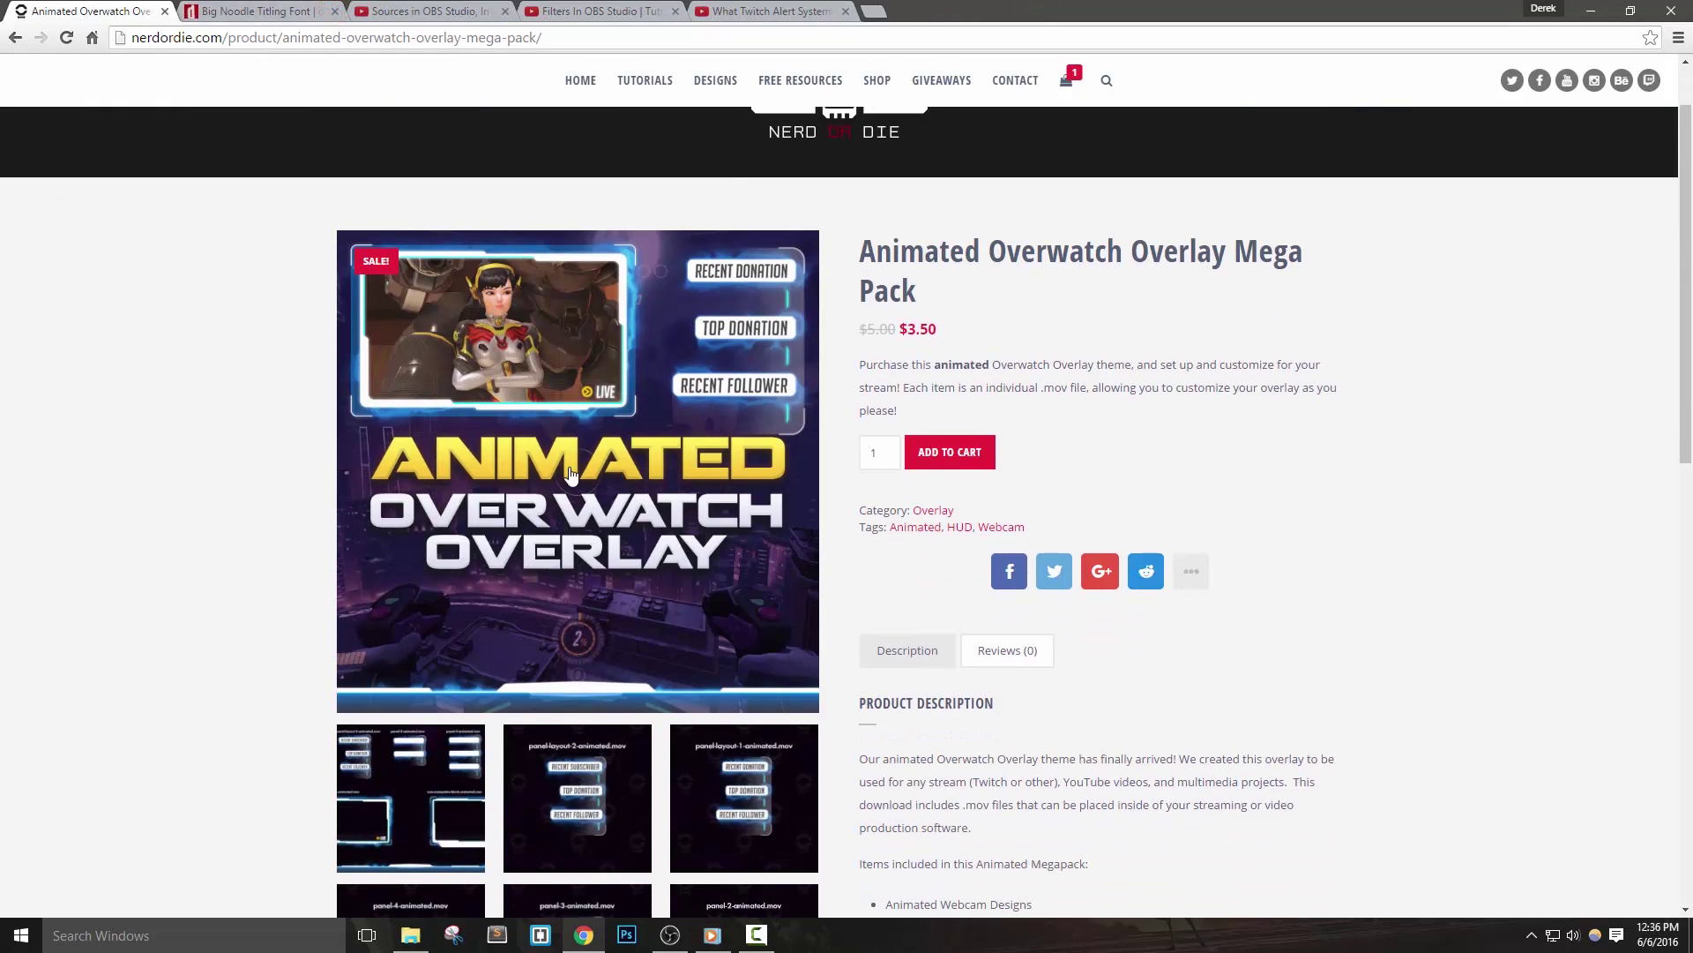
pyautogui.click(573, 474)
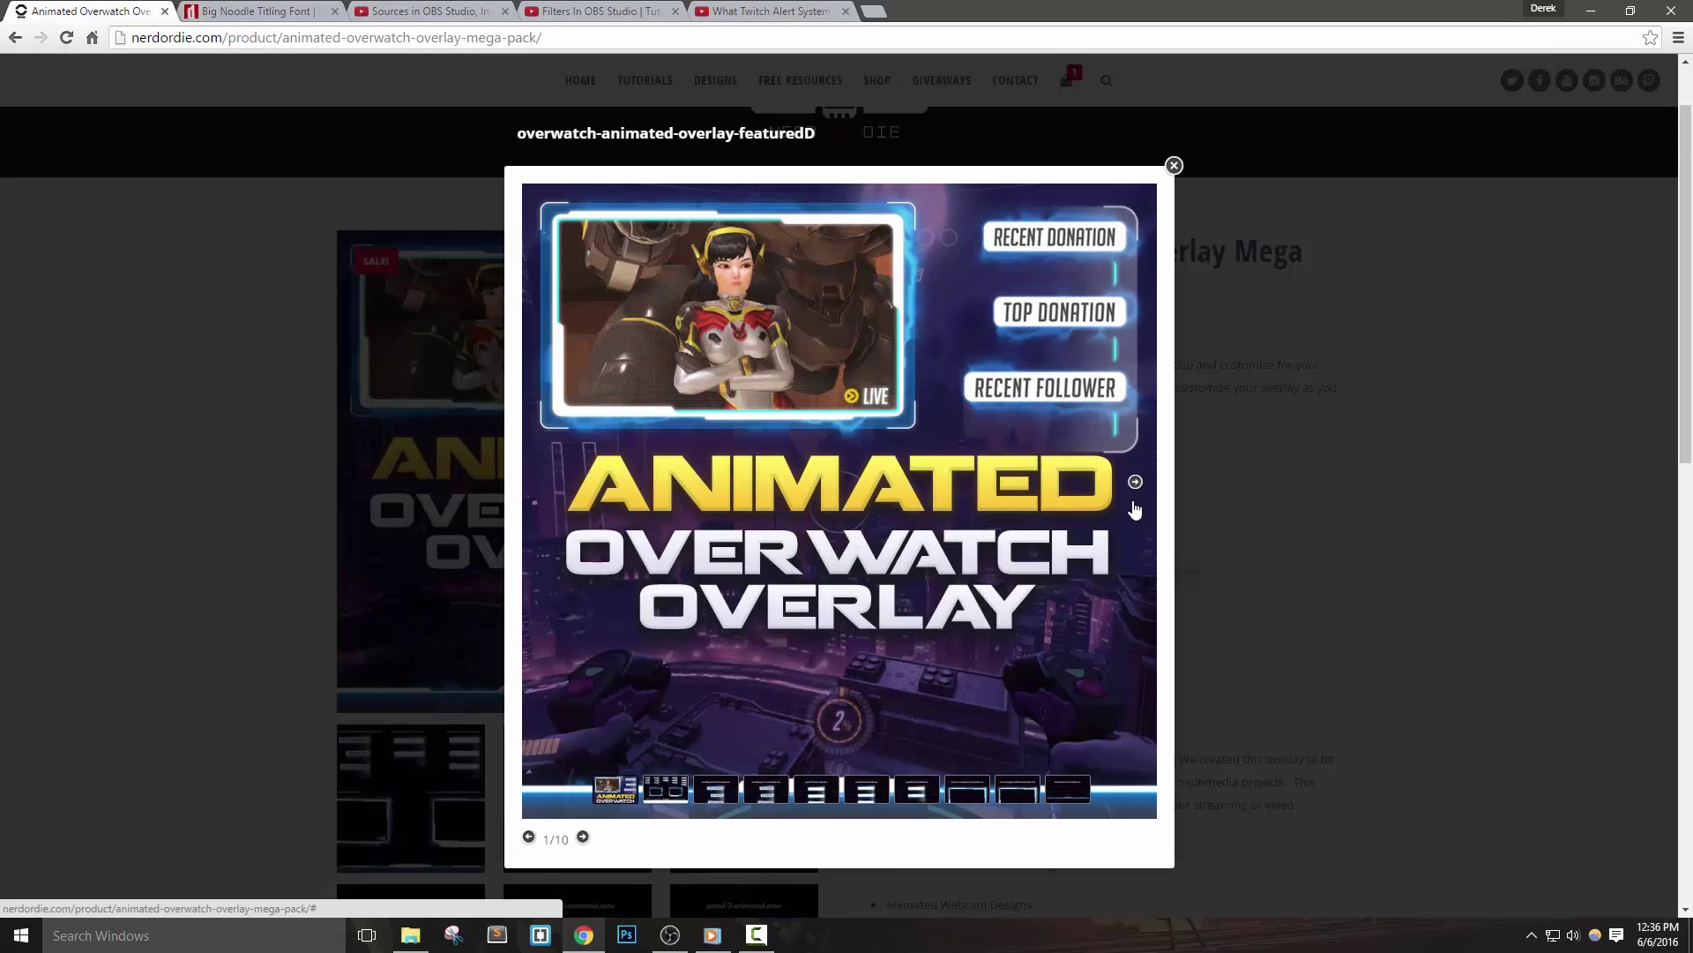
pyautogui.click(1138, 487)
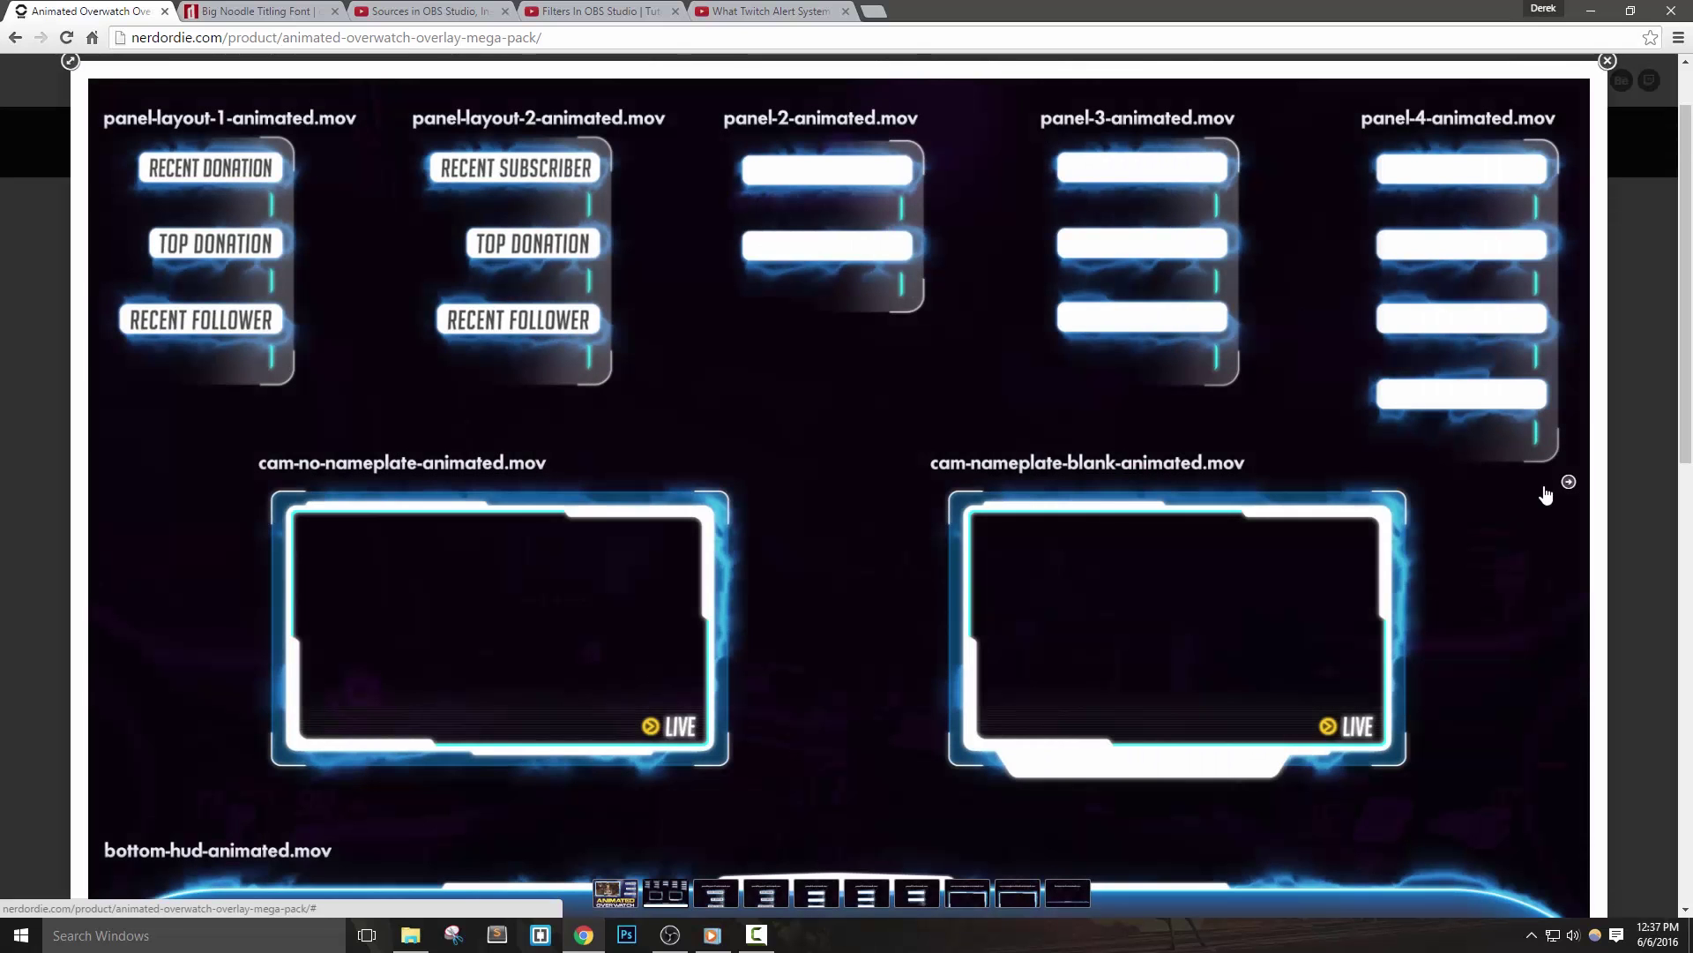
pyautogui.click(1621, 484)
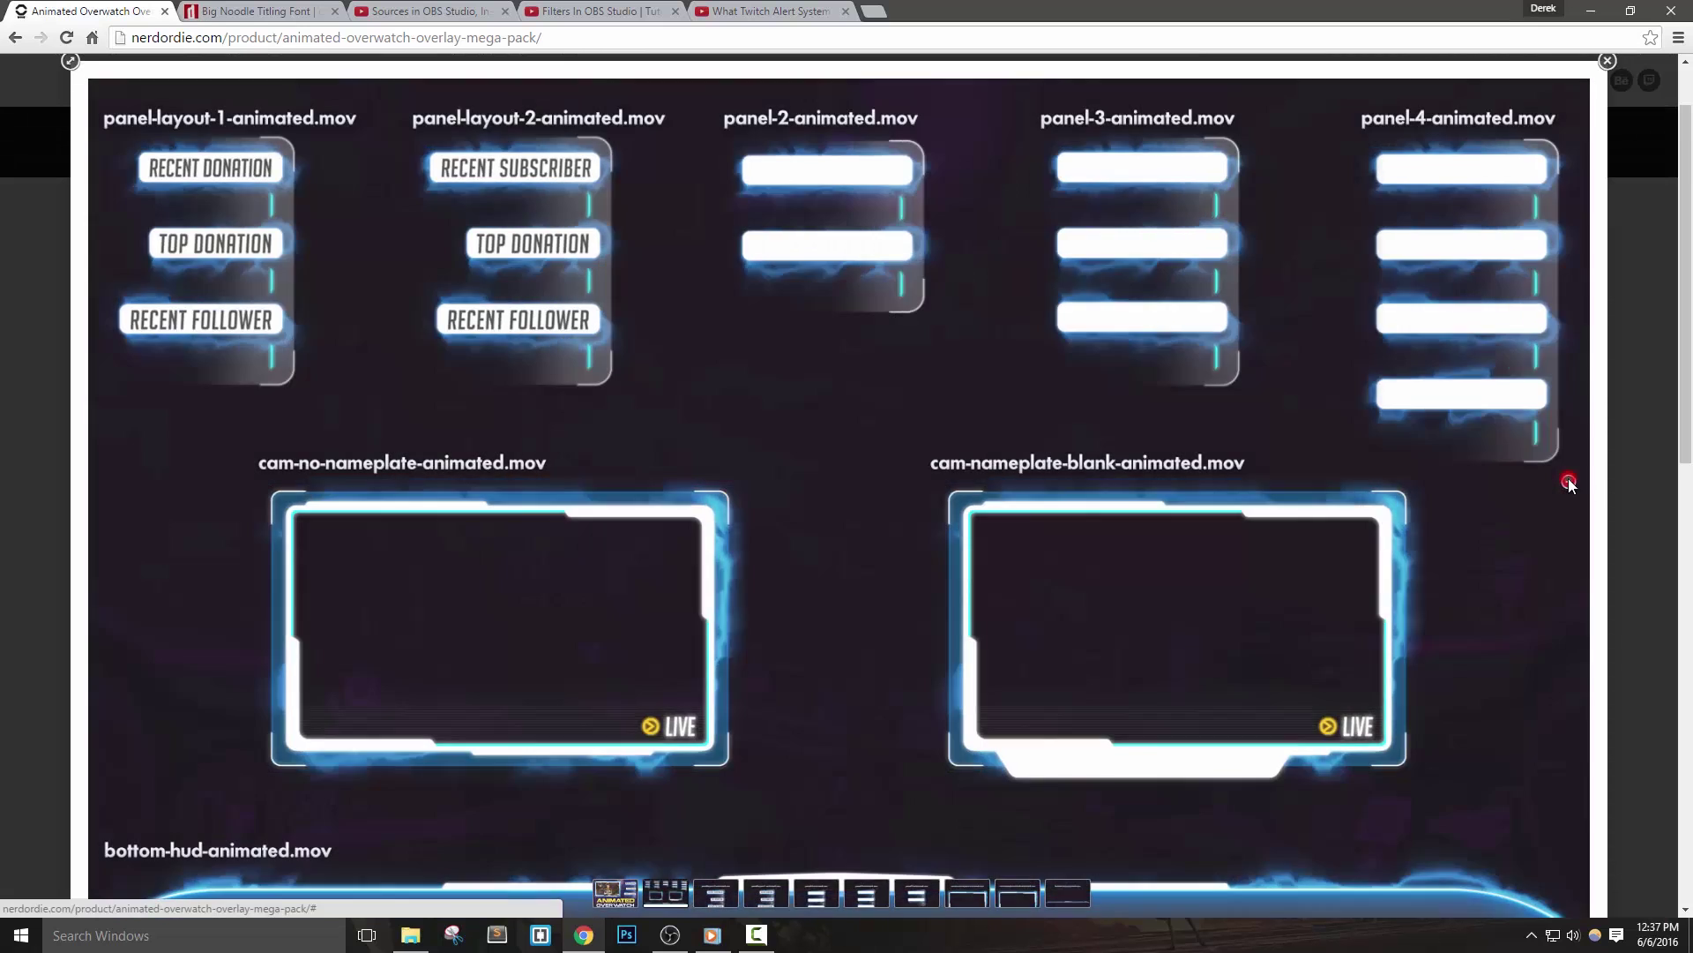
pyautogui.click(1569, 484)
pyautogui.click(1079, 481)
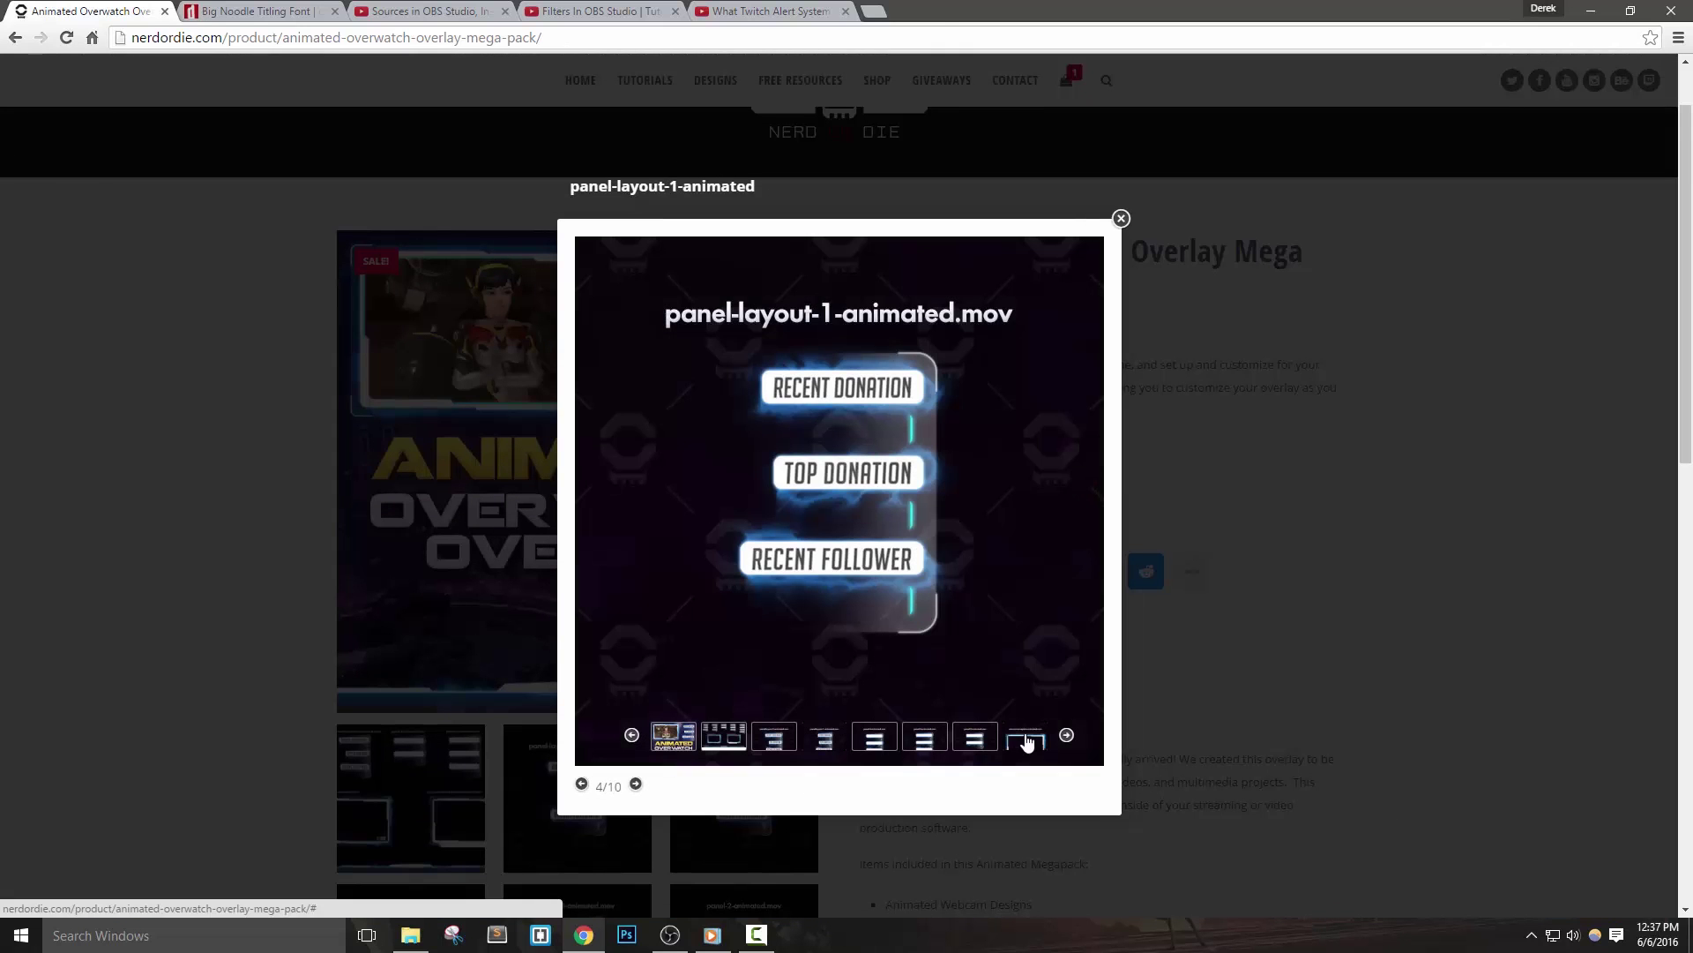
pyautogui.click(1027, 741)
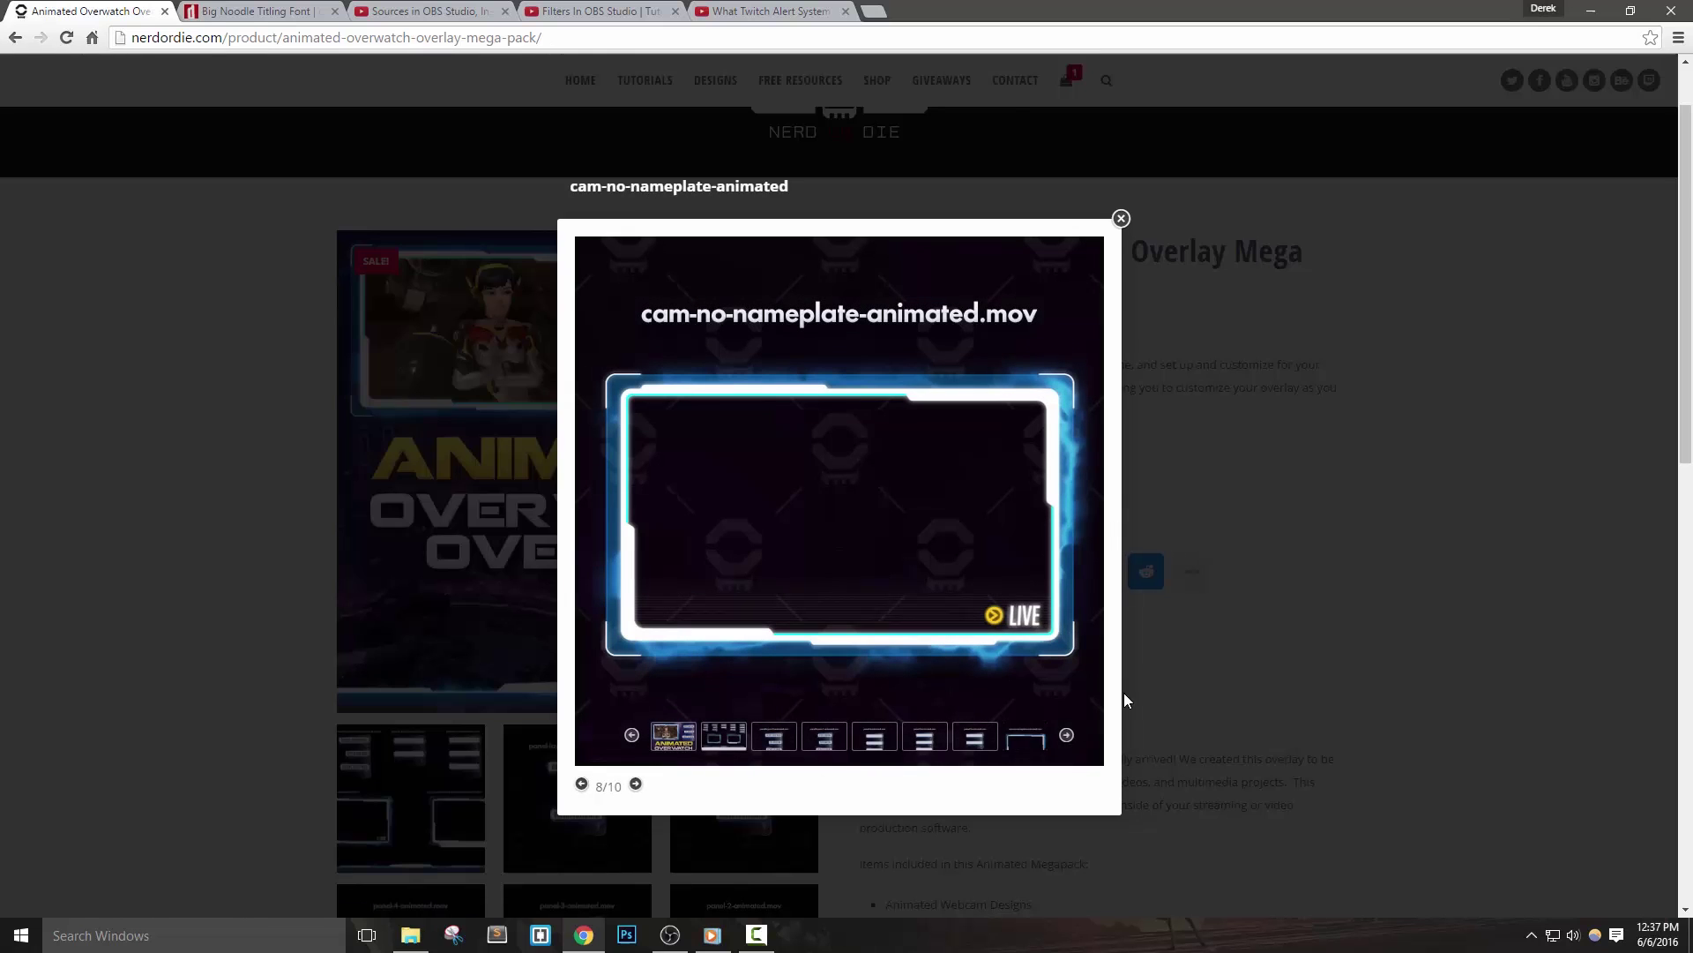
pyautogui.click(1466, 578)
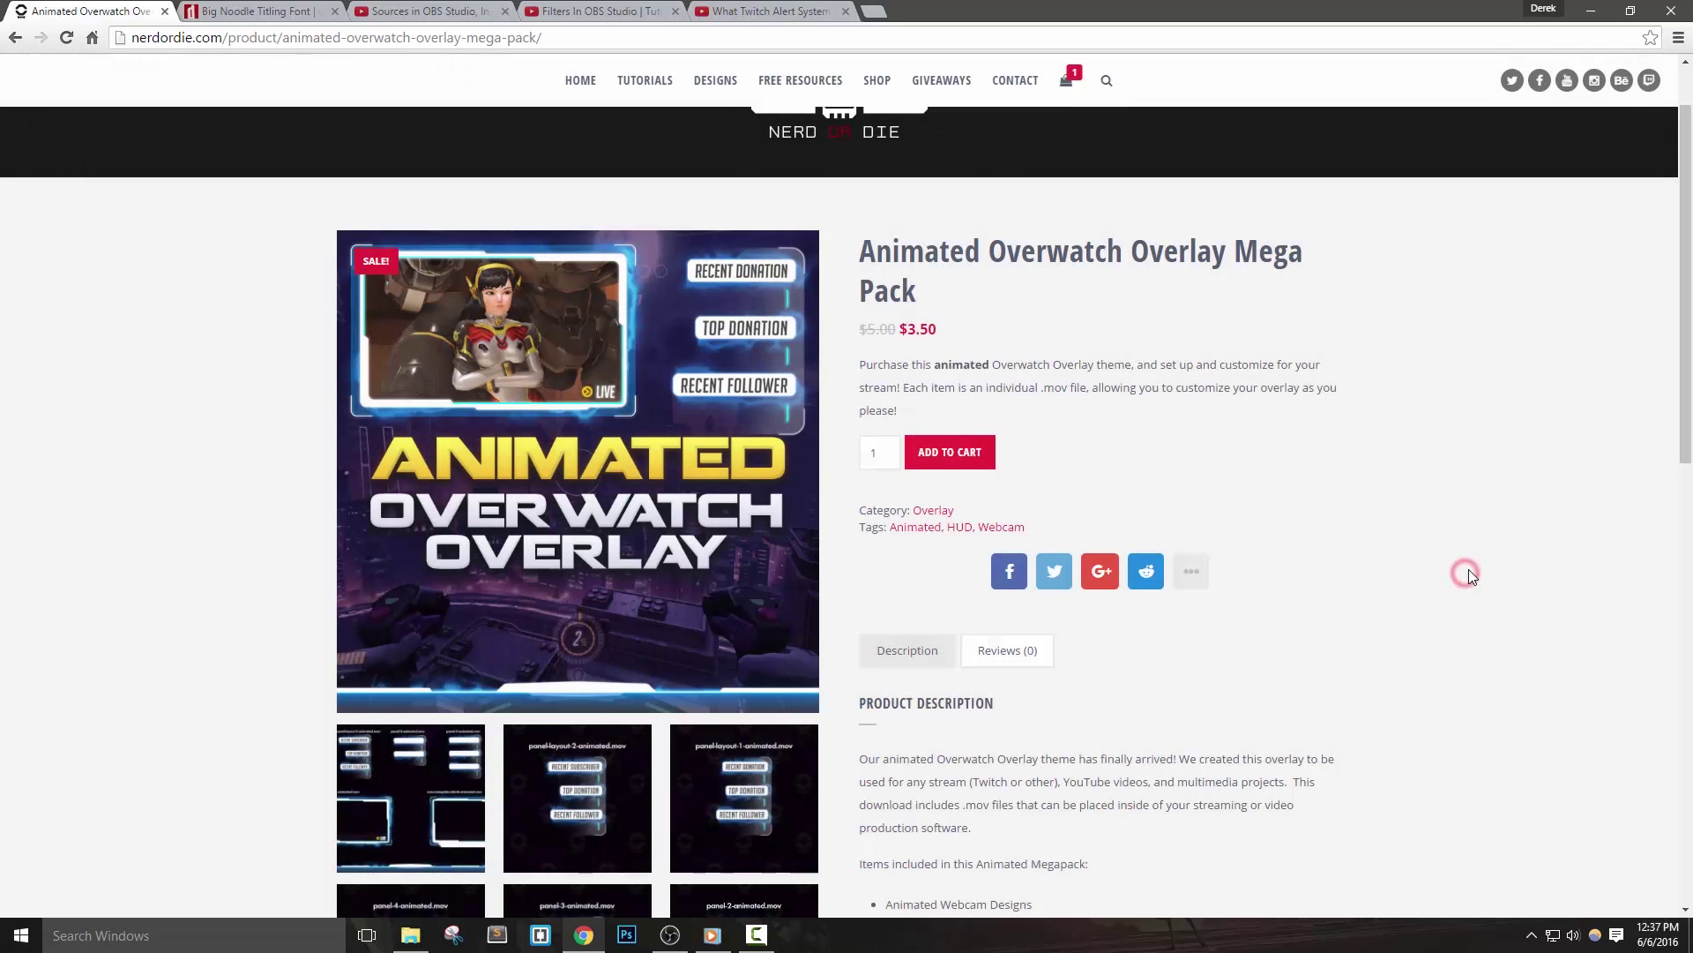
# Add cam-nameplate-blank-animated.mov from Overlay downloads as a Media Source, placed top-left.
pyautogui.click(669, 934)
pyautogui.rightClick(408, 779)
pyautogui.moveTo(435, 787)
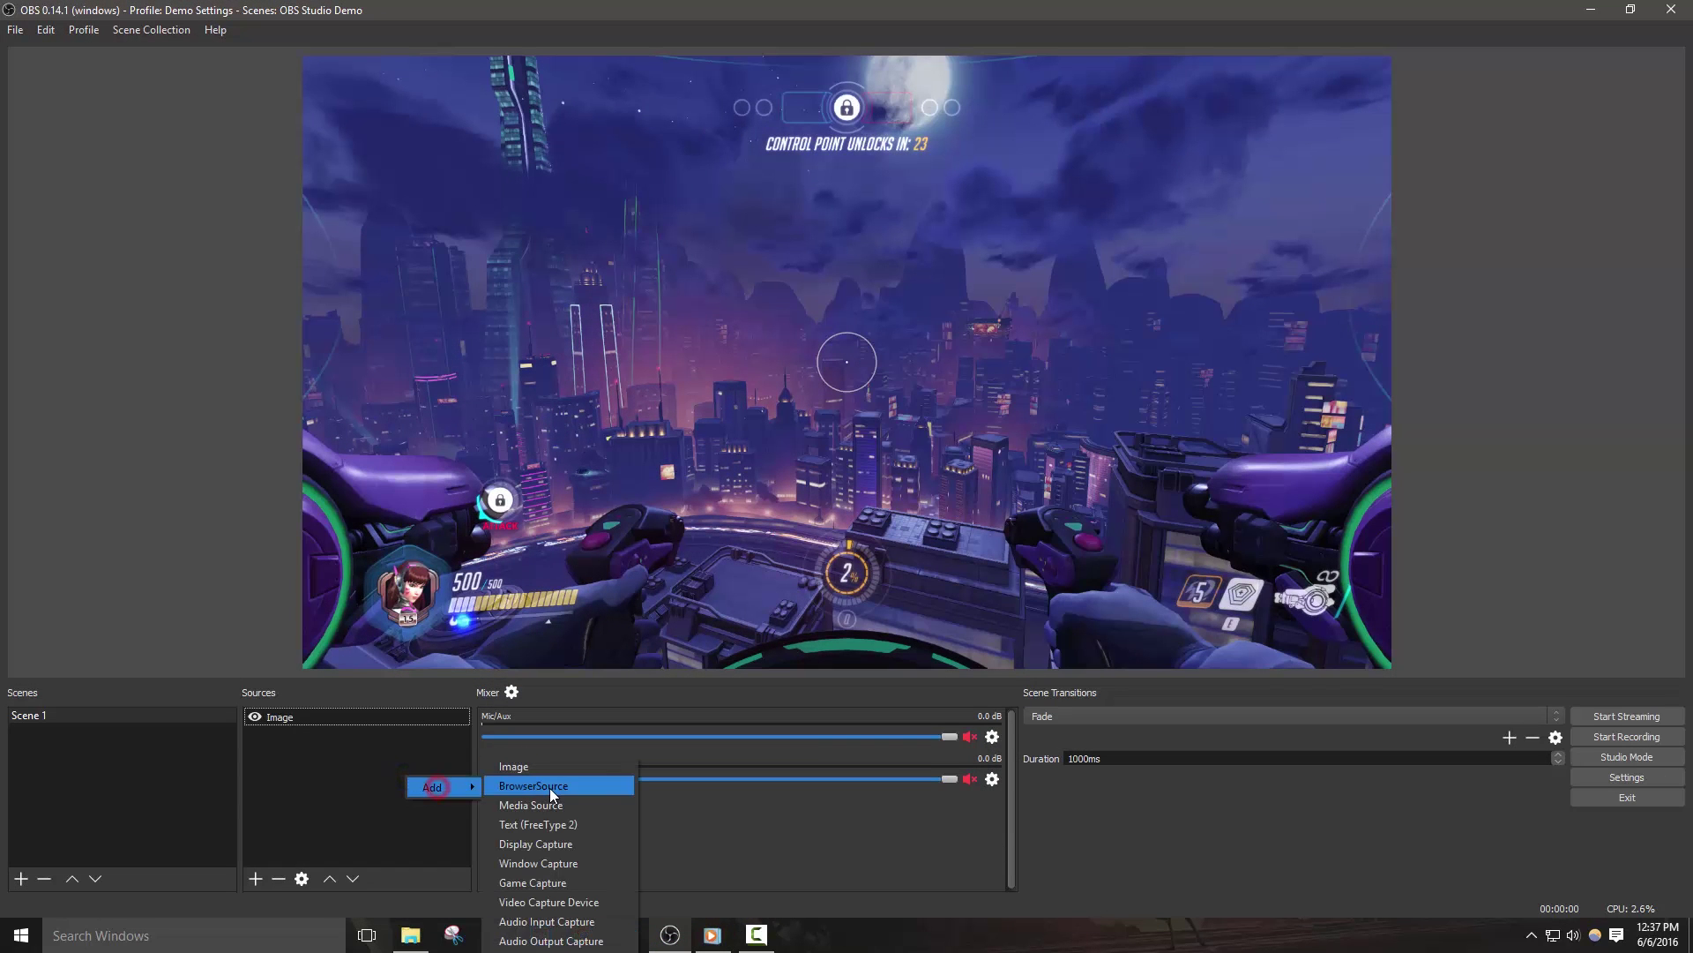
pyautogui.click(546, 807)
pyautogui.click(889, 586)
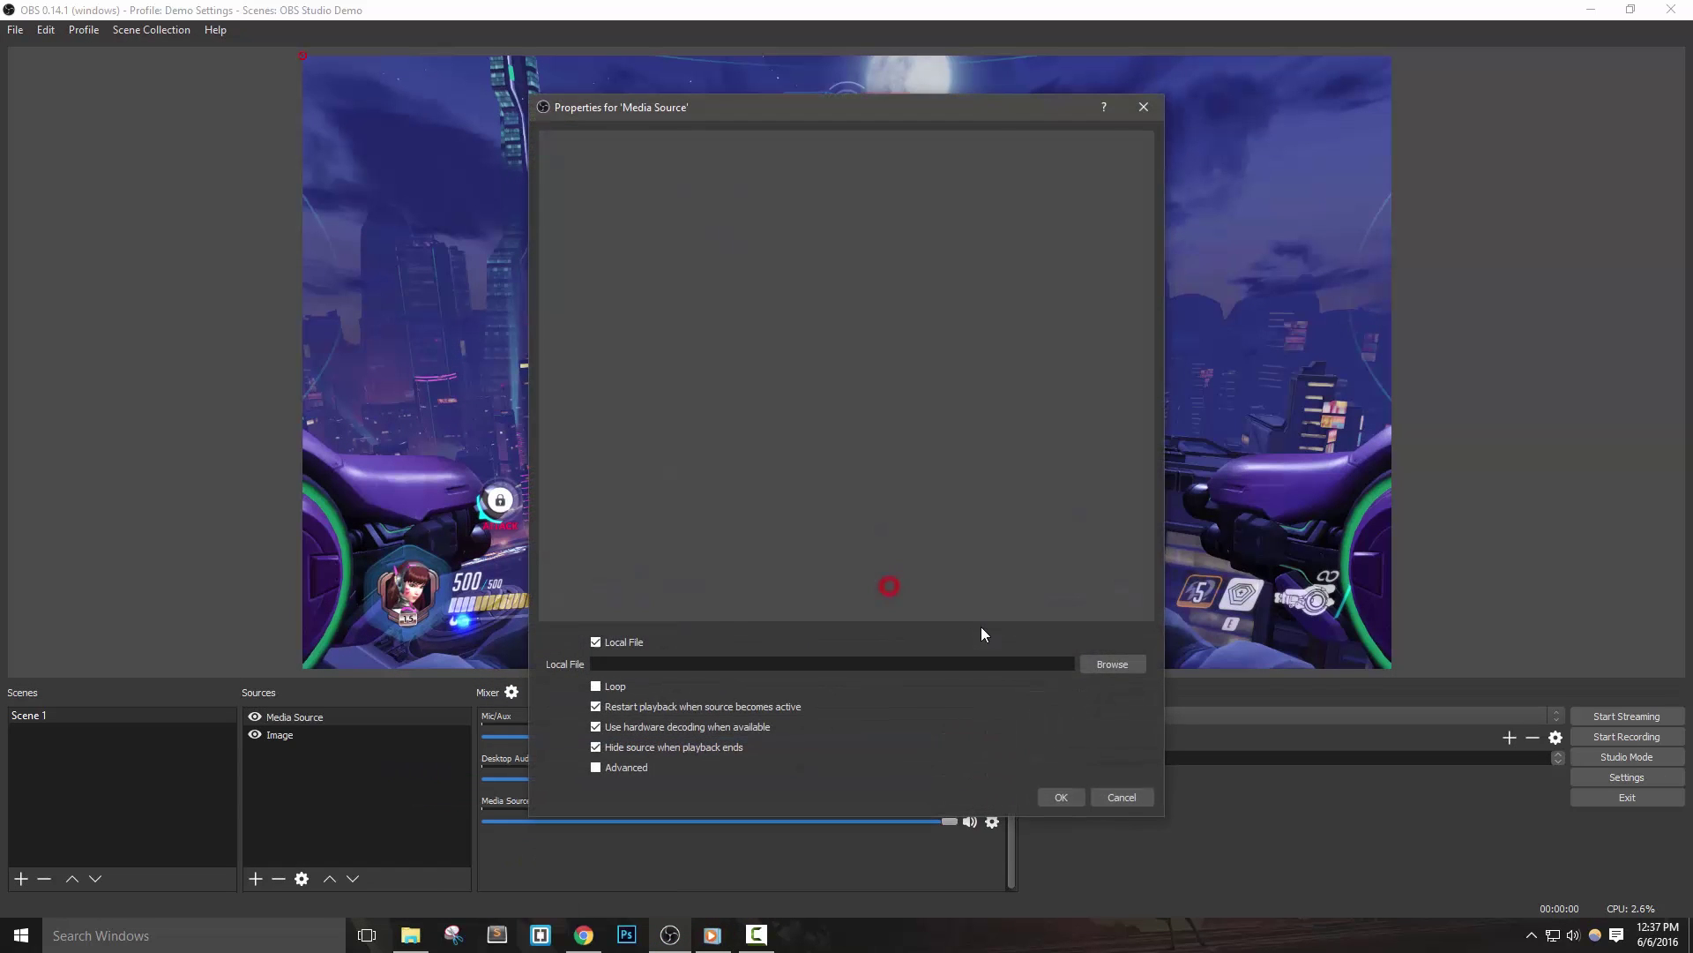
pyautogui.click(1118, 666)
pyautogui.doubleClick(718, 272)
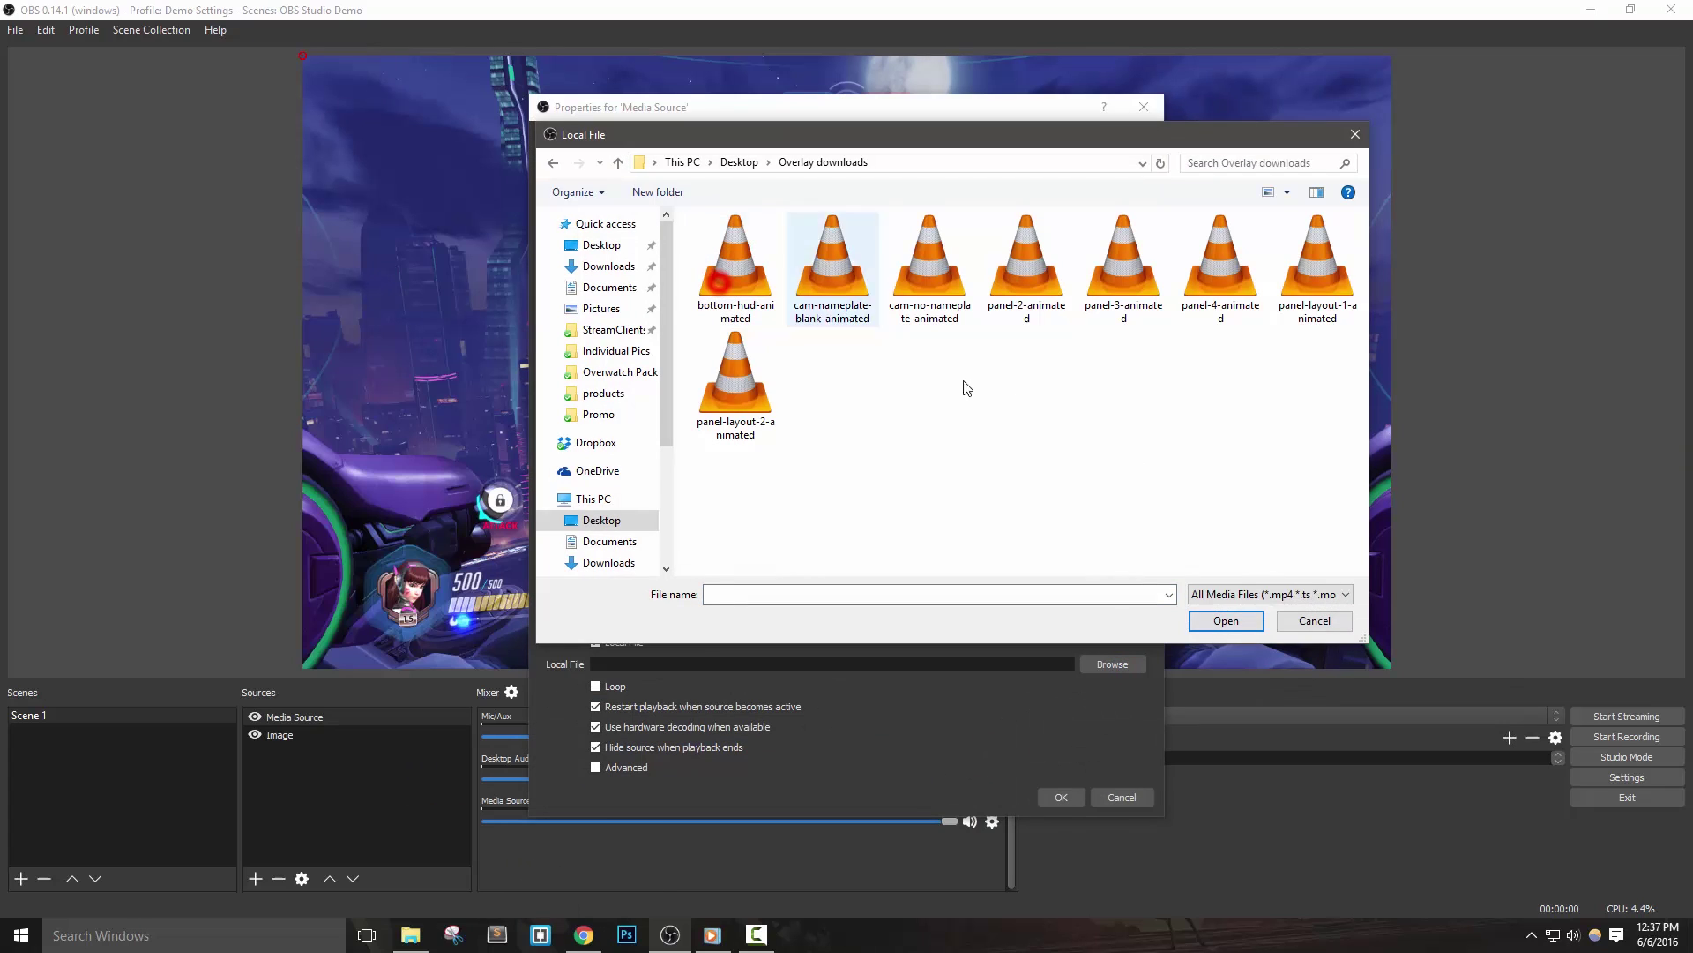
pyautogui.doubleClick(826, 266)
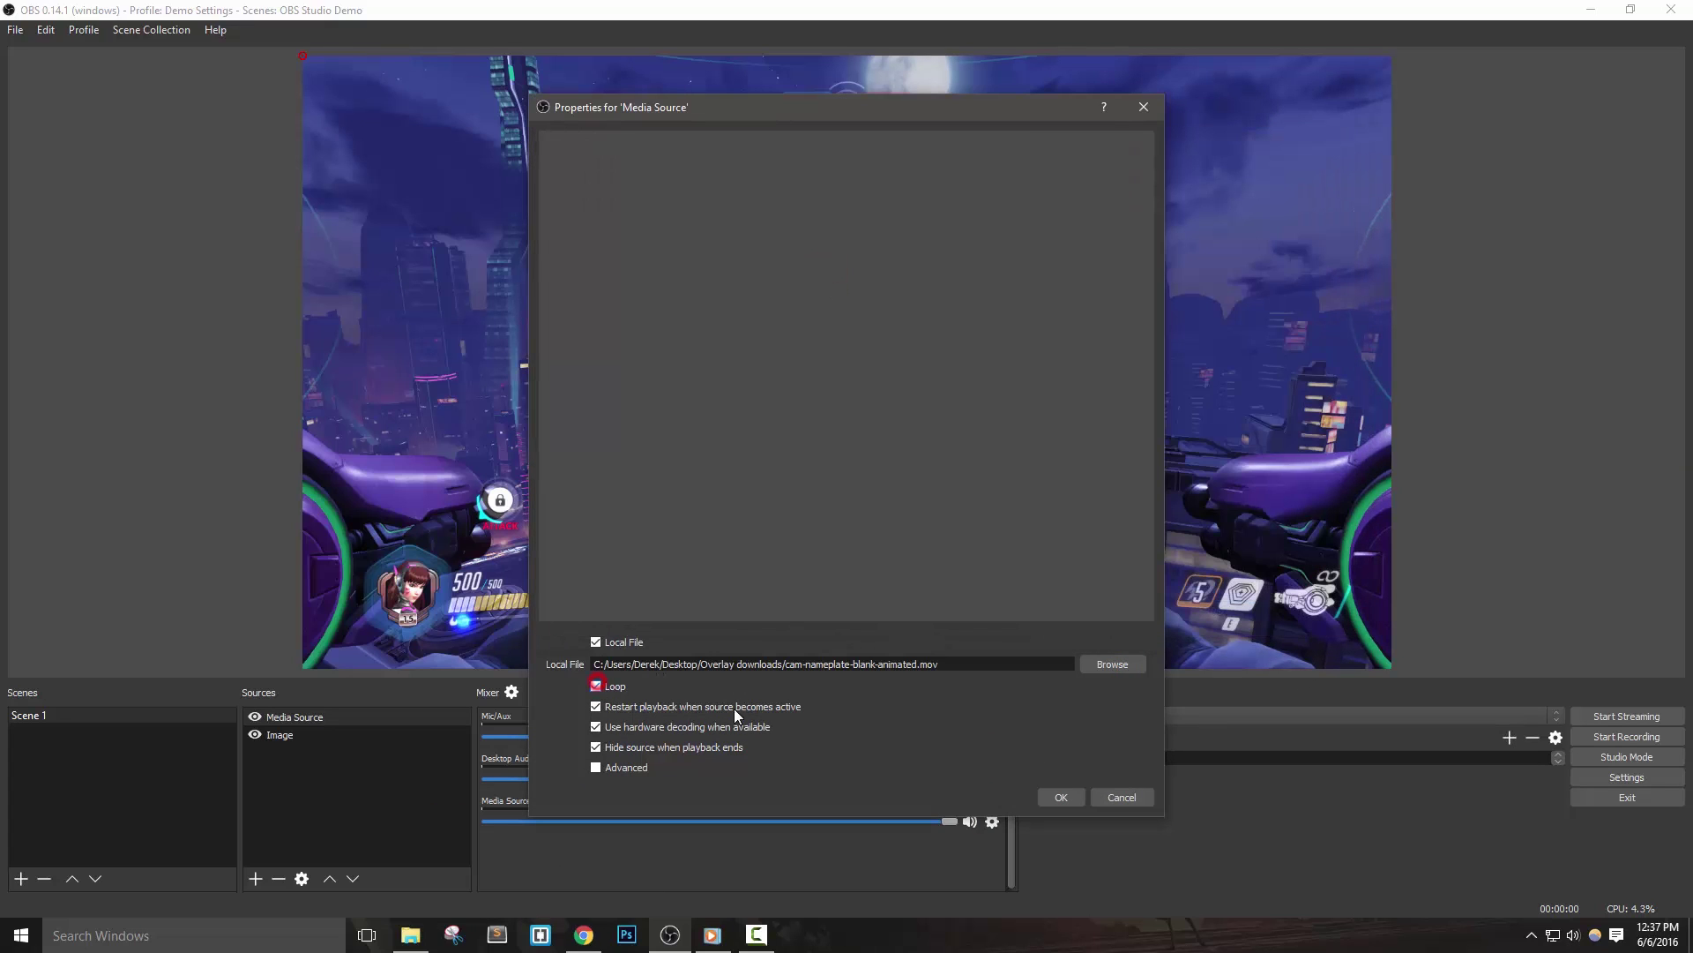
pyautogui.click(1059, 798)
pyautogui.moveTo(714, 331); pyautogui.dragTo(808, 427)
pyautogui.moveTo(600, 349); pyautogui.dragTo(562, 285)
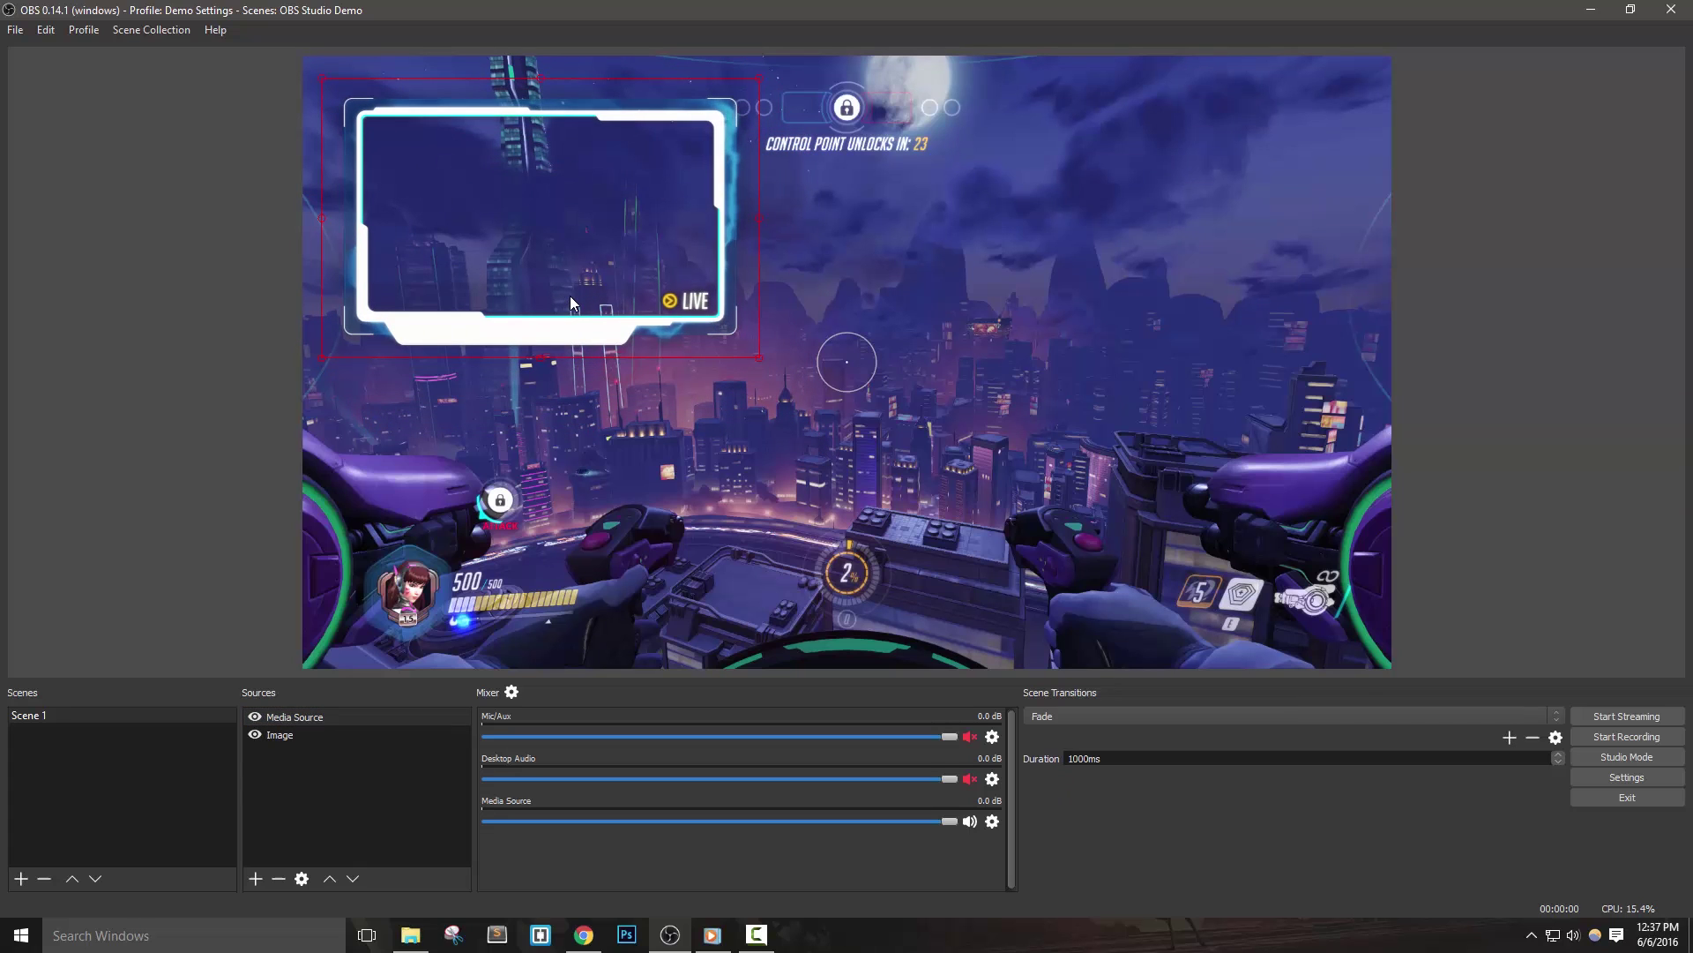
# Add a Video Capture Device source with default webcam settings.
pyautogui.click(328, 822)
pyautogui.rightClick(280, 841)
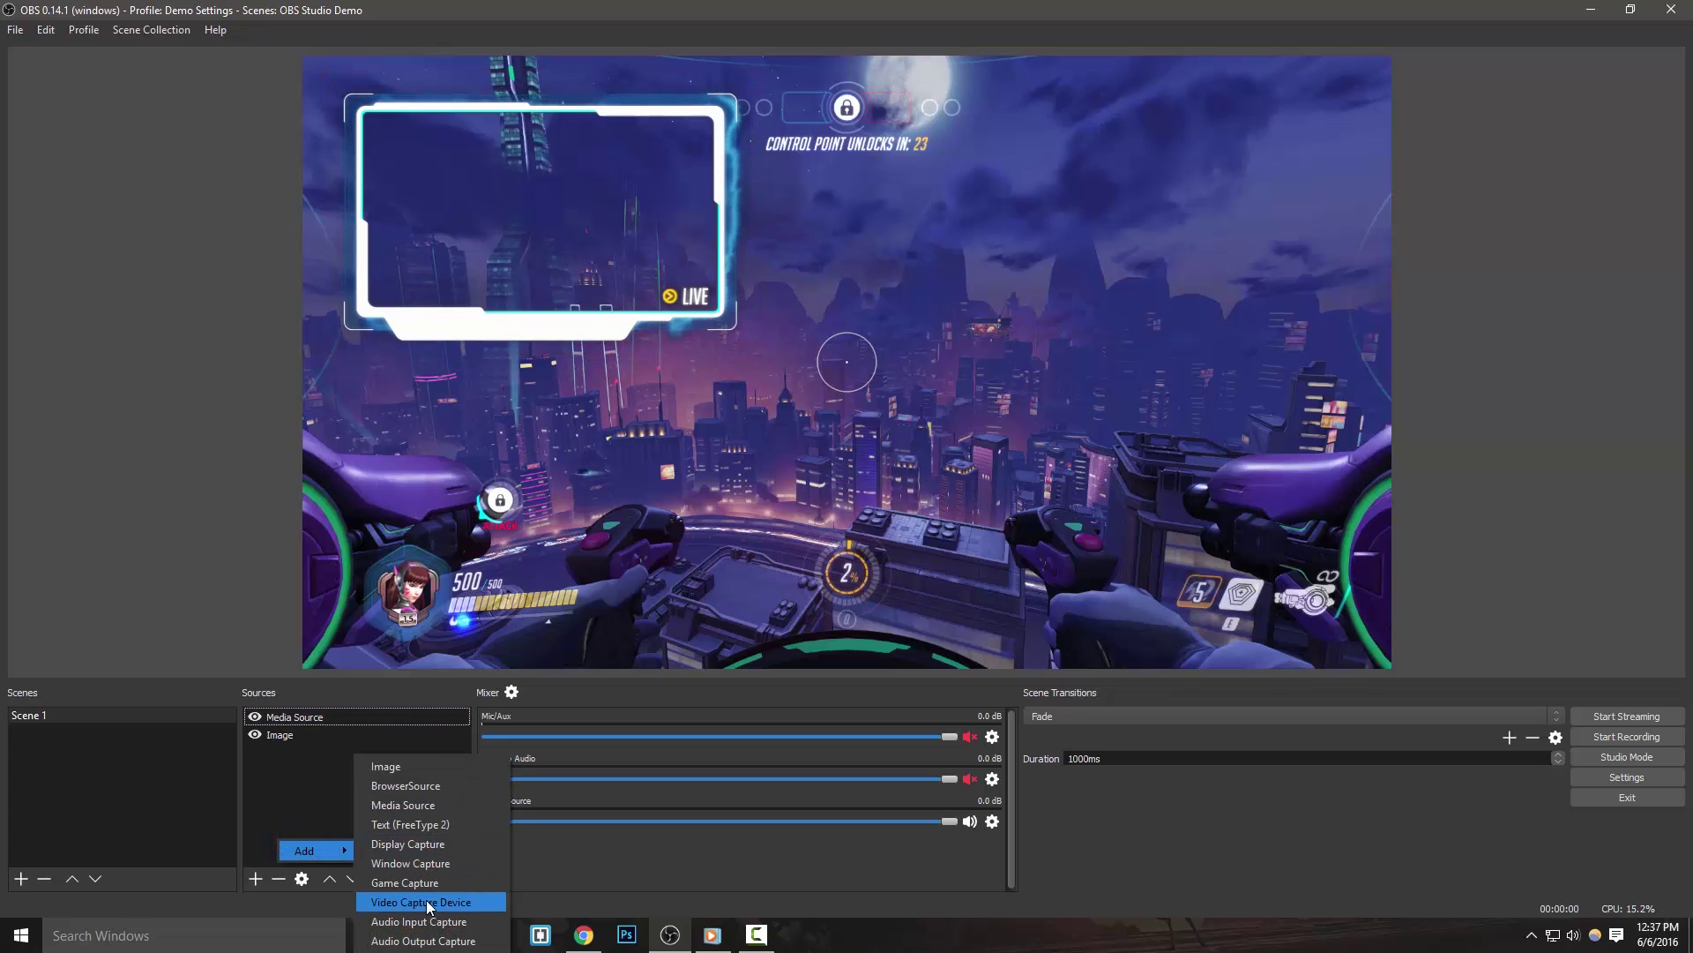
pyautogui.click(426, 900)
pyautogui.click(907, 587)
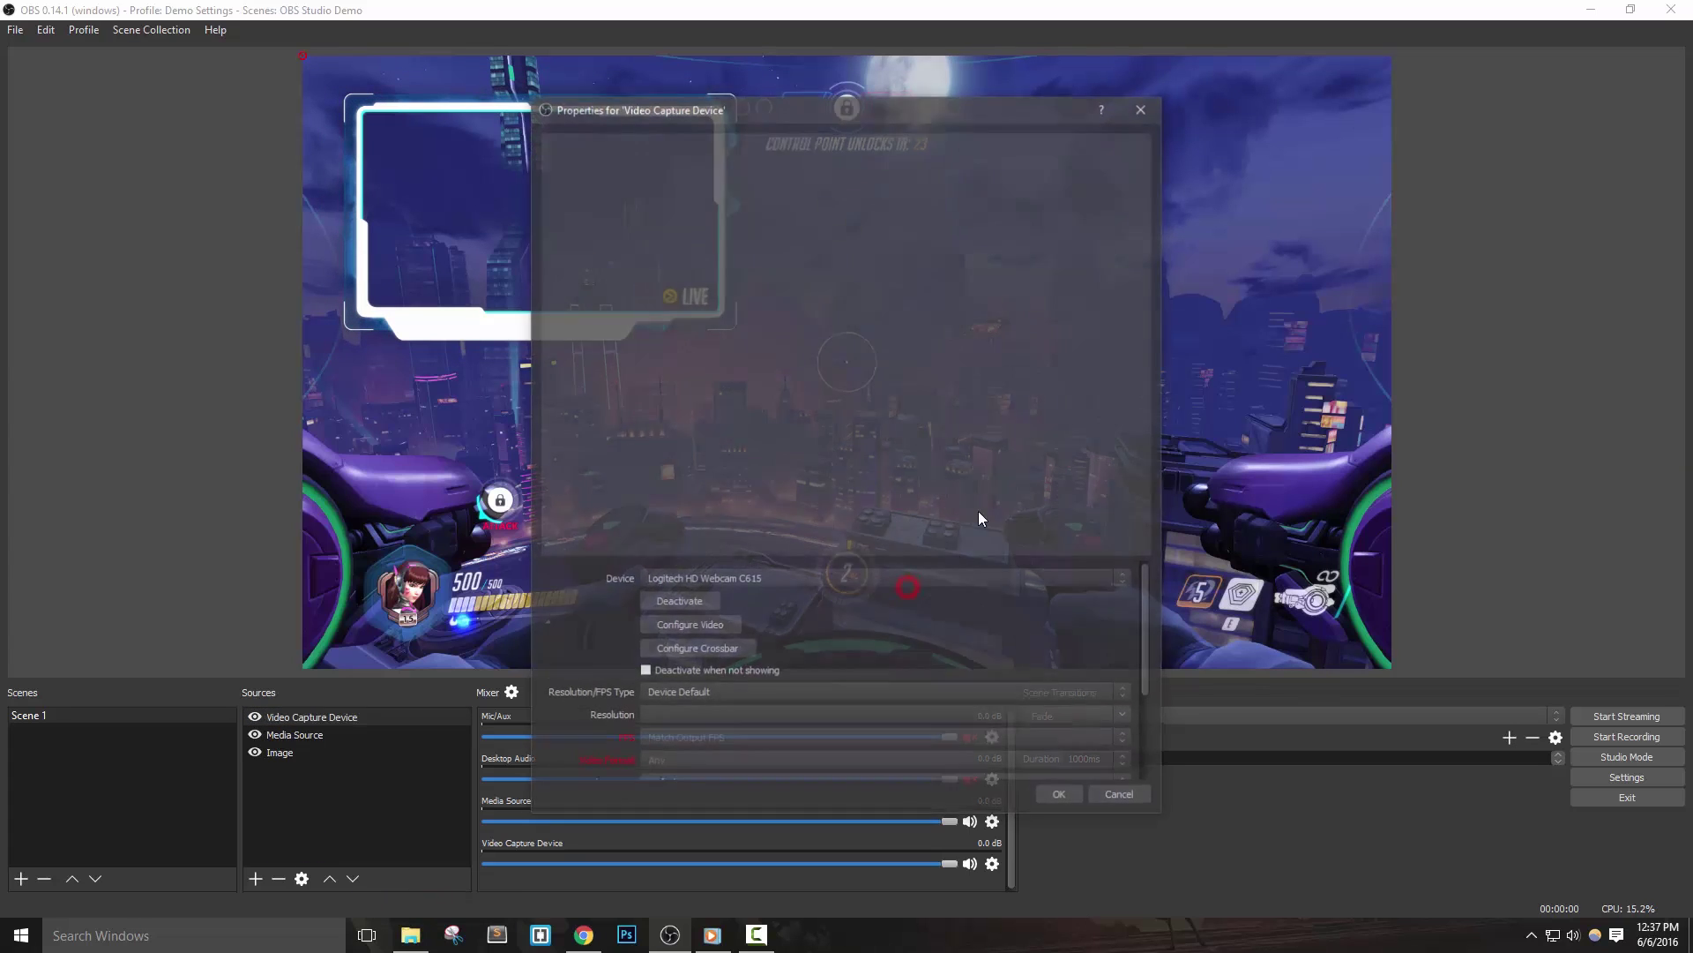
pyautogui.click(1062, 798)
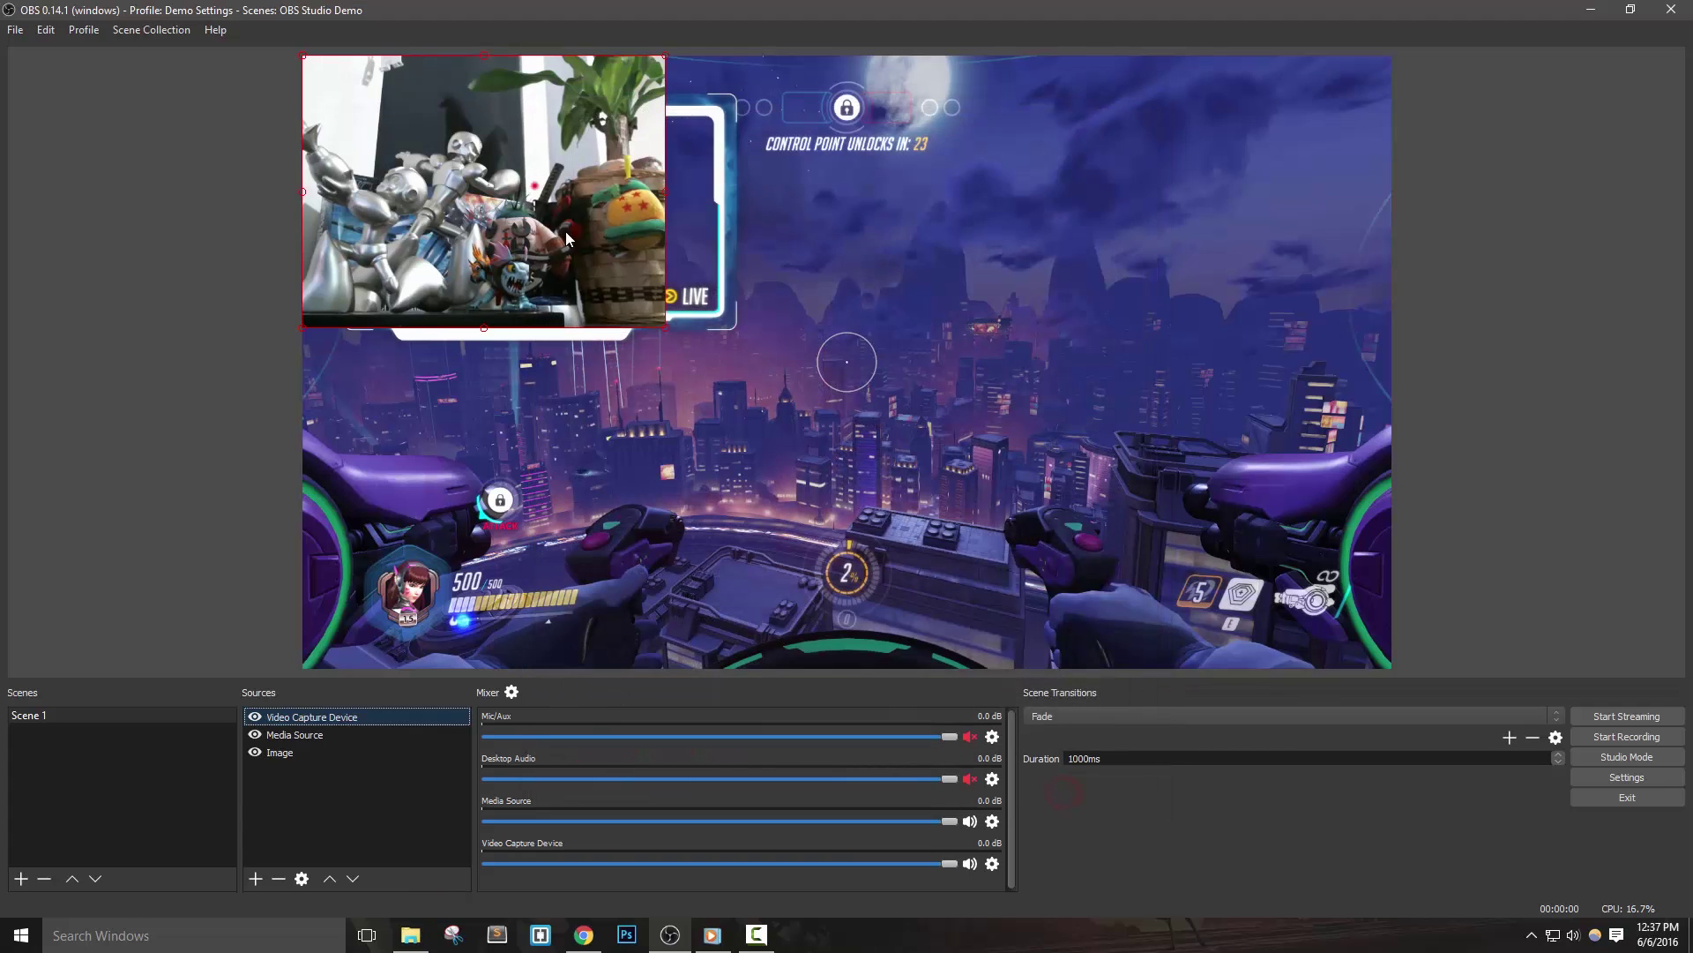
# Move the webcam into the cam frame, layer it below Media Source, and shorten its height.
pyautogui.moveTo(536, 192); pyautogui.dragTo(591, 248)
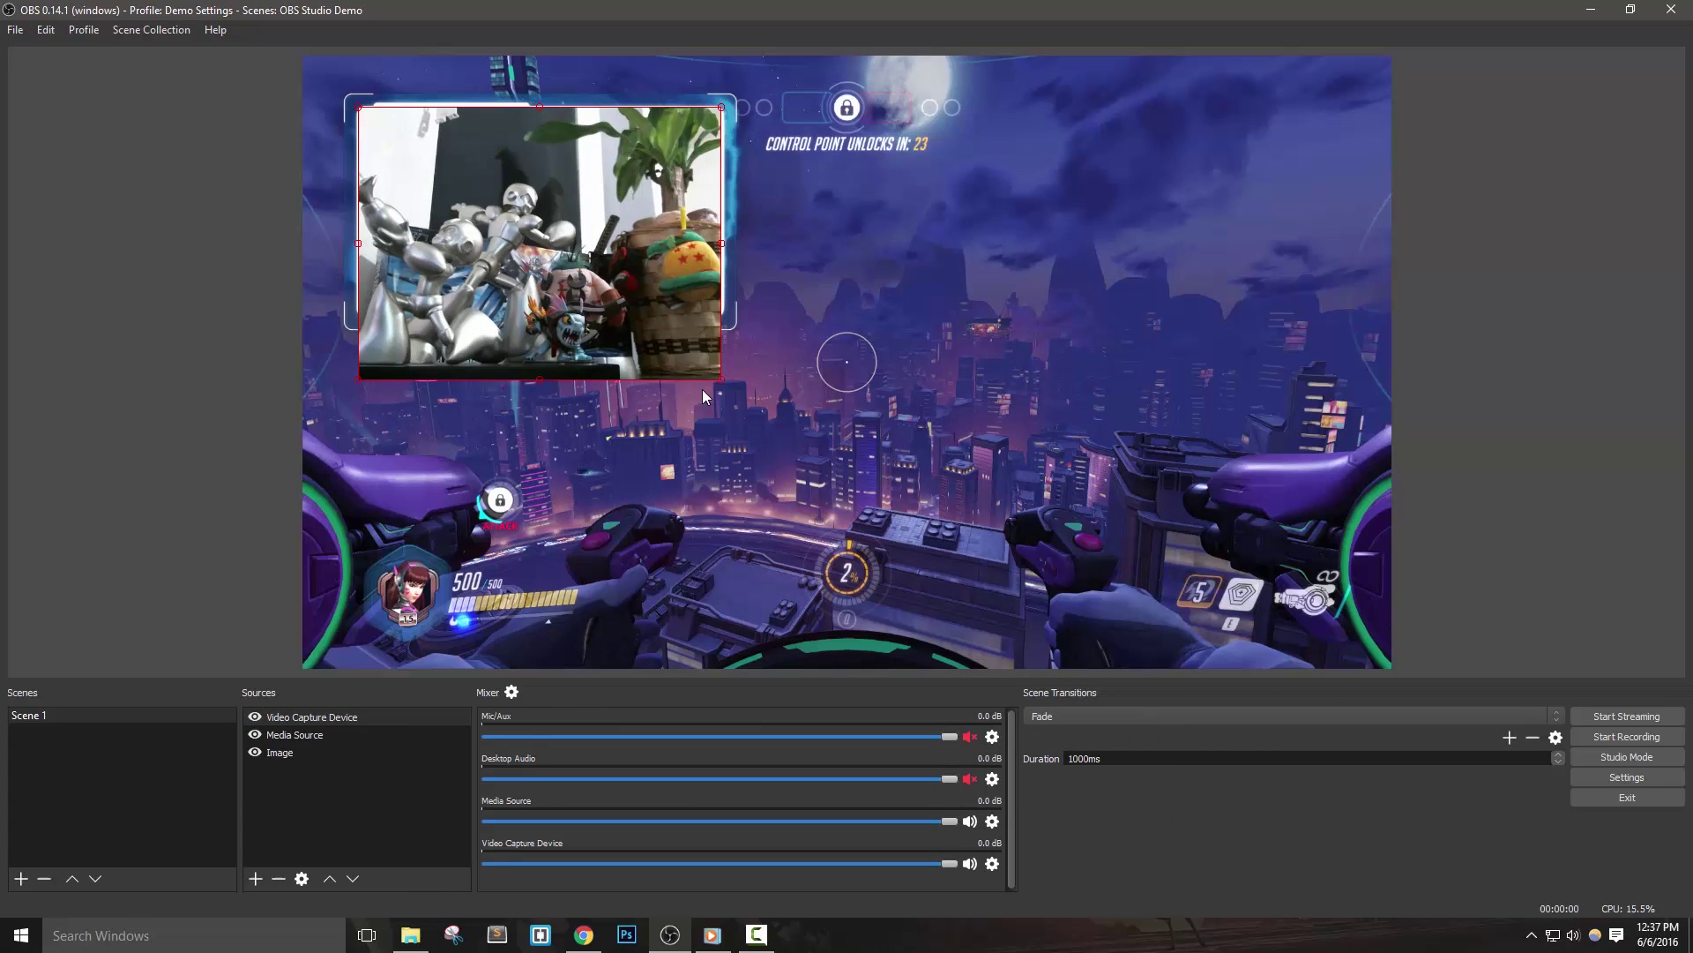
pyautogui.moveTo(316, 717); pyautogui.dragTo(315, 737)
pyautogui.click(594, 356)
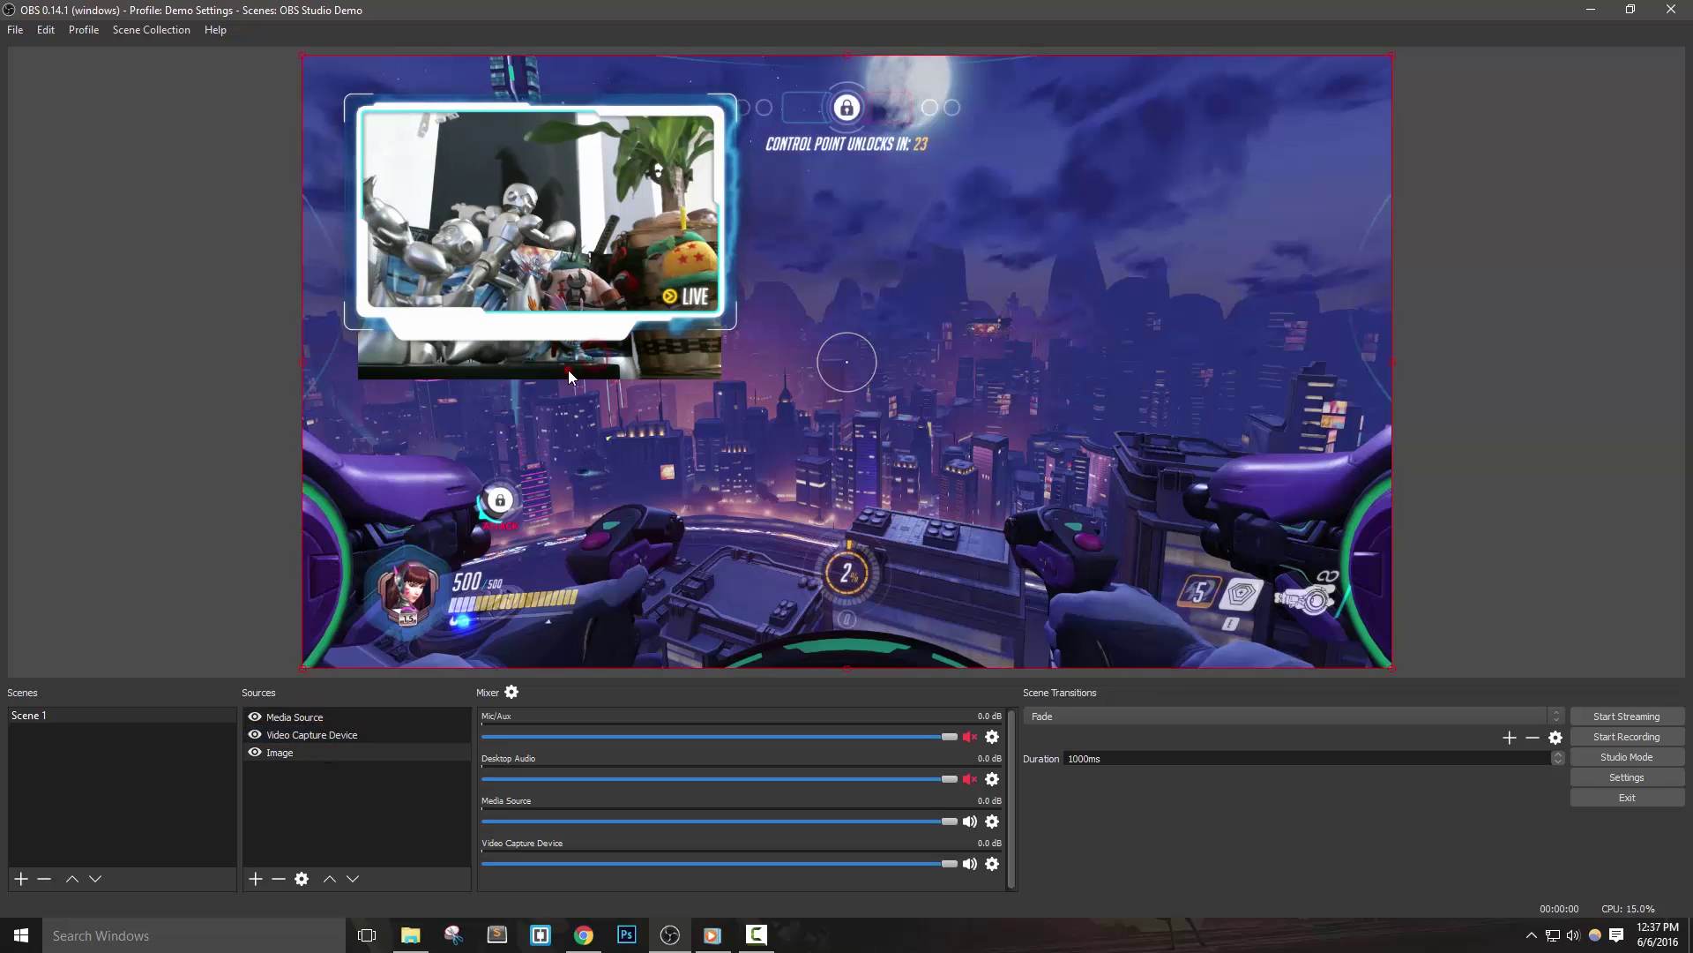
pyautogui.moveTo(541, 379); pyautogui.dragTo(547, 320)
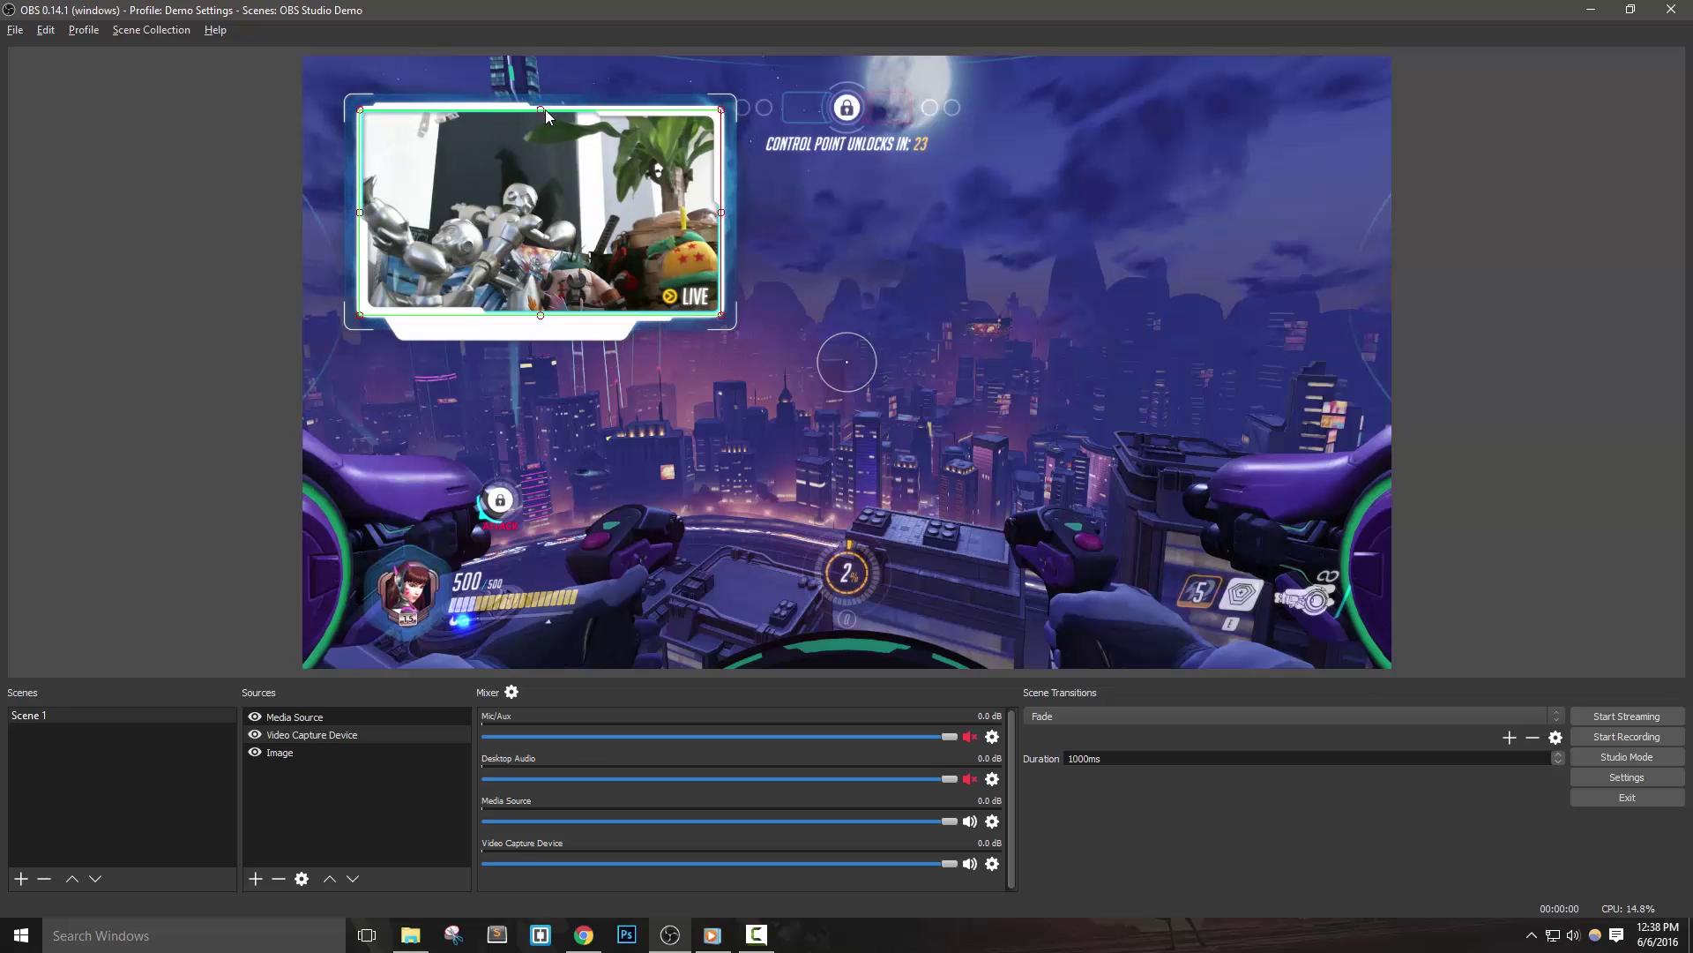
pyautogui.click(936, 268)
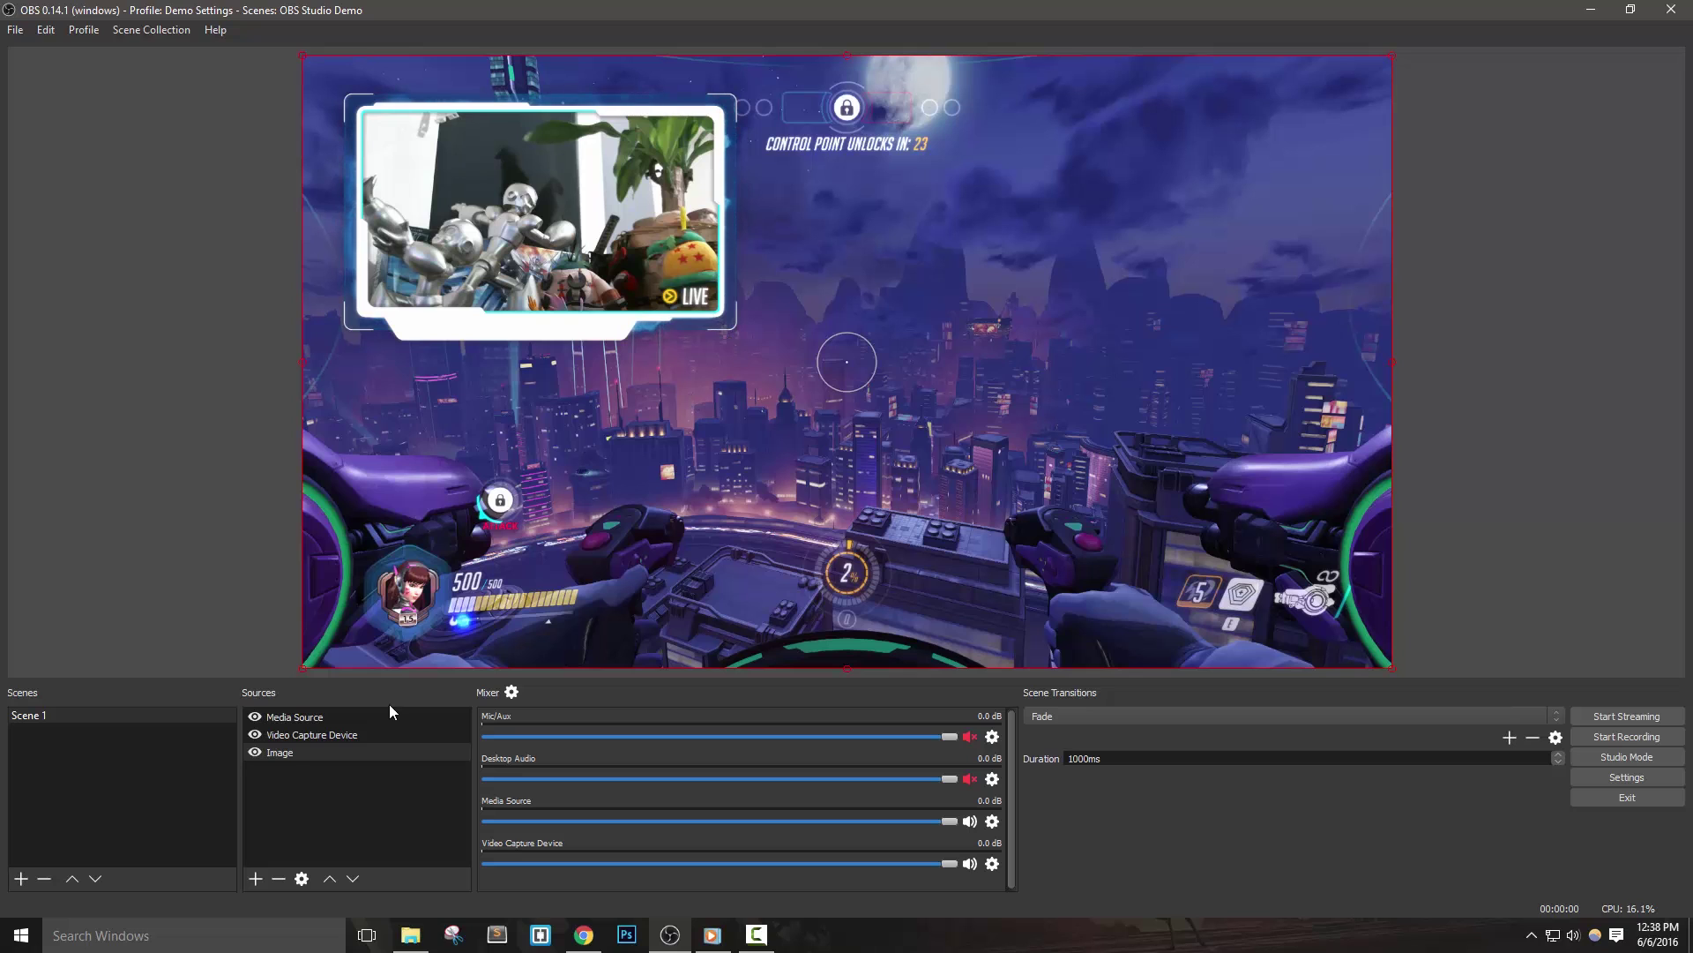
pyautogui.click(312, 733)
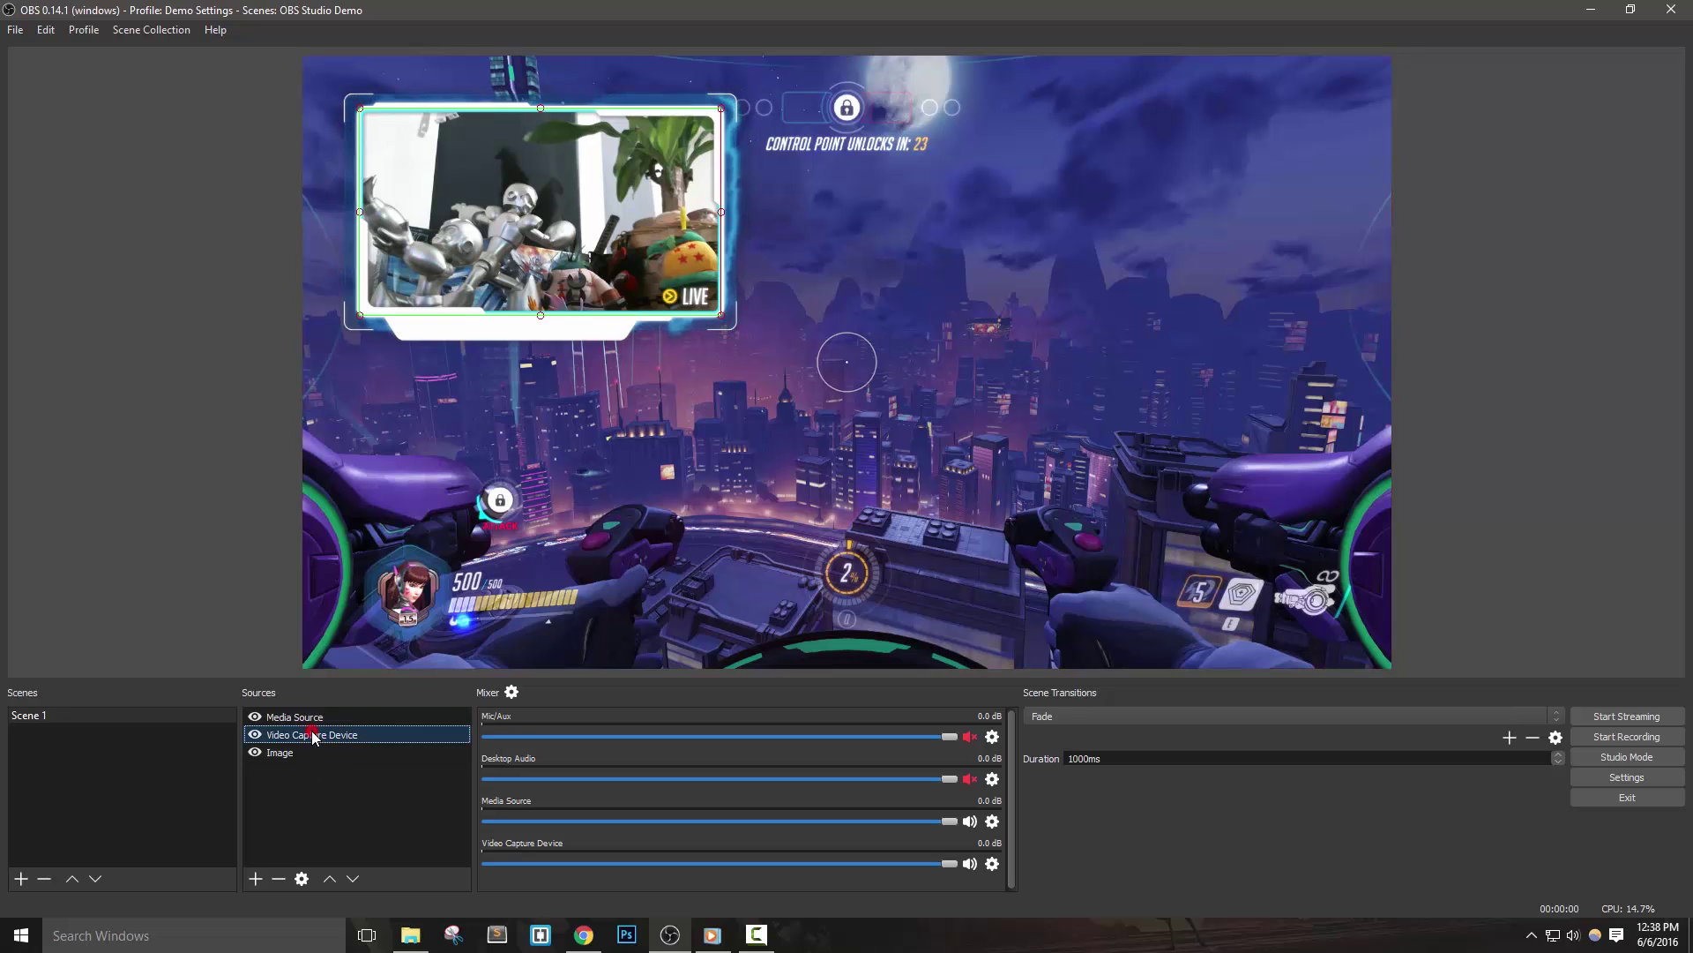
# Adjust the webcam's left crop in Edit Transform so it fits the cam frame.
pyautogui.rightClick(311, 735)
pyautogui.moveTo(397, 578)
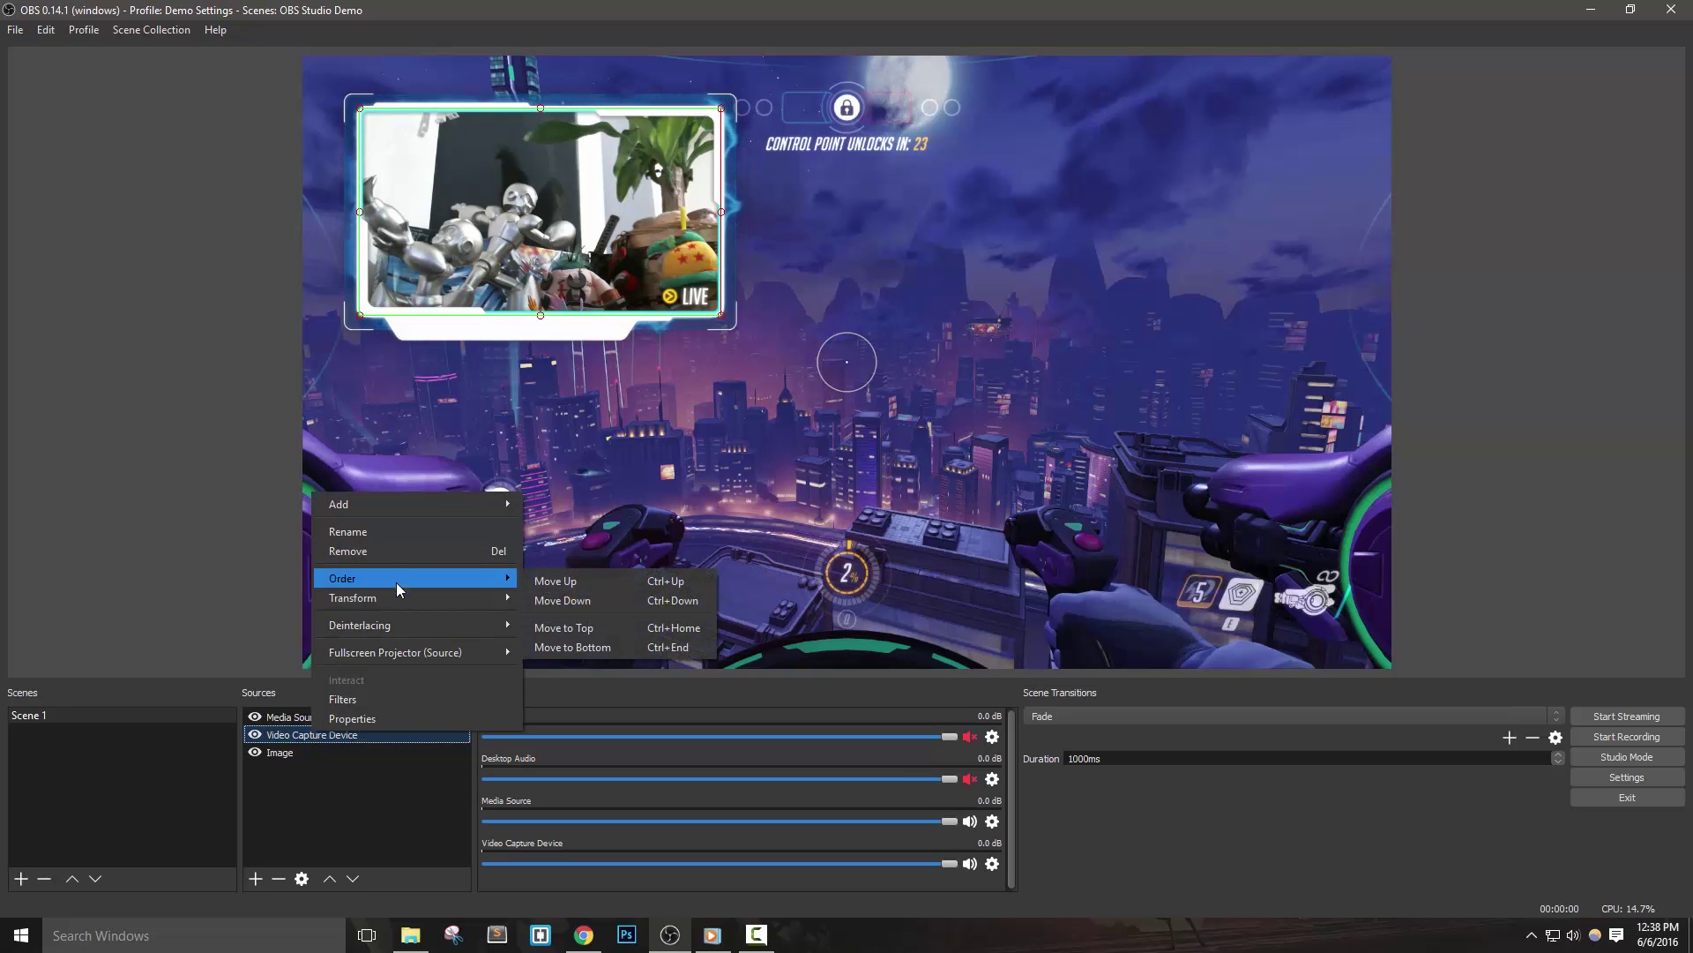
pyautogui.moveTo(353, 598)
pyautogui.click(566, 604)
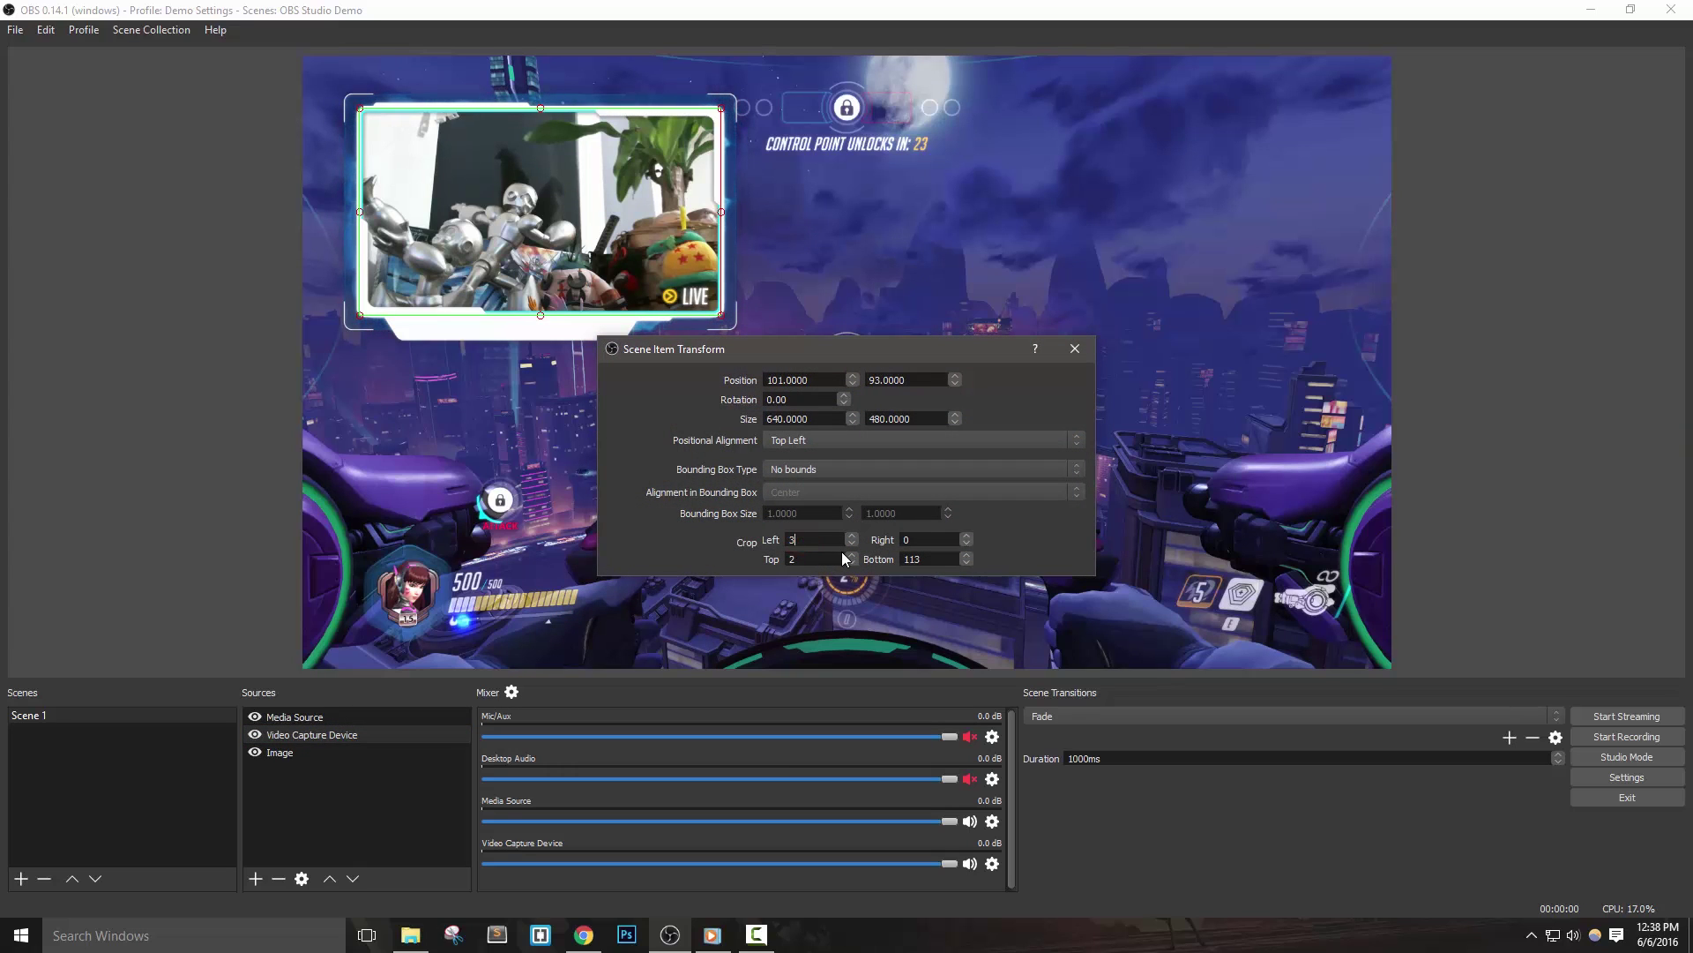
pyautogui.press('Up')
pyautogui.press('Up')
pyautogui.press('Up')
pyautogui.press('Up')
pyautogui.press('Up')
pyautogui.press('Up')
pyautogui.press('Up')
pyautogui.press('Up')
pyautogui.press('Up')
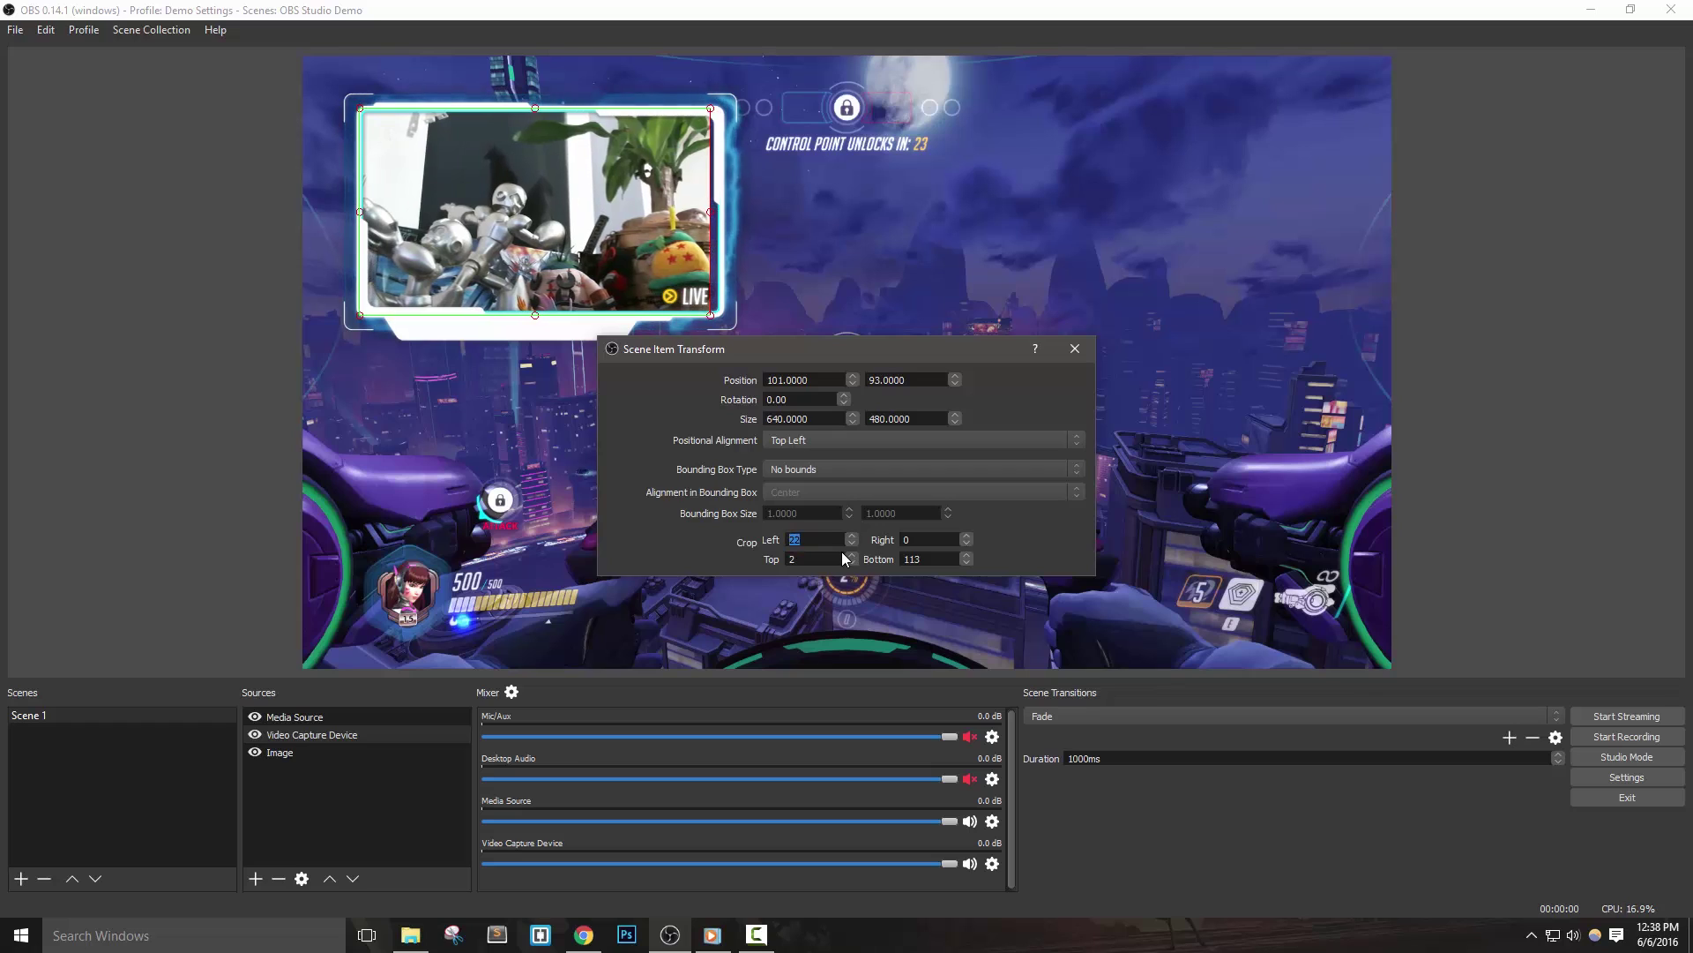
pyautogui.press('Down')
pyautogui.press('Down')
pyautogui.press('Down')
pyautogui.press('Down')
pyautogui.press('Down')
pyautogui.press('Down')
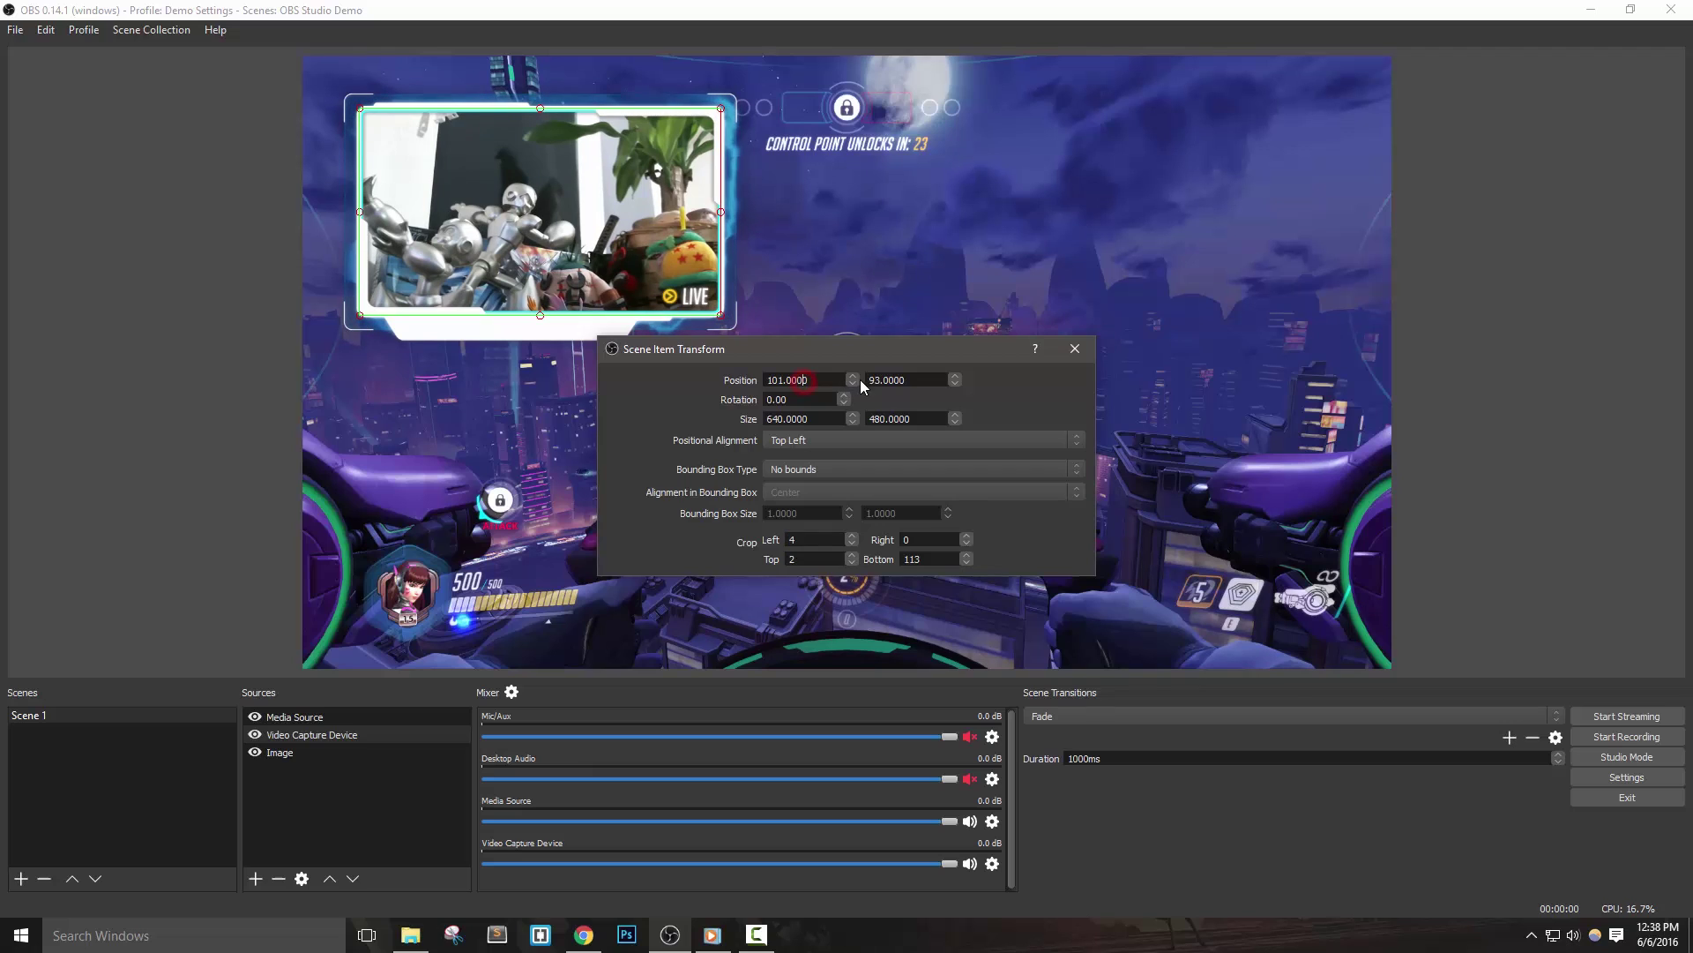
pyautogui.click(1074, 348)
pyautogui.click(330, 808)
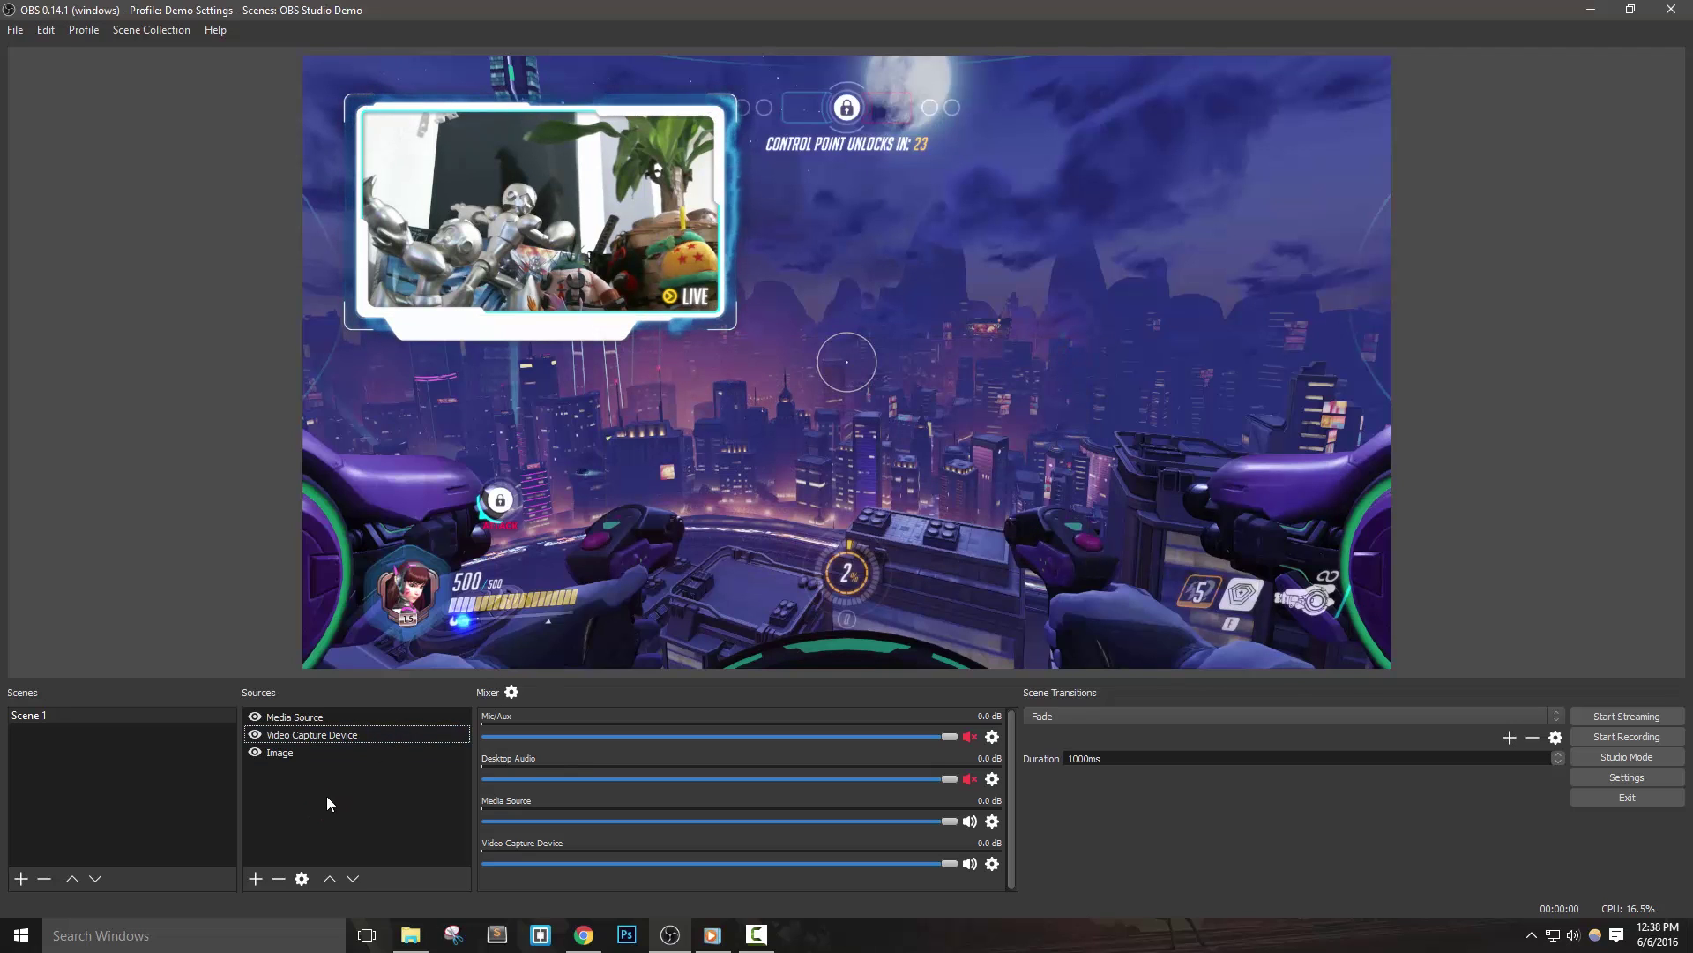
# Add panel-layout-1-animated.mov as a new Media Source.
pyautogui.rightClick(329, 804)
pyautogui.moveTo(358, 807)
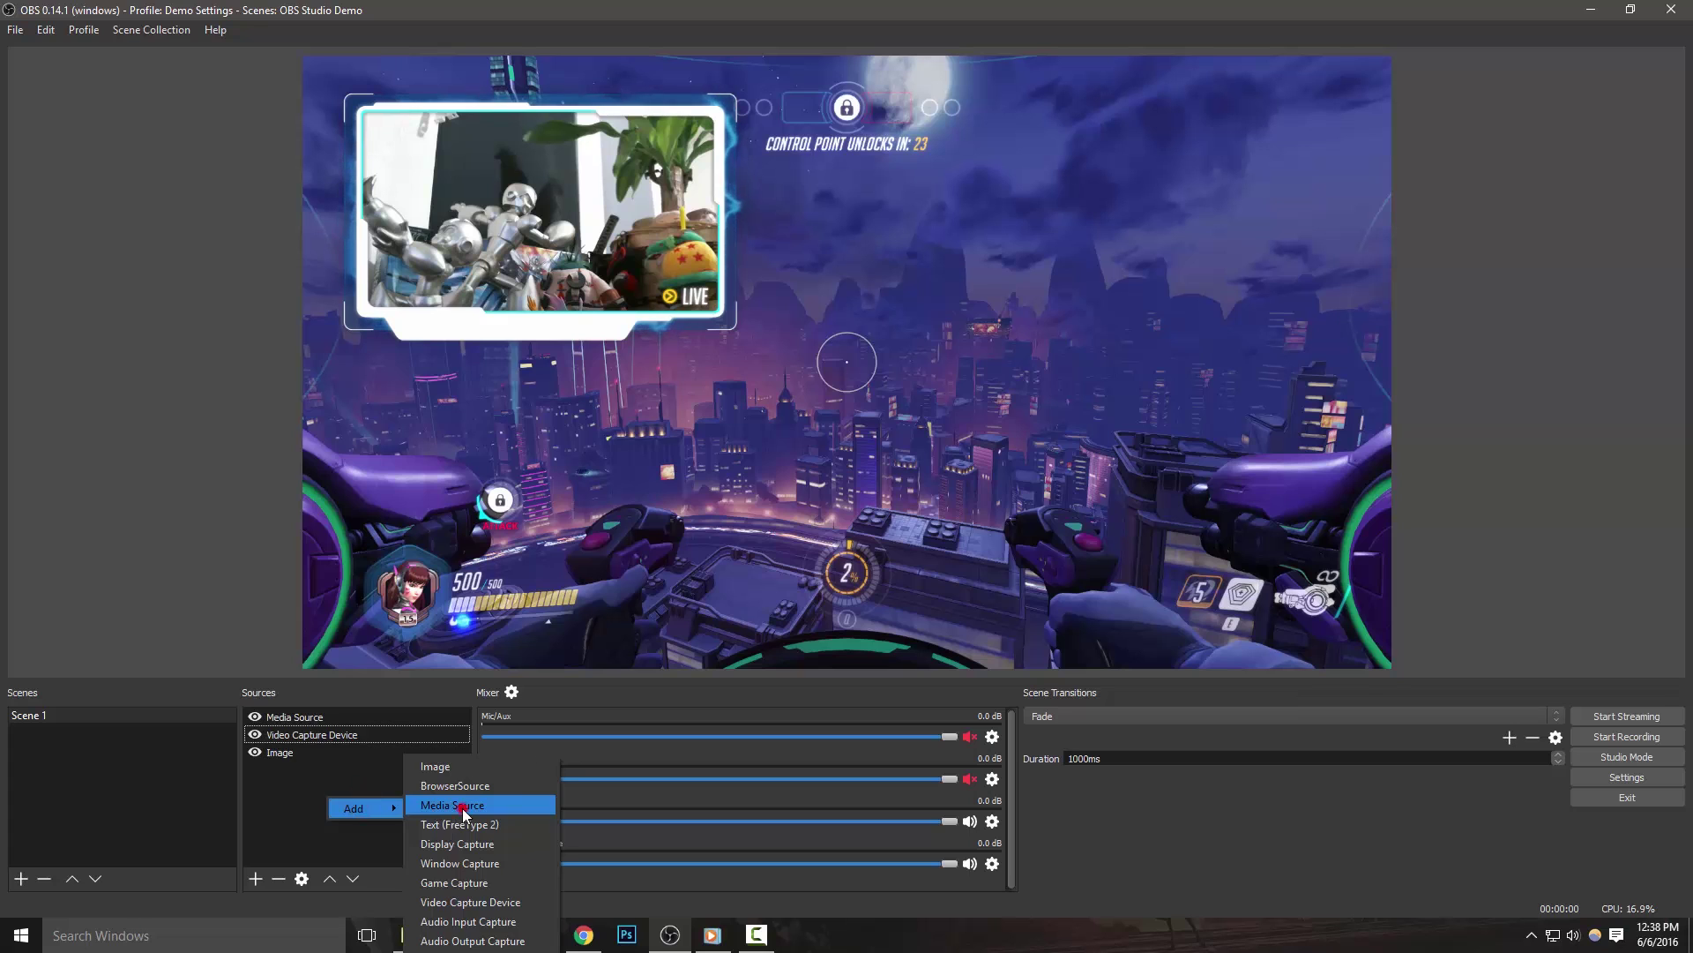
pyautogui.click(457, 807)
pyautogui.click(909, 589)
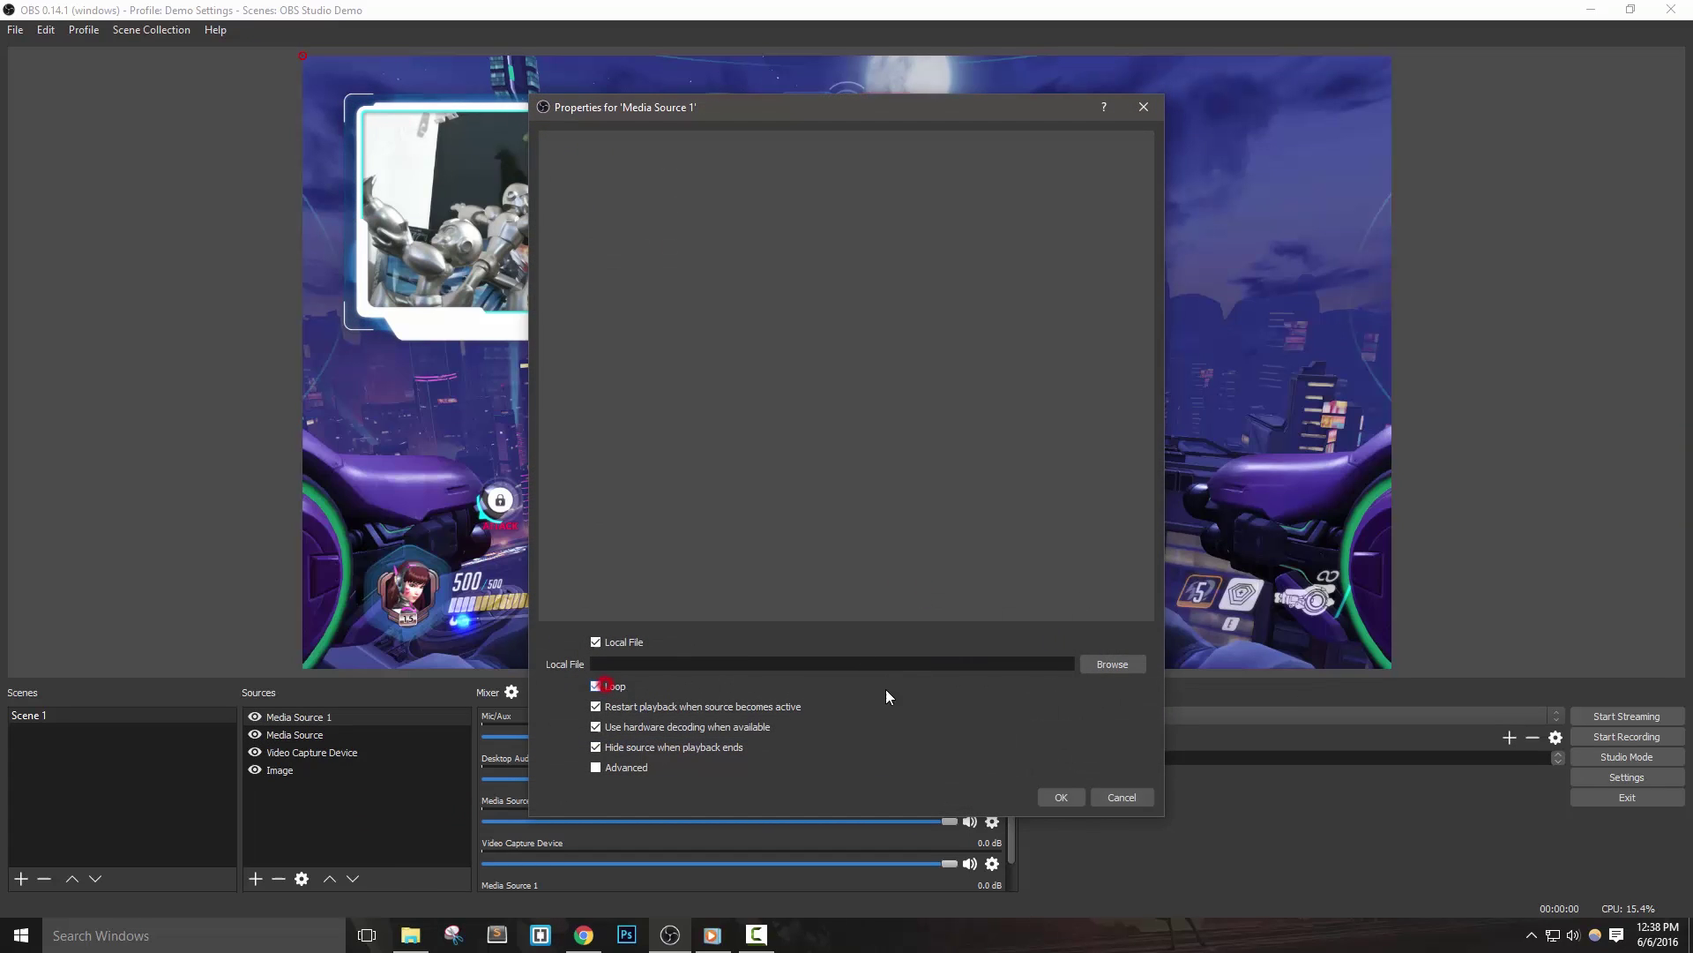
pyautogui.click(1103, 670)
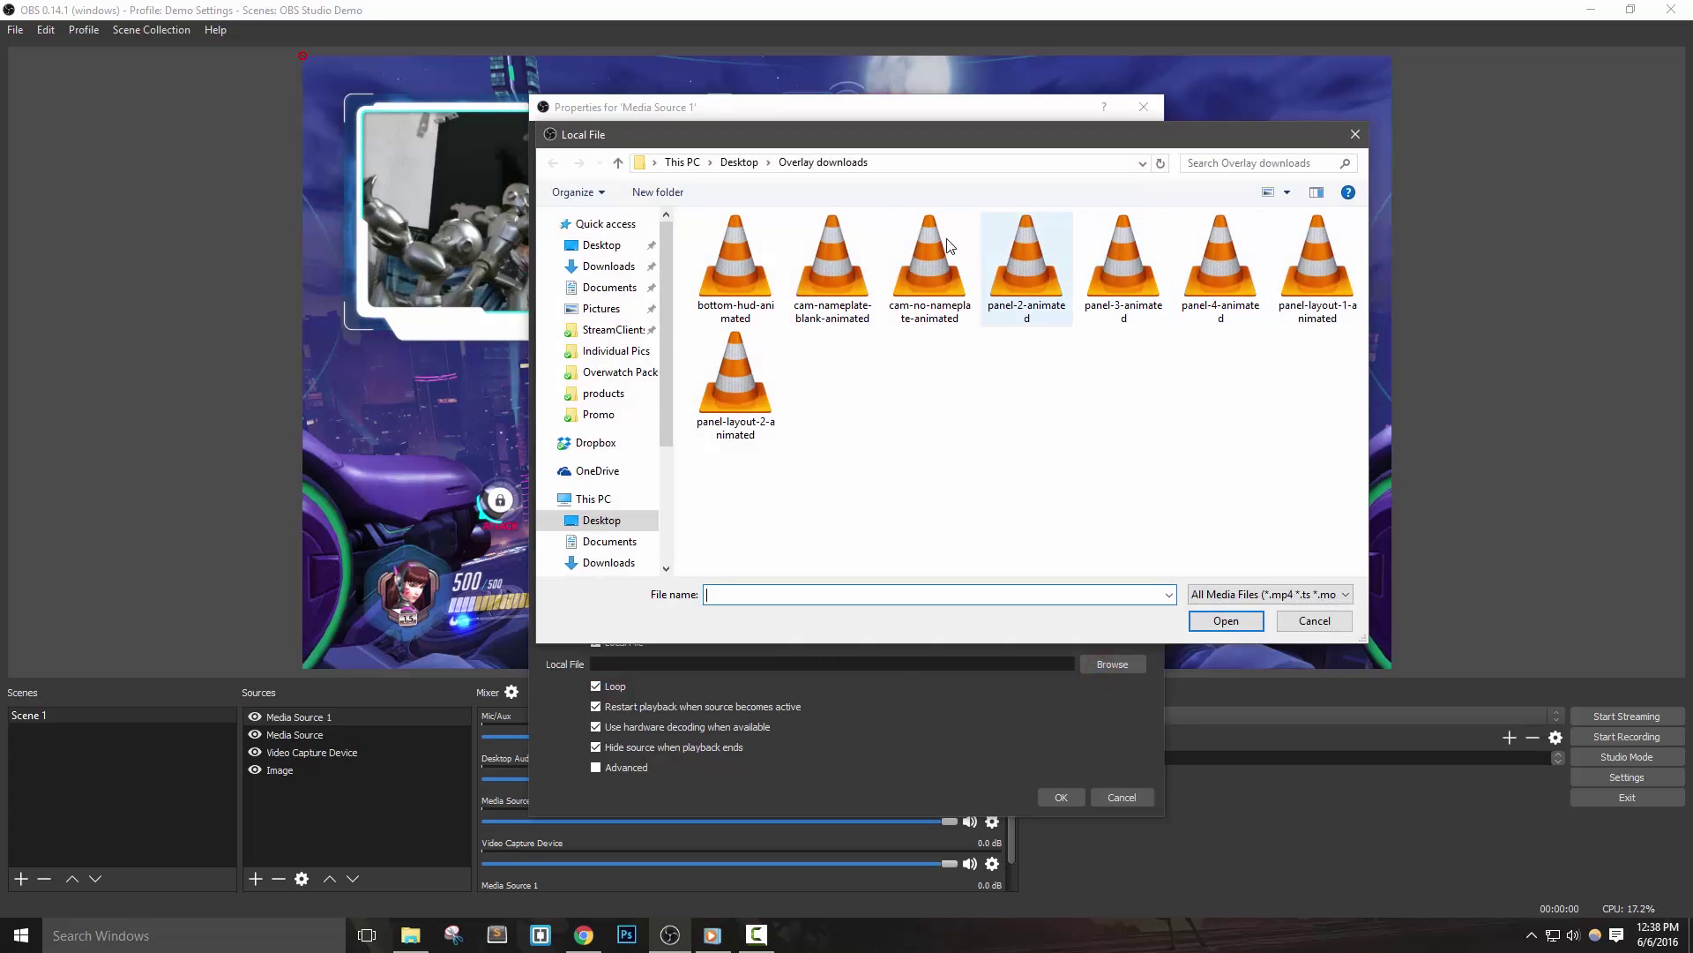
pyautogui.doubleClick(1306, 268)
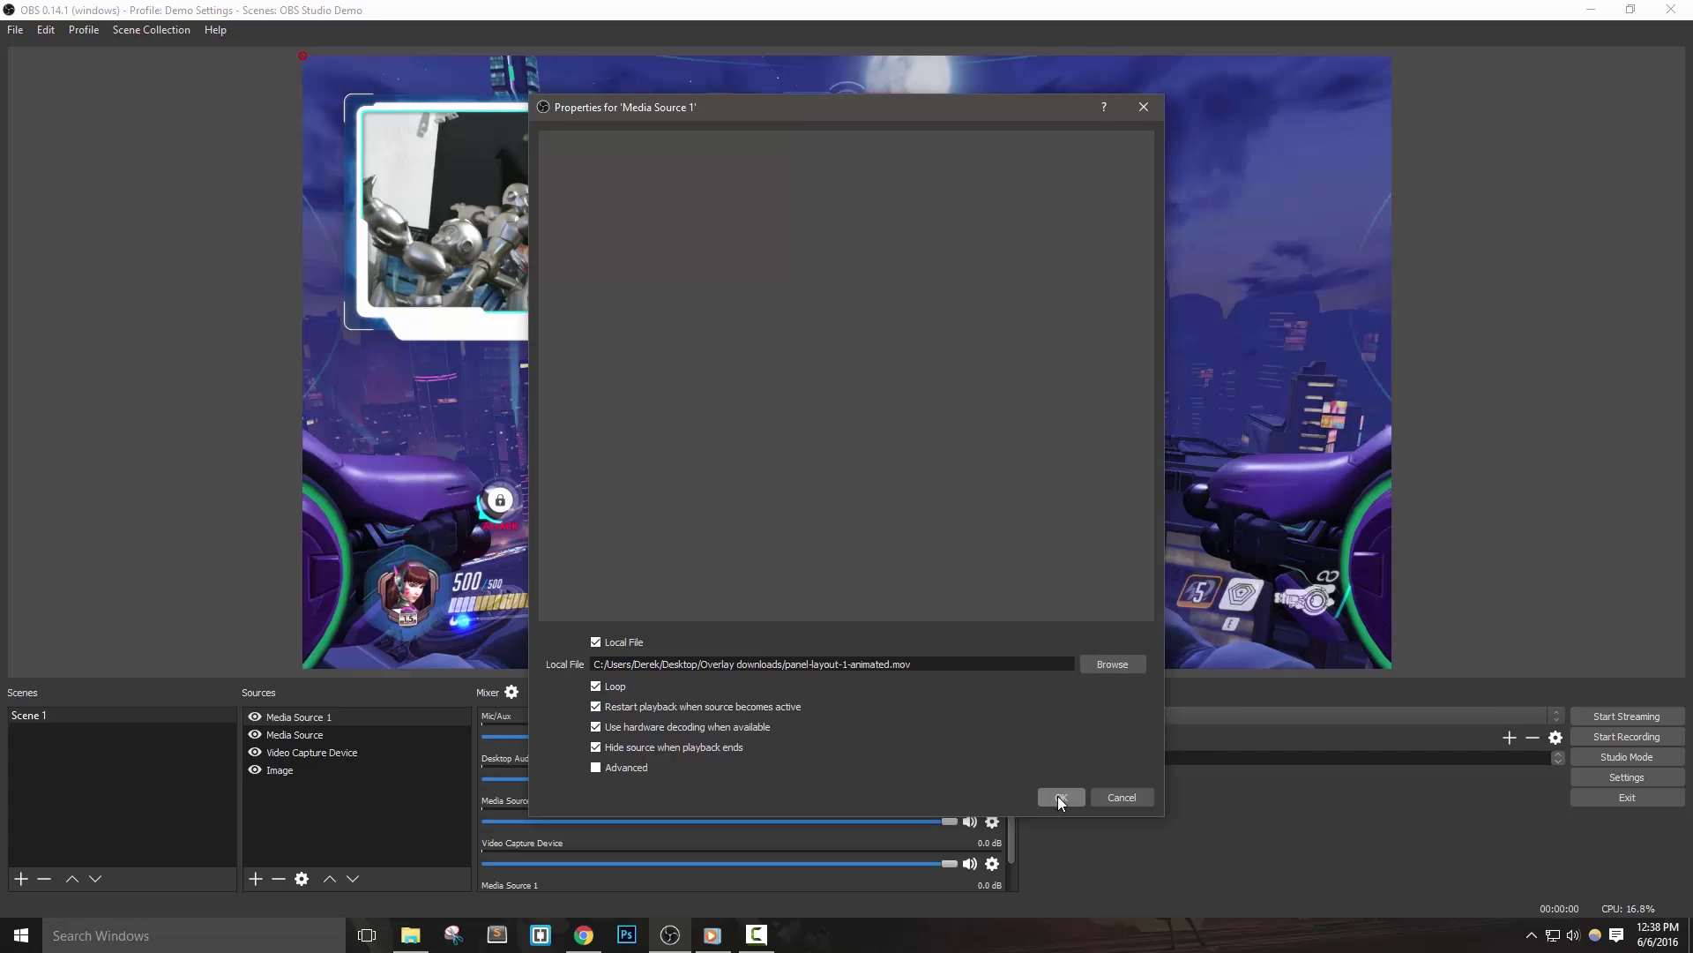
pyautogui.click(1059, 798)
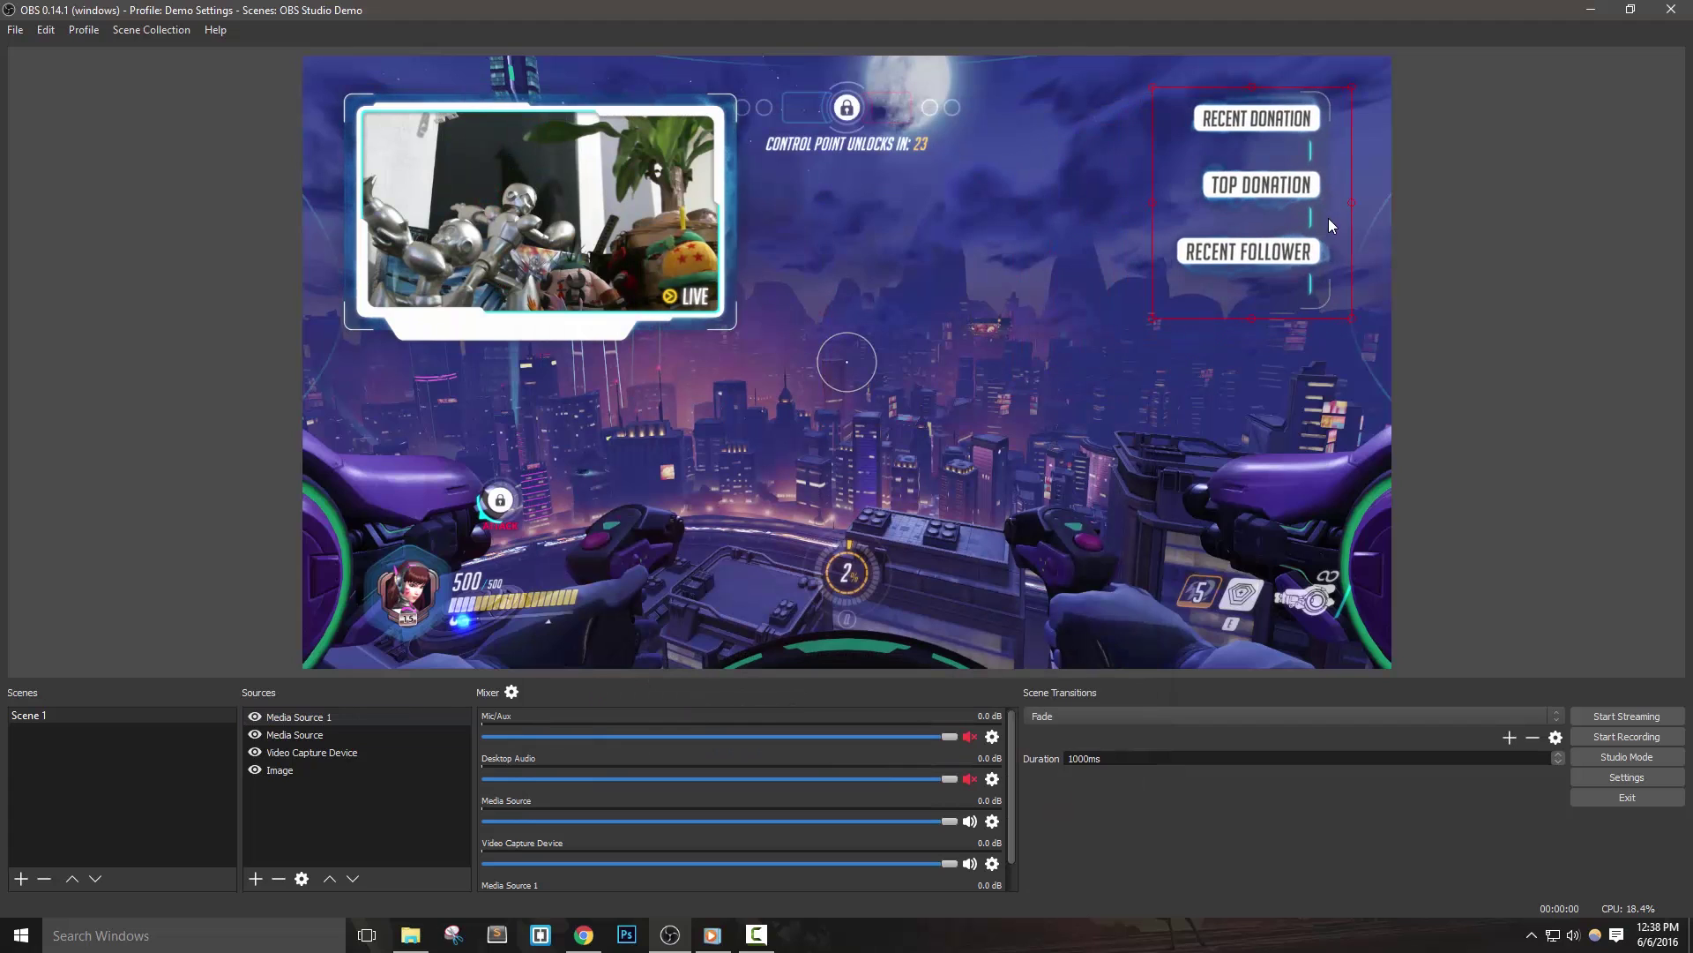
# Drag the panel overlay to the top-right corner of the scene.
pyautogui.moveTo(421, 167); pyautogui.dragTo(1297, 202)
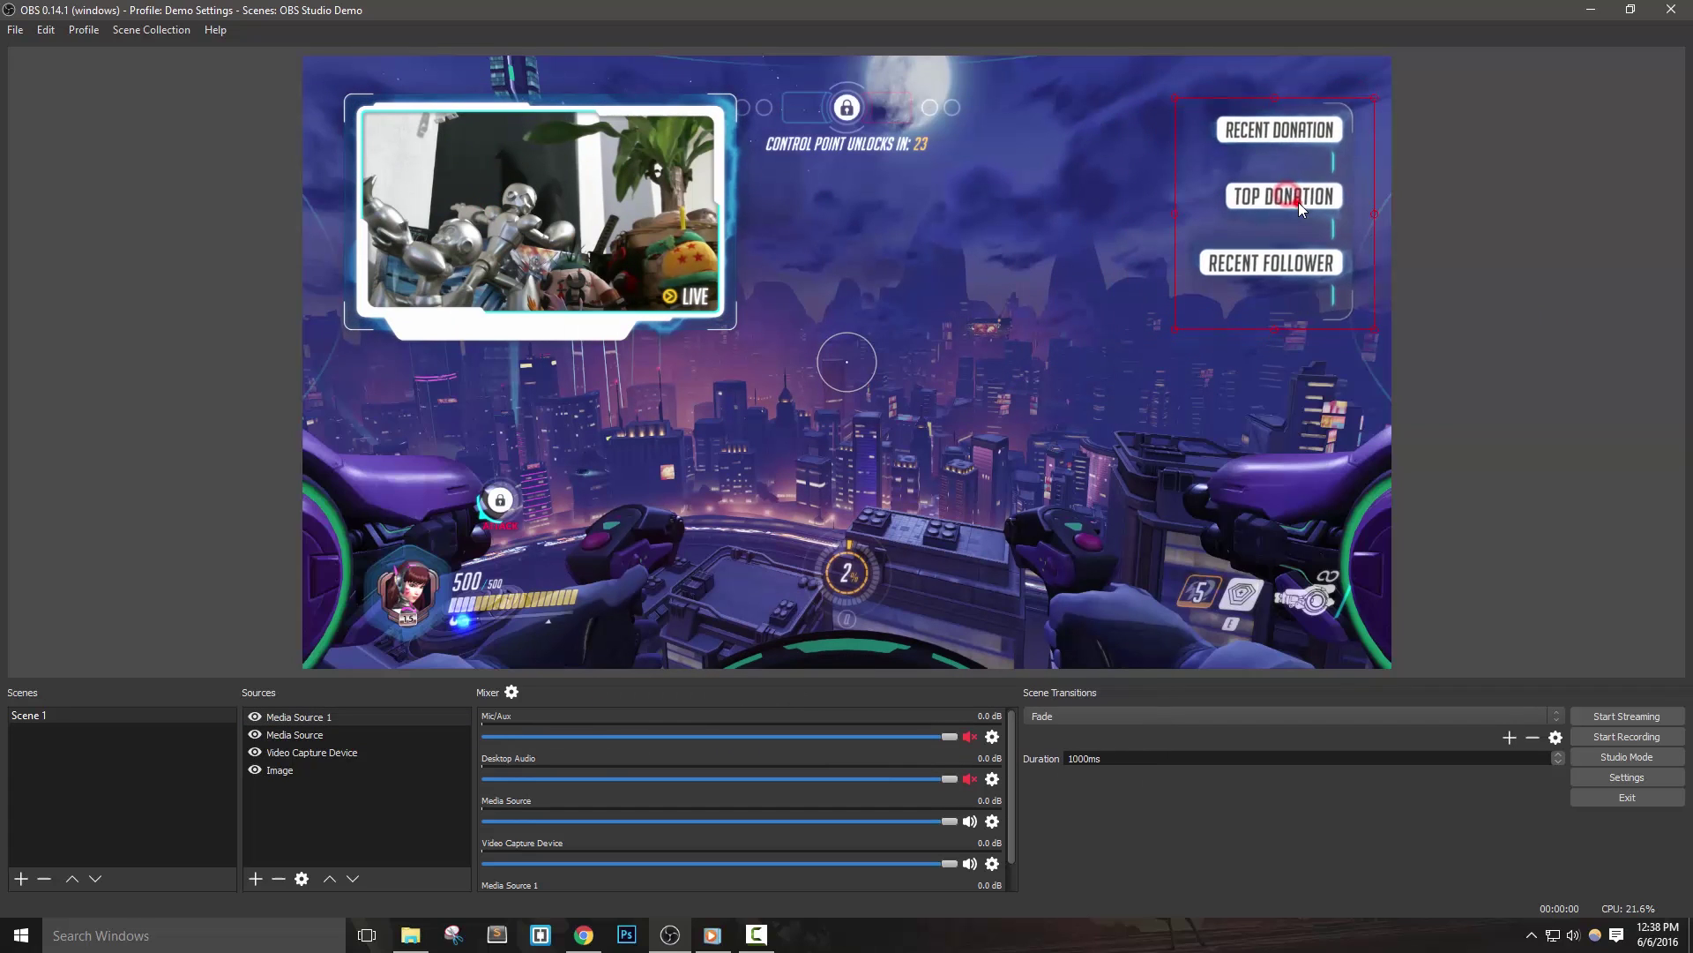
pyautogui.click(1430, 343)
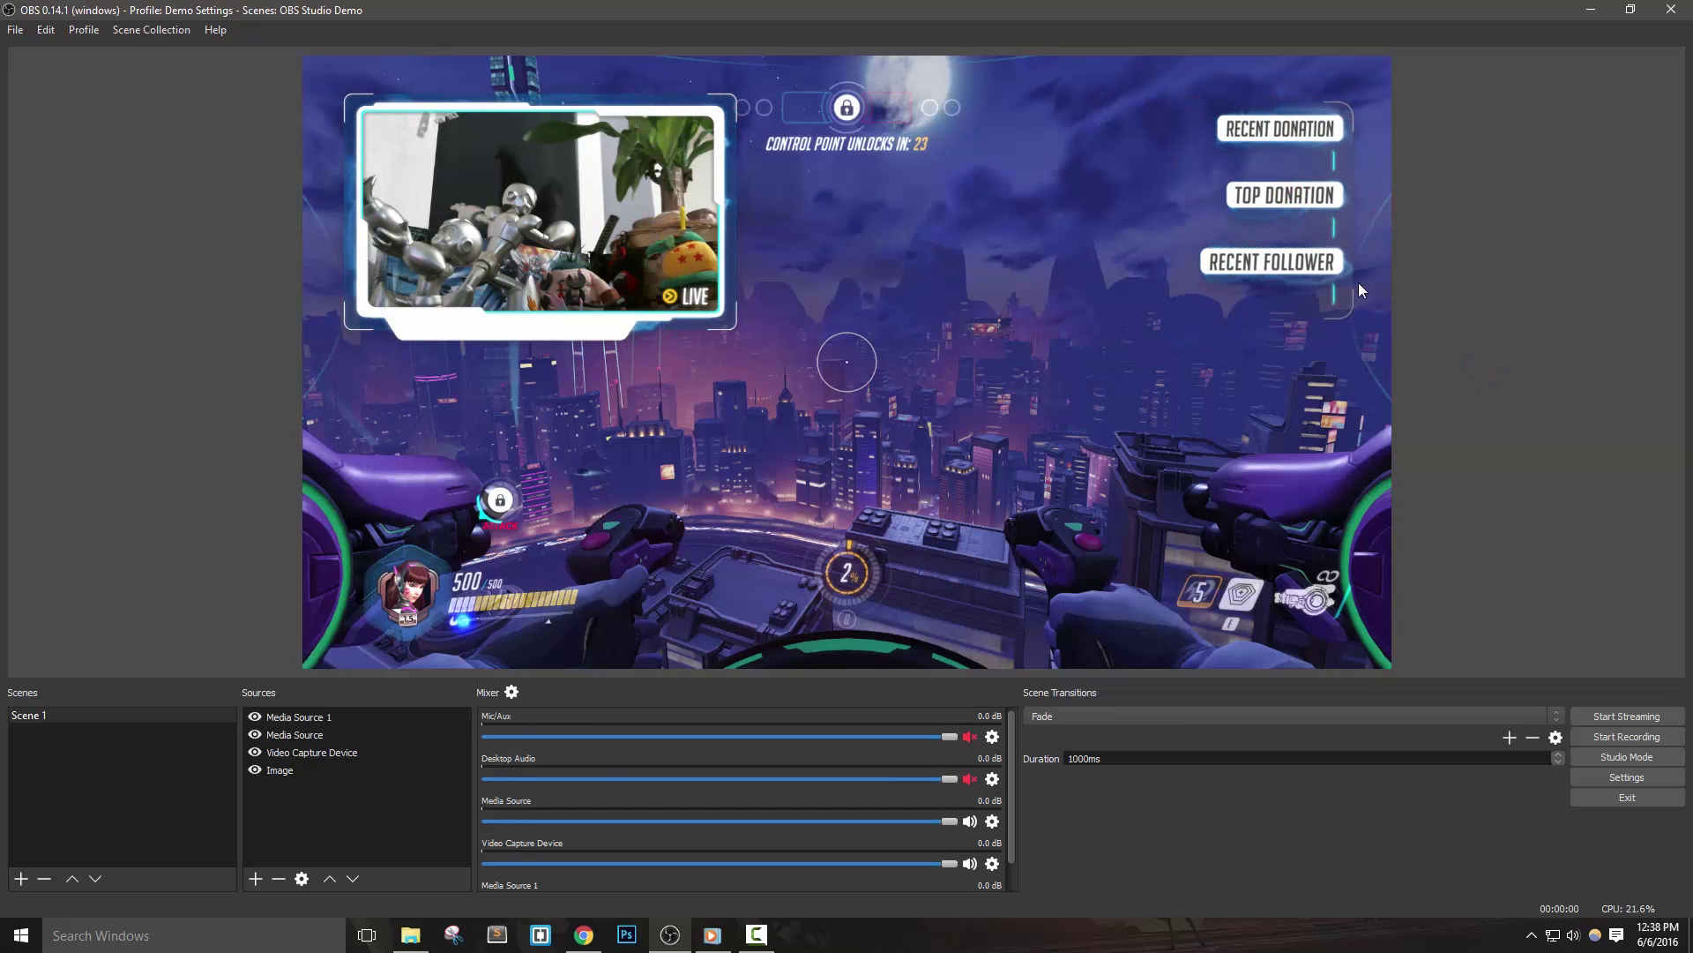
pyautogui.click(1288, 199)
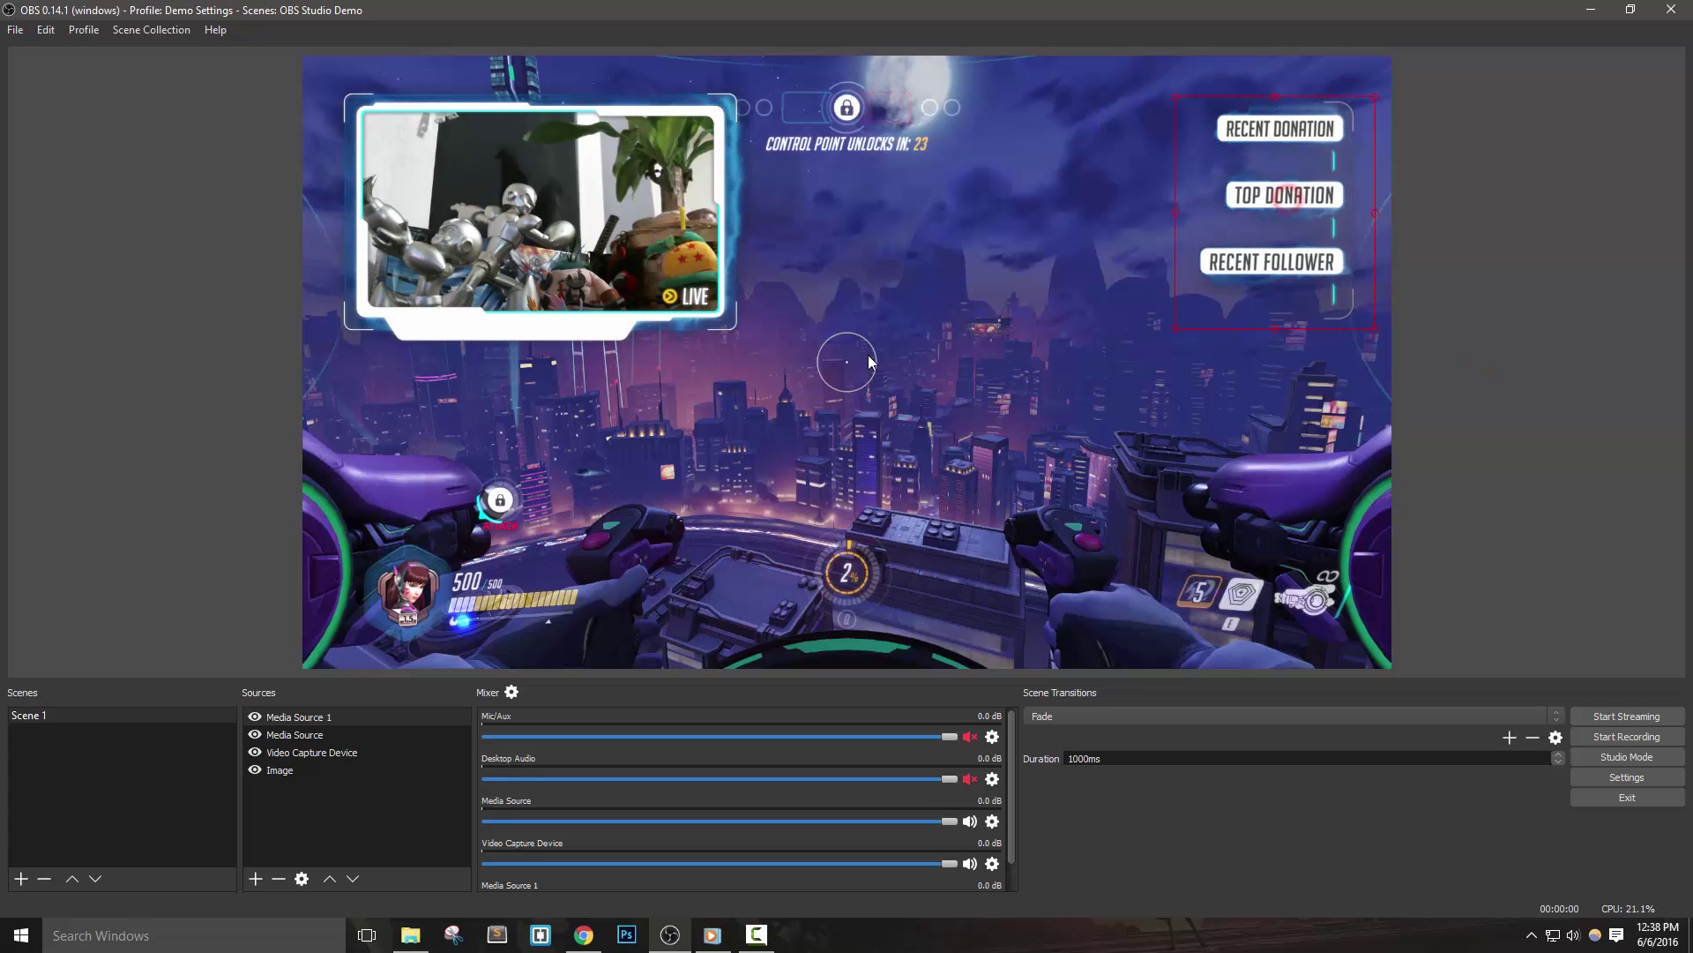
pyautogui.rightClick(308, 715)
# Swap the panel source's video file to panel-3-animated.
pyautogui.click(356, 706)
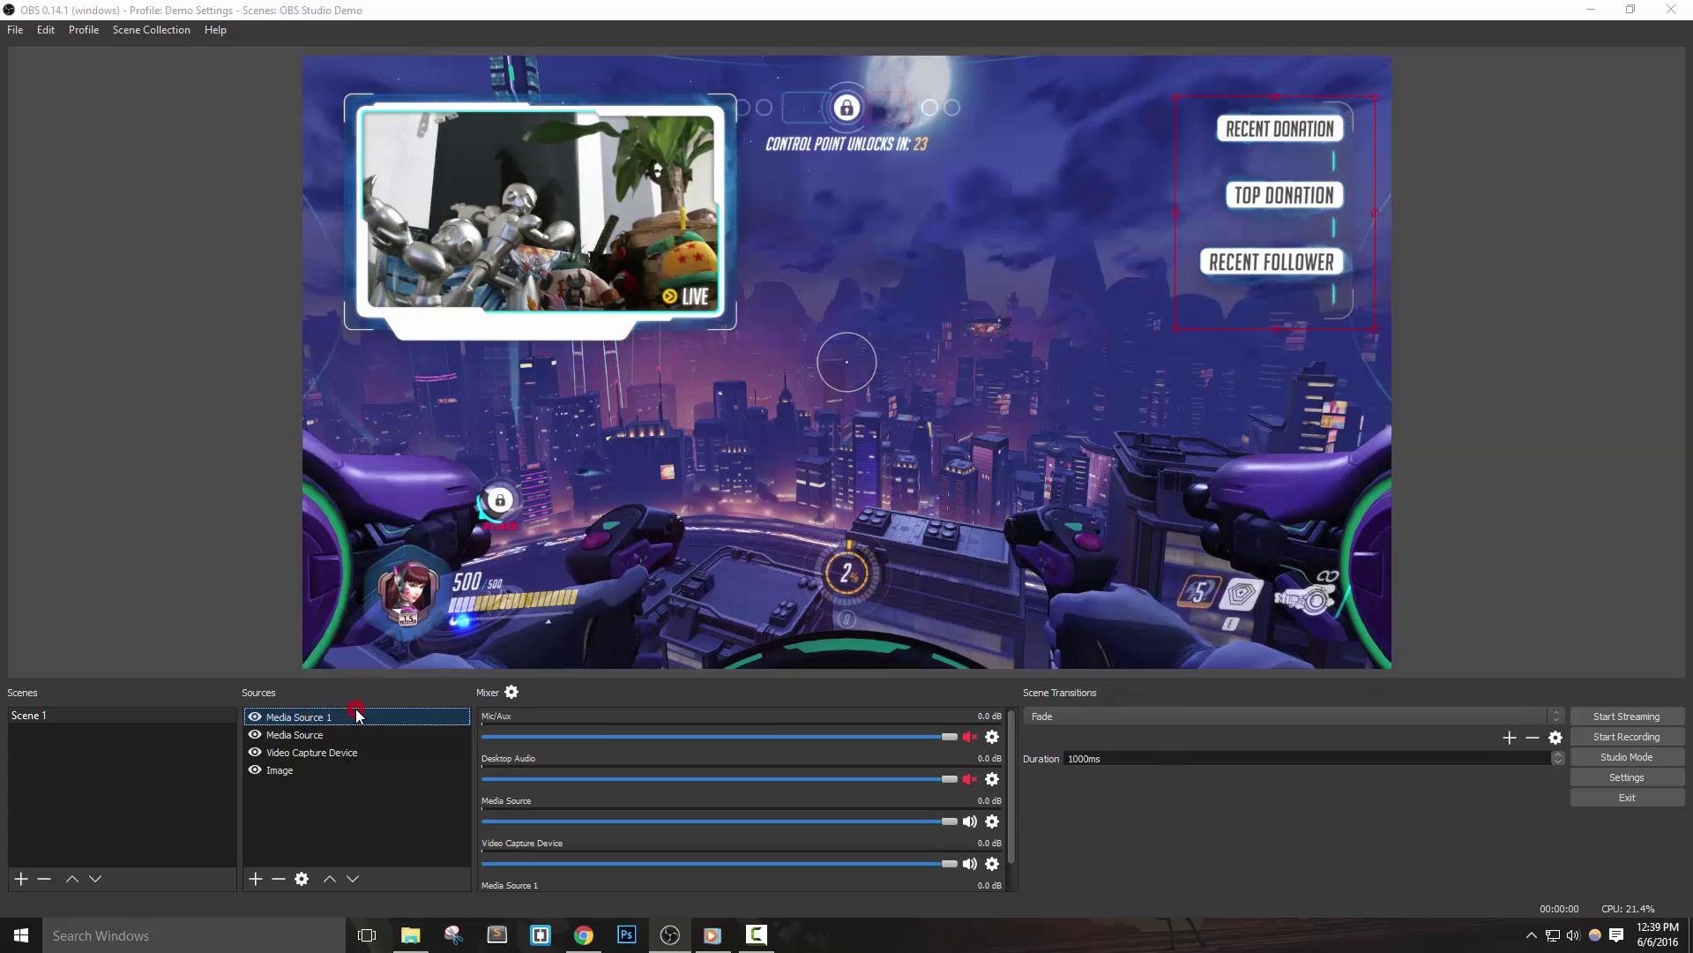
pyautogui.click(1106, 664)
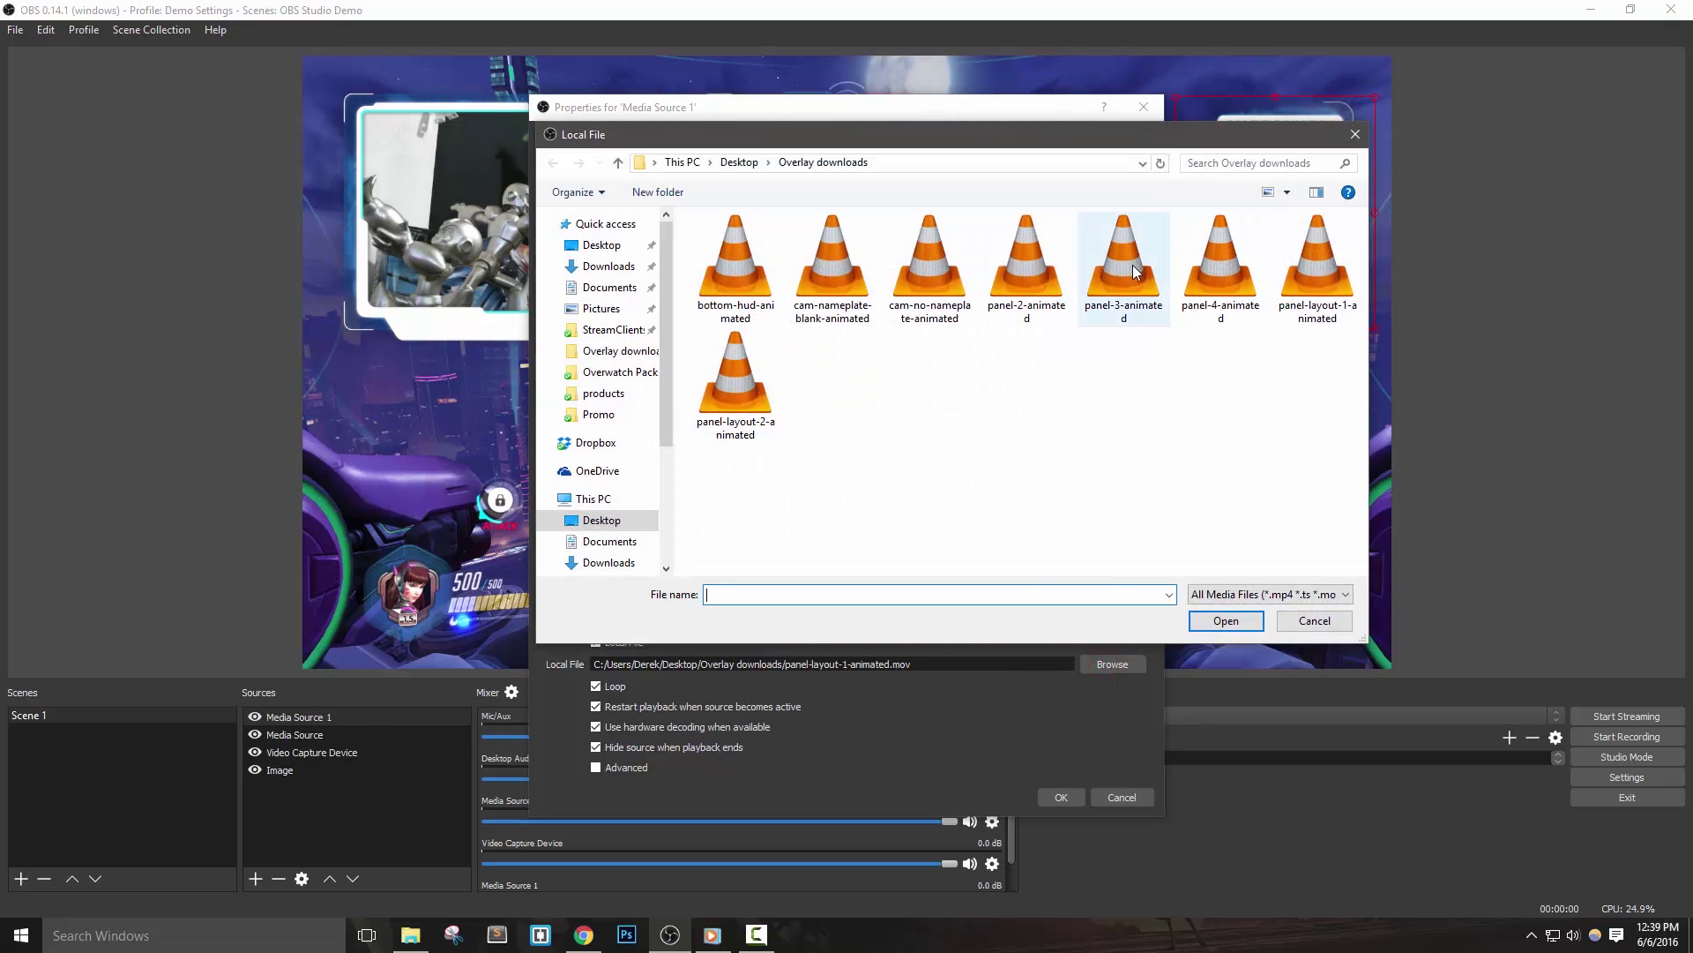
pyautogui.click(1111, 275)
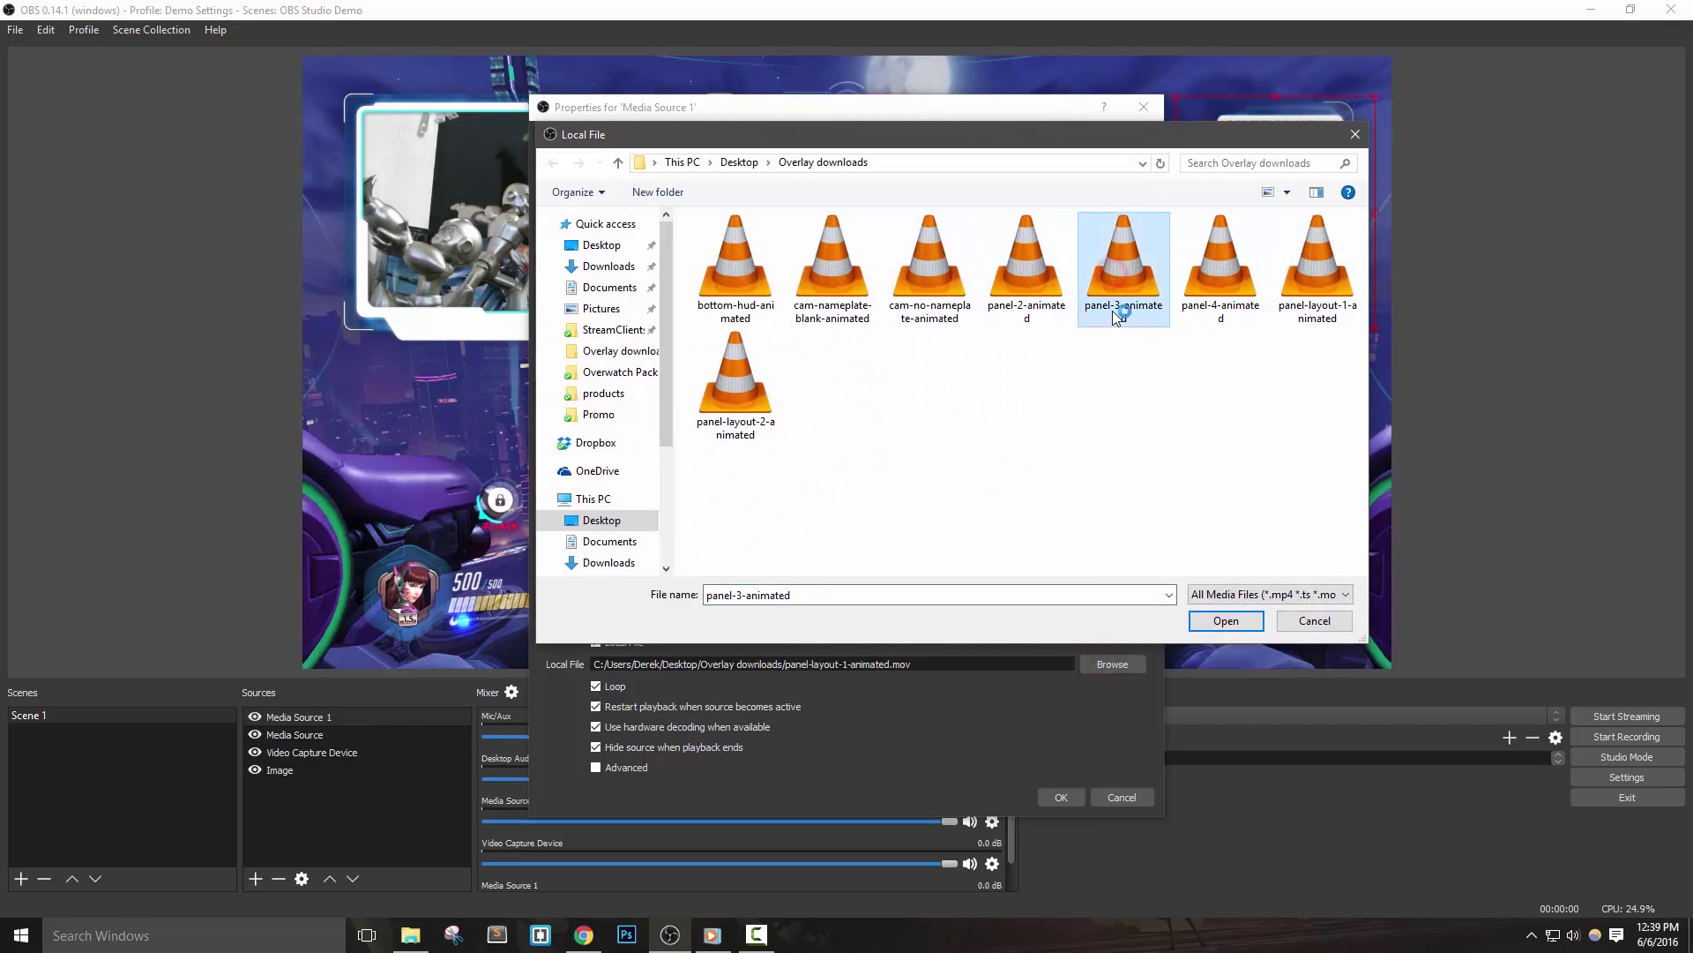
pyautogui.doubleClick(1127, 297)
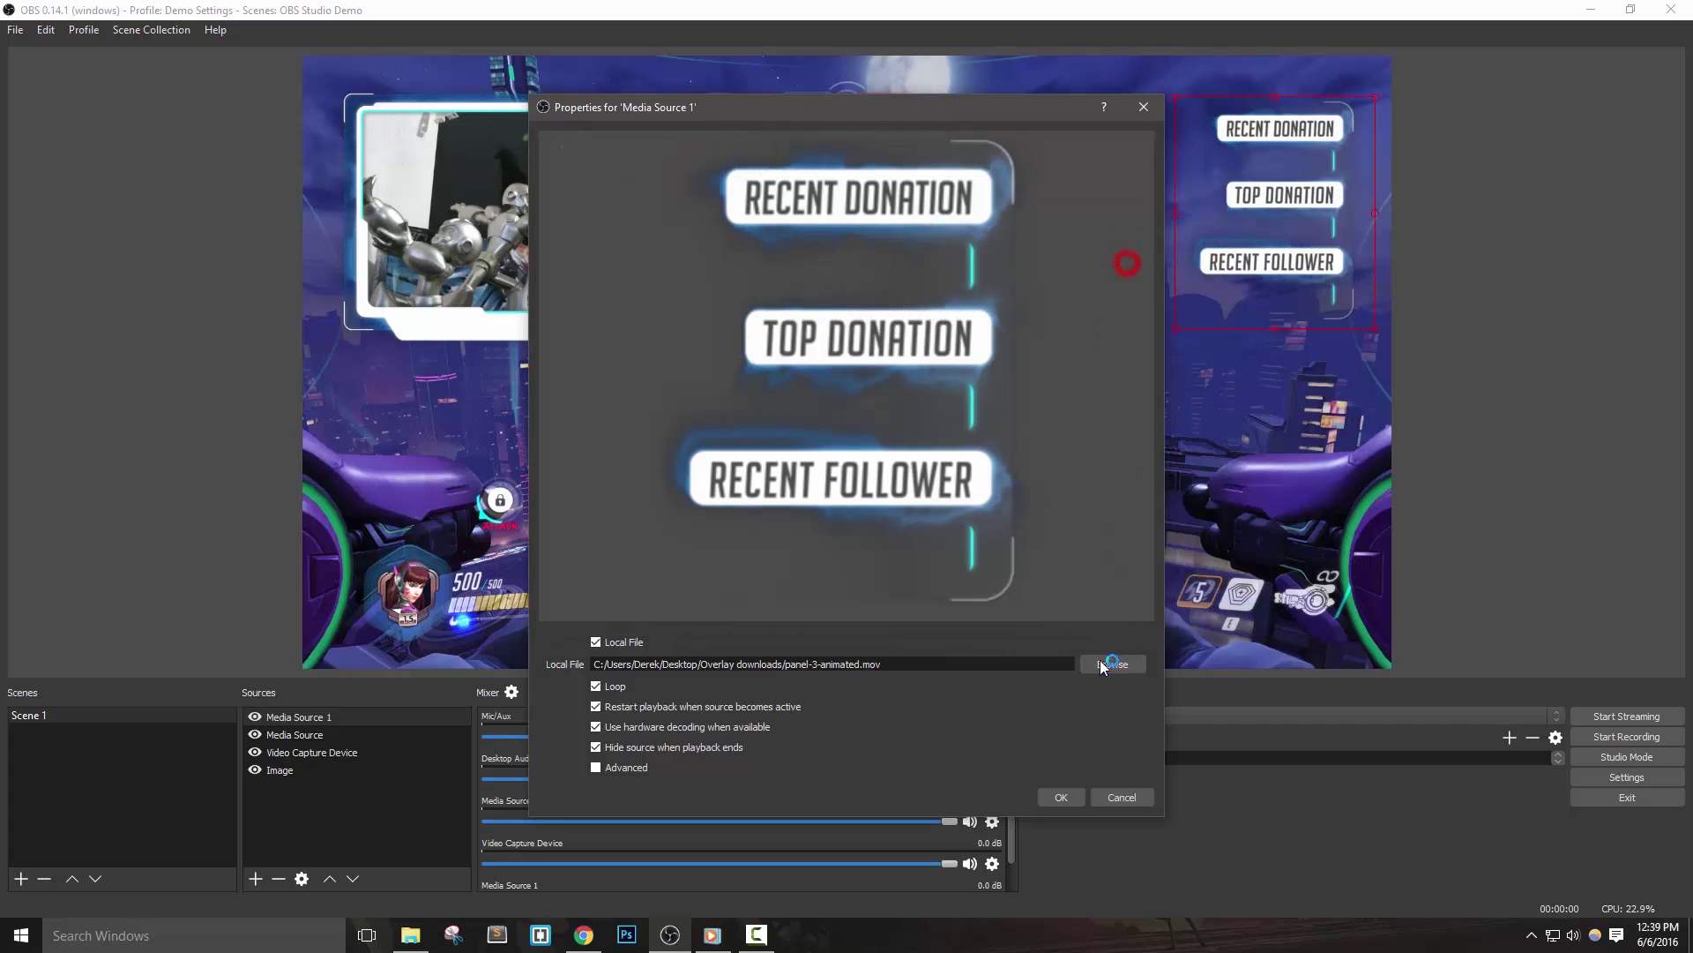
pyautogui.click(1070, 794)
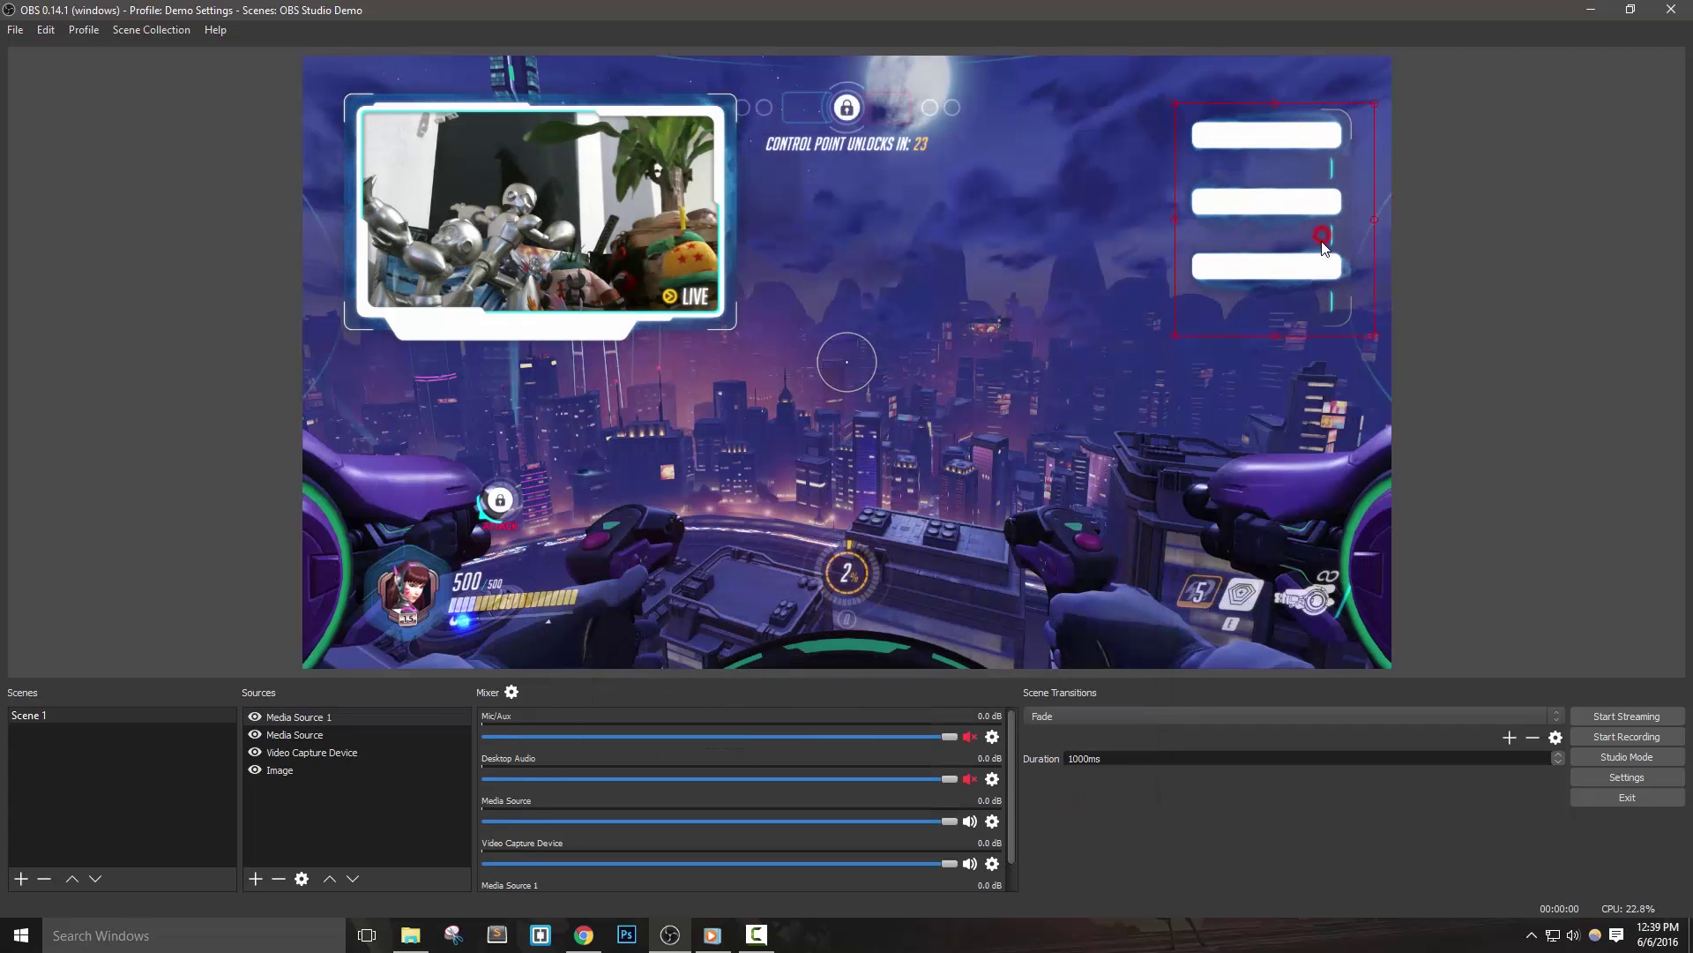
# Nudge the blank panels slightly left and down, then bring Chrome's product page forward.
pyautogui.click(340, 717)
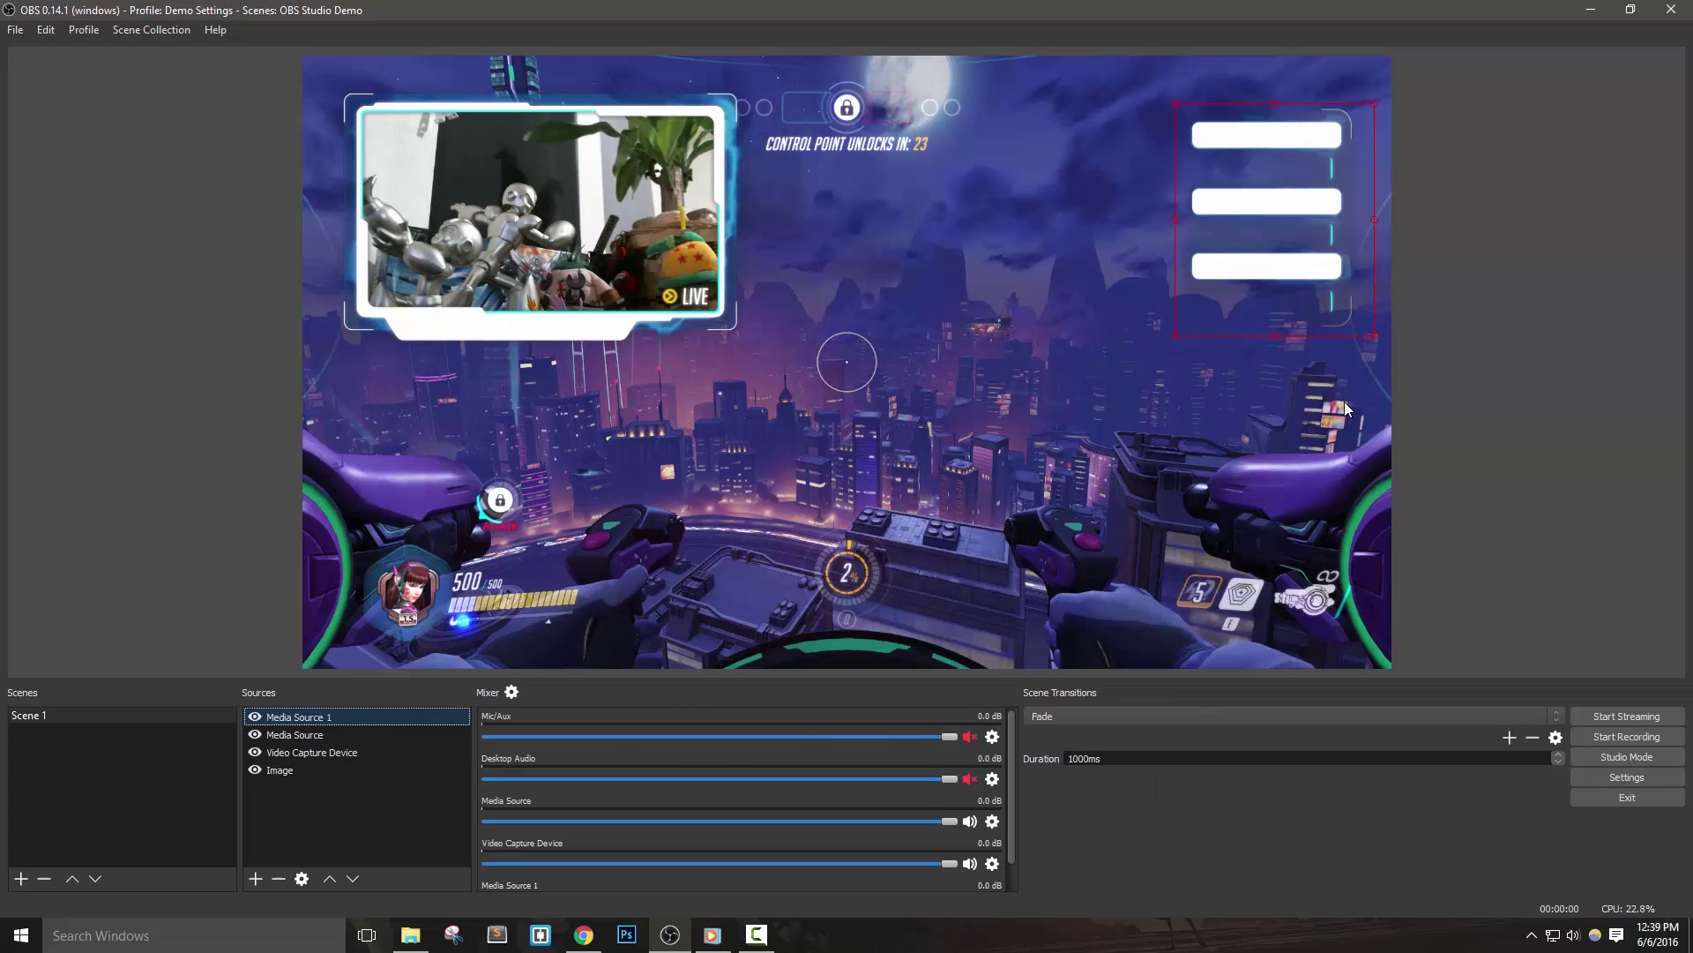
pyautogui.moveTo(1299, 296); pyautogui.dragTo(1285, 315)
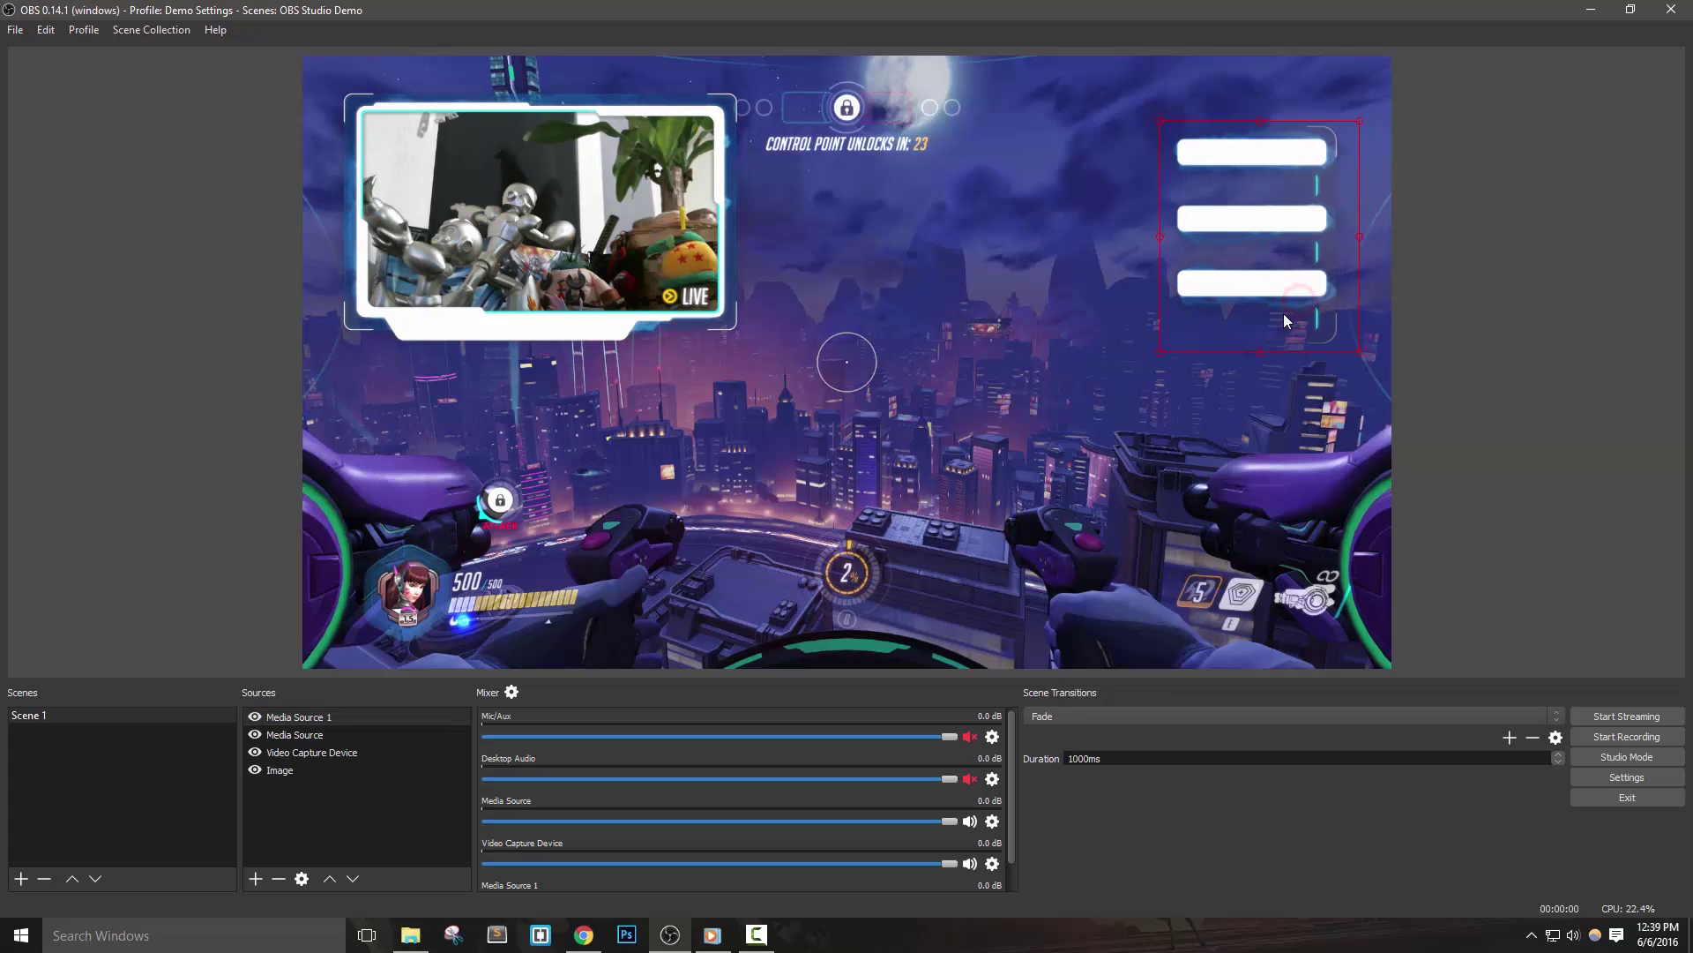
pyautogui.click(1469, 499)
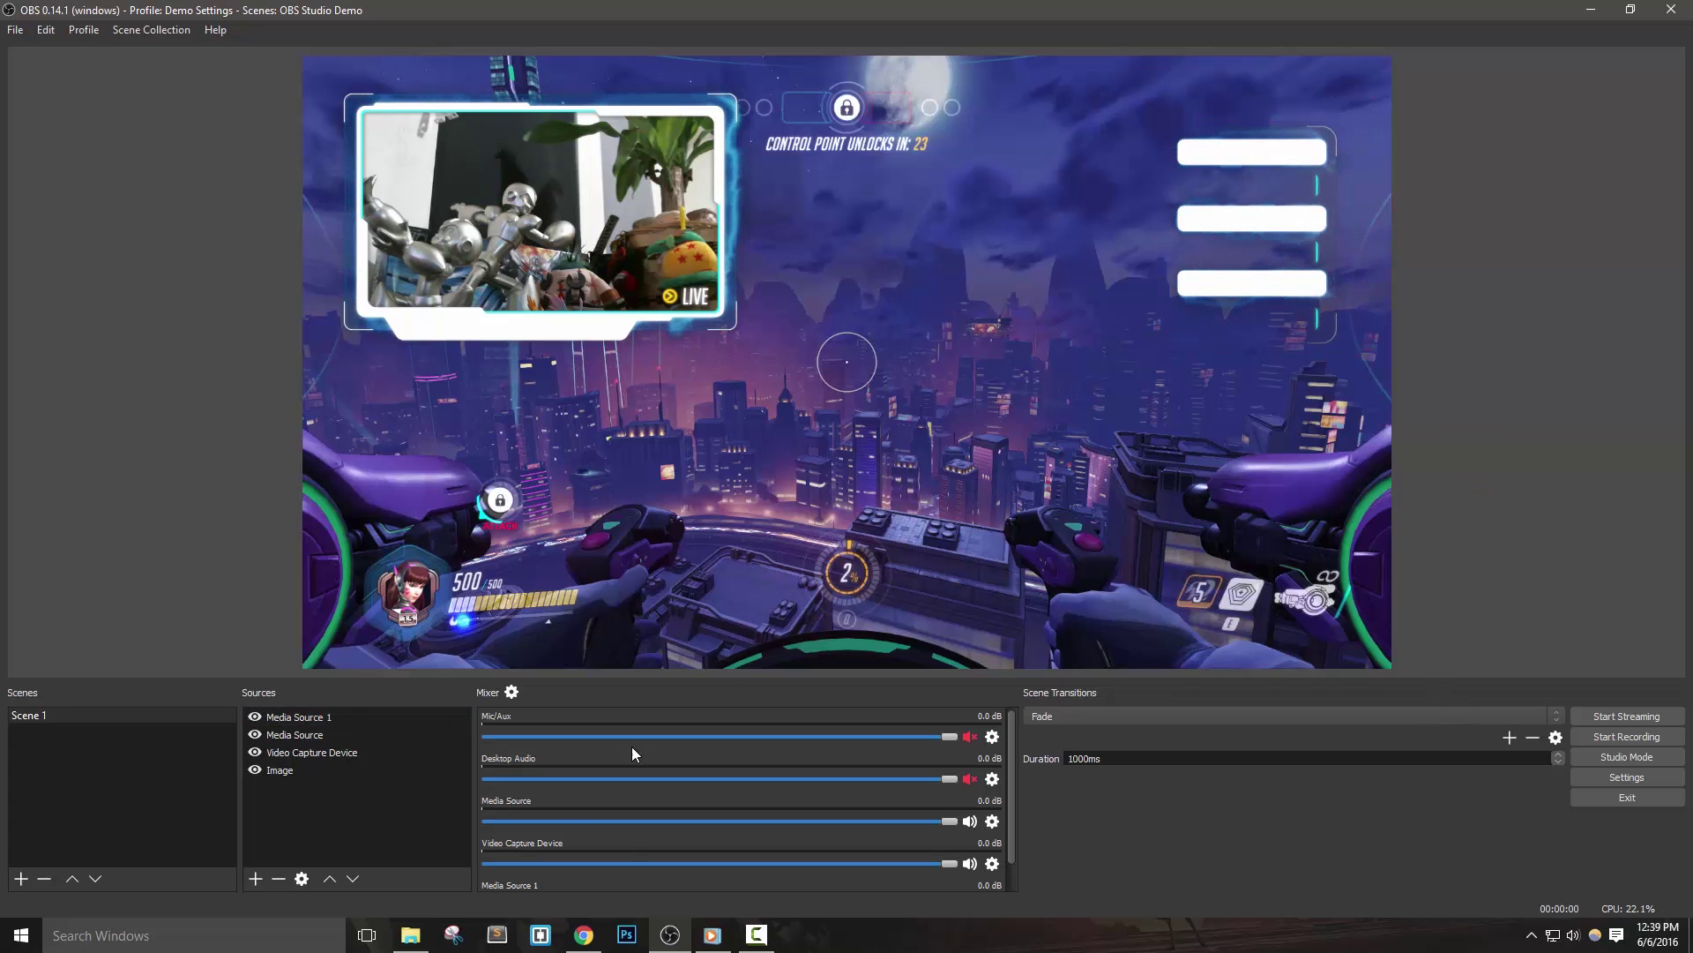
pyautogui.click(583, 936)
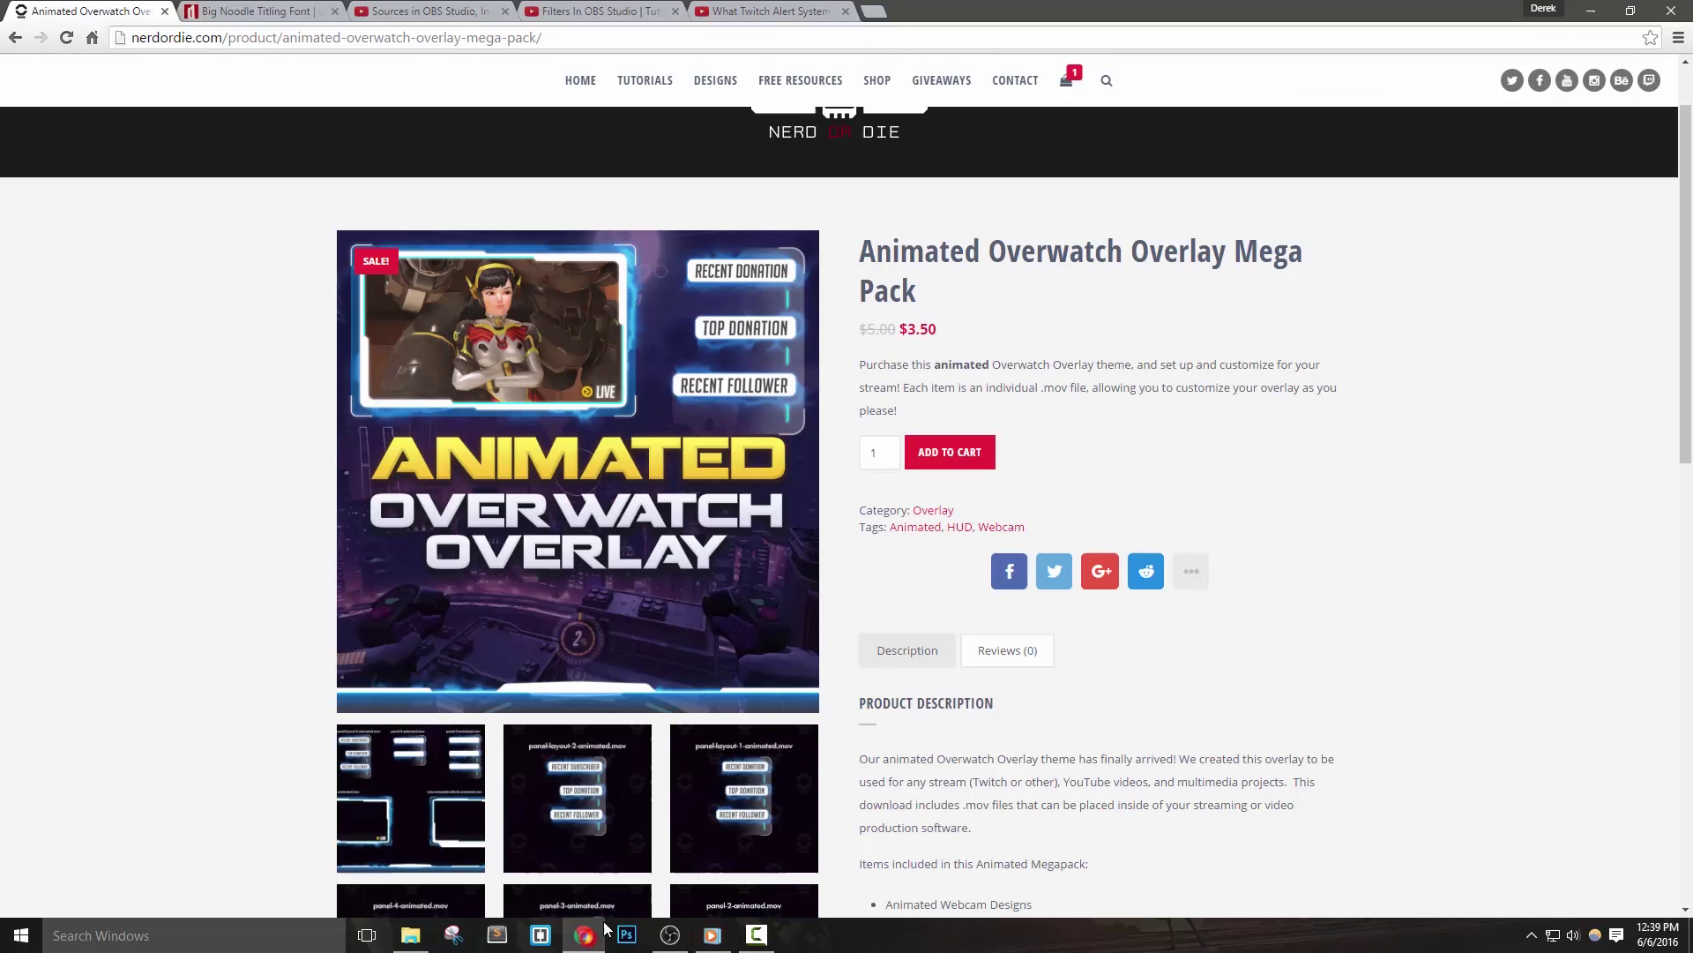
# Compare the dafont Big Noodle Titling page with the nerdordie product page, ending on the font page.
pyautogui.click(259, 14)
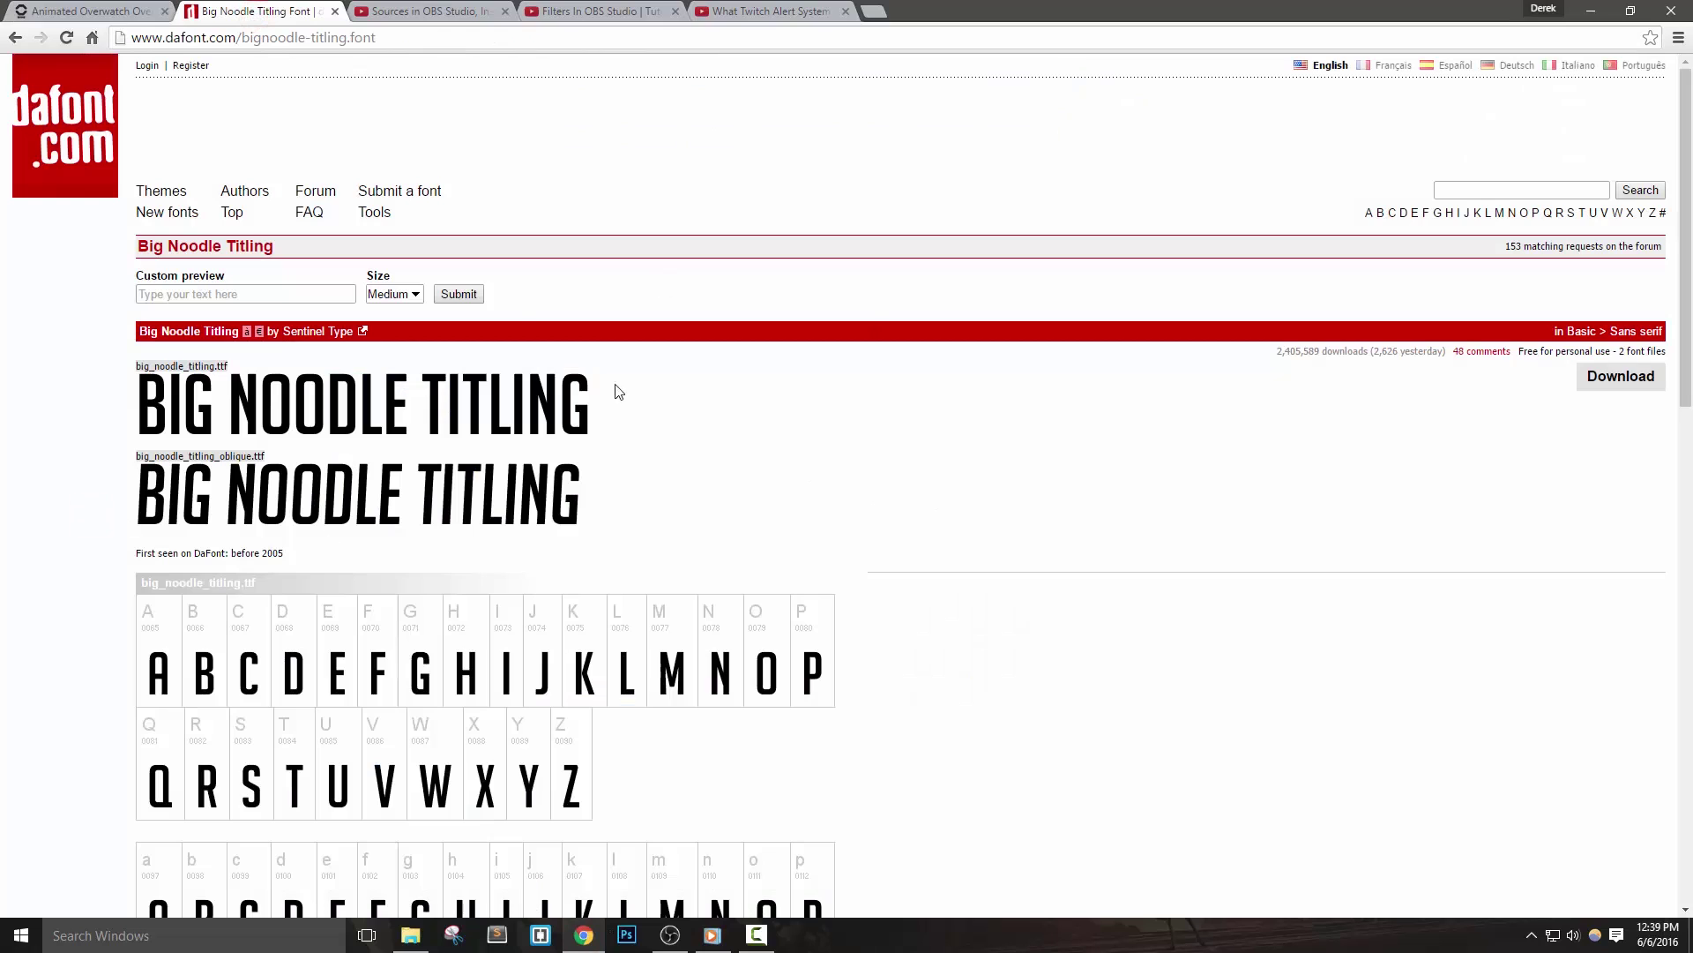
pyautogui.click(234, 38)
pyautogui.click(38, 512)
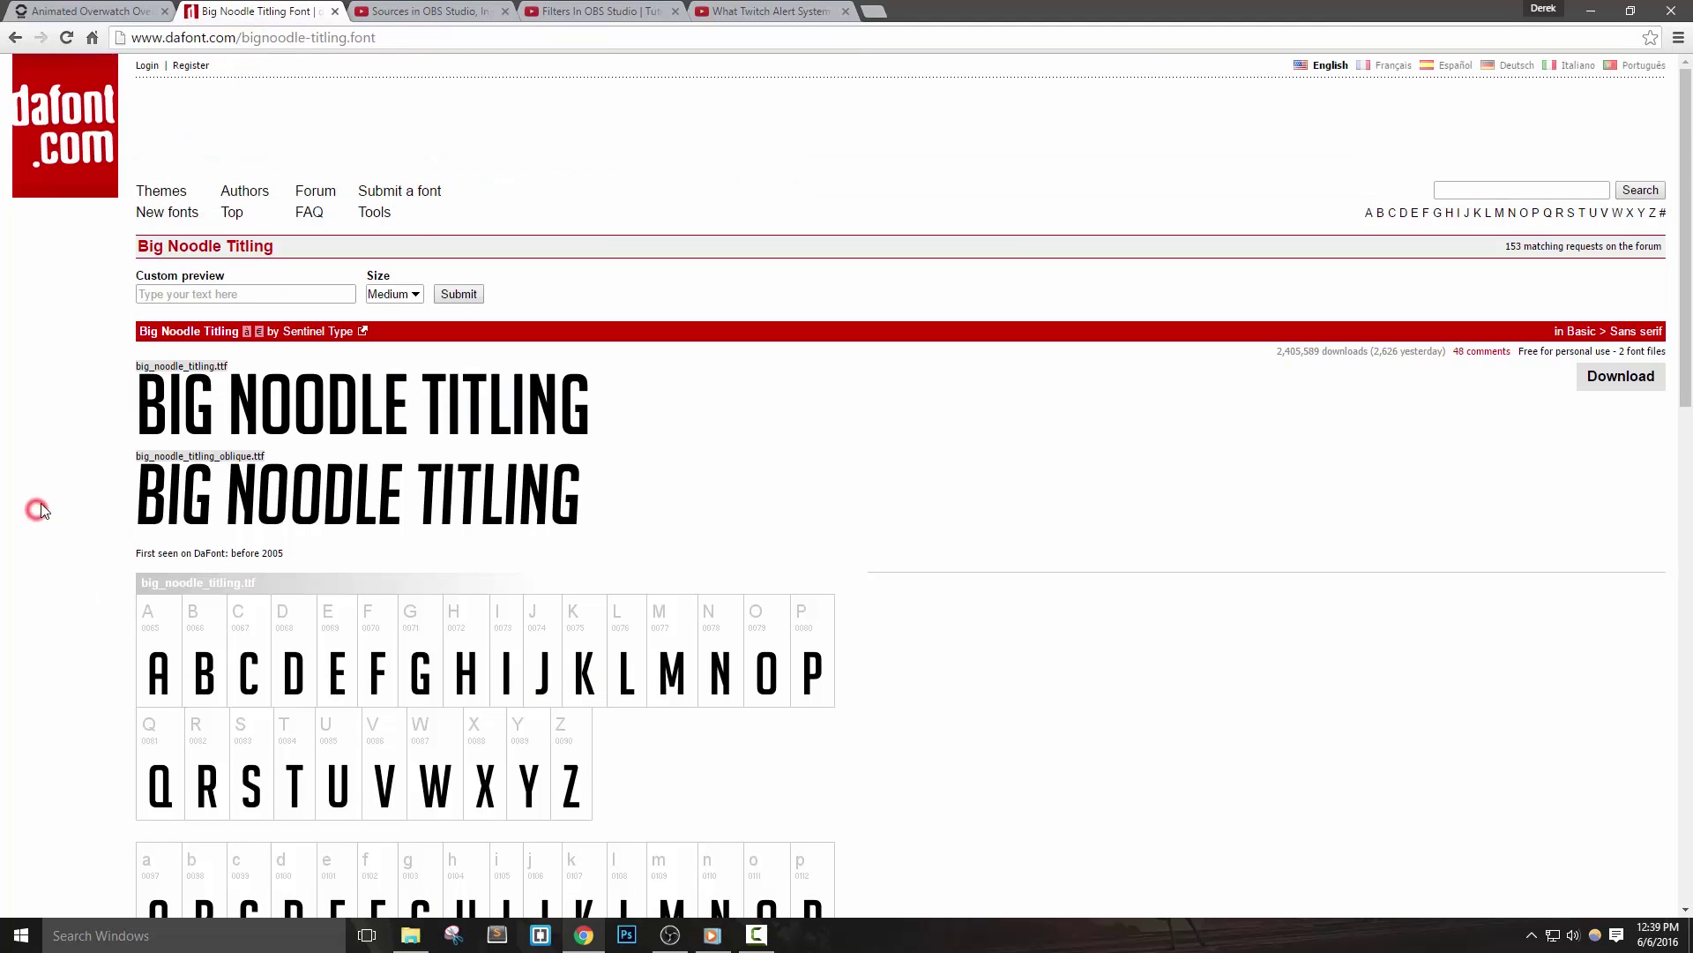
pyautogui.click(104, 16)
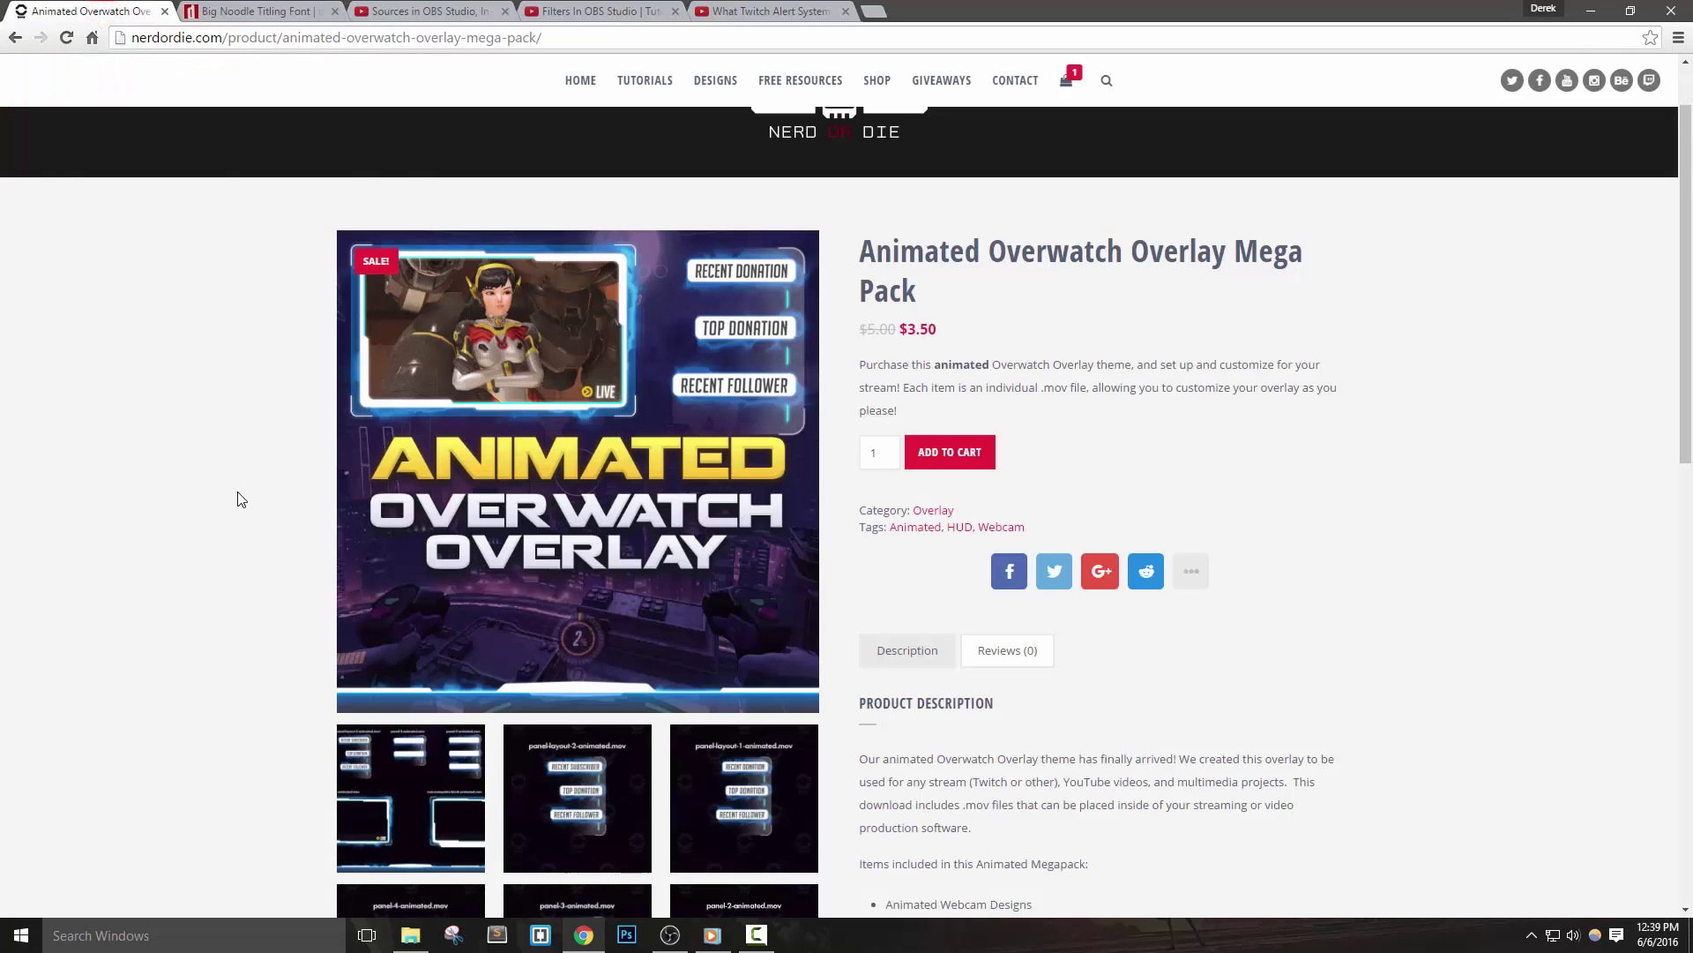
pyautogui.click(213, 10)
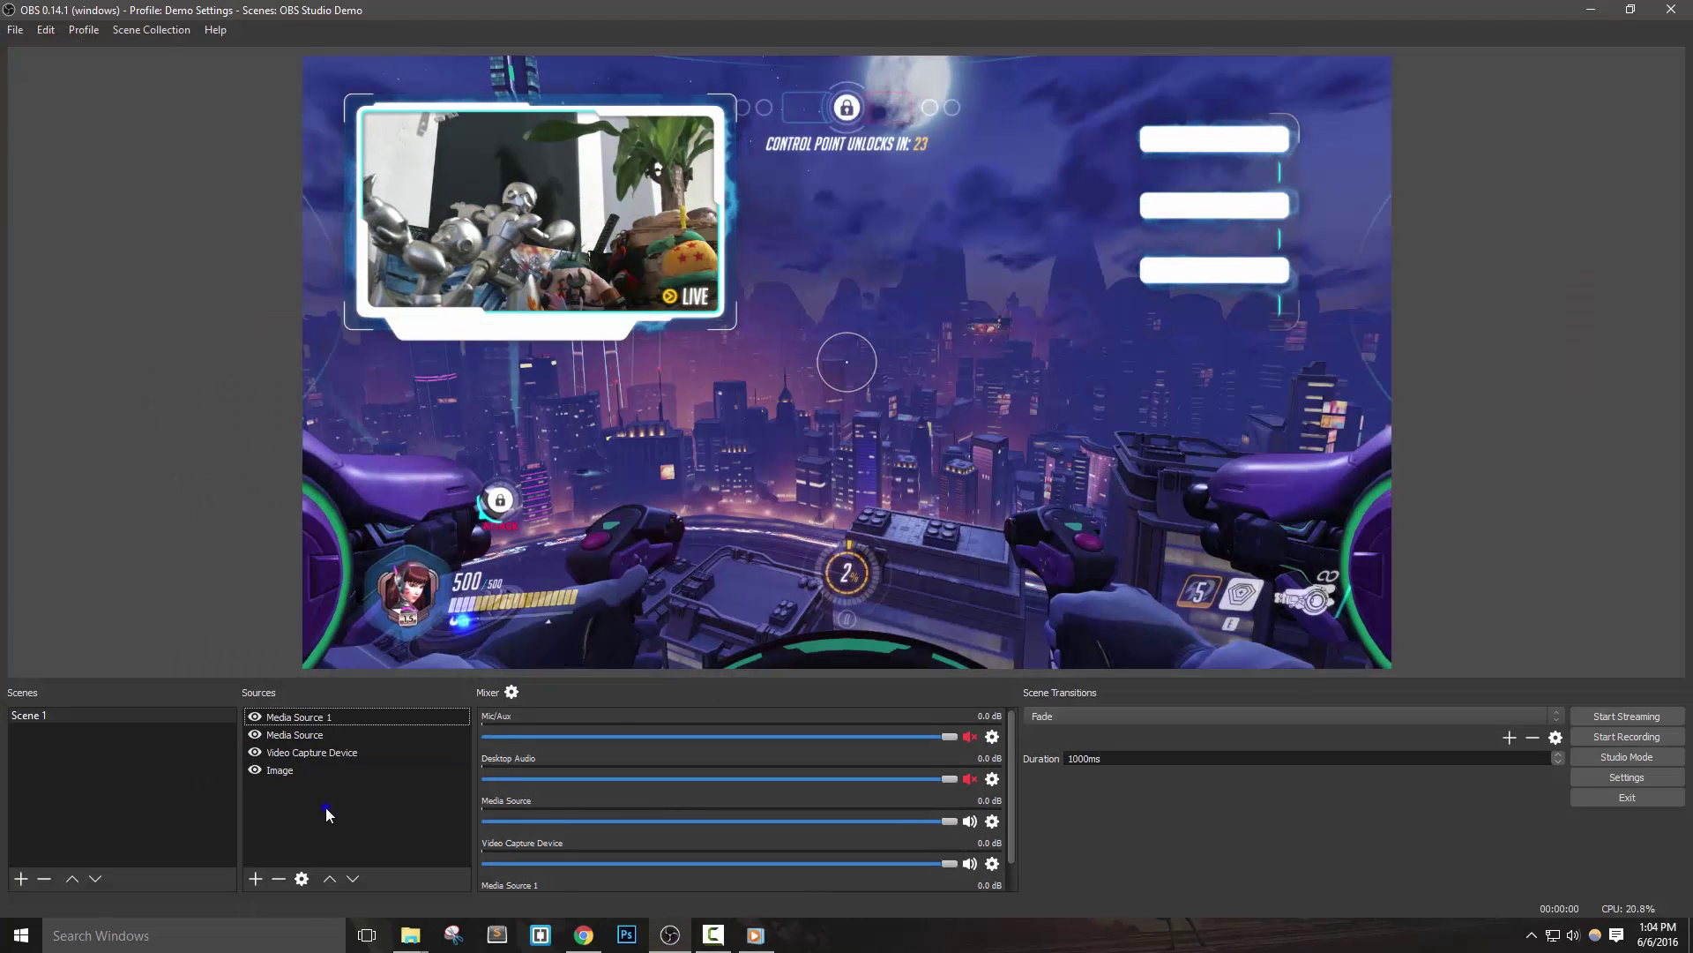
# Add a new text source and replace its placeholder text with 'Latest Tip'.
pyautogui.rightClick(327, 813)
pyautogui.moveTo(361, 818)
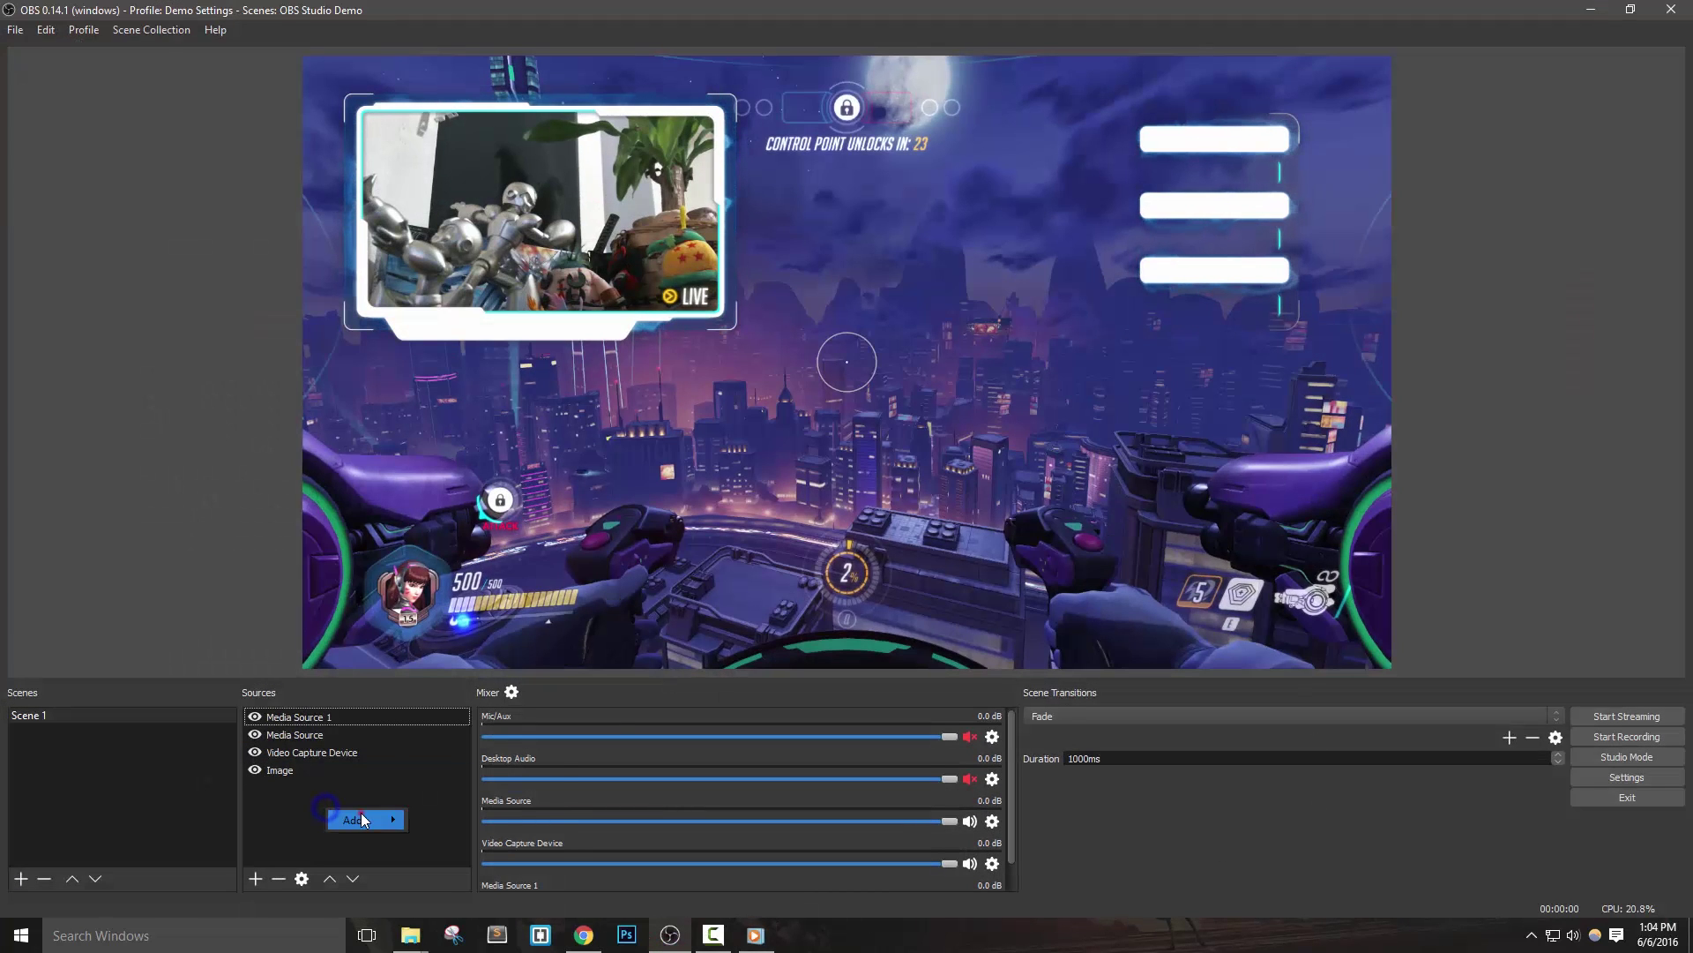
pyautogui.click(473, 817)
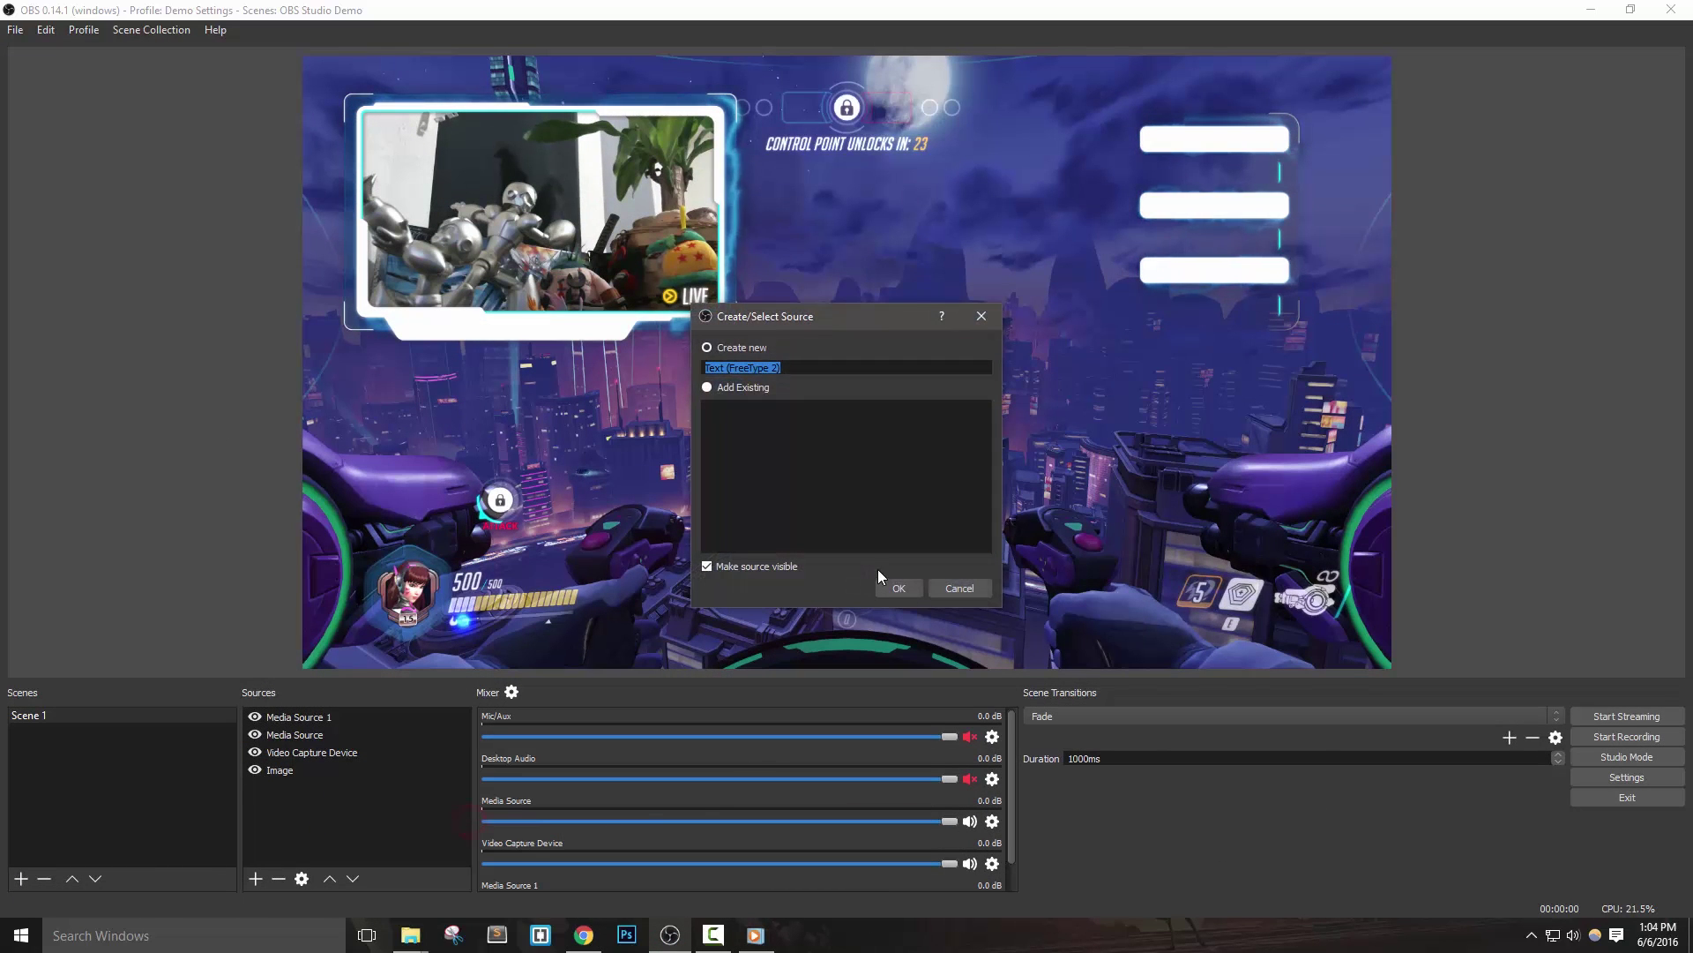
pyautogui.click(896, 585)
pyautogui.tripleClick(909, 633)
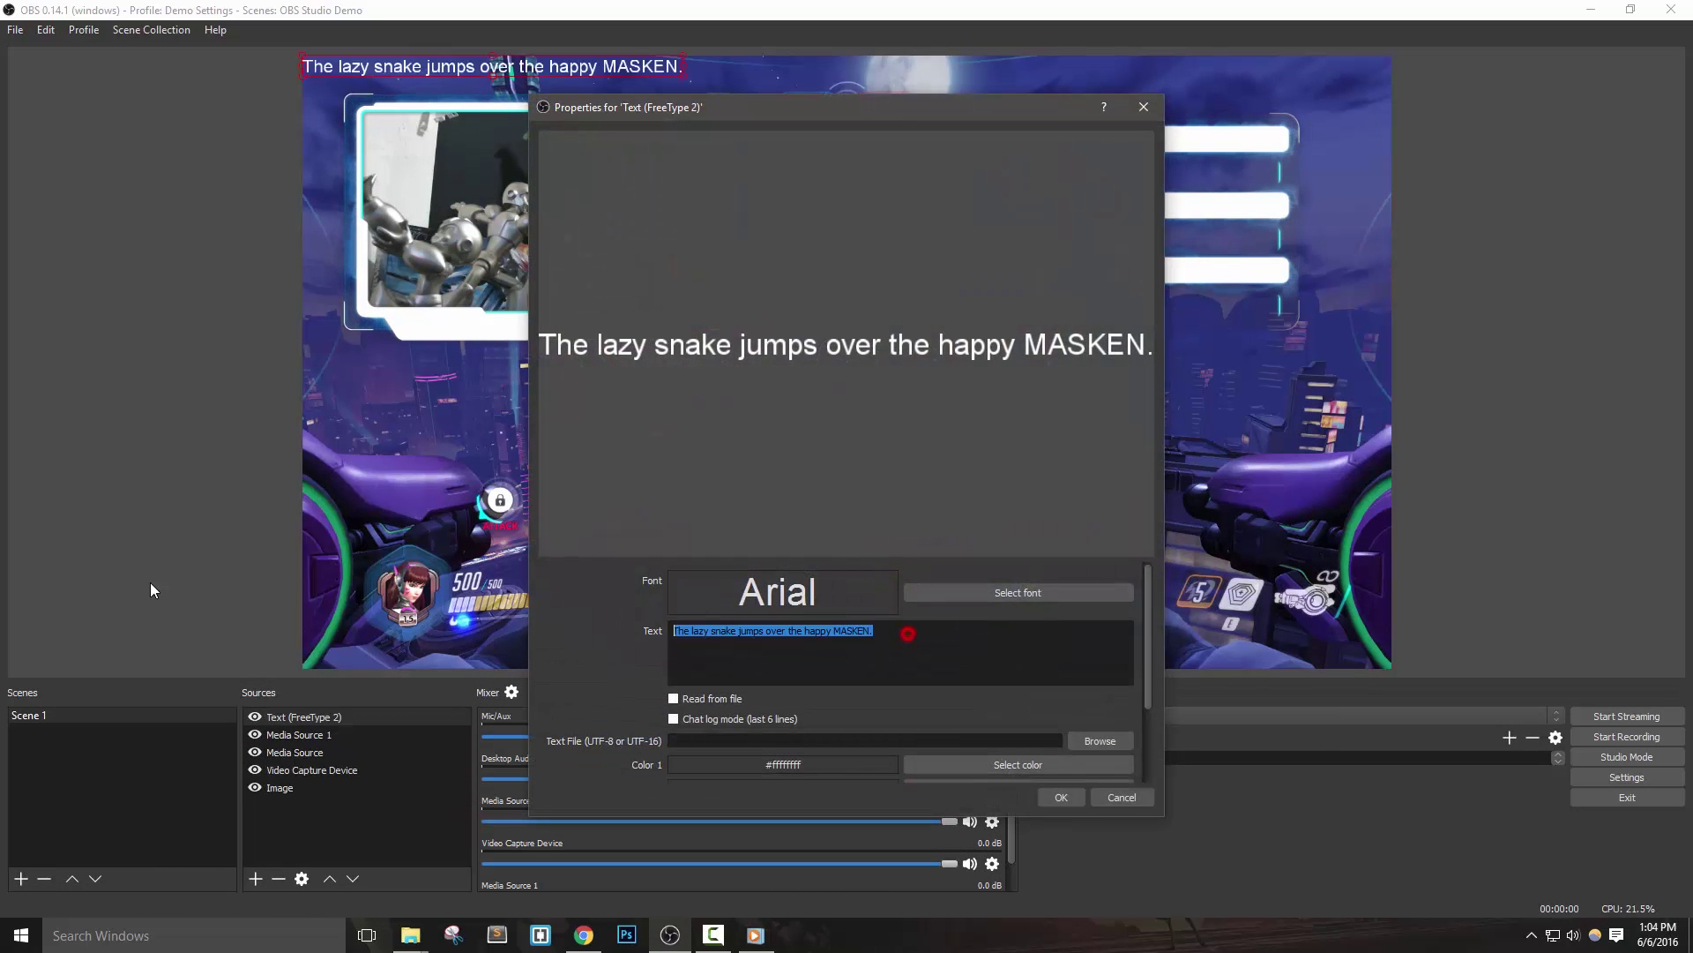
pyautogui.write('Latest T')
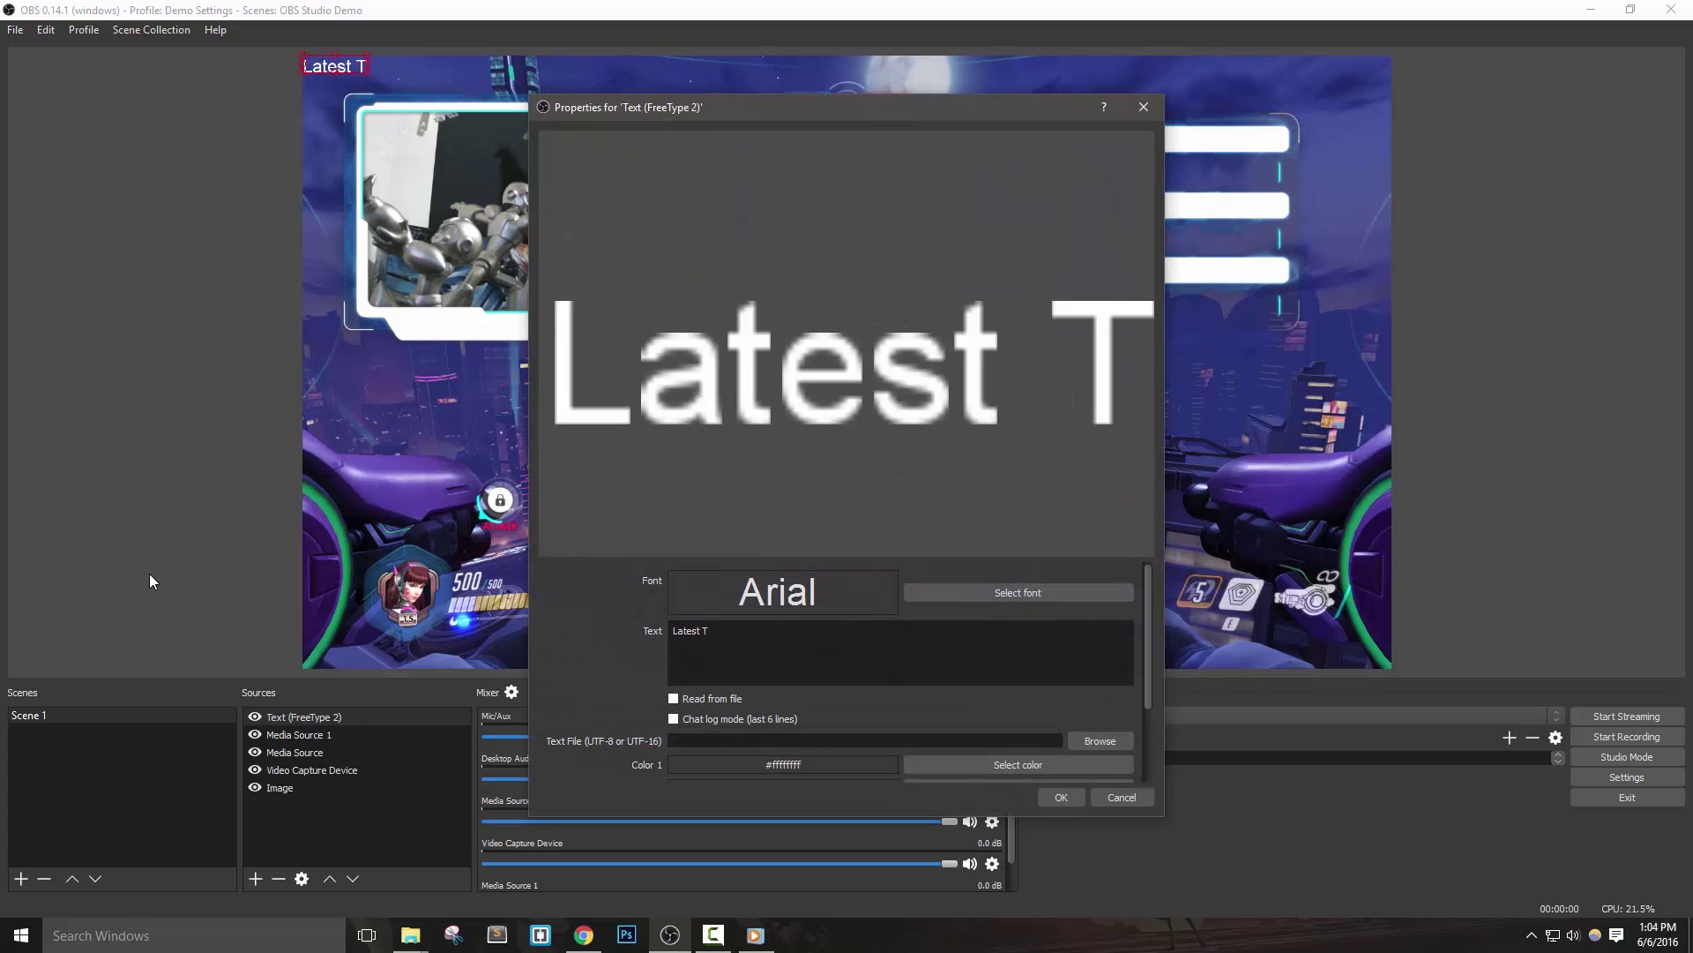
pyautogui.write('ip')
pyautogui.scroll(-2, 611, 686)
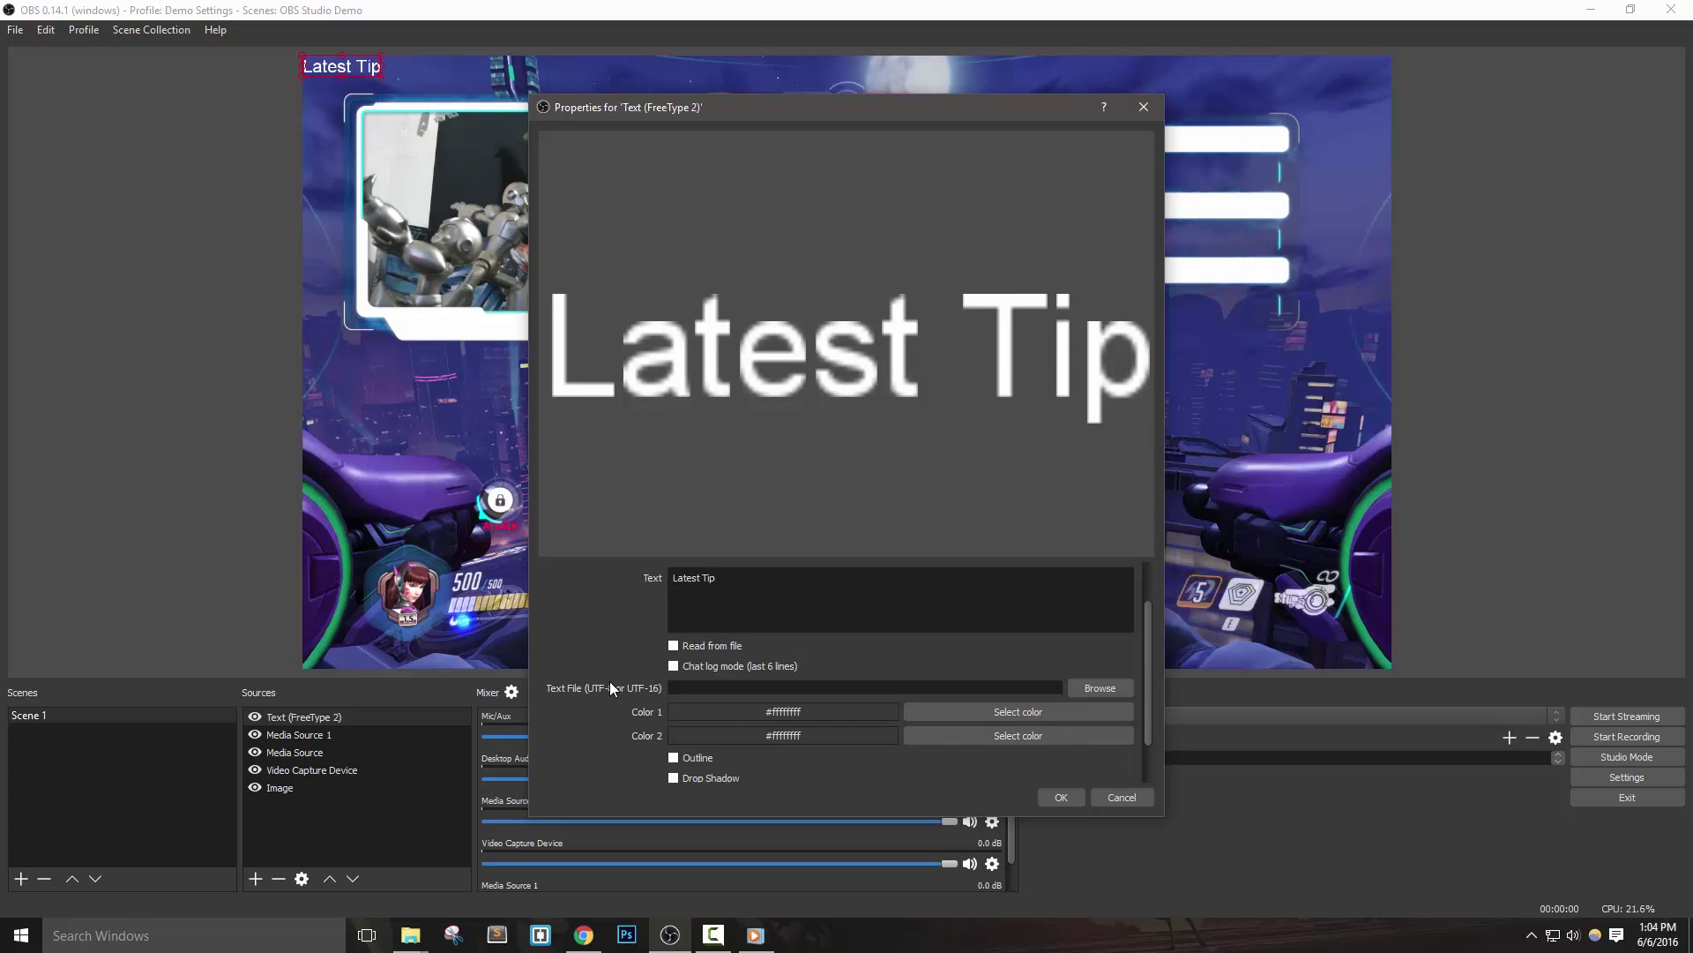
# Set both of the label's text colours to black.
pyautogui.click(980, 714)
pyautogui.click(630, 332)
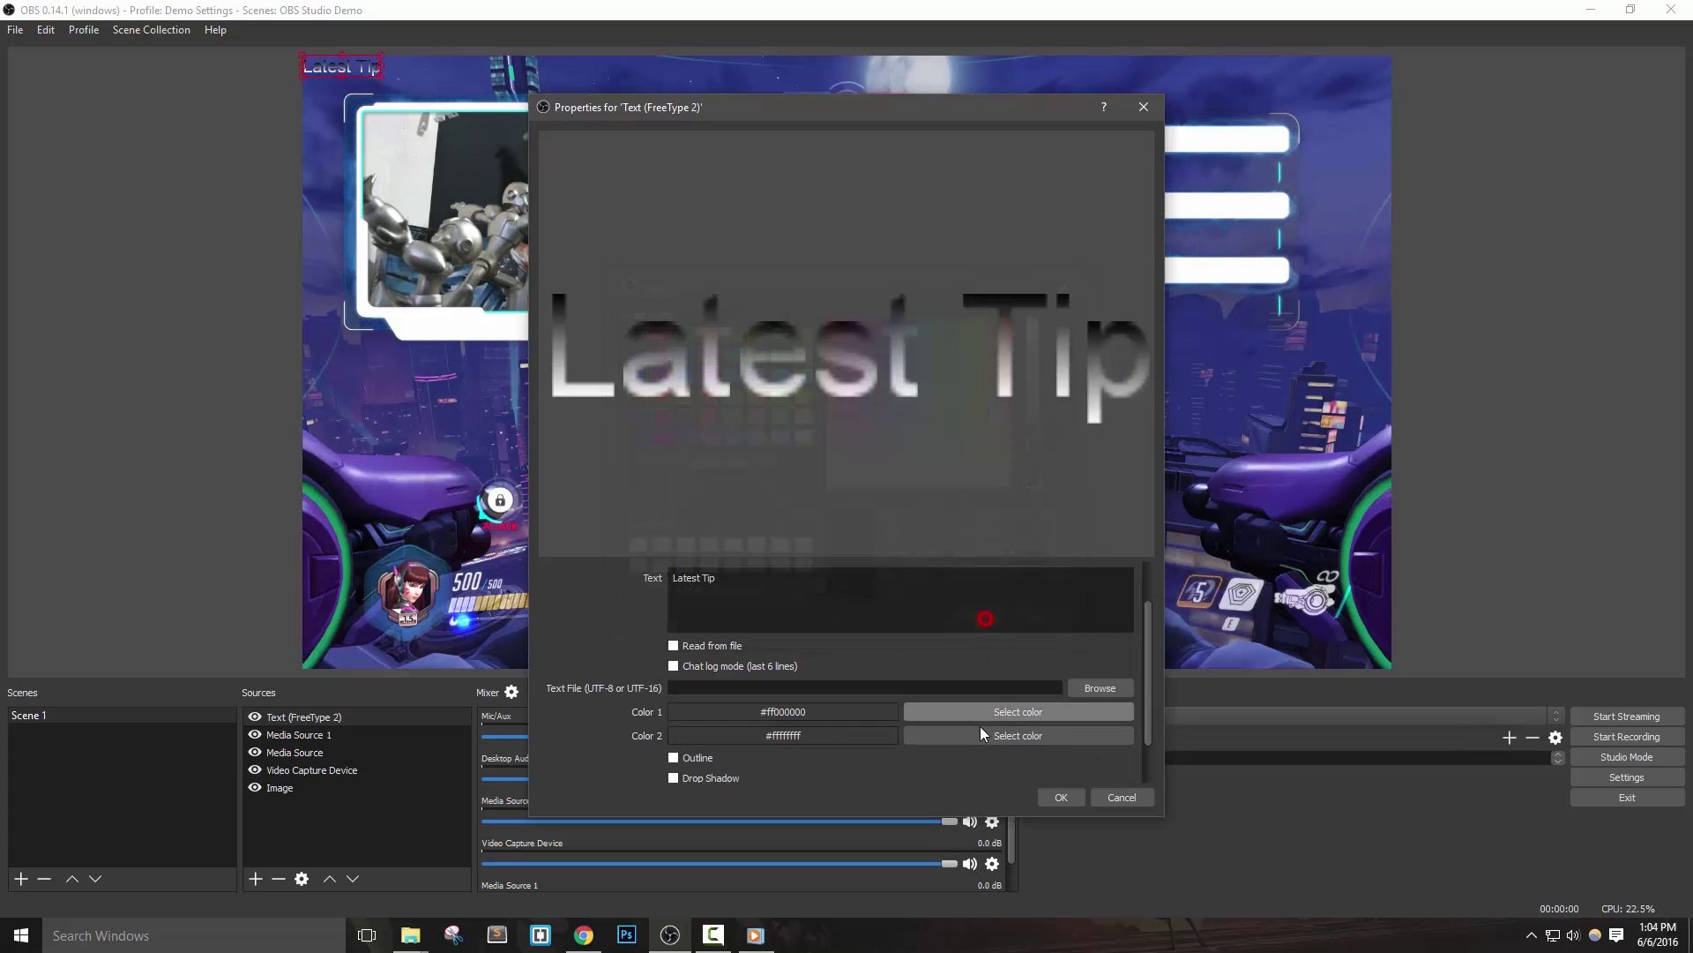
pyautogui.click(981, 735)
pyautogui.click(628, 333)
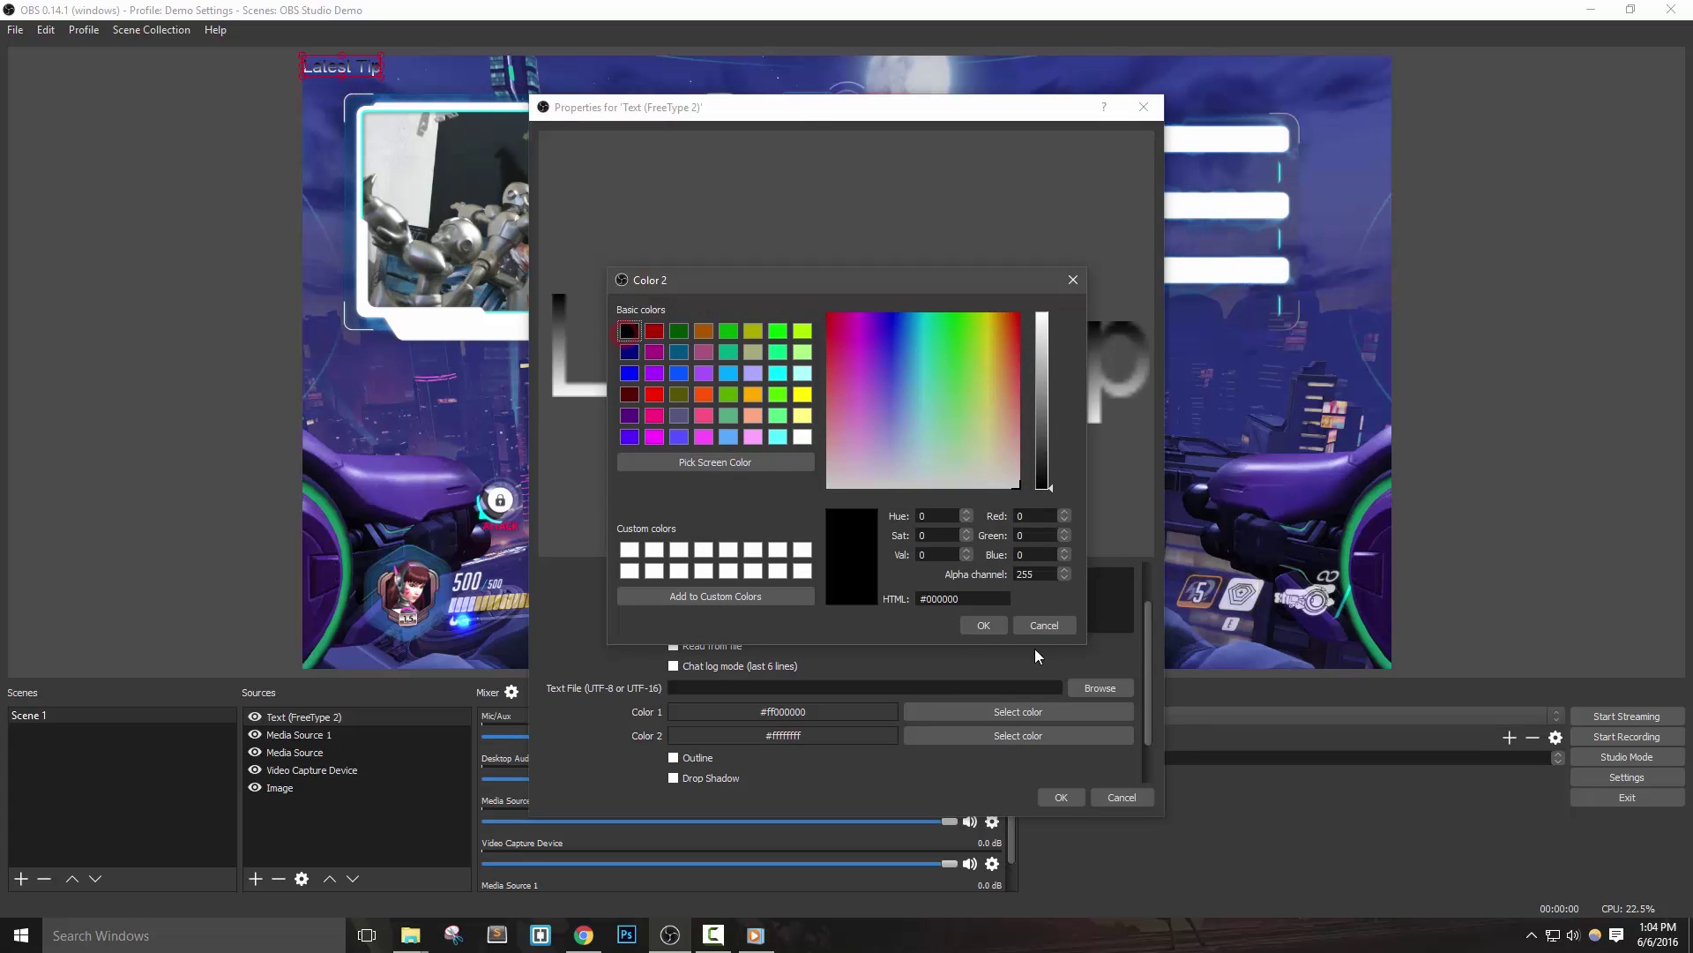
pyautogui.click(983, 624)
pyautogui.scroll(2, 623, 721)
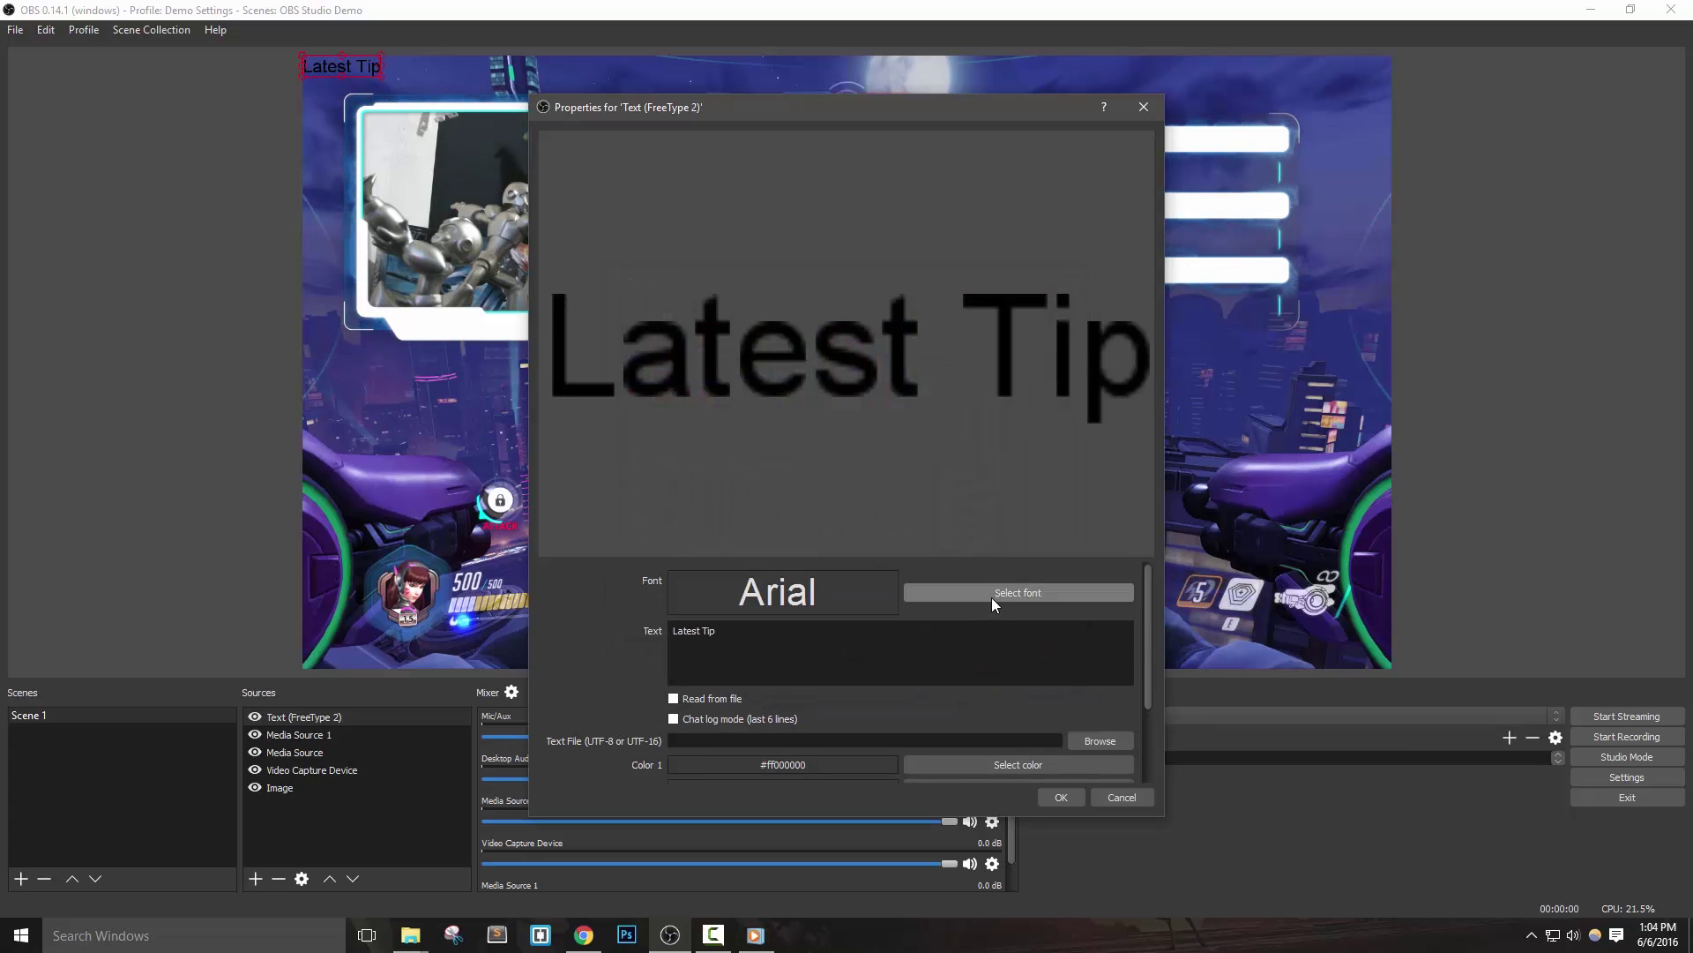
# Give the Latest Tip label BigNoodleTitling Italic at size 48 and apply the properties.
pyautogui.click(1018, 593)
pyautogui.scroll(-3, 699, 397)
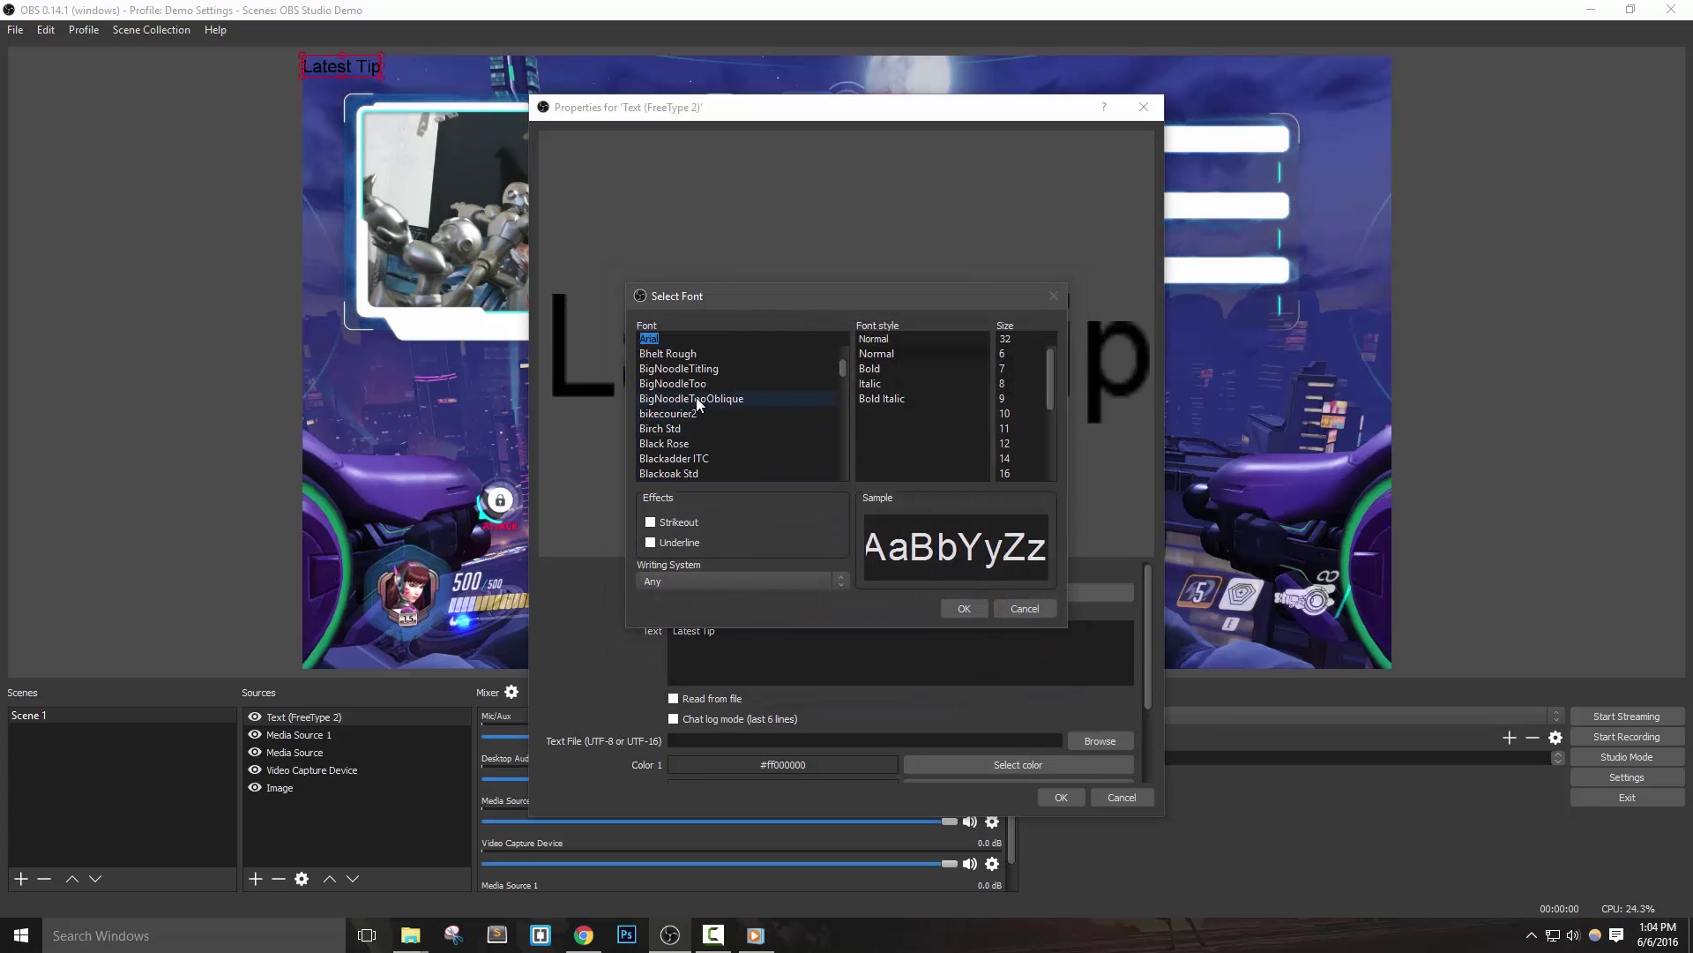
pyautogui.scroll(-1, 695, 435)
pyautogui.click(697, 369)
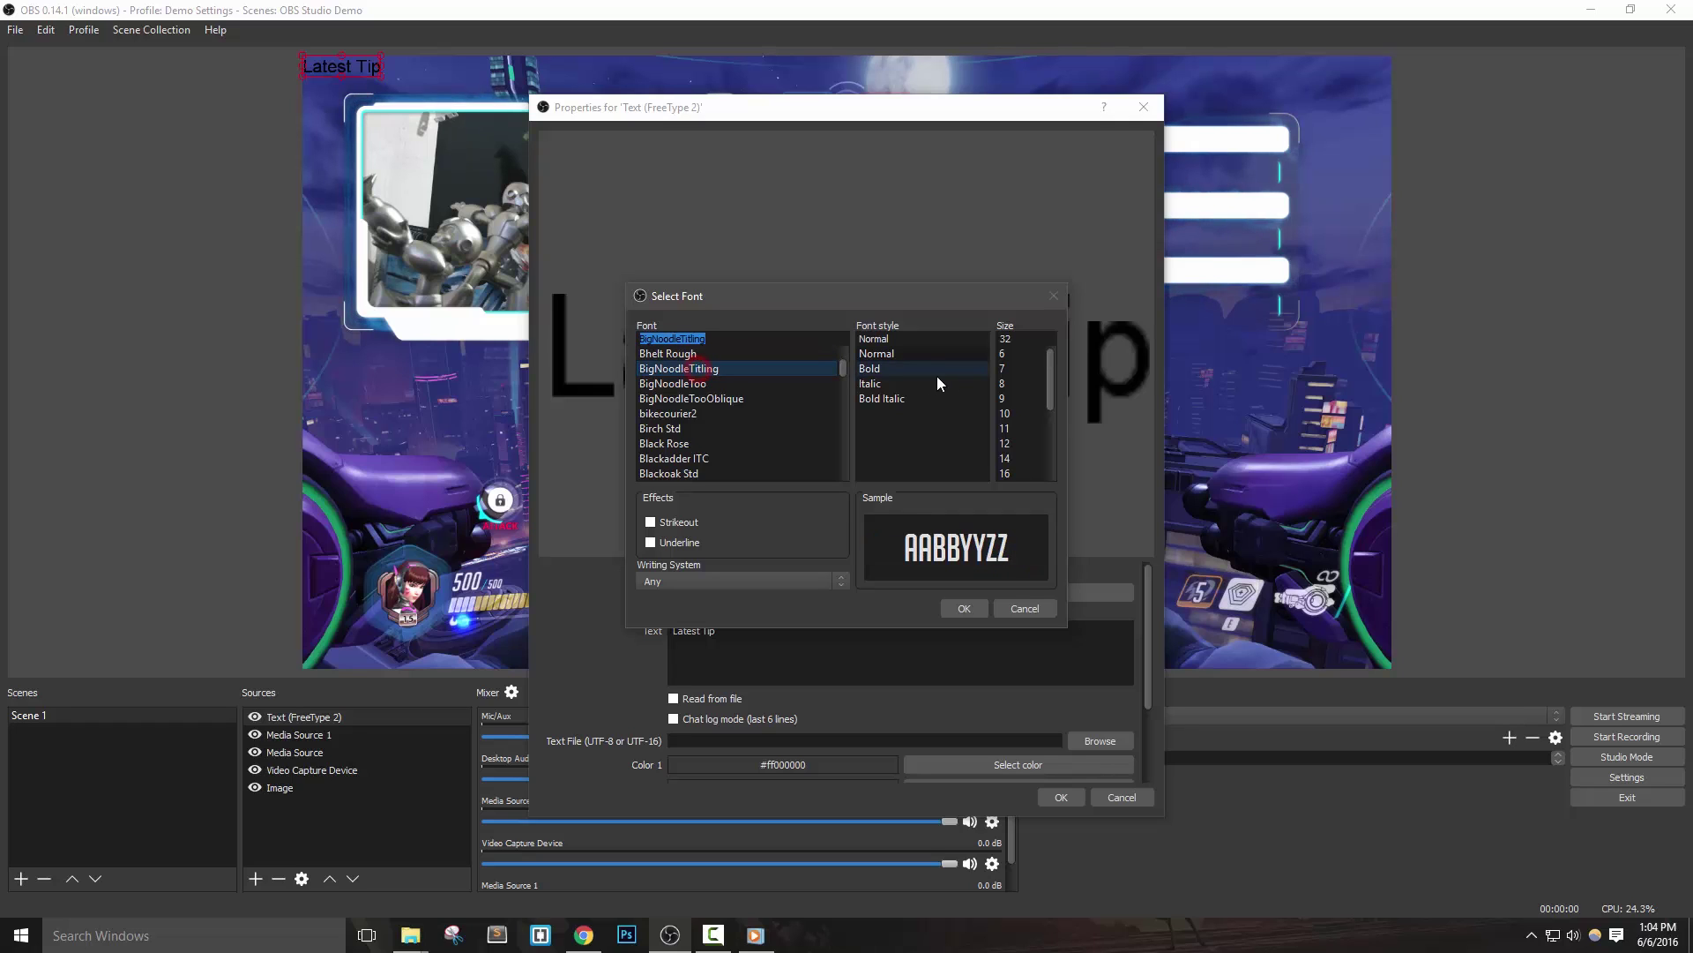
pyautogui.click(884, 383)
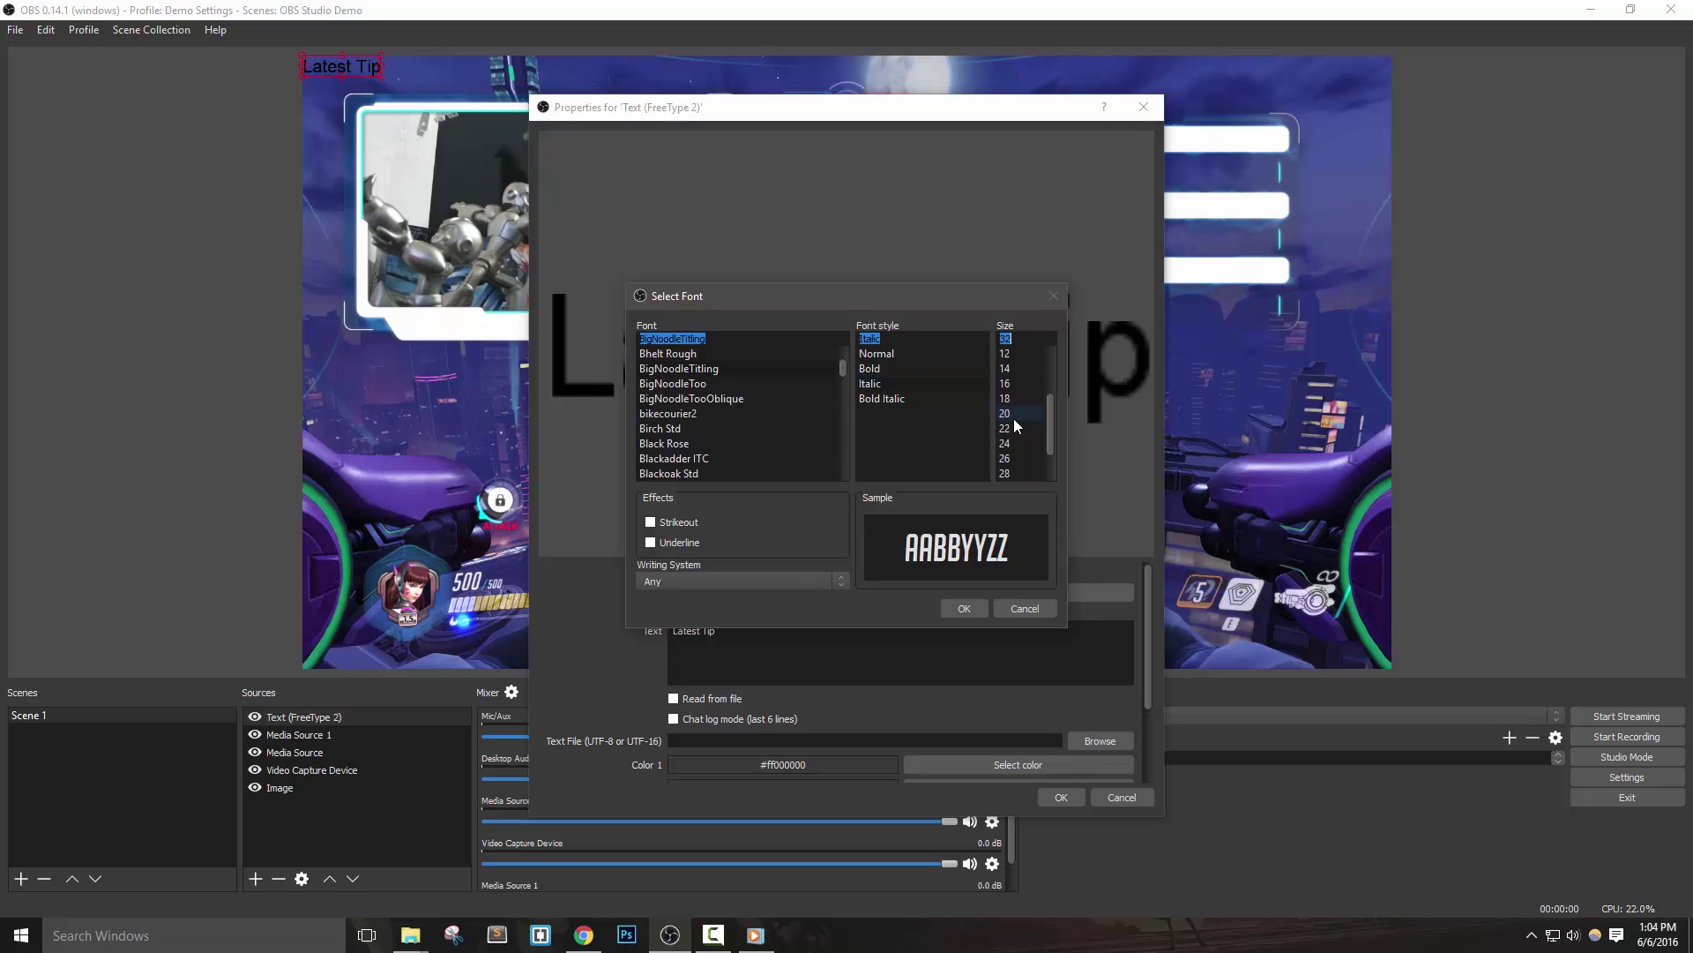
pyautogui.scroll(-3, 1014, 418)
pyautogui.click(1005, 458)
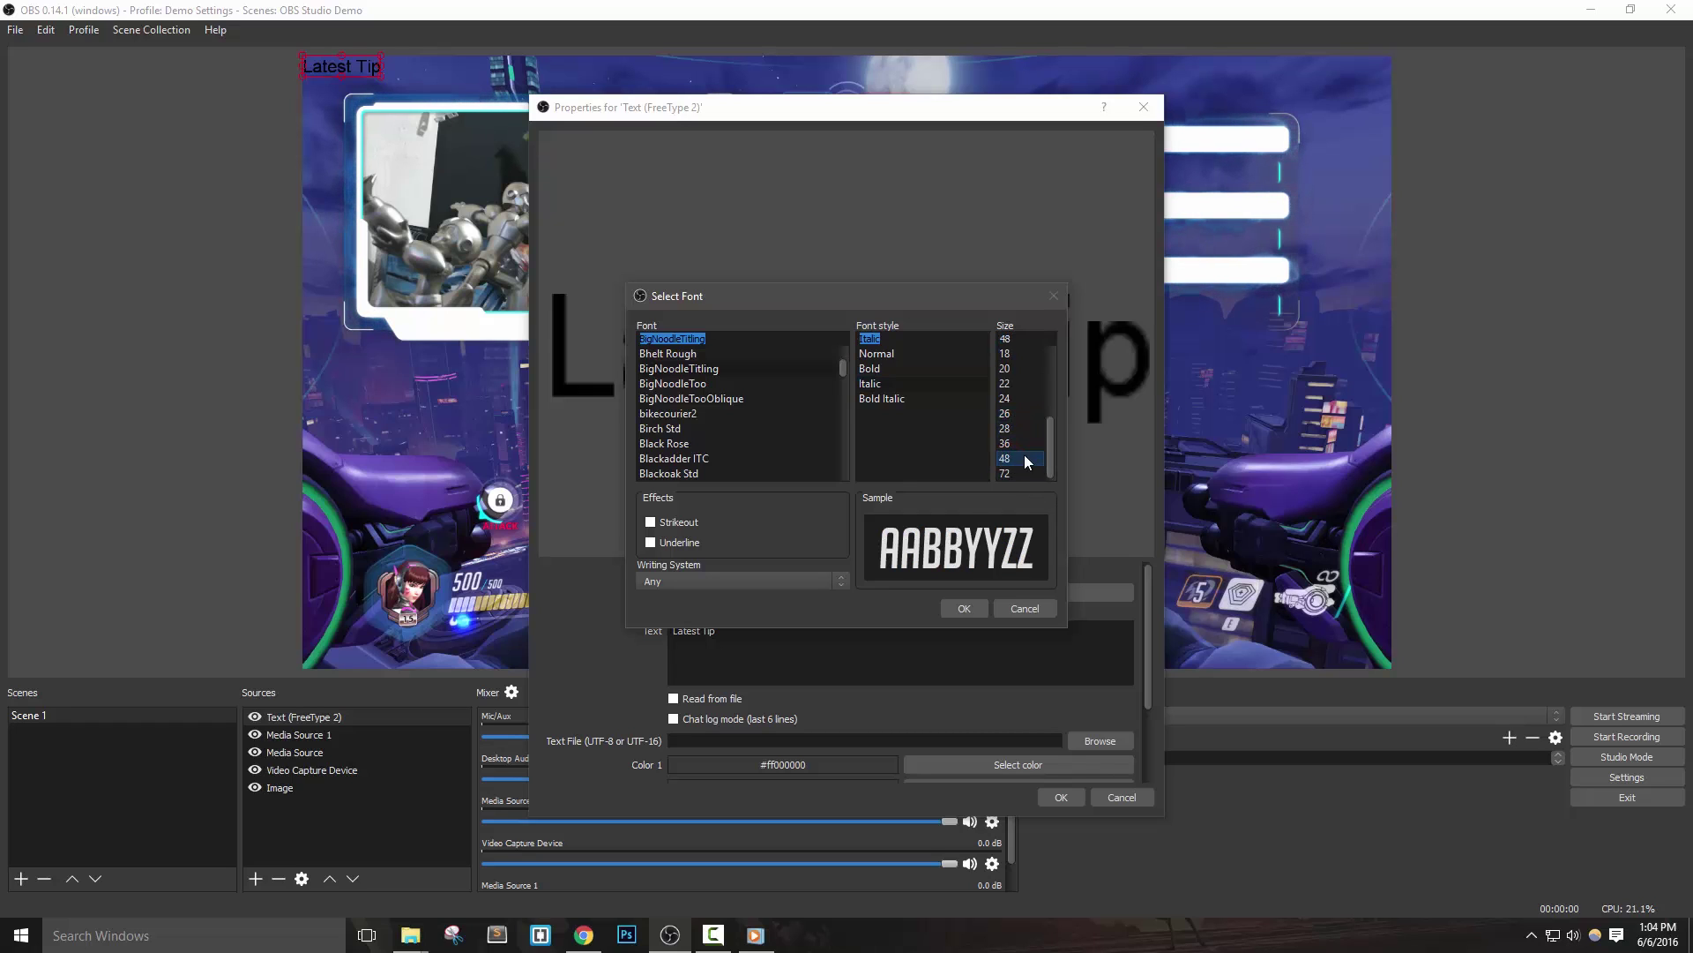
pyautogui.click(962, 609)
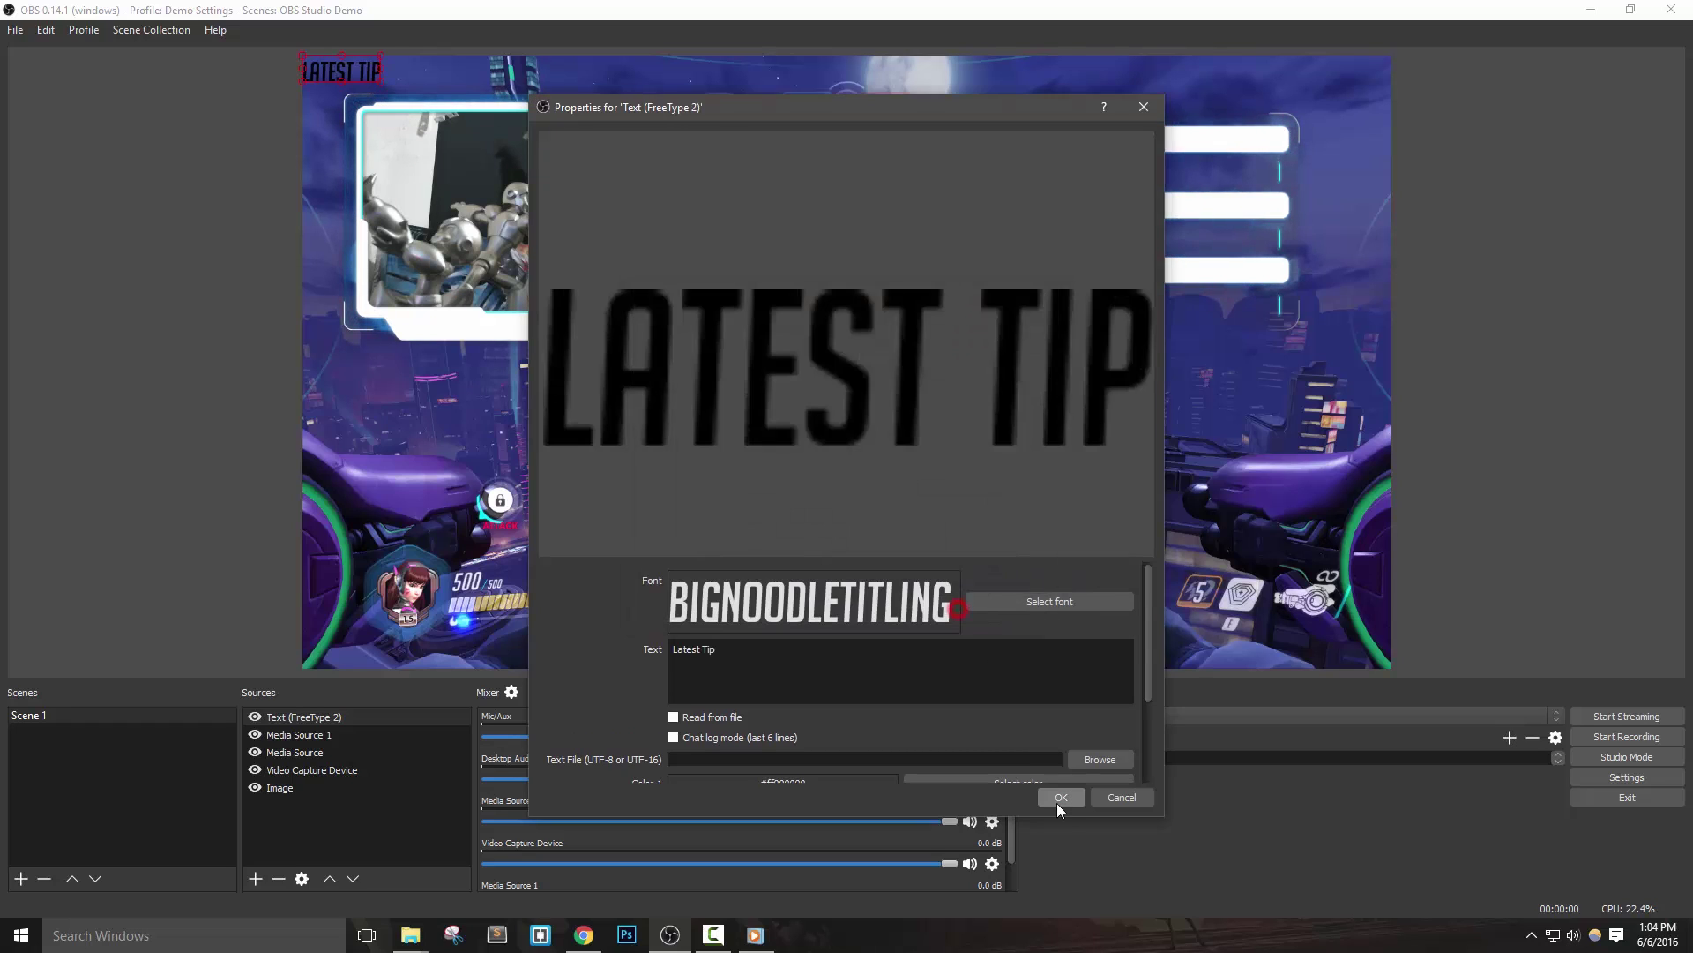
pyautogui.click(1063, 798)
# Resize and reset the LATEST TIP label, then centre it on the top white bar at right.
pyautogui.moveTo(353, 68)
pyautogui.mouseDown()
pyautogui.moveTo(950, 307)
pyautogui.moveTo(715, 463)
pyautogui.moveTo(1680, 60)
pyautogui.mouseUp()
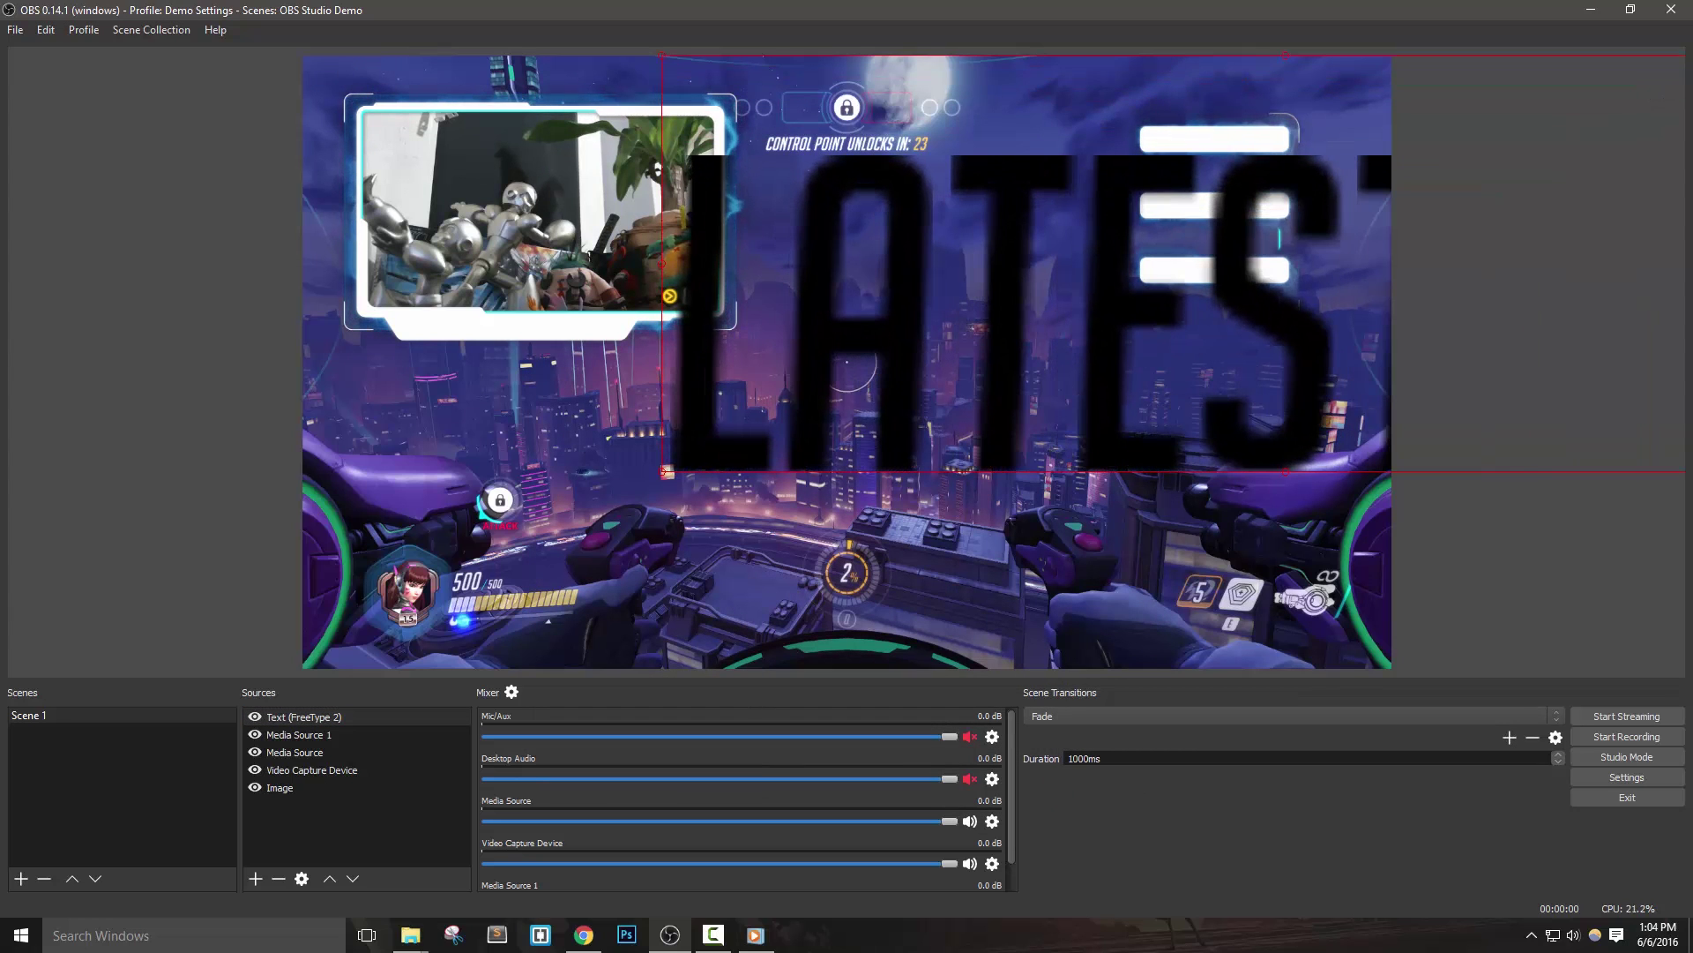
pyautogui.moveTo(1681, 60)
pyautogui.mouseDown()
pyautogui.moveTo(1662, 89)
pyautogui.moveTo(1055, 344)
pyautogui.mouseUp()
pyautogui.moveTo(1022, 419); pyautogui.dragTo(914, 465)
pyautogui.rightClick(776, 448)
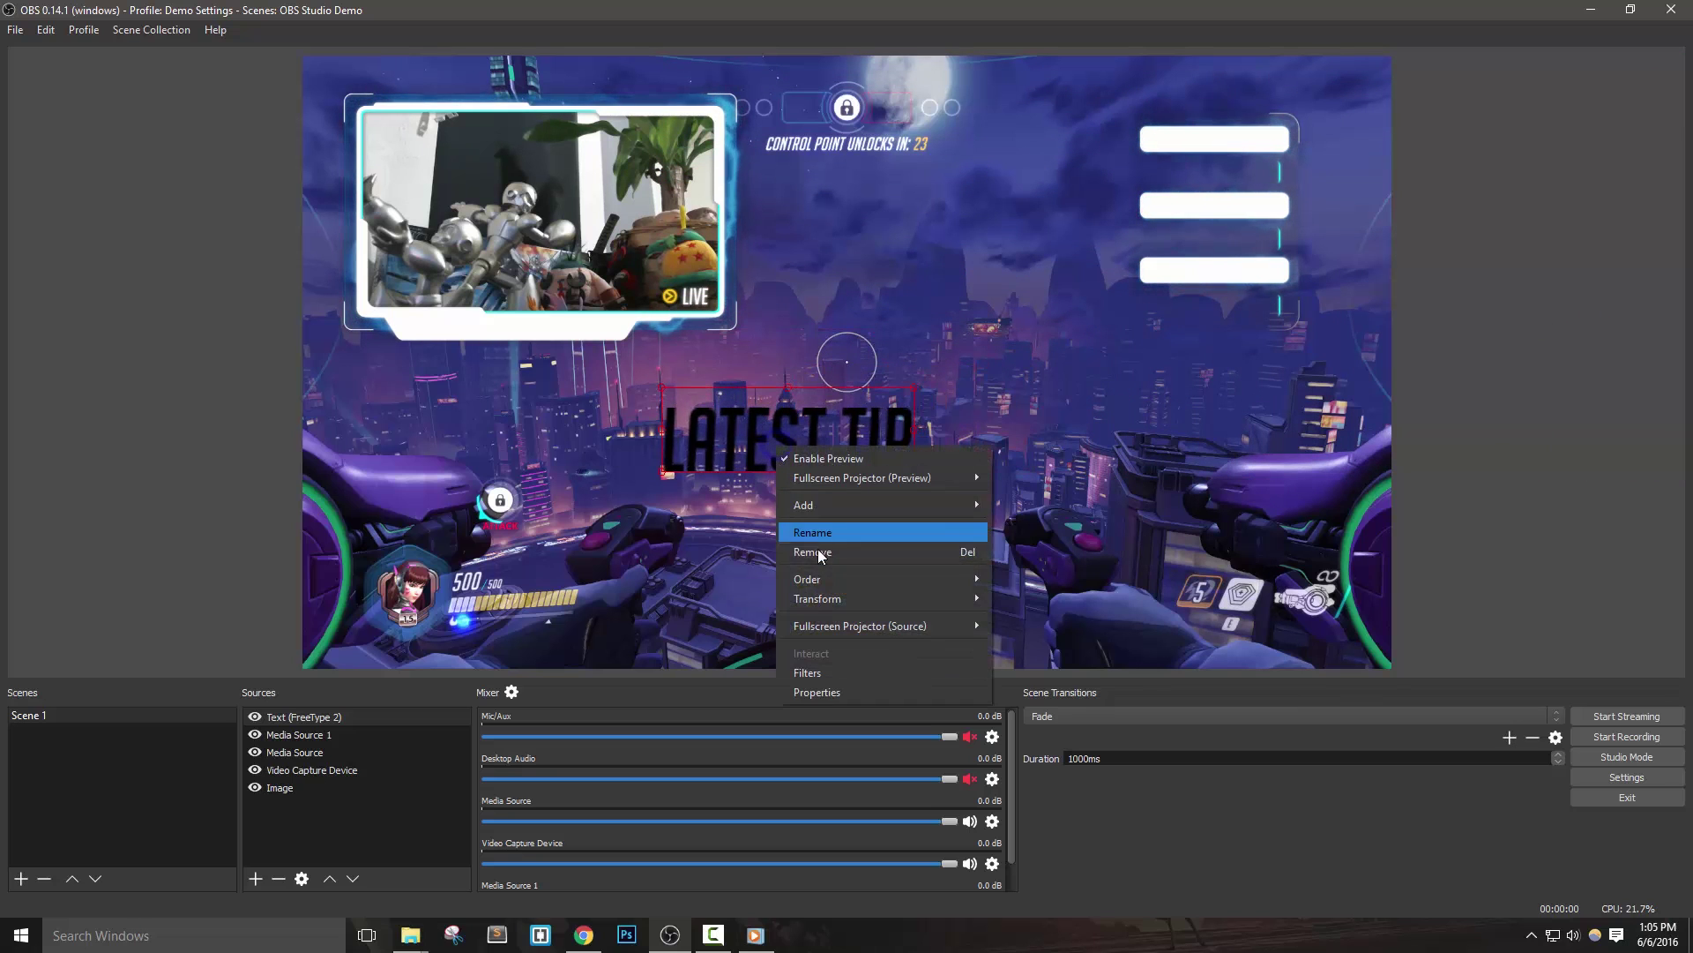
pyautogui.moveTo(817, 599)
pyautogui.click(1040, 615)
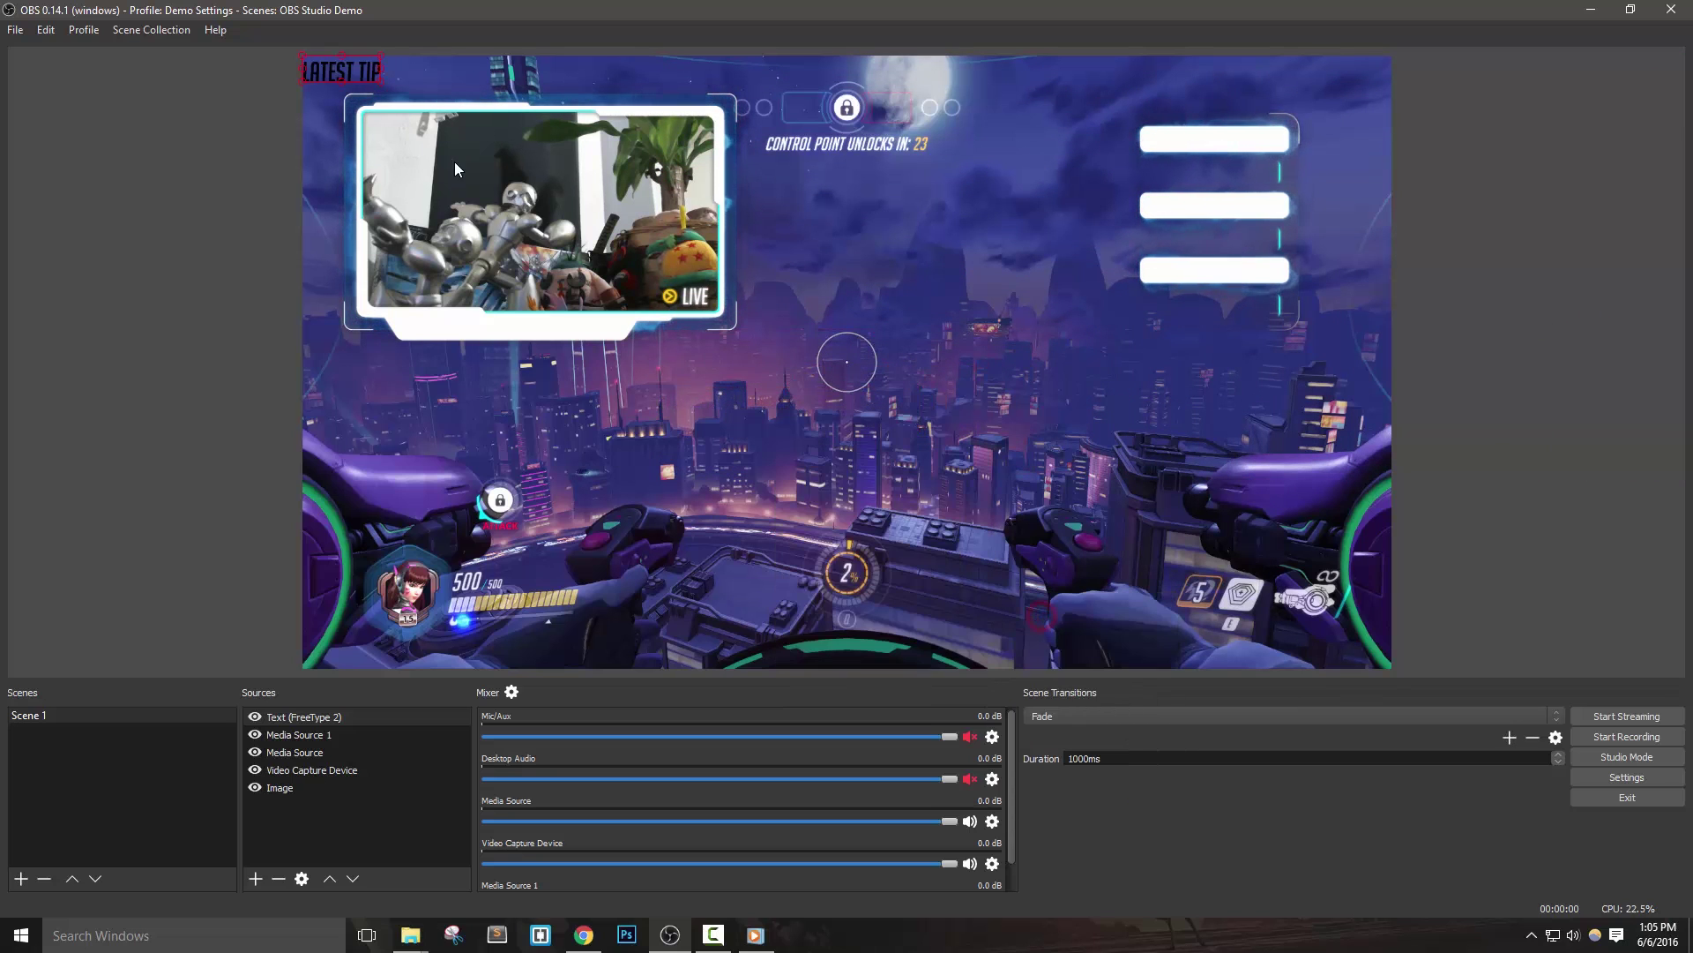
pyautogui.moveTo(359, 70); pyautogui.dragTo(1233, 146)
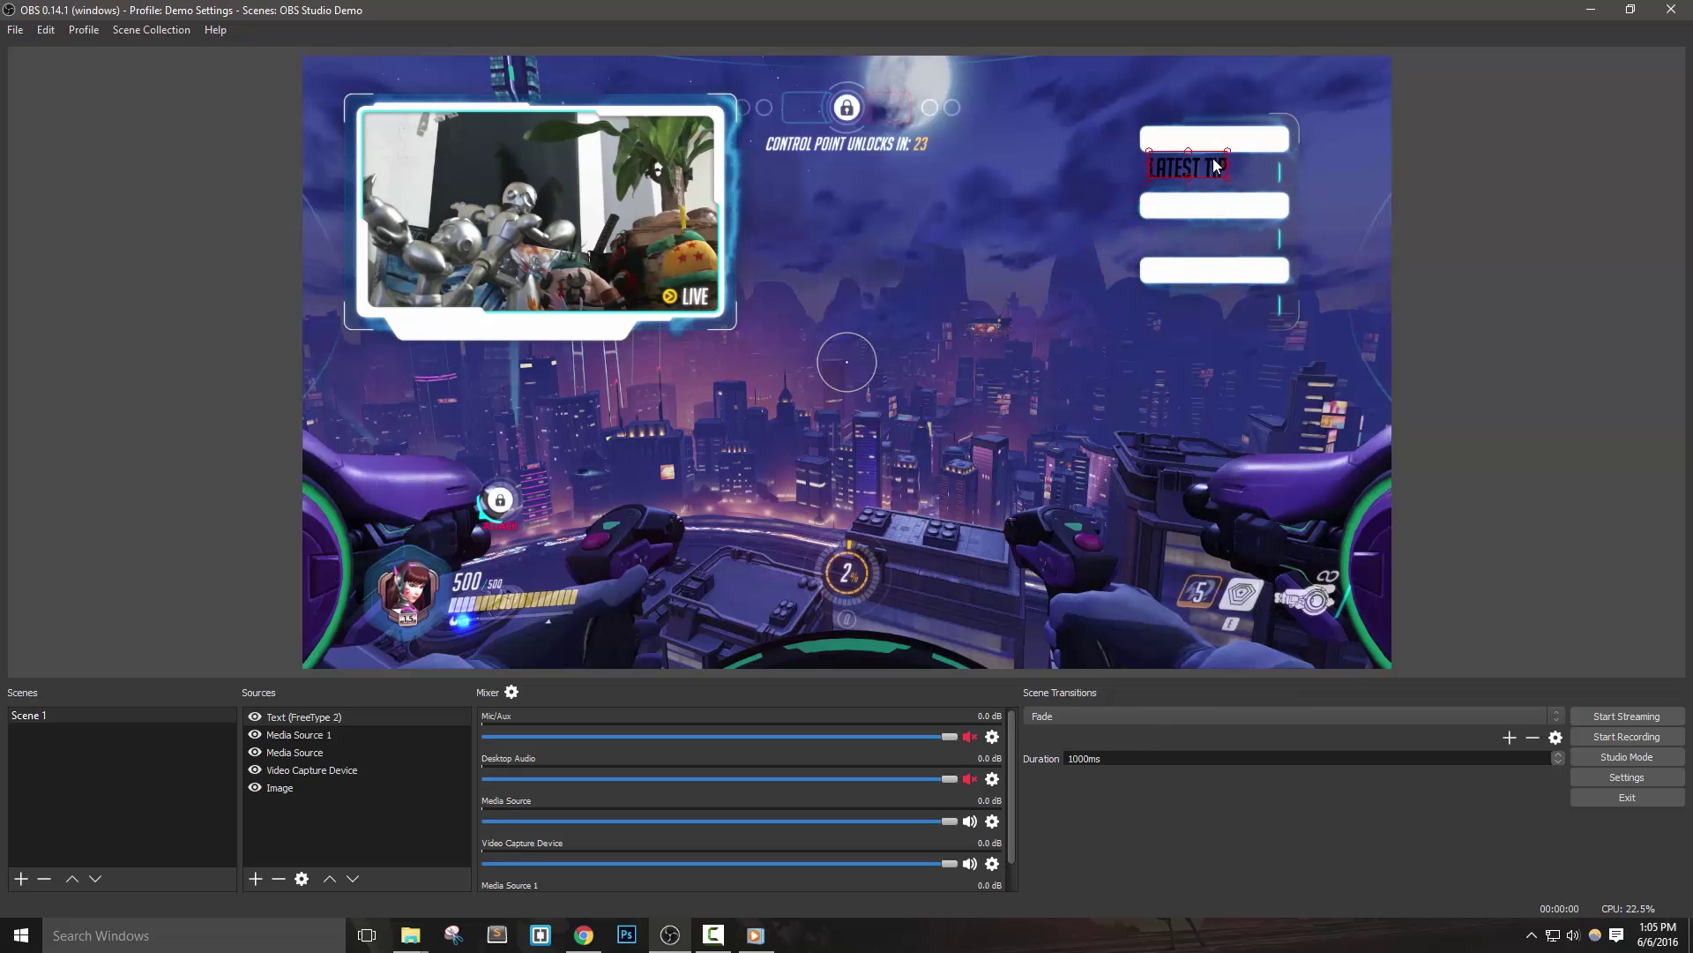
pyautogui.moveTo(1234, 145); pyautogui.dragTo(1238, 142)
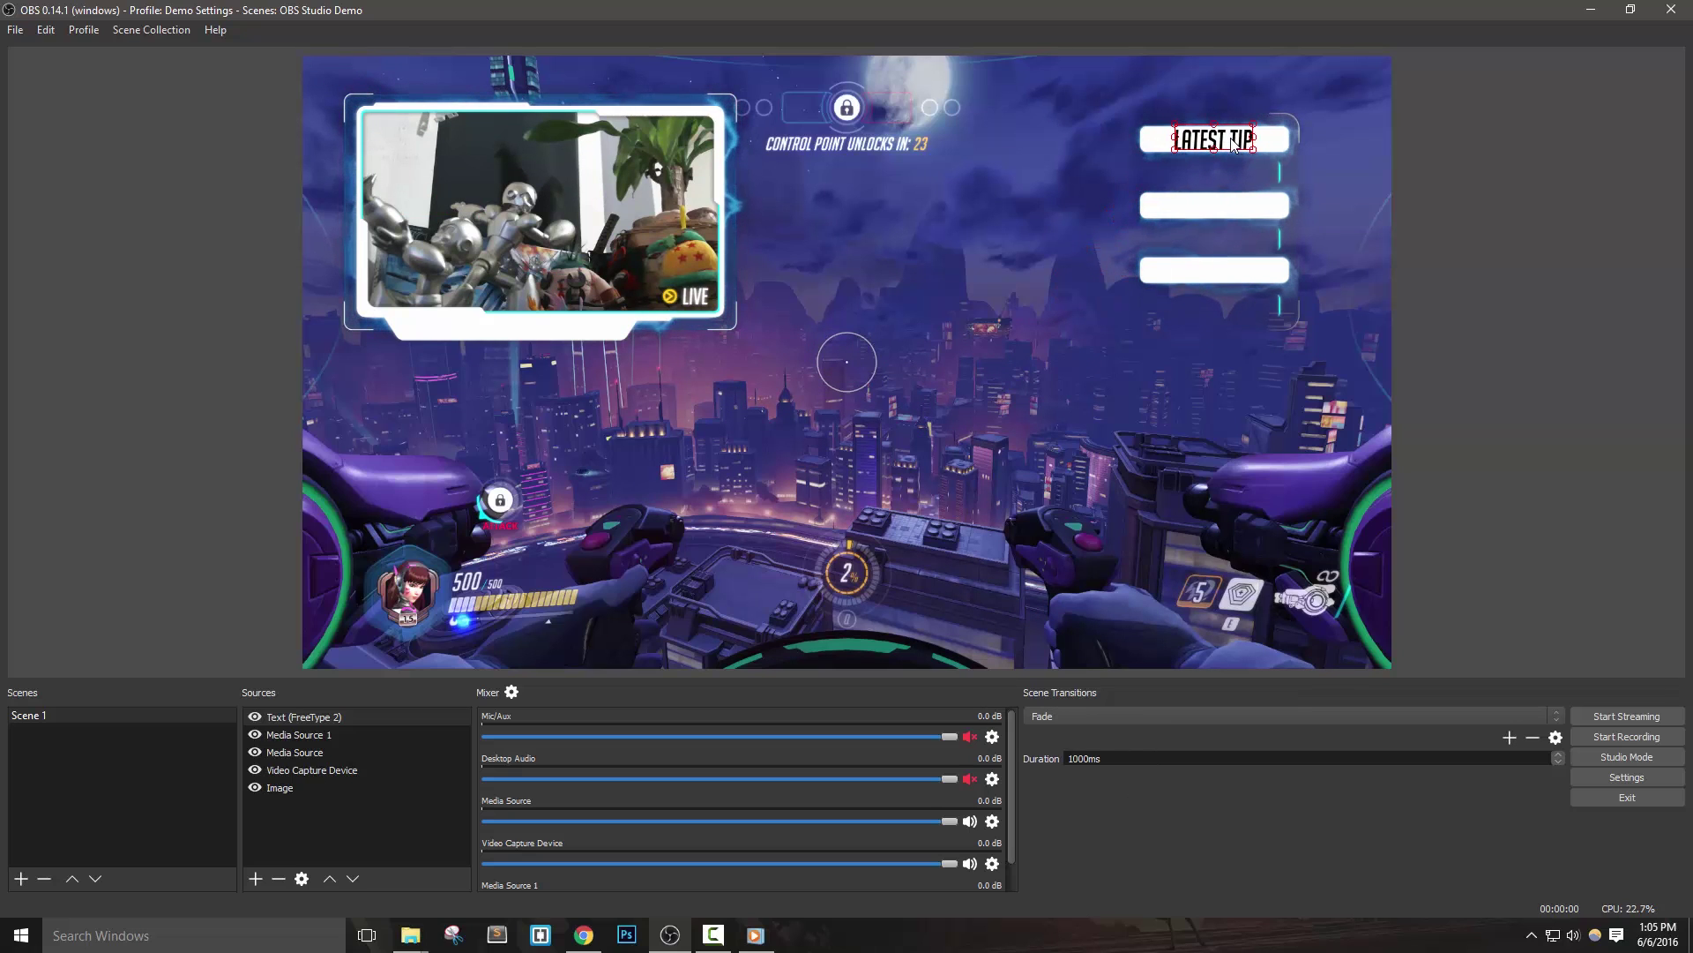
pyautogui.click(1511, 212)
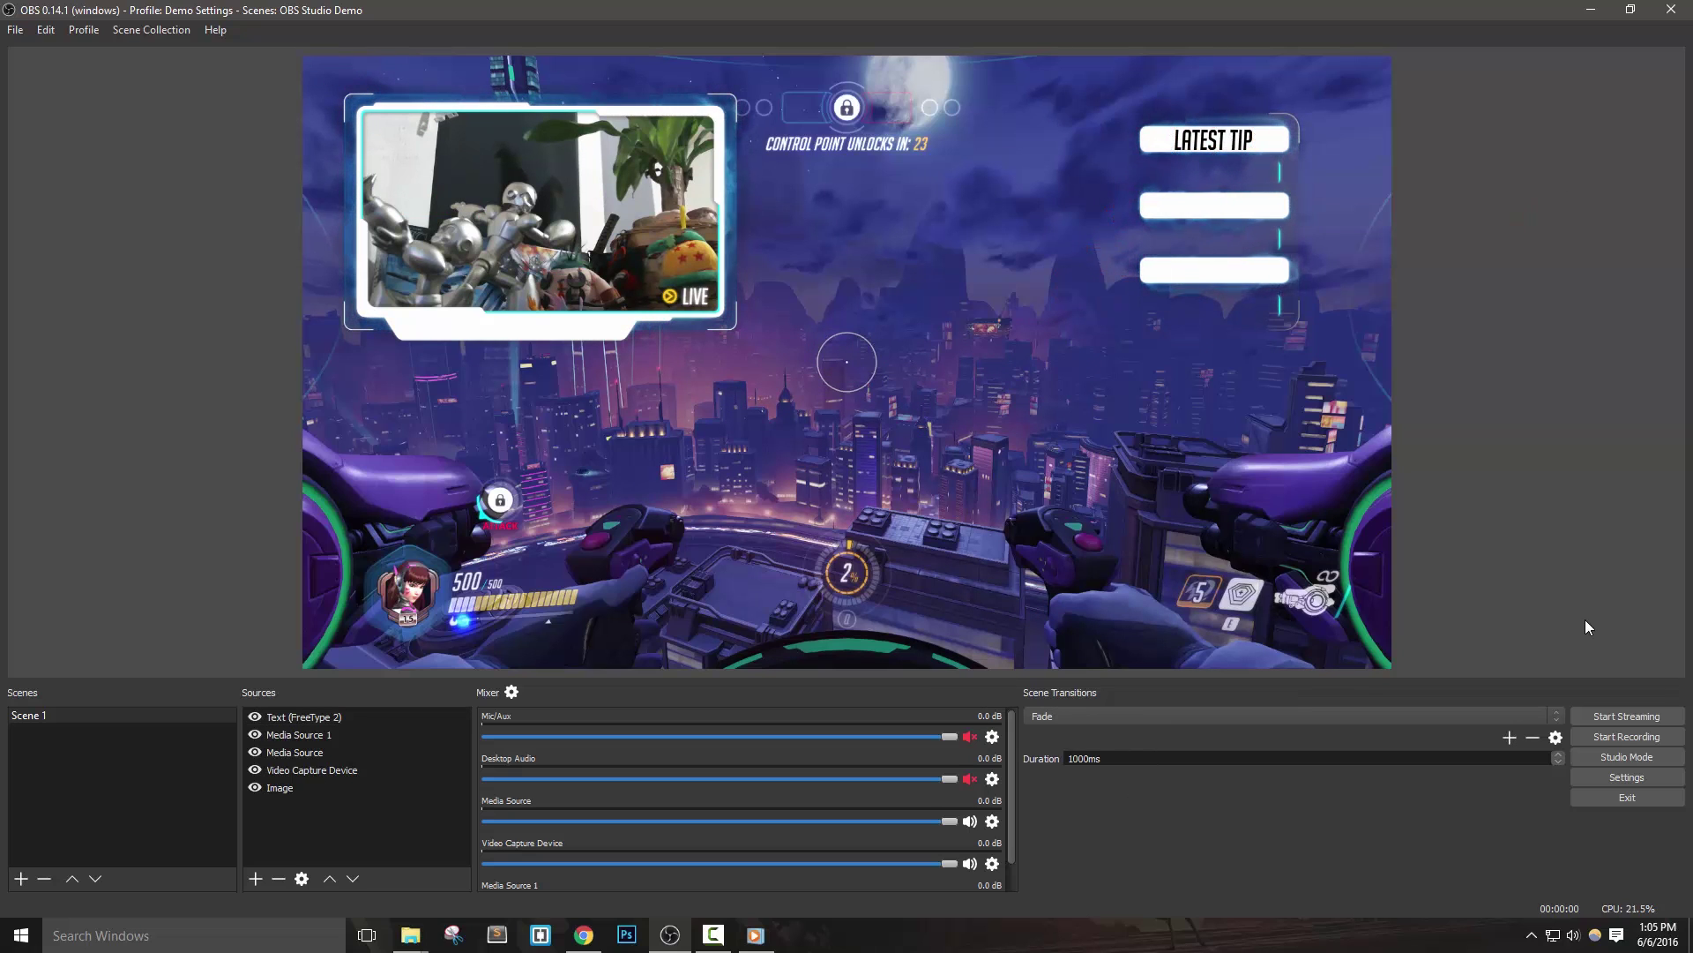
# Bring up the add-source options, check the font page and Twitch alert tutorial, then return to OBS.
pyautogui.click(342, 807)
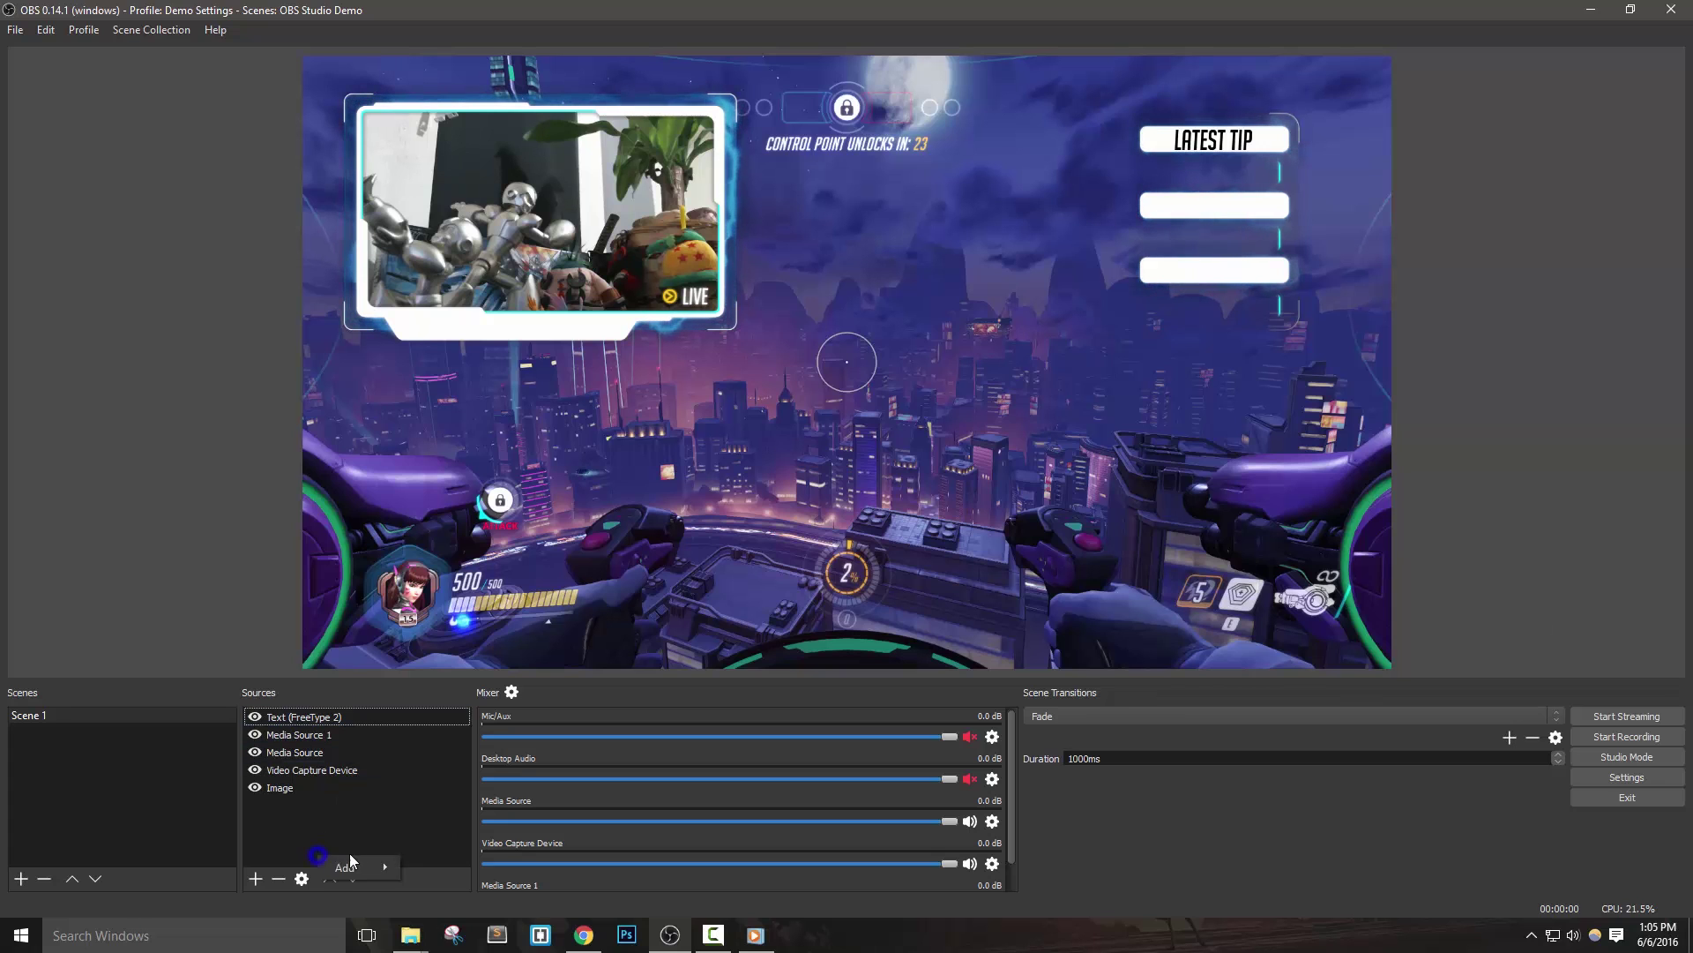
pyautogui.click(355, 878)
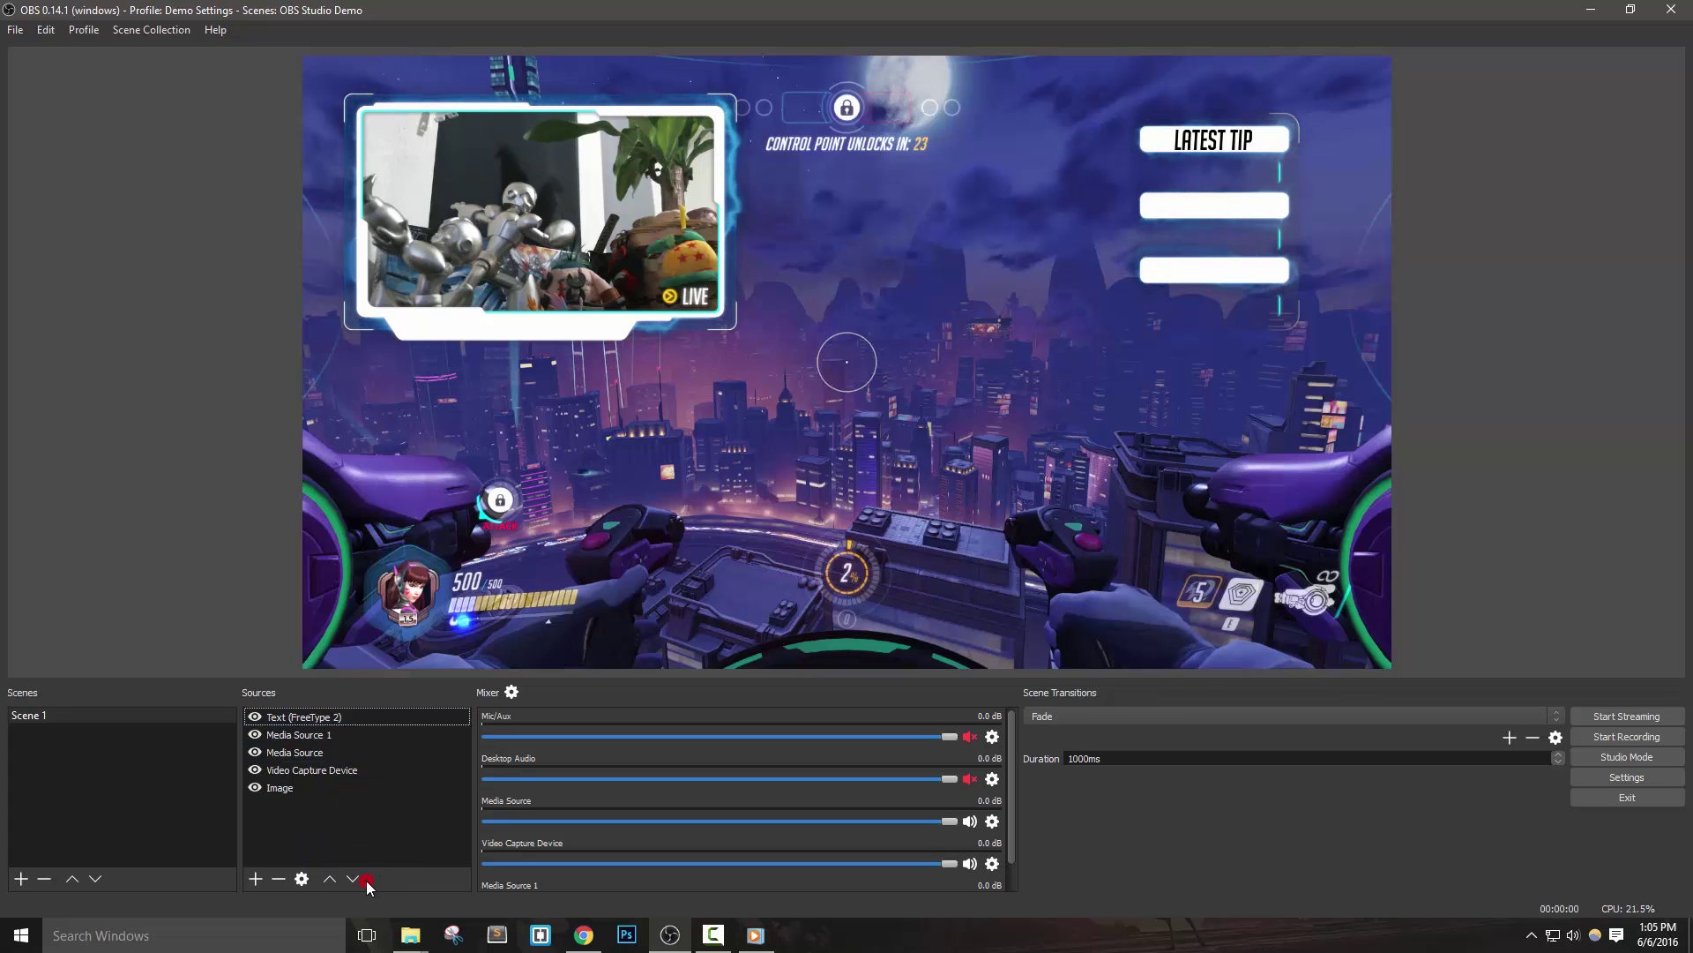
pyautogui.click(583, 935)
pyautogui.click(775, 12)
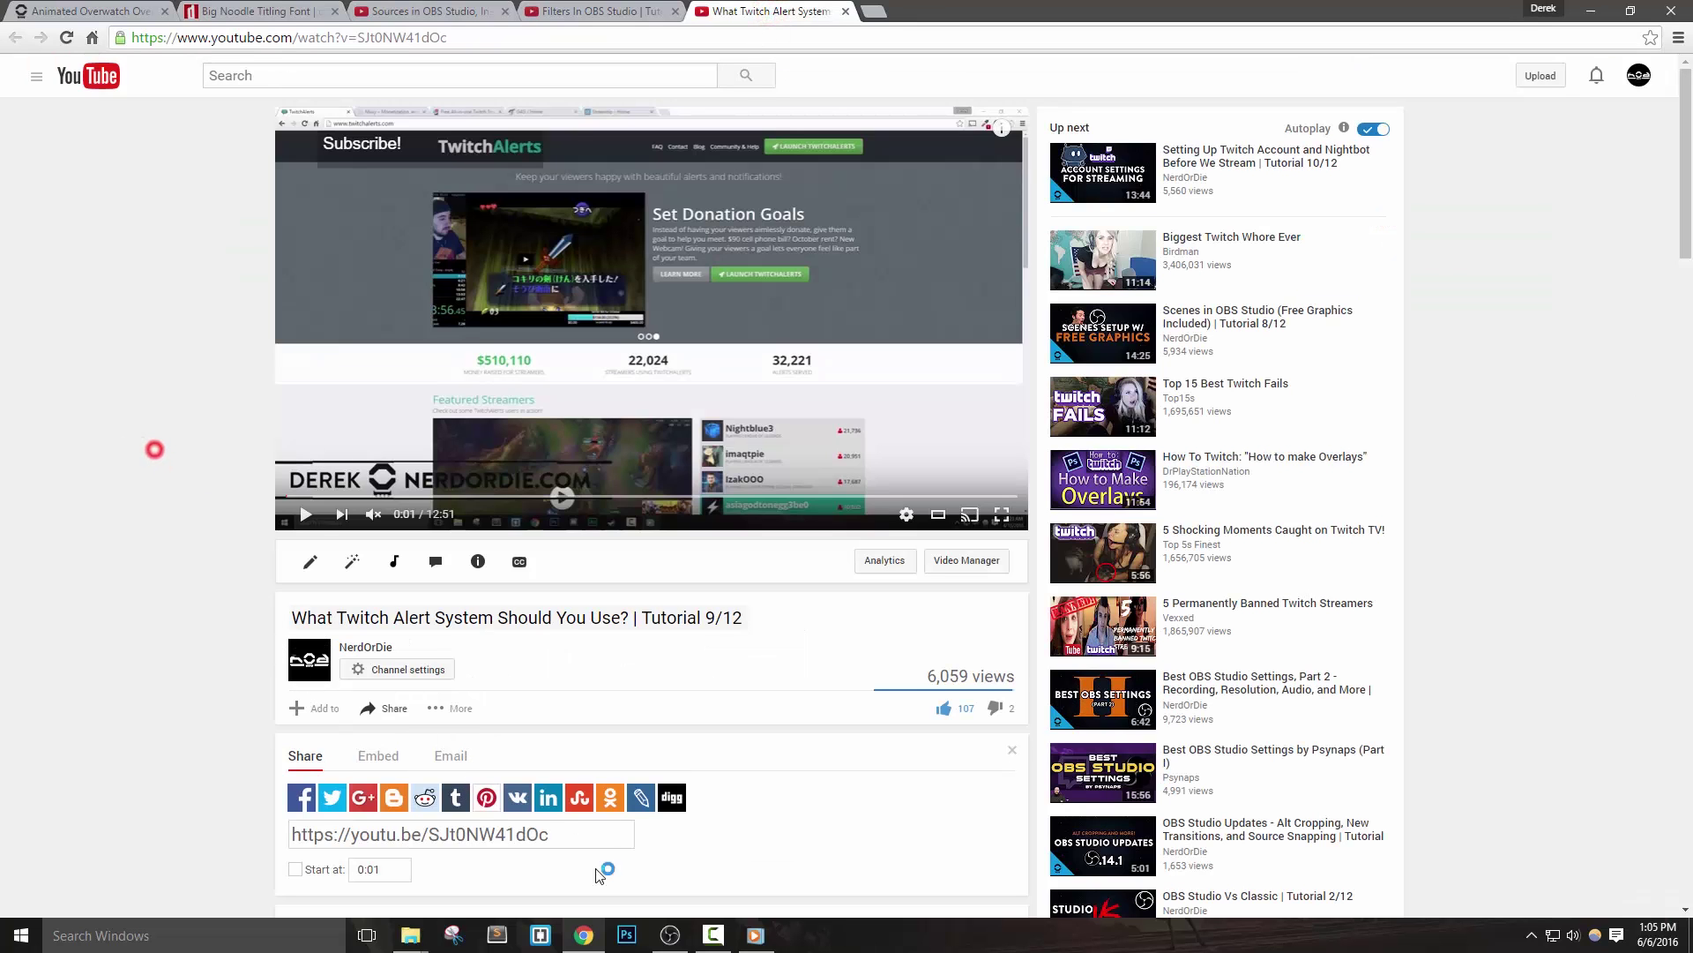
pyautogui.click(669, 934)
# Create a Text (FreeType 2) source that reads its text from name.txt on the desktop.
pyautogui.rightClick(339, 826)
pyautogui.click(378, 833)
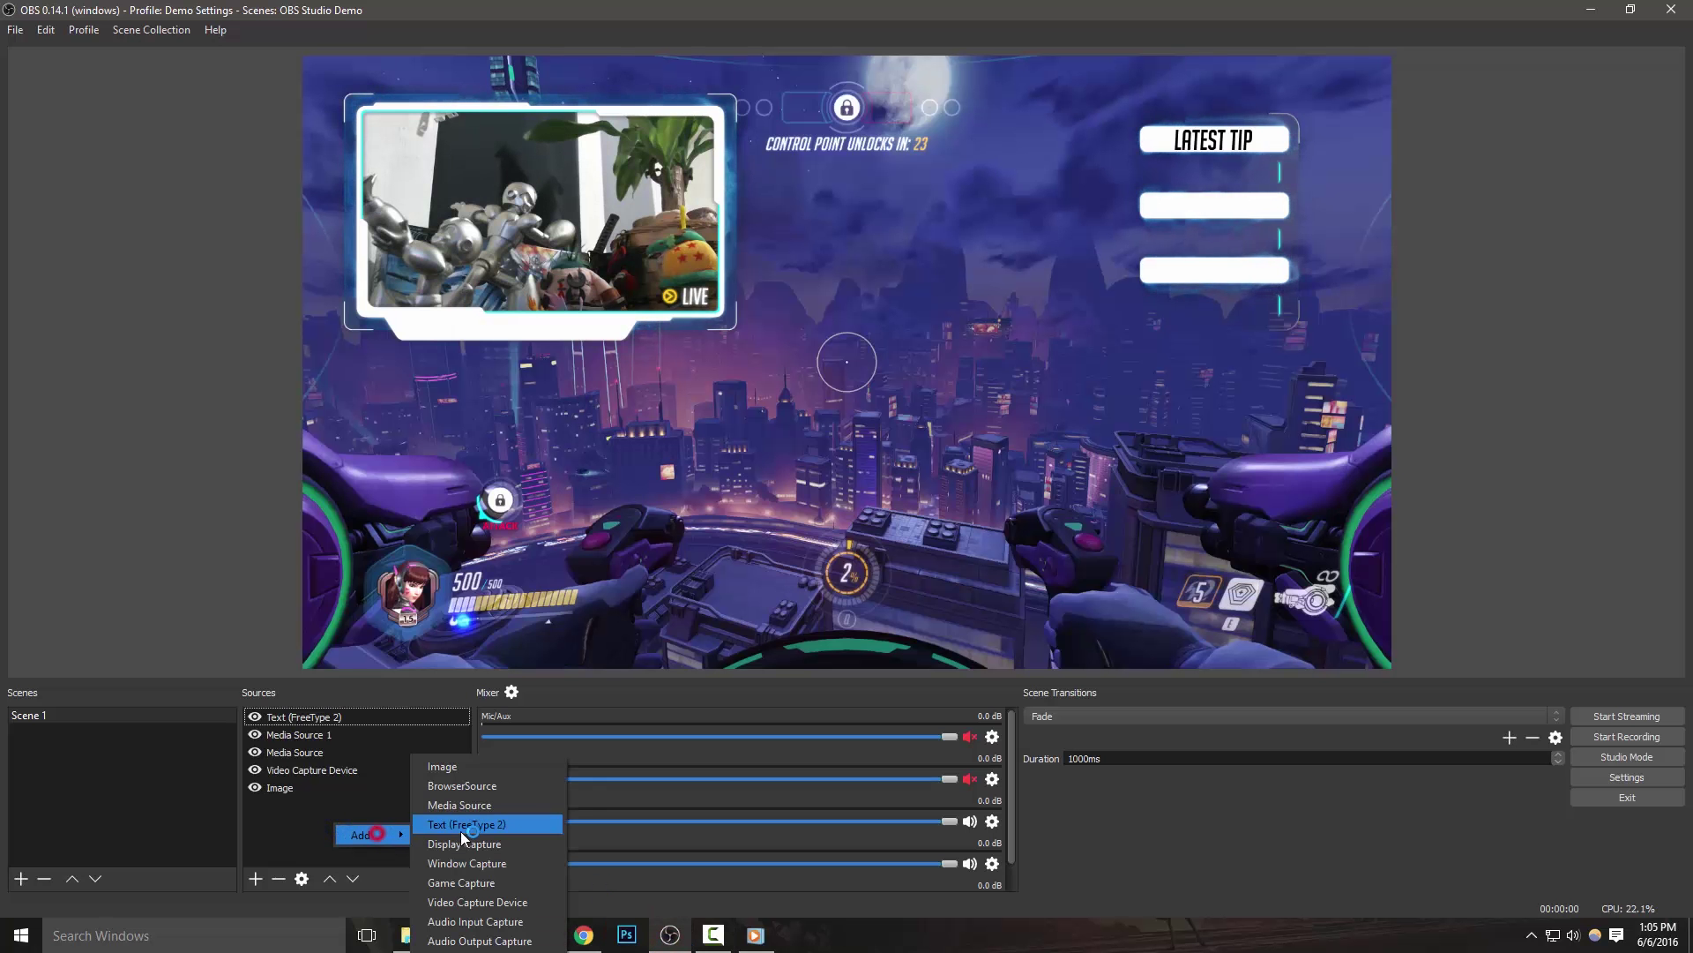
pyautogui.click(464, 826)
pyautogui.click(904, 590)
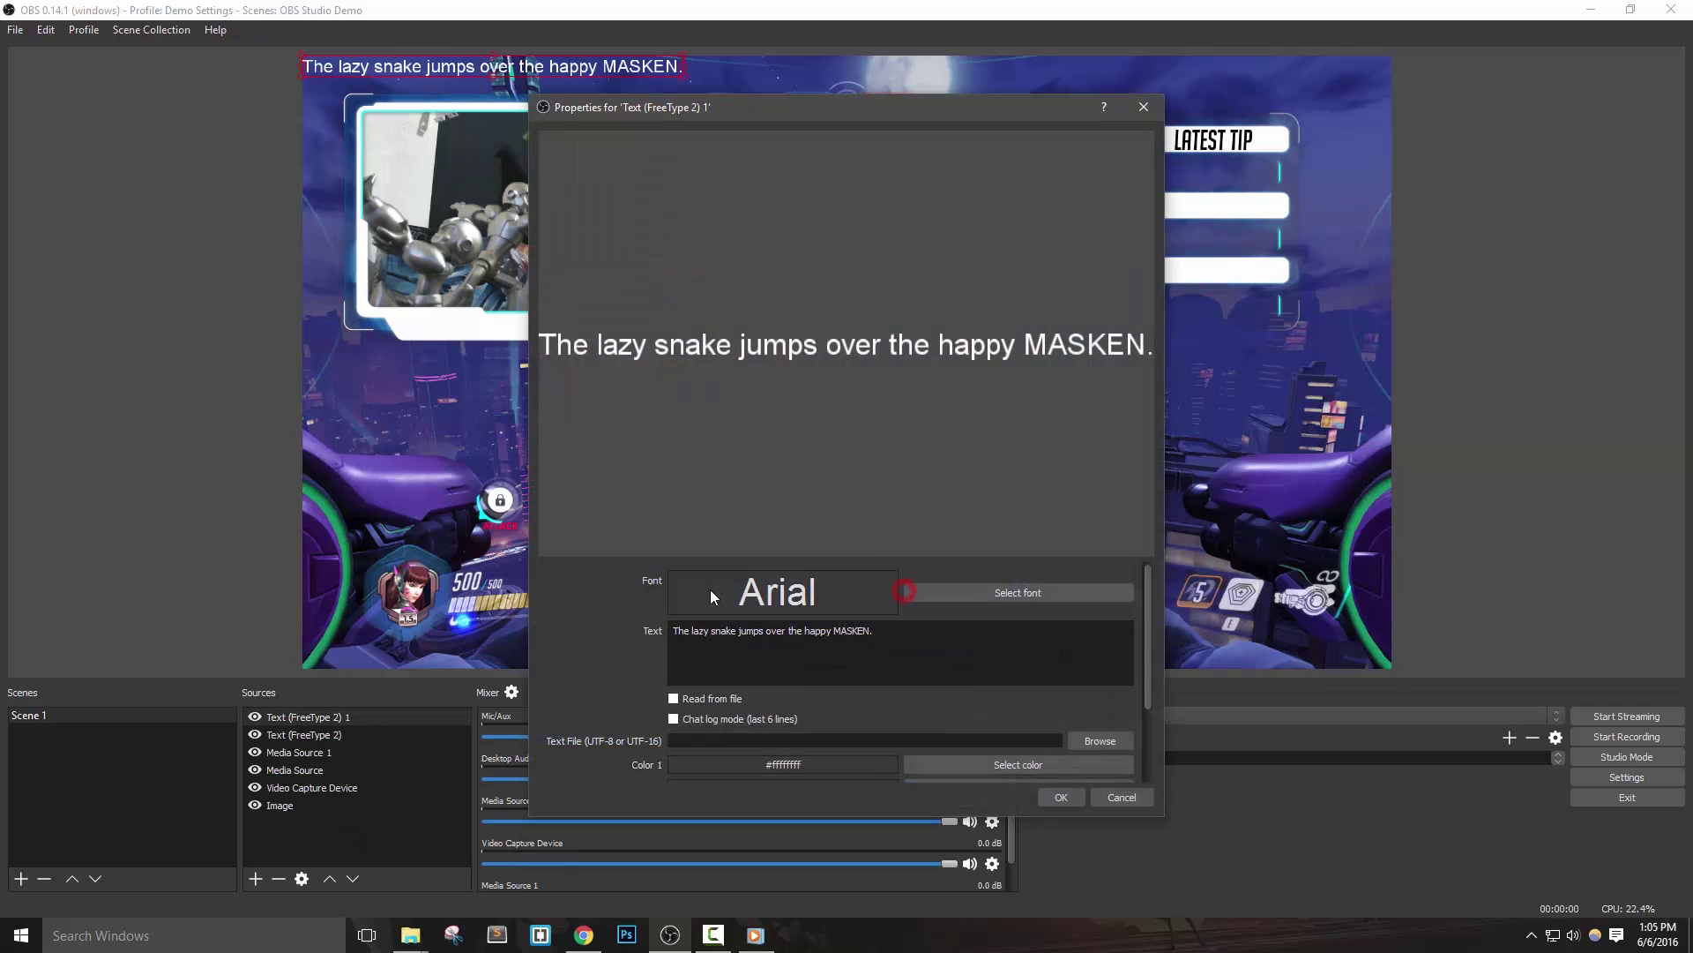
pyautogui.click(695, 702)
pyautogui.click(1085, 740)
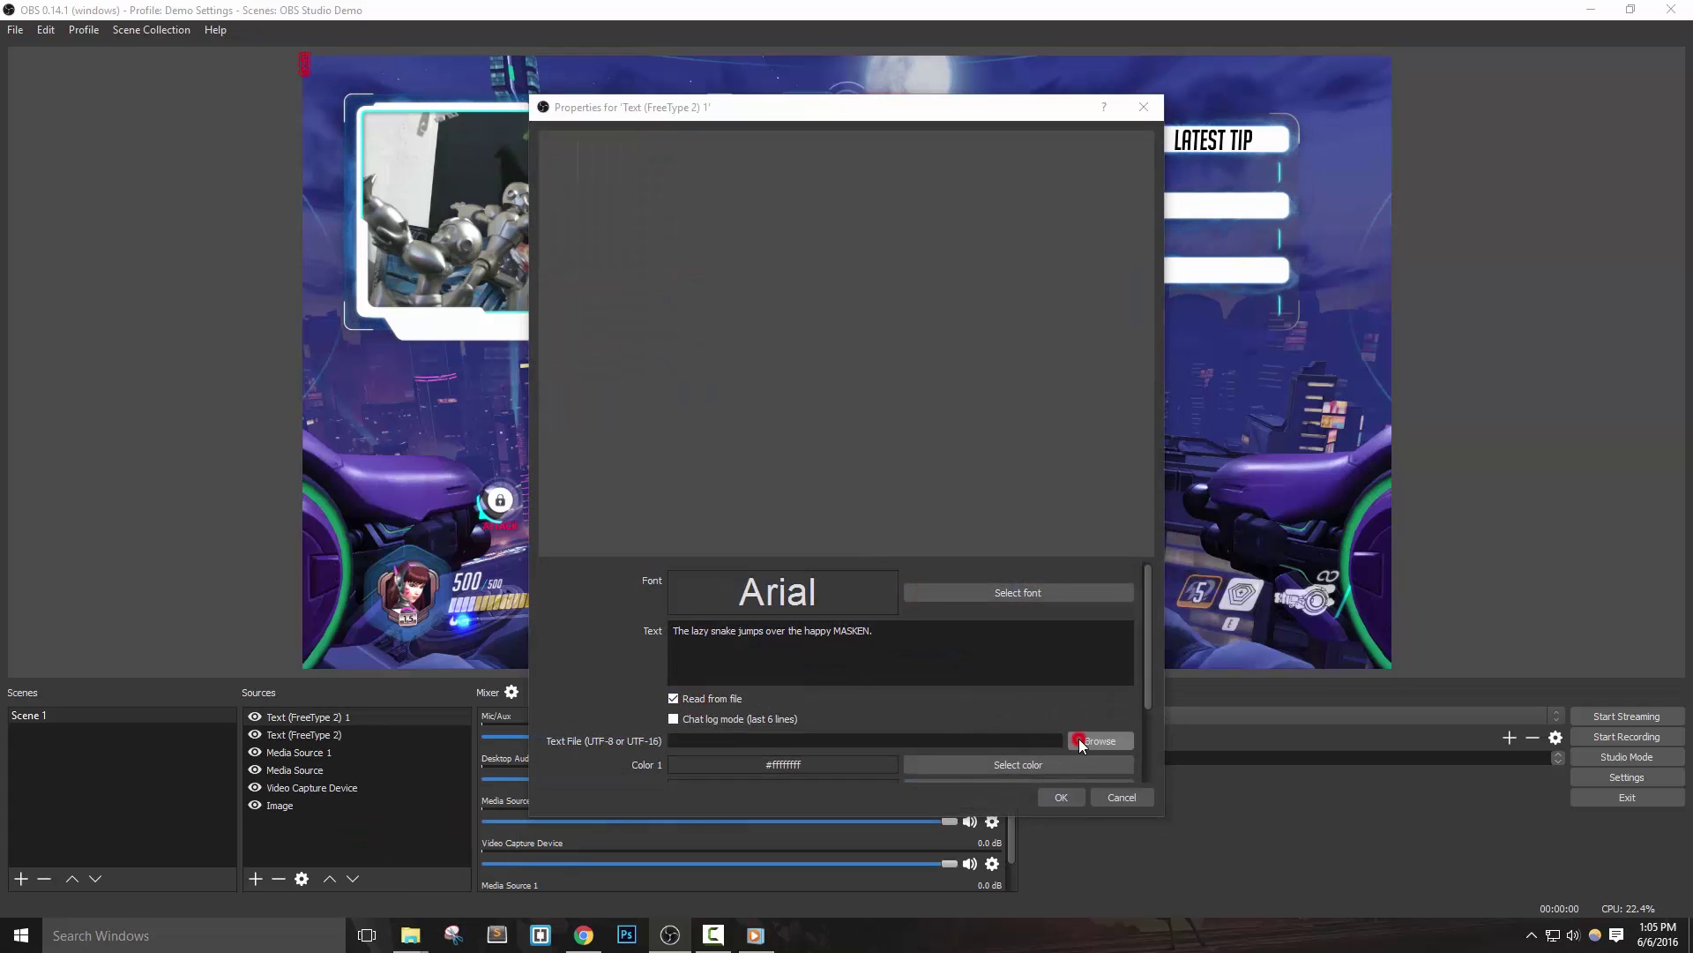
pyautogui.click(603, 244)
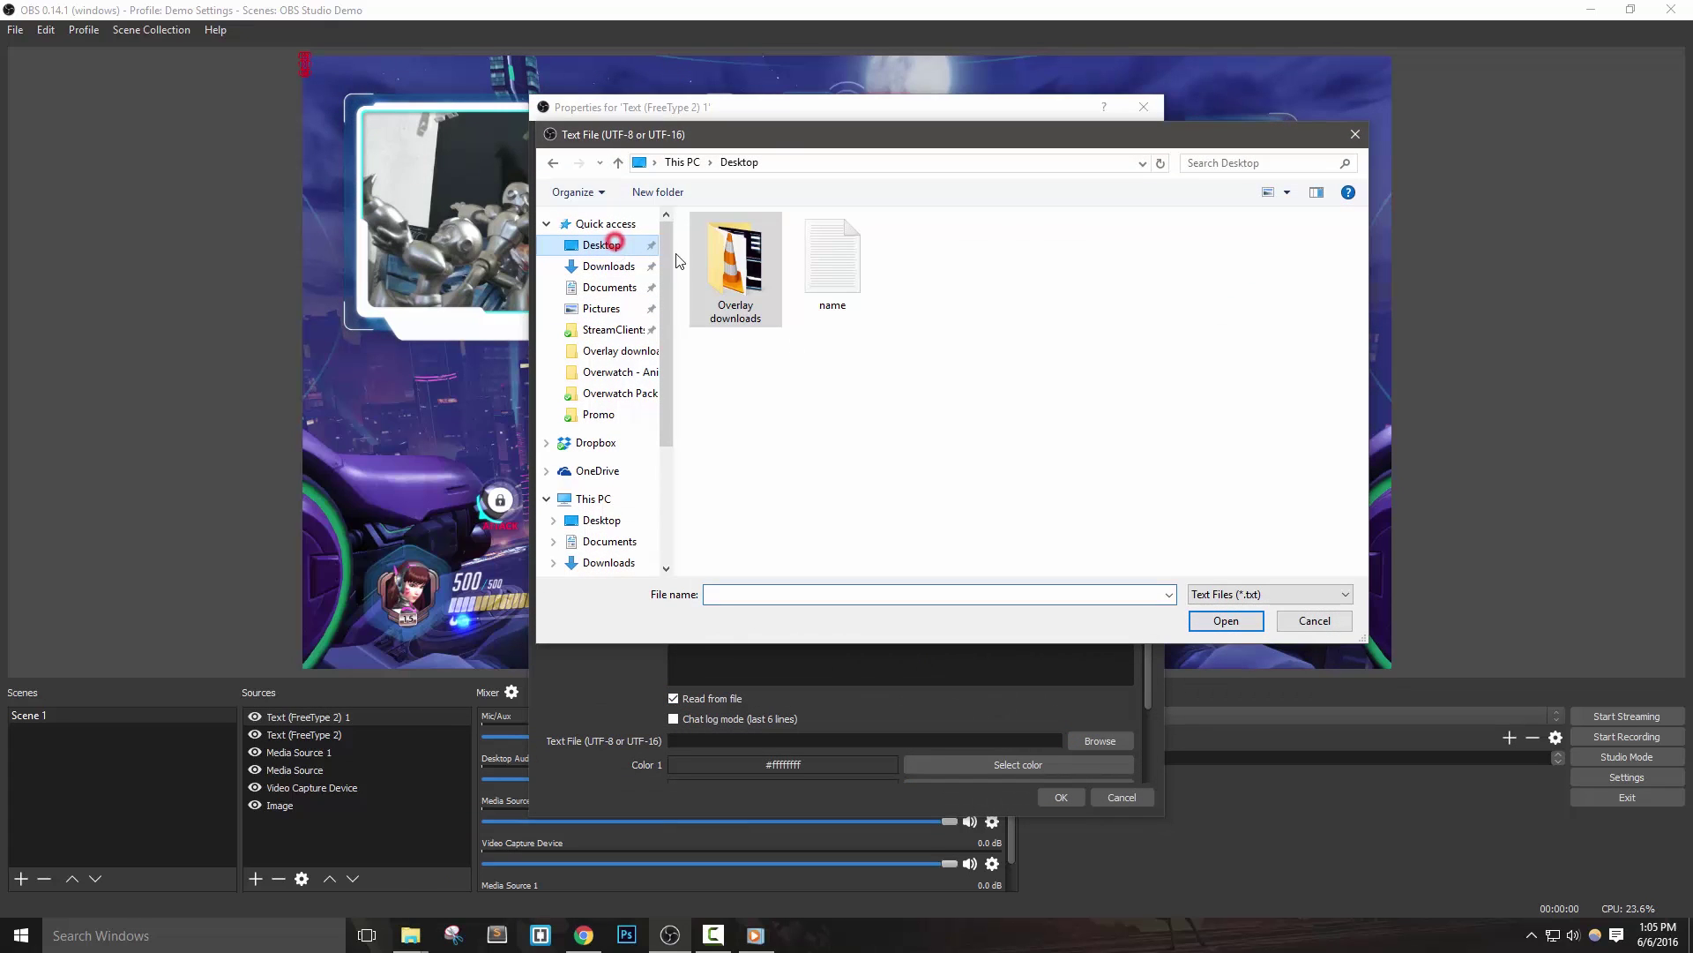
pyautogui.doubleClick(828, 257)
# Set the label font to BigNoodleTitling 48 Italic and place NERDORDIE under LATEST TIP.
pyautogui.click(994, 594)
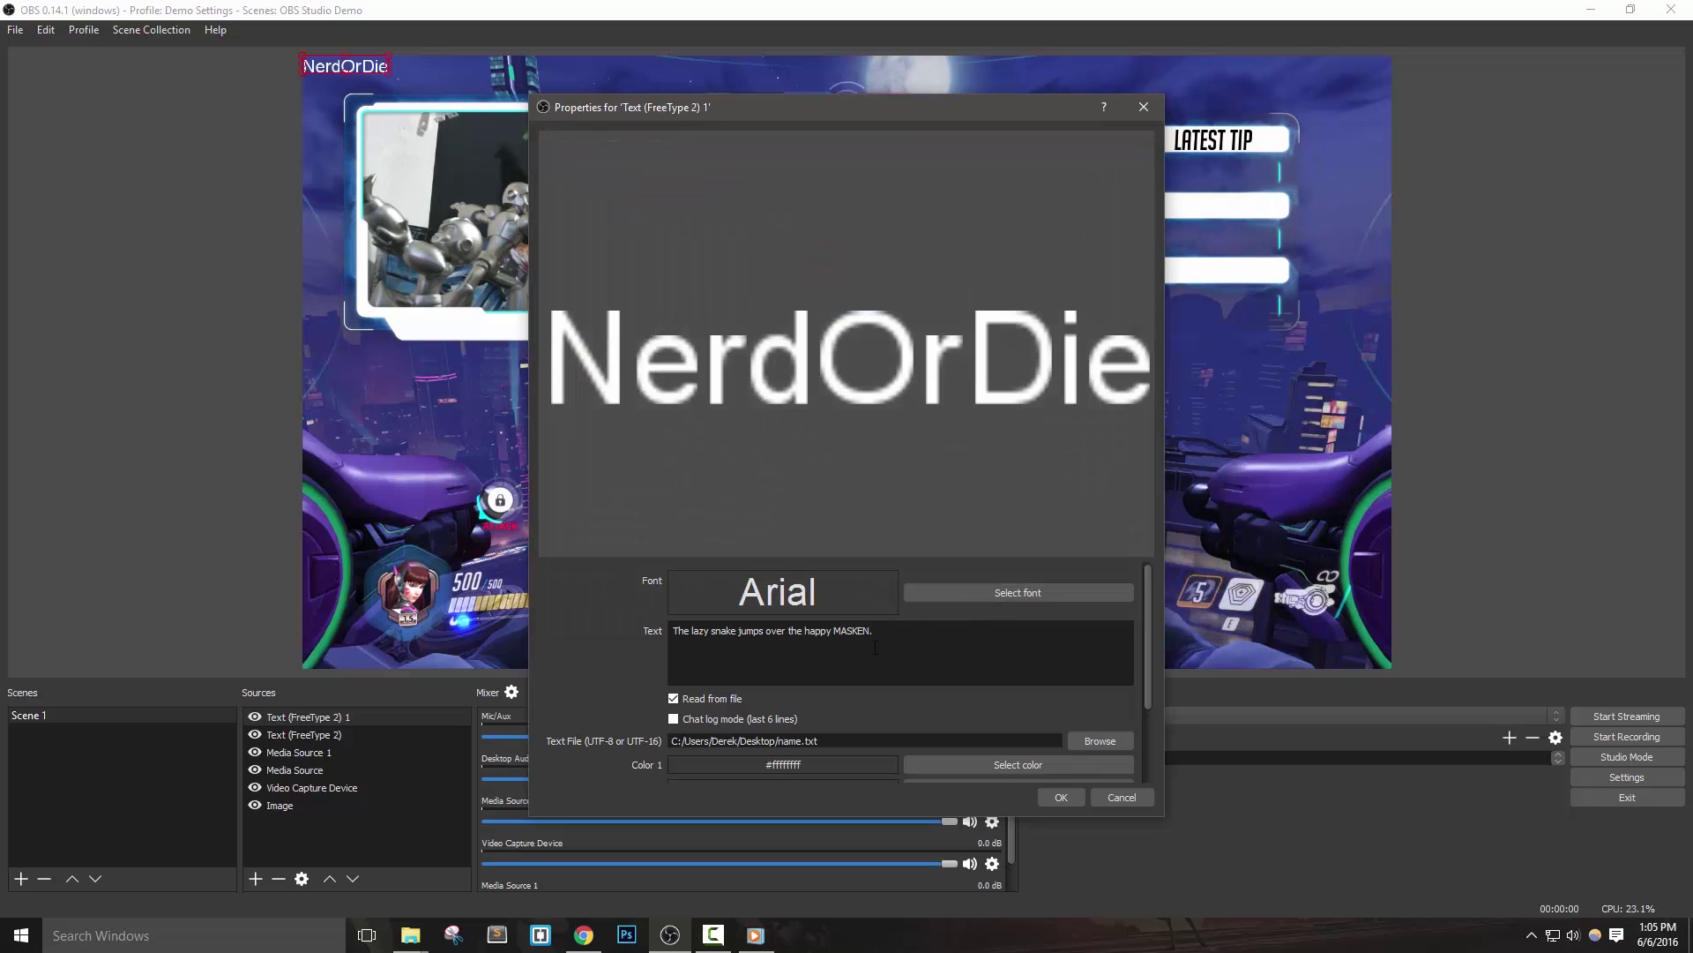
pyautogui.scroll(-3, 718, 442)
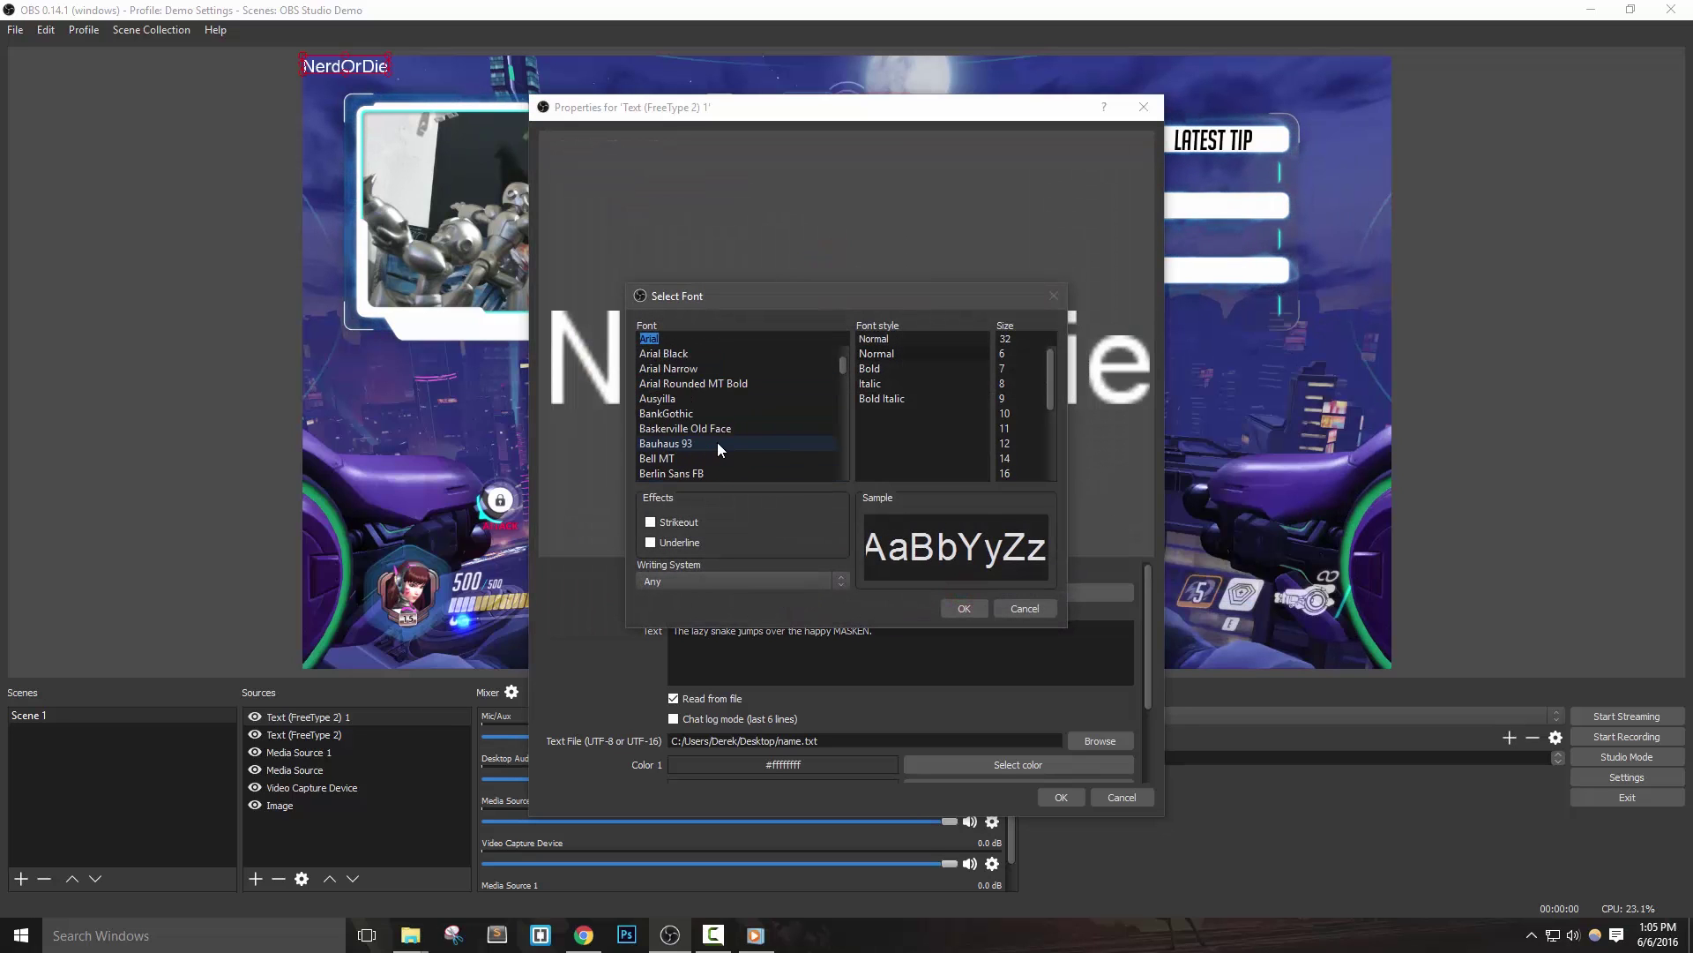
pyautogui.scroll(-3, 717, 443)
pyautogui.scroll(-3, 717, 442)
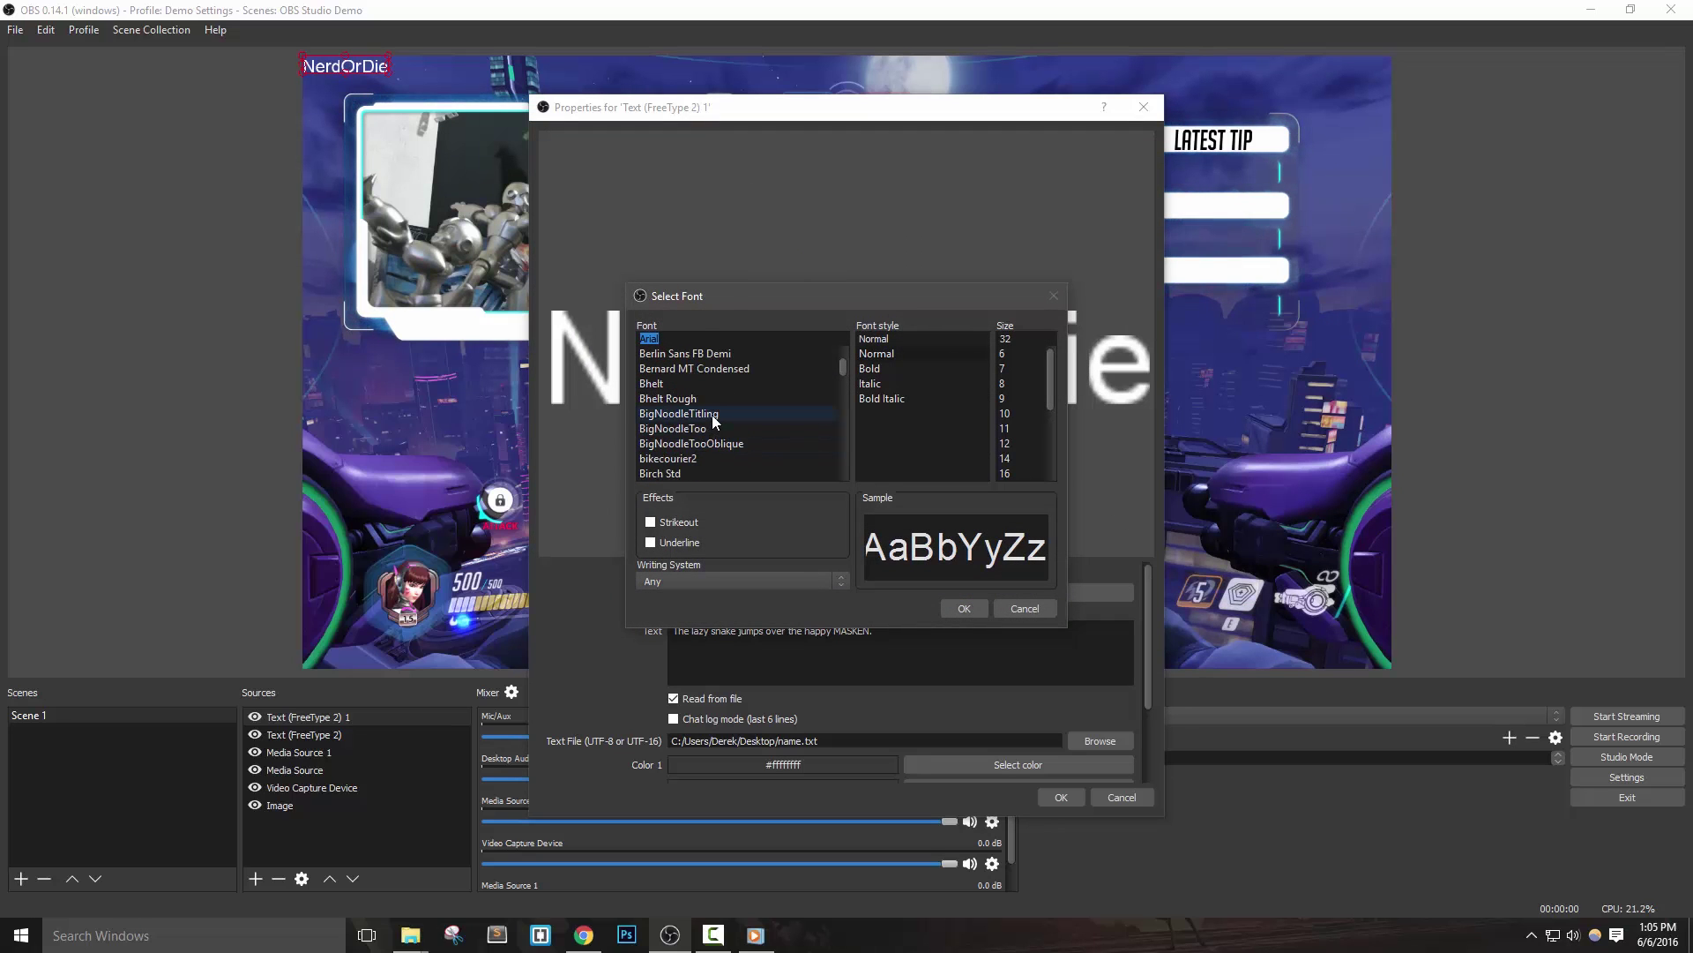
pyautogui.click(712, 414)
pyautogui.scroll(-4, 1019, 456)
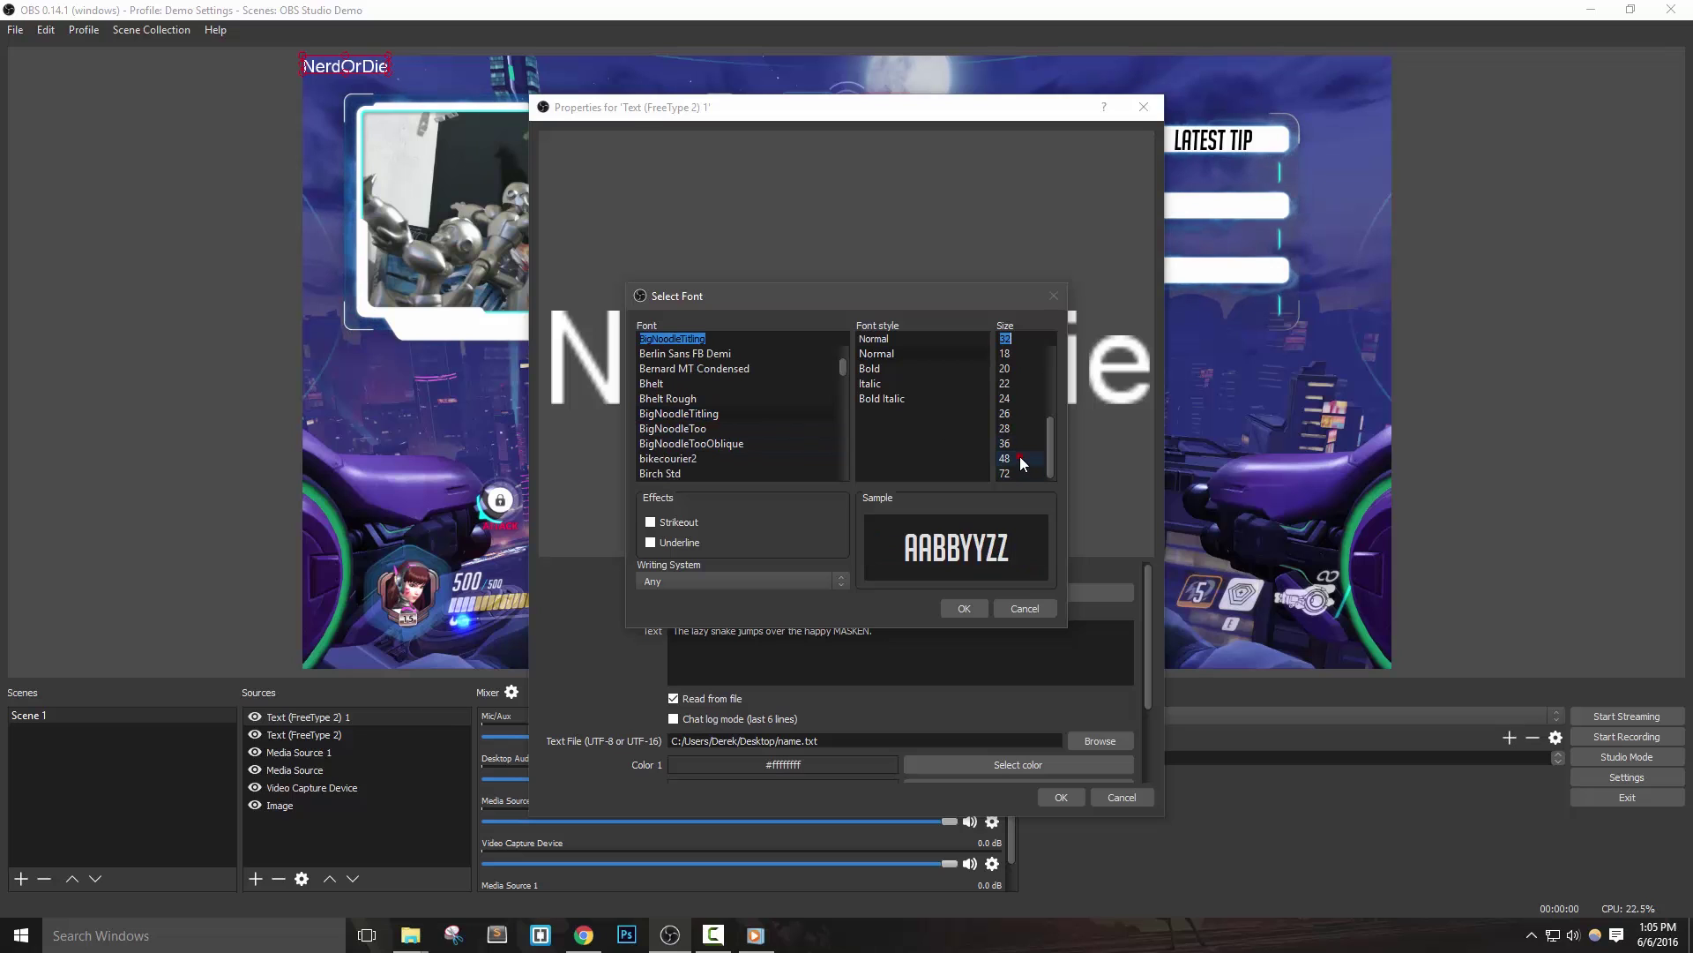
pyautogui.click(1009, 457)
pyautogui.click(872, 383)
pyautogui.click(964, 609)
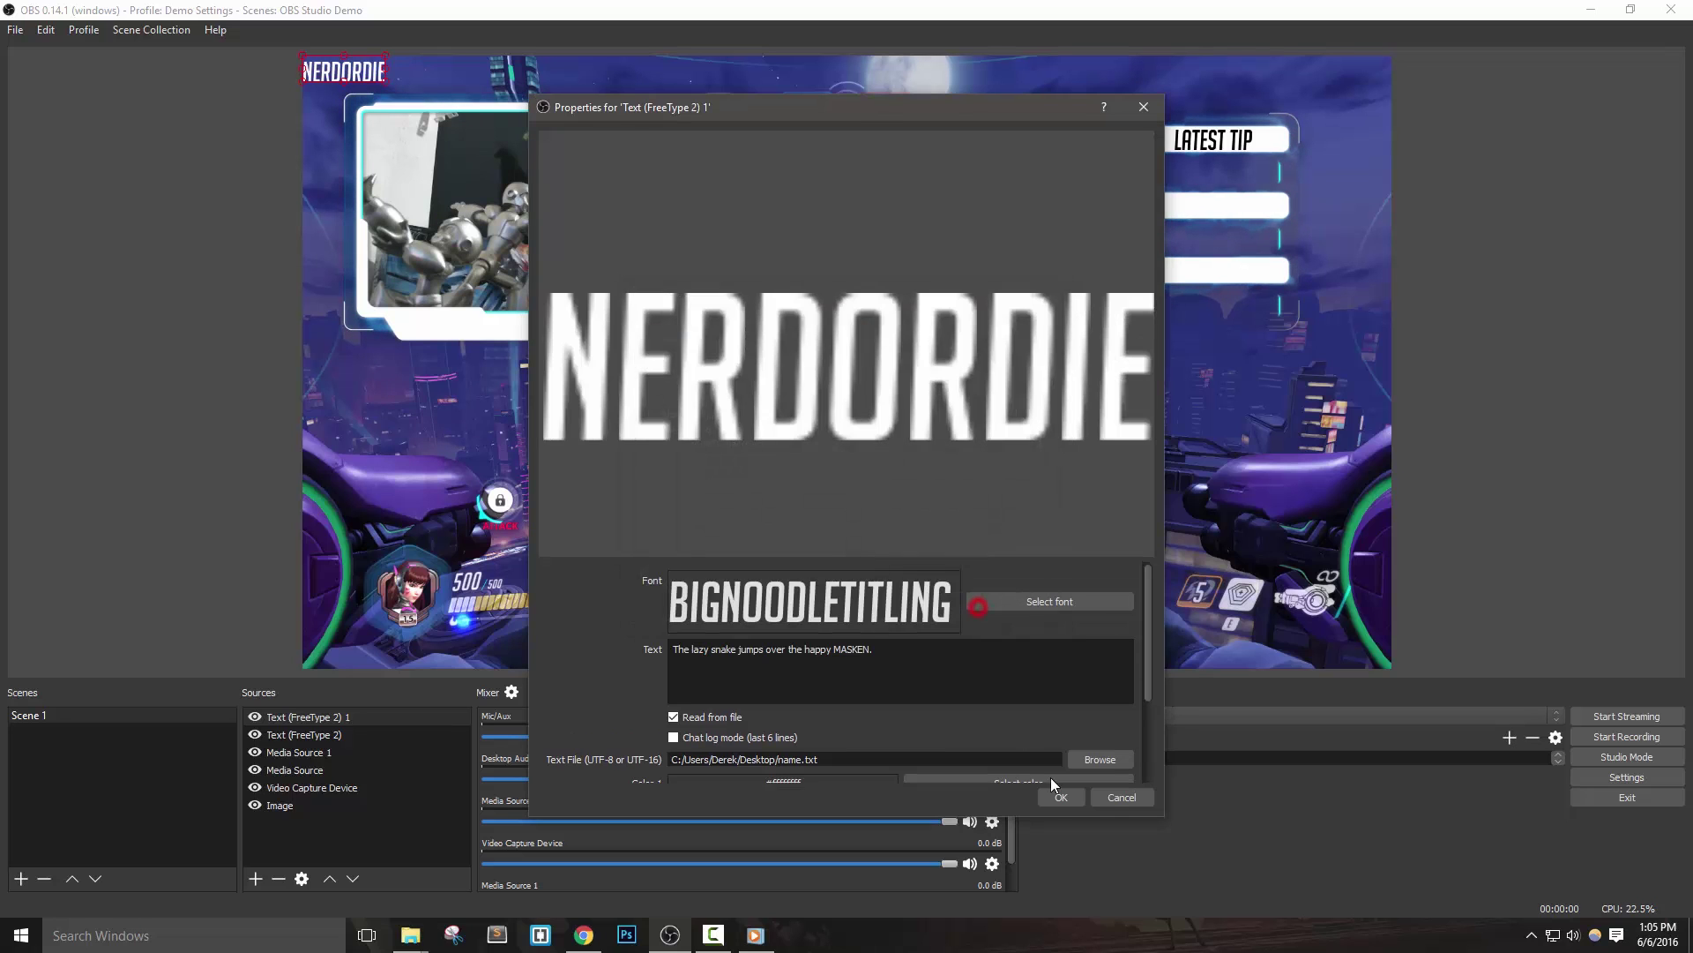
pyautogui.click(1059, 794)
pyautogui.moveTo(359, 73)
pyautogui.mouseDown()
pyautogui.moveTo(880, 246)
pyautogui.moveTo(1116, 166)
pyautogui.moveTo(1232, 173)
pyautogui.mouseUp()
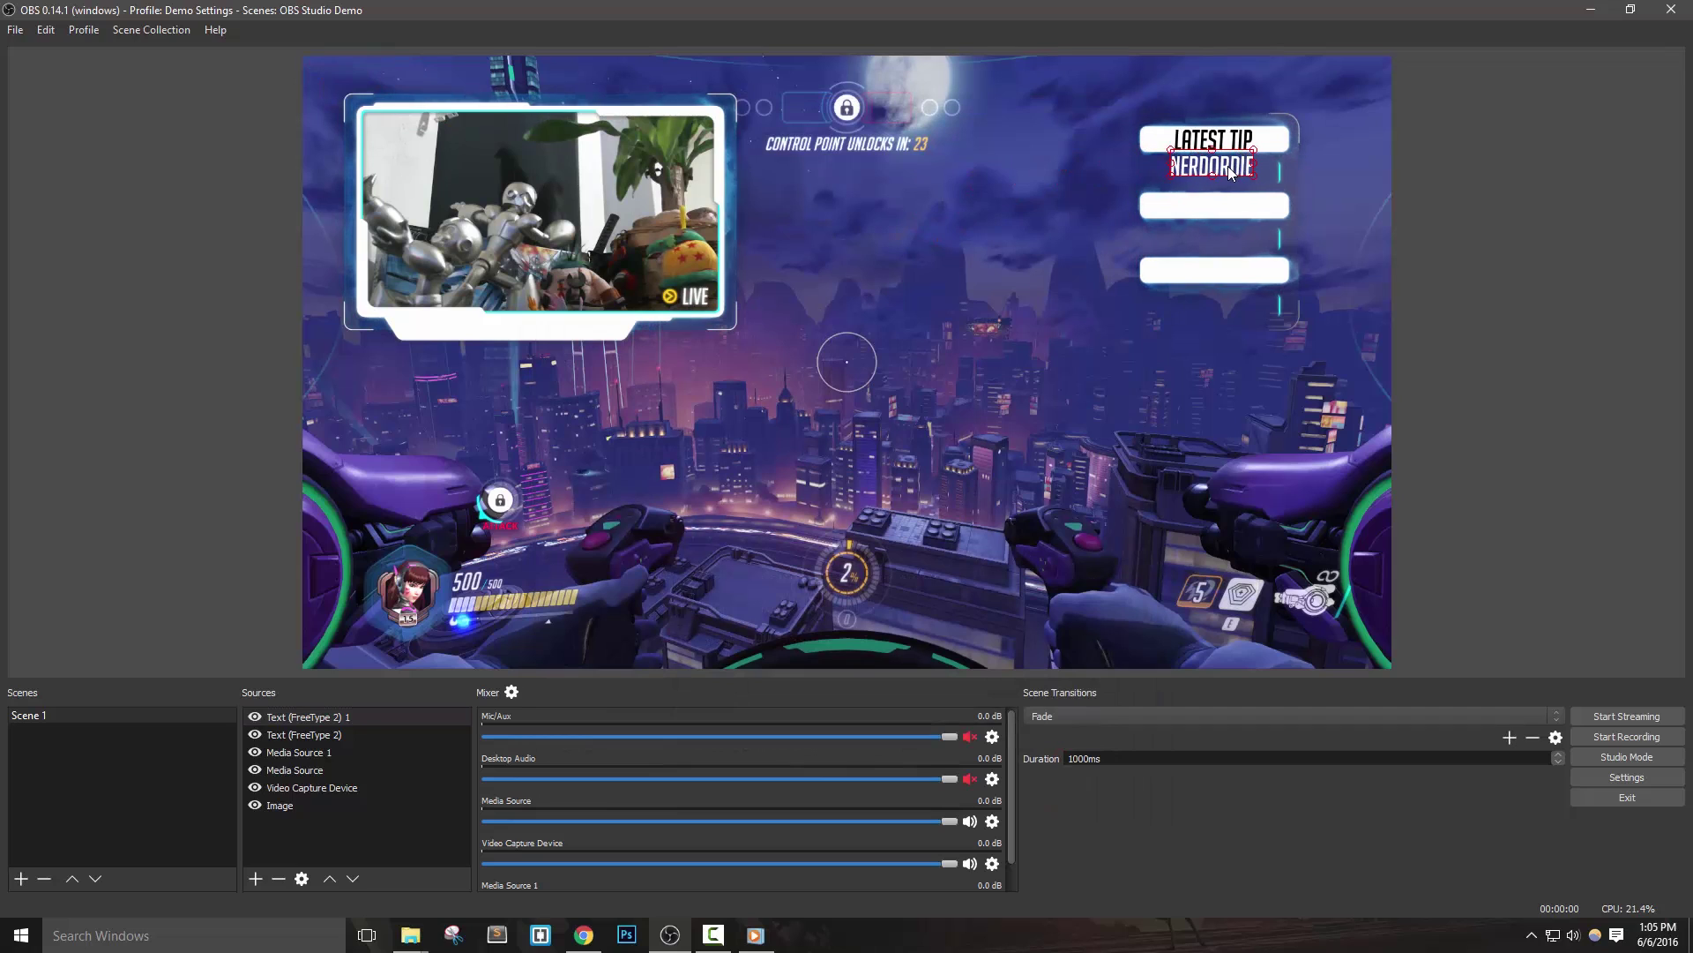
# Nudge the NERDORDIE label two steps down and two steps right.
pyautogui.press('Down')
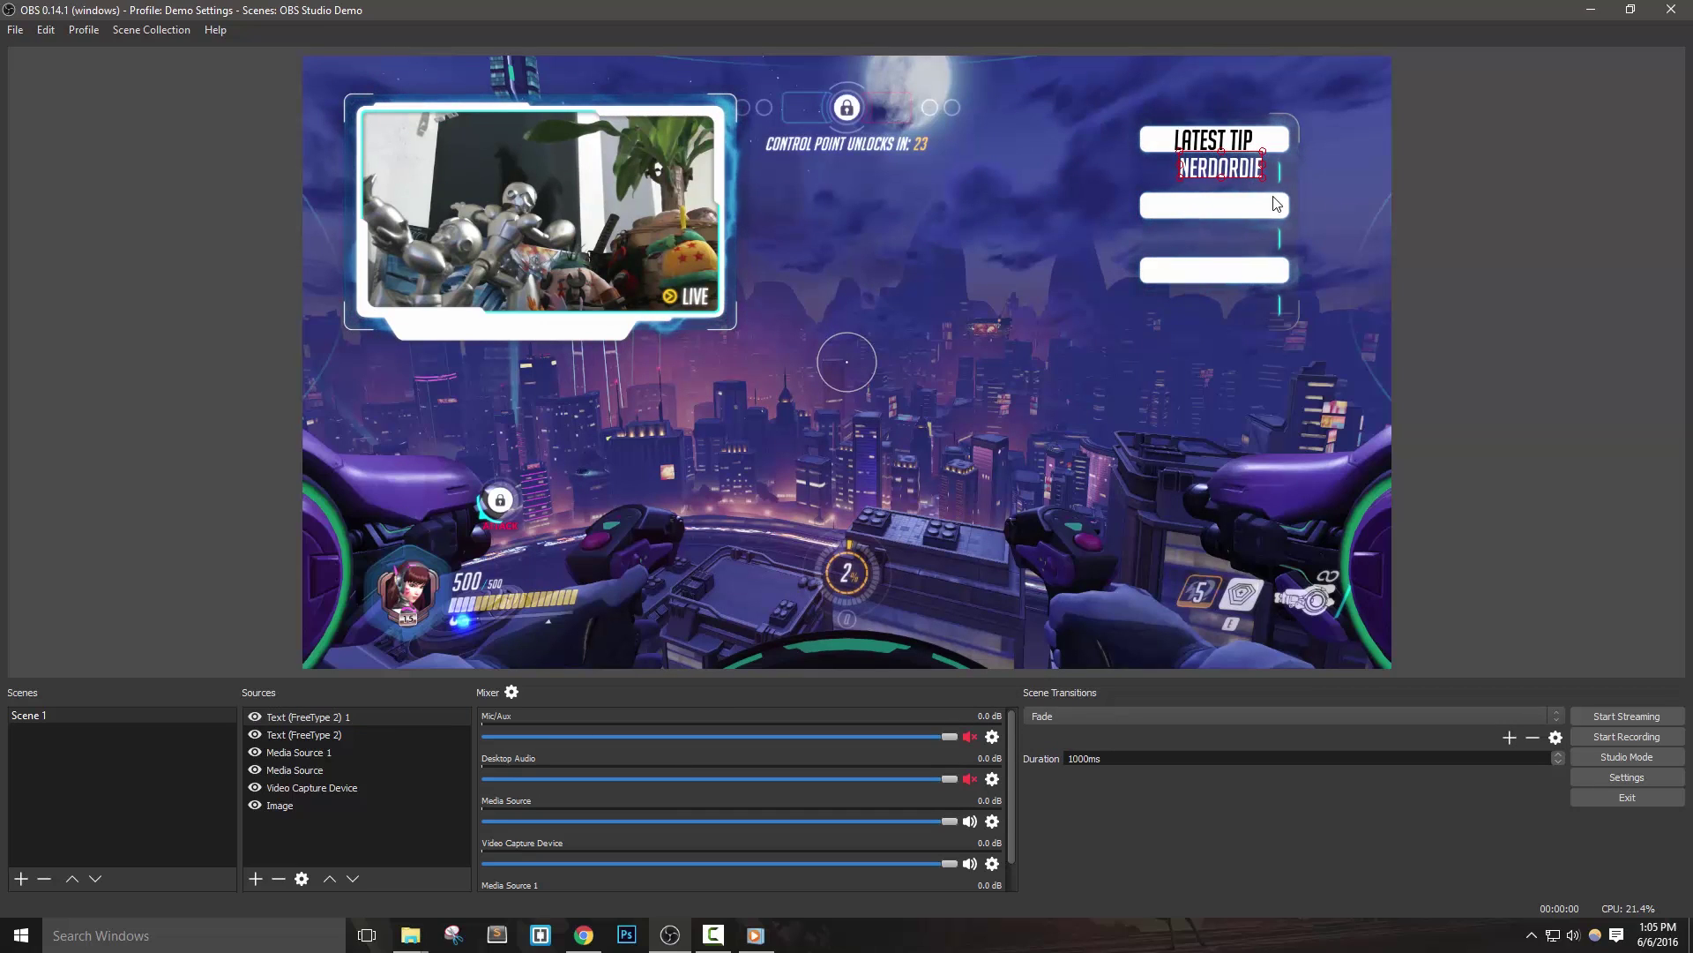
pyautogui.press('Down')
pyautogui.press('Down')
pyautogui.press('Down')
pyautogui.press('Down')
pyautogui.press('Right')
pyautogui.press('Right')
pyautogui.press('Right')
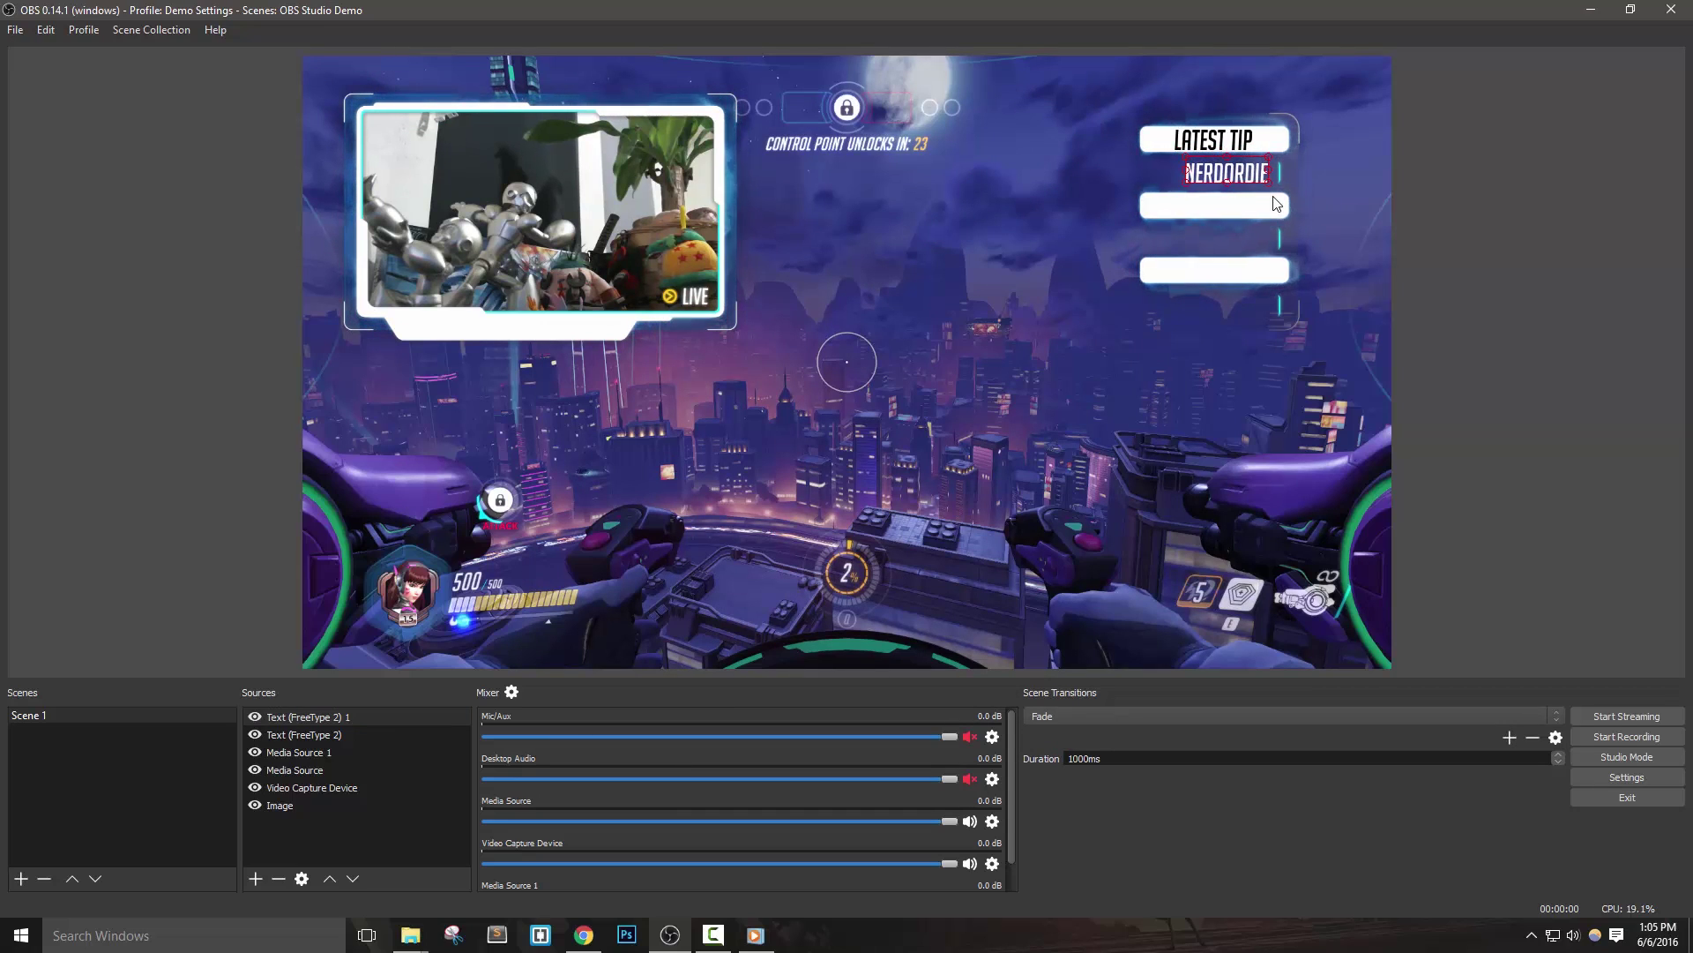
pyautogui.press('Right')
pyautogui.press('Right')
pyautogui.press('Right')
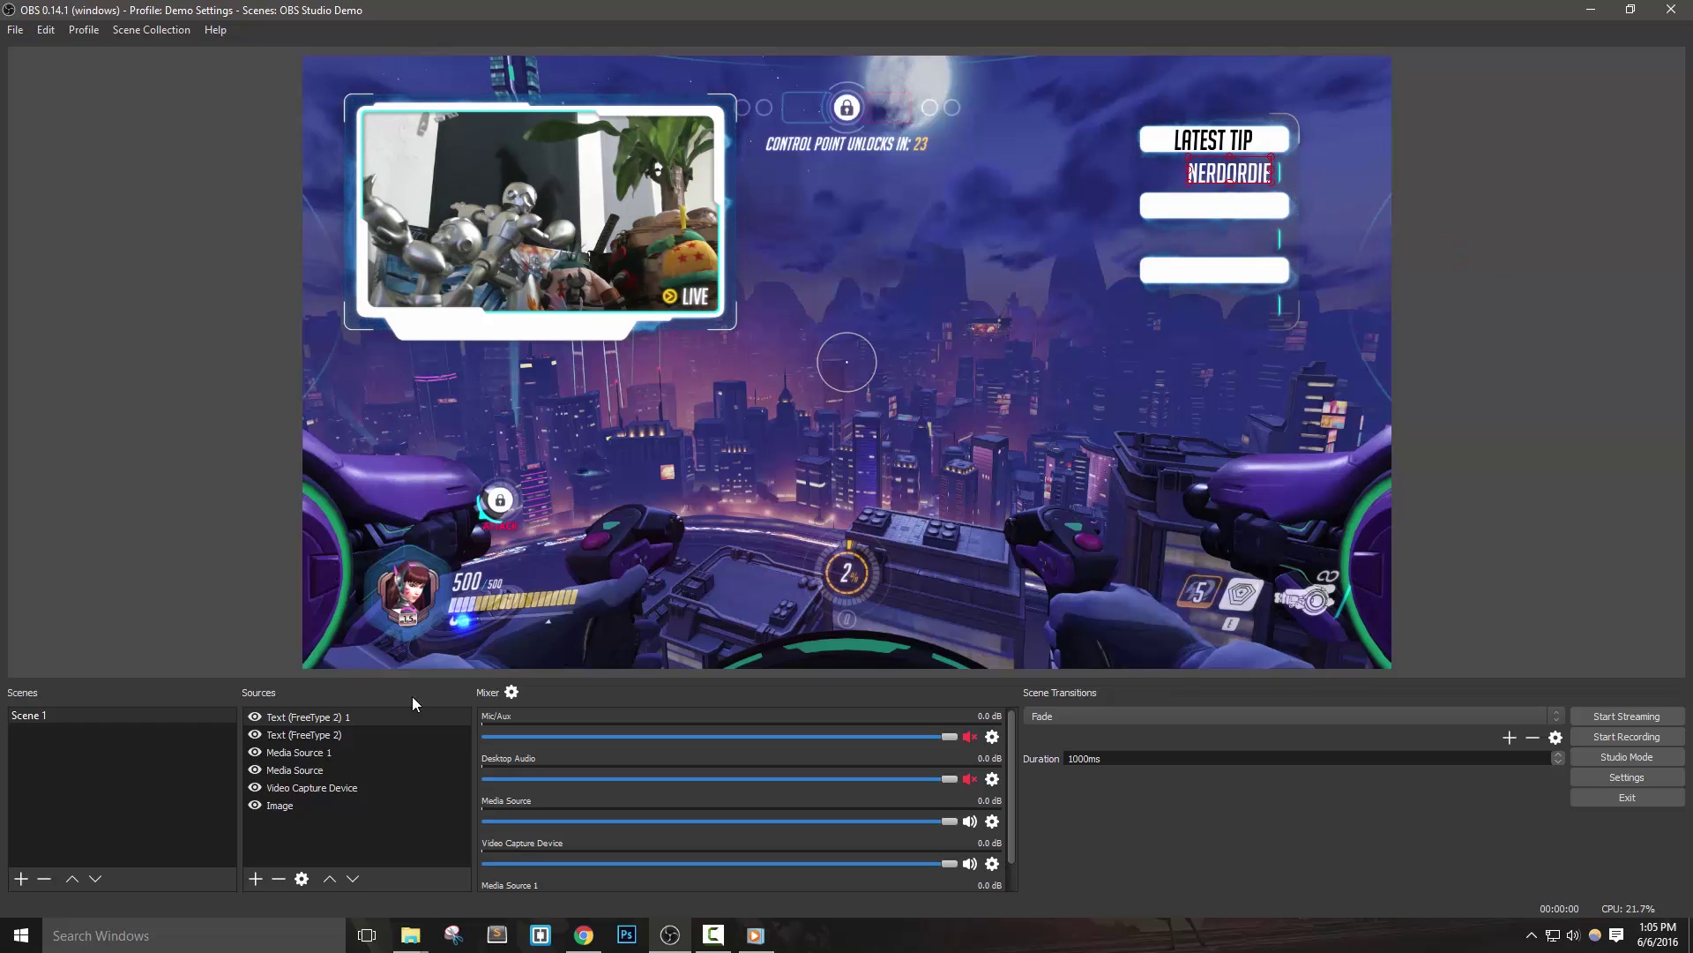
# Set NERDORDIE's positional alignment to Top Right and move it beneath the LATEST TIP banner.
pyautogui.rightClick(319, 716)
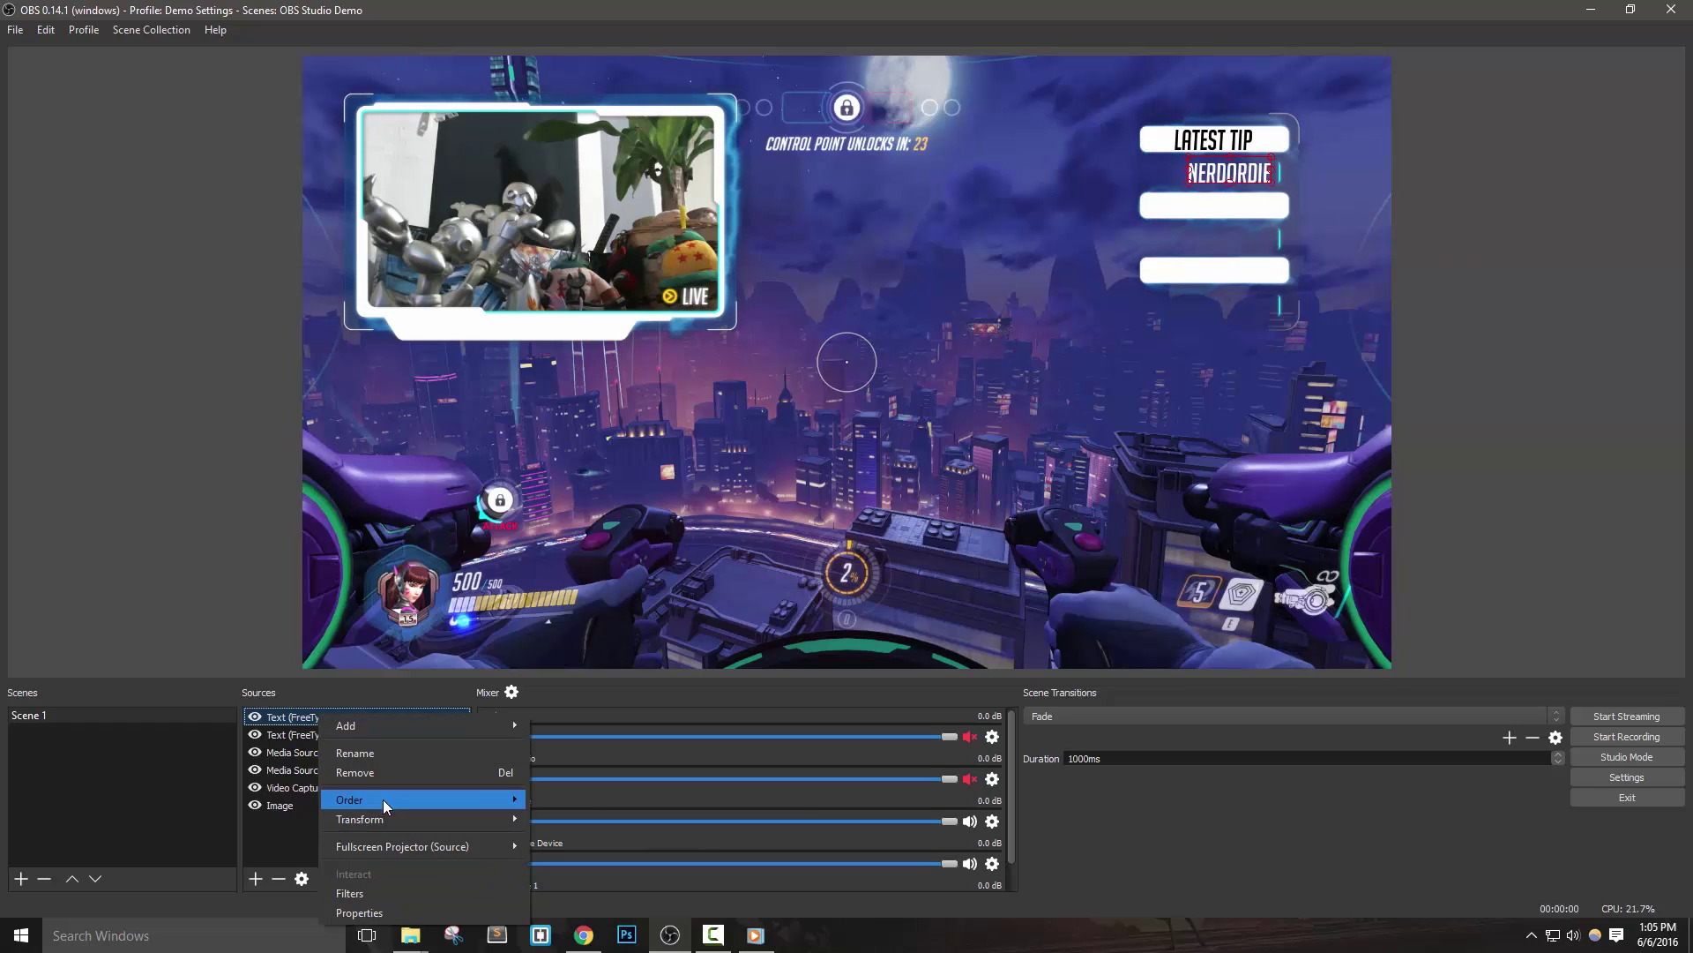
pyautogui.moveTo(360, 820)
pyautogui.click(586, 749)
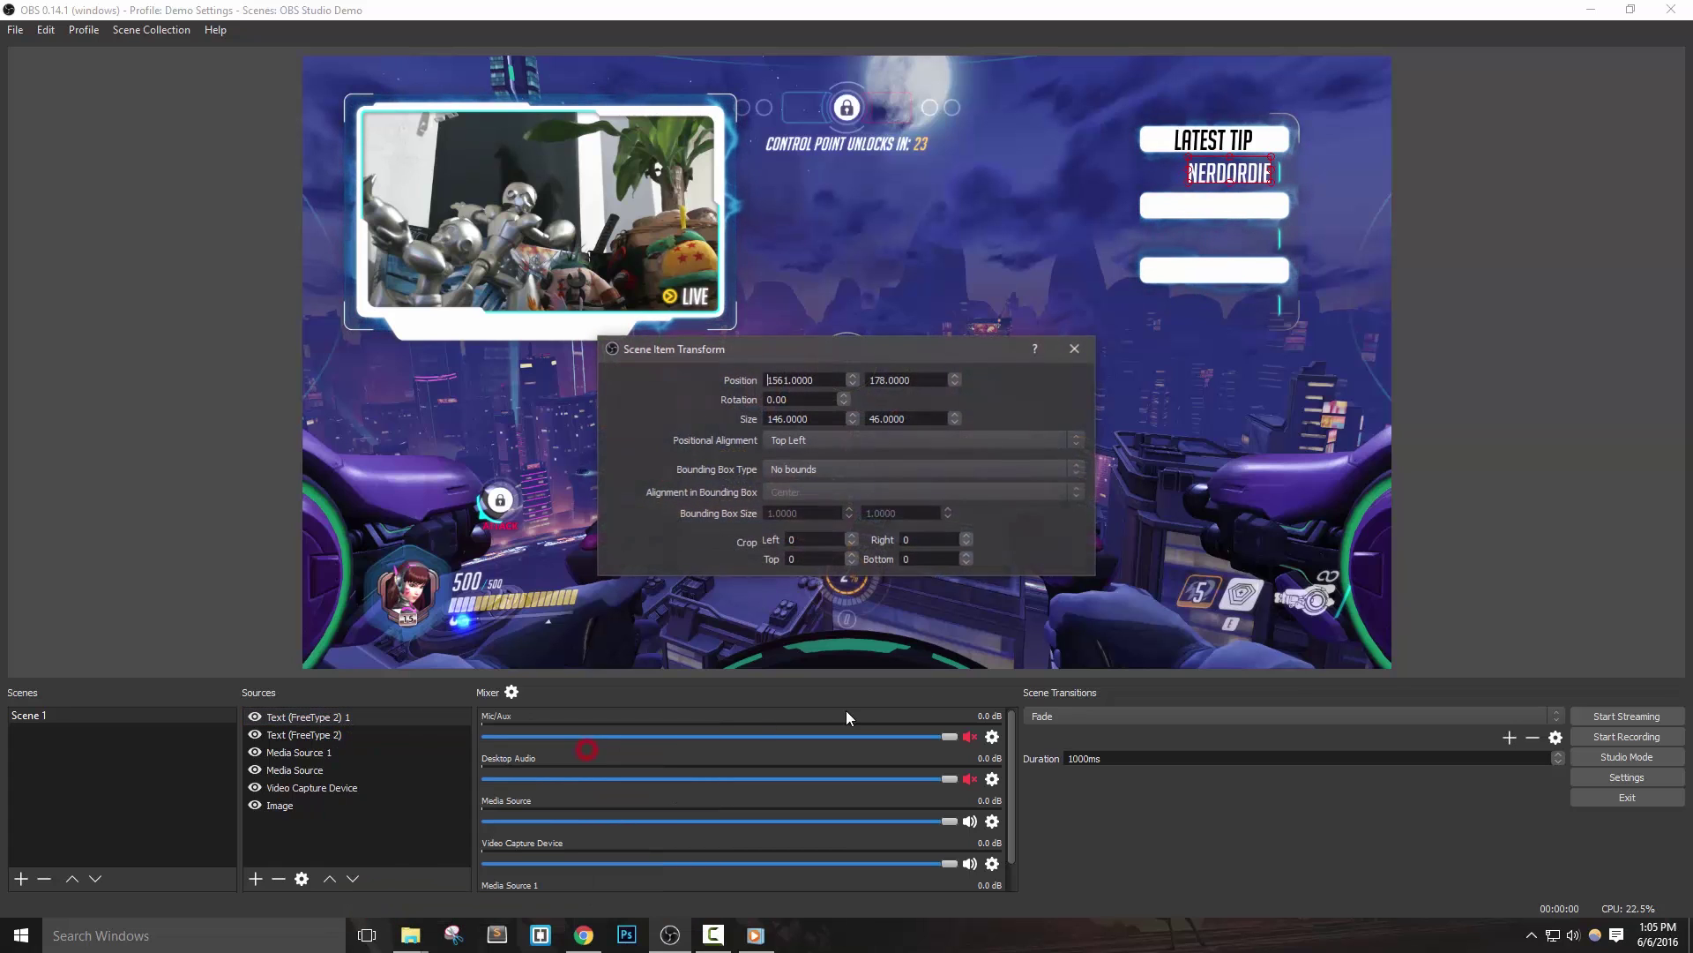
pyautogui.click(808, 441)
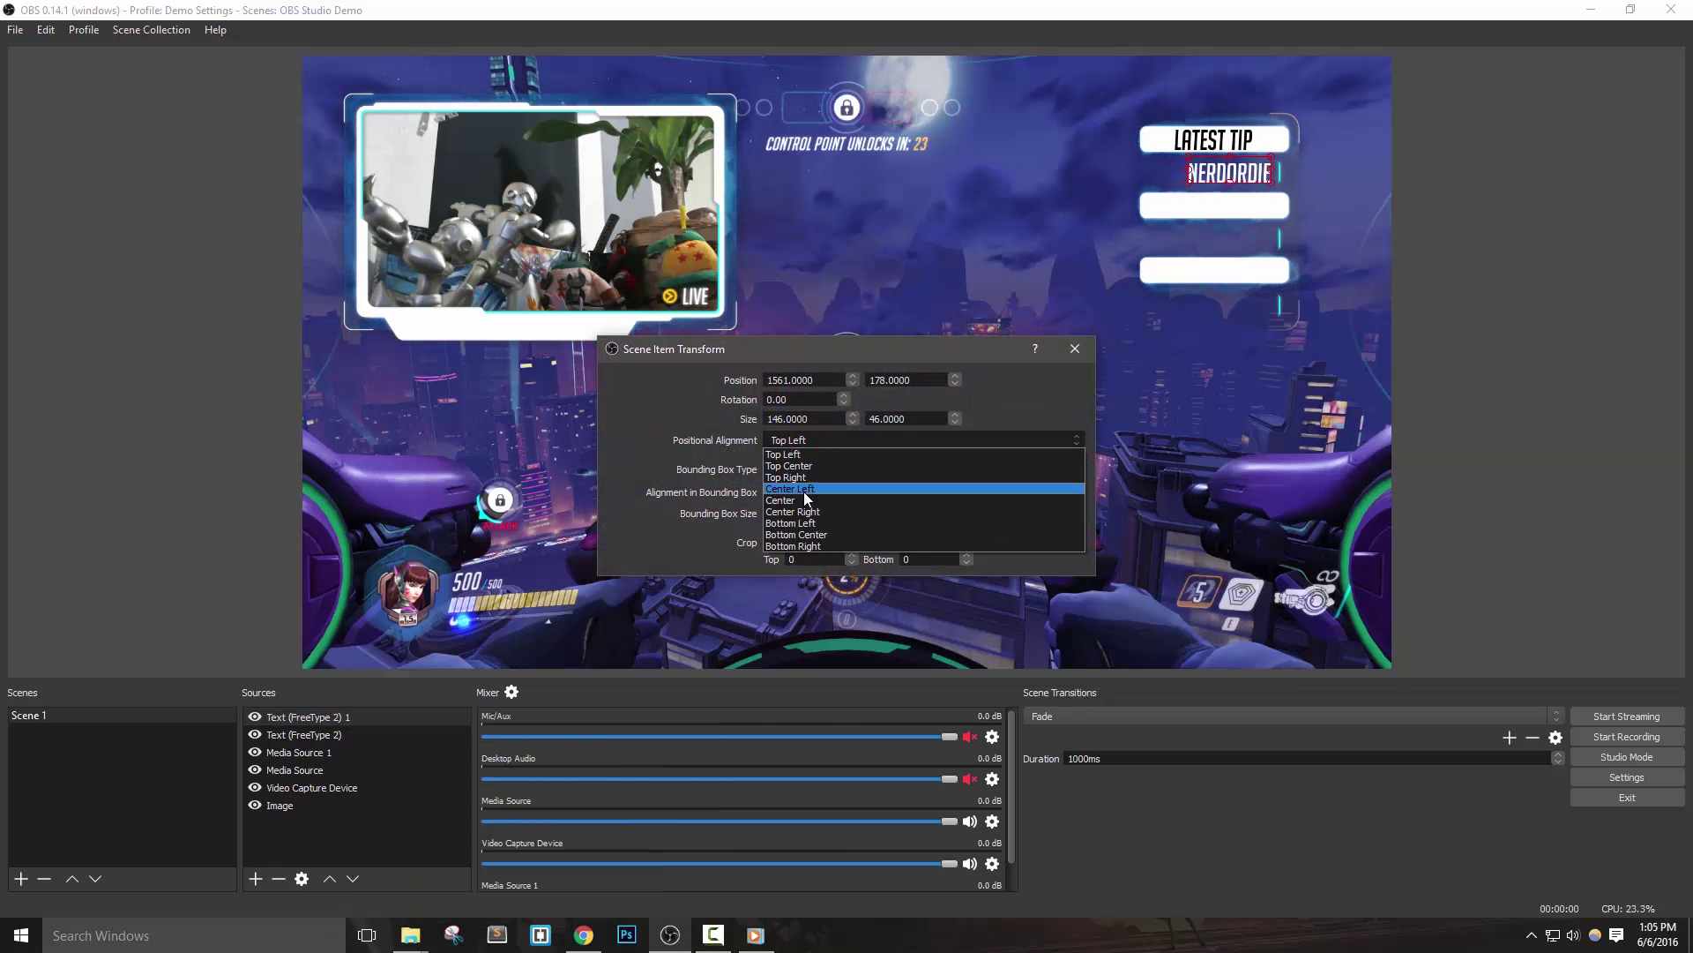
pyautogui.click(808, 479)
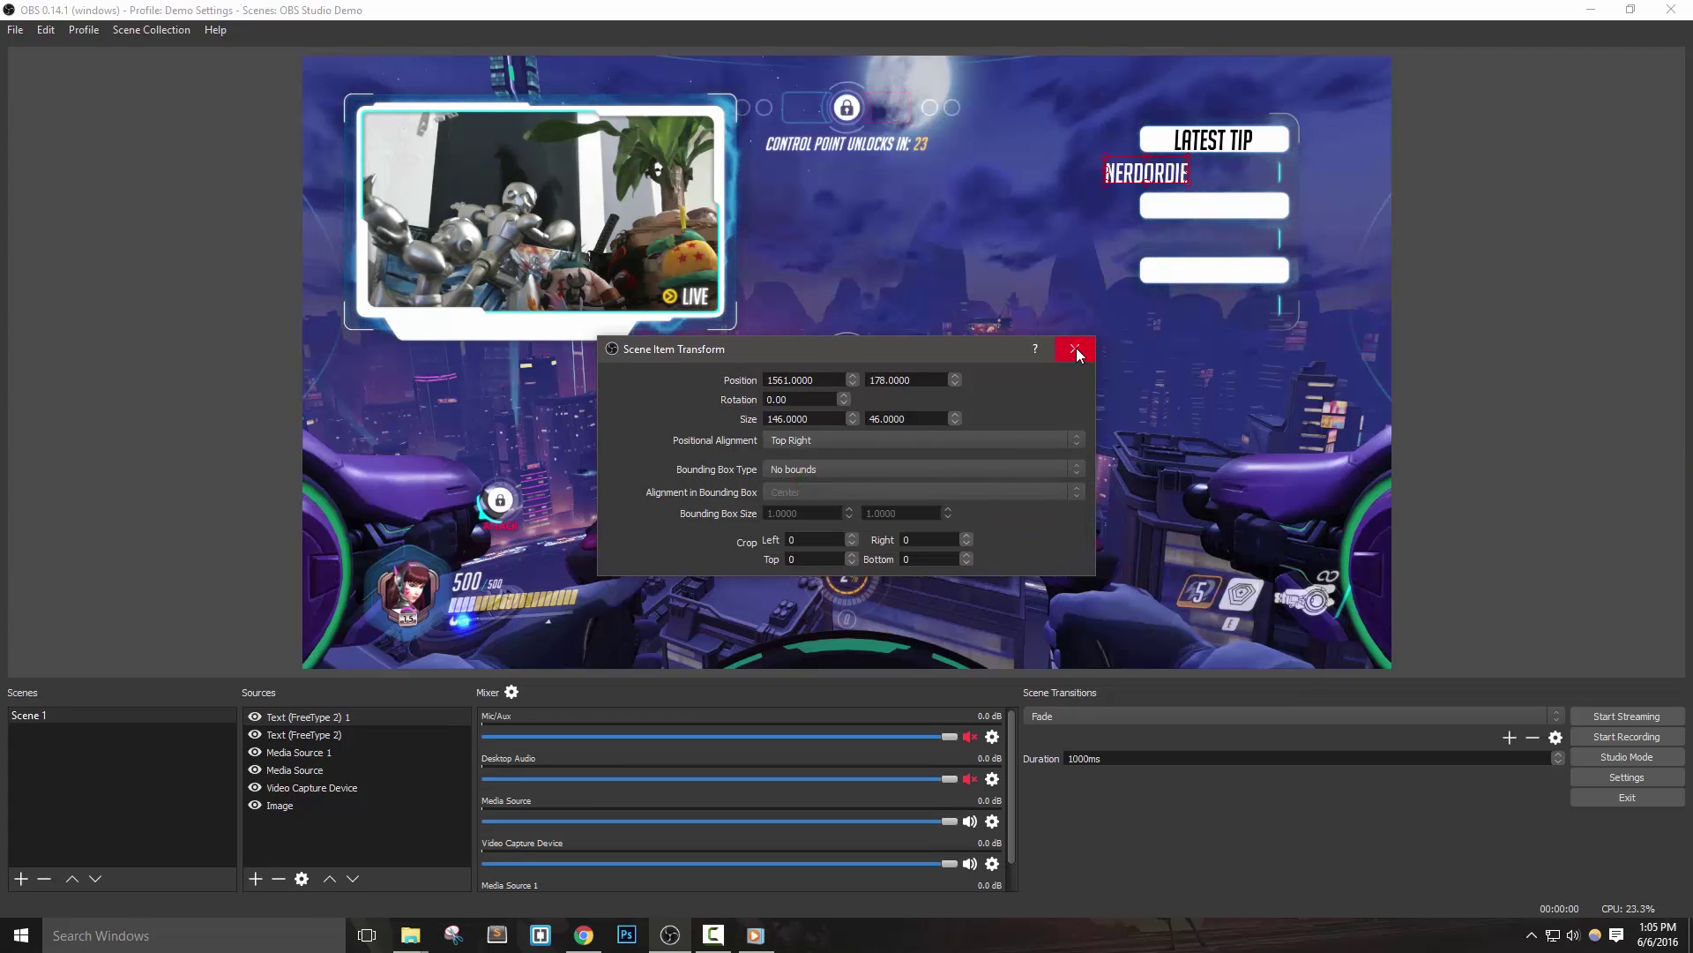
pyautogui.click(1076, 348)
pyautogui.moveTo(1196, 171); pyautogui.dragTo(1267, 172)
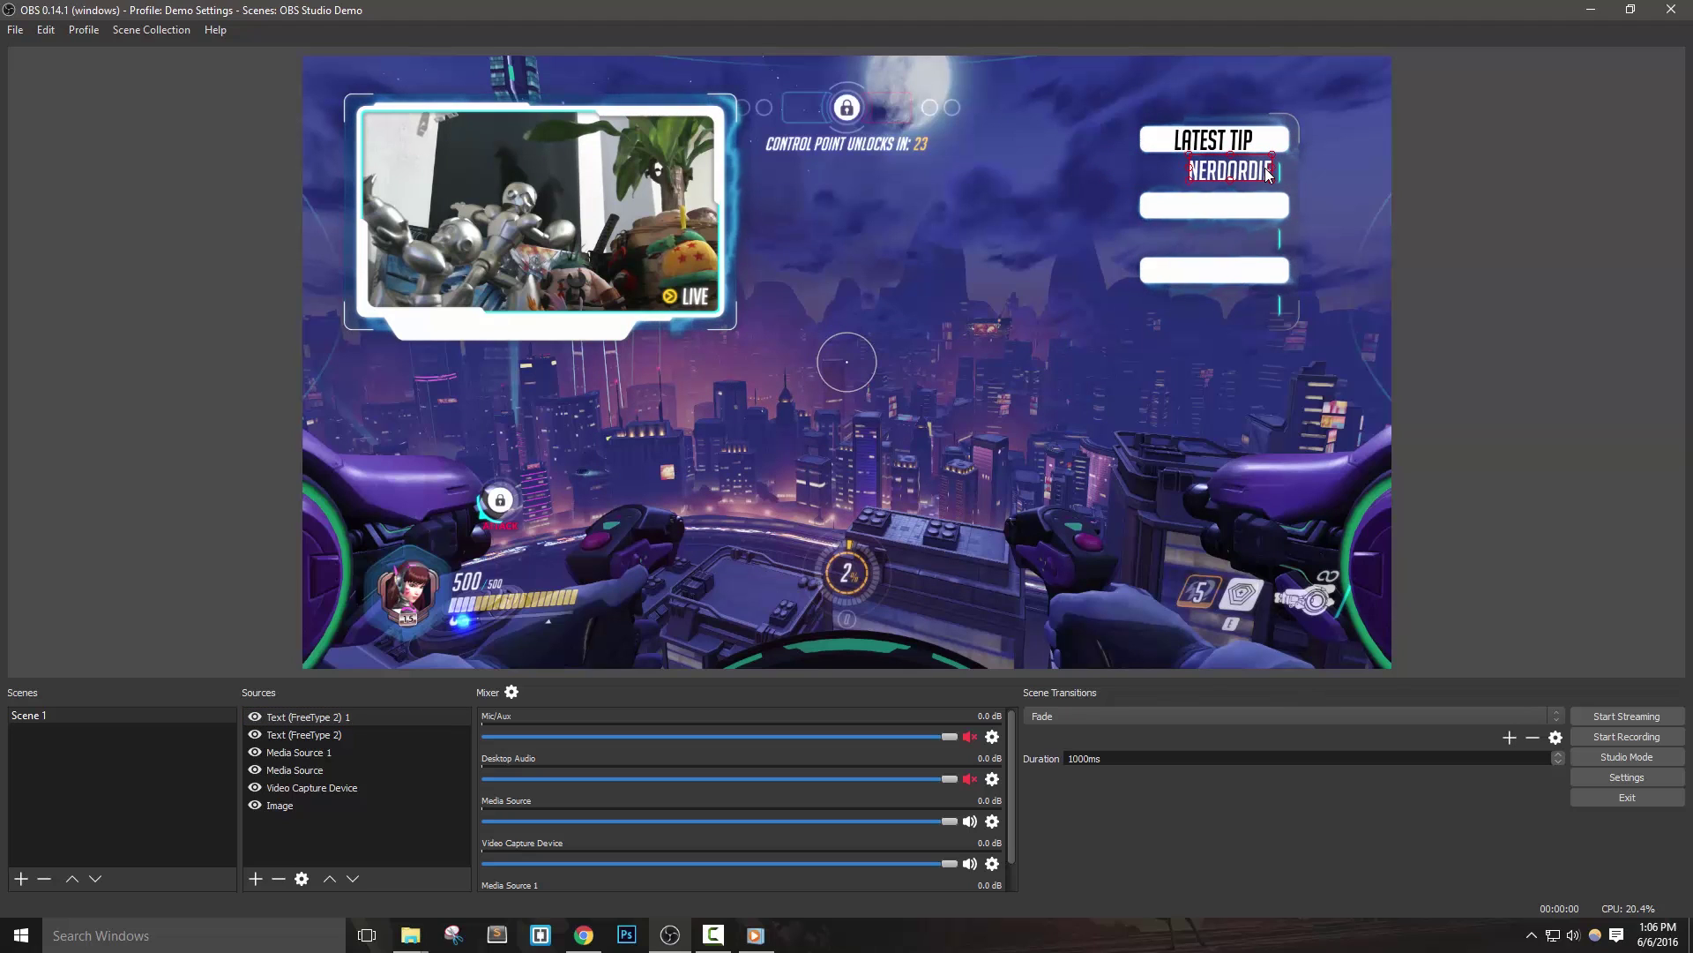
pyautogui.click(1572, 285)
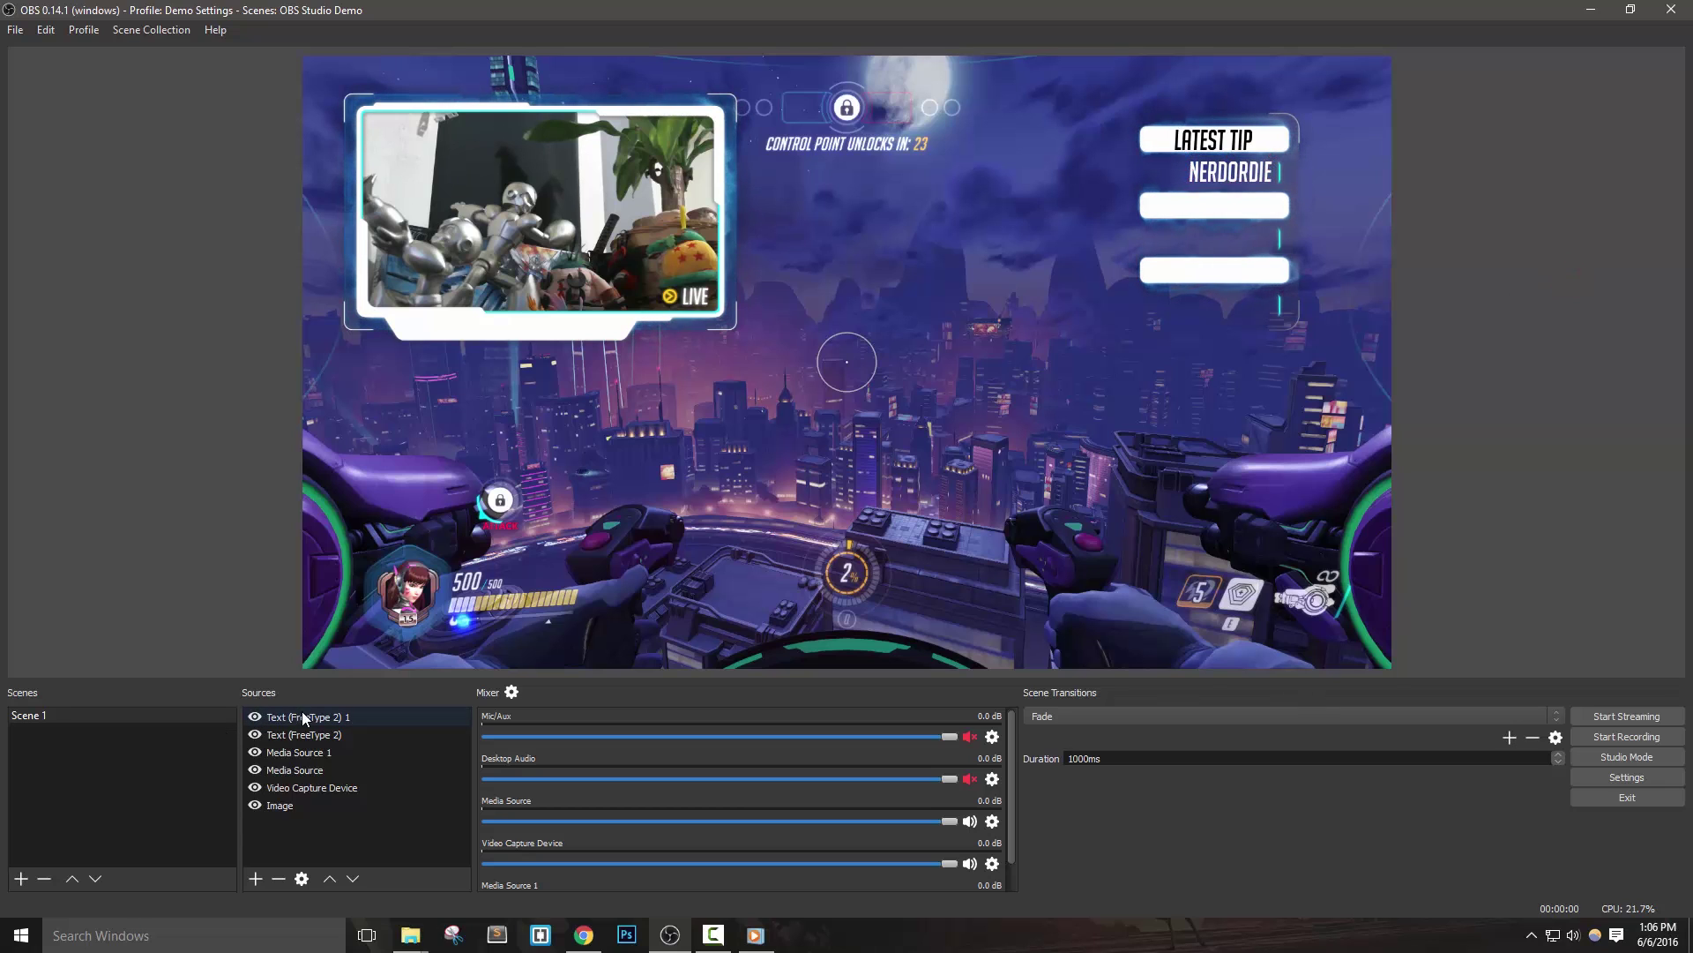
pyautogui.click(584, 935)
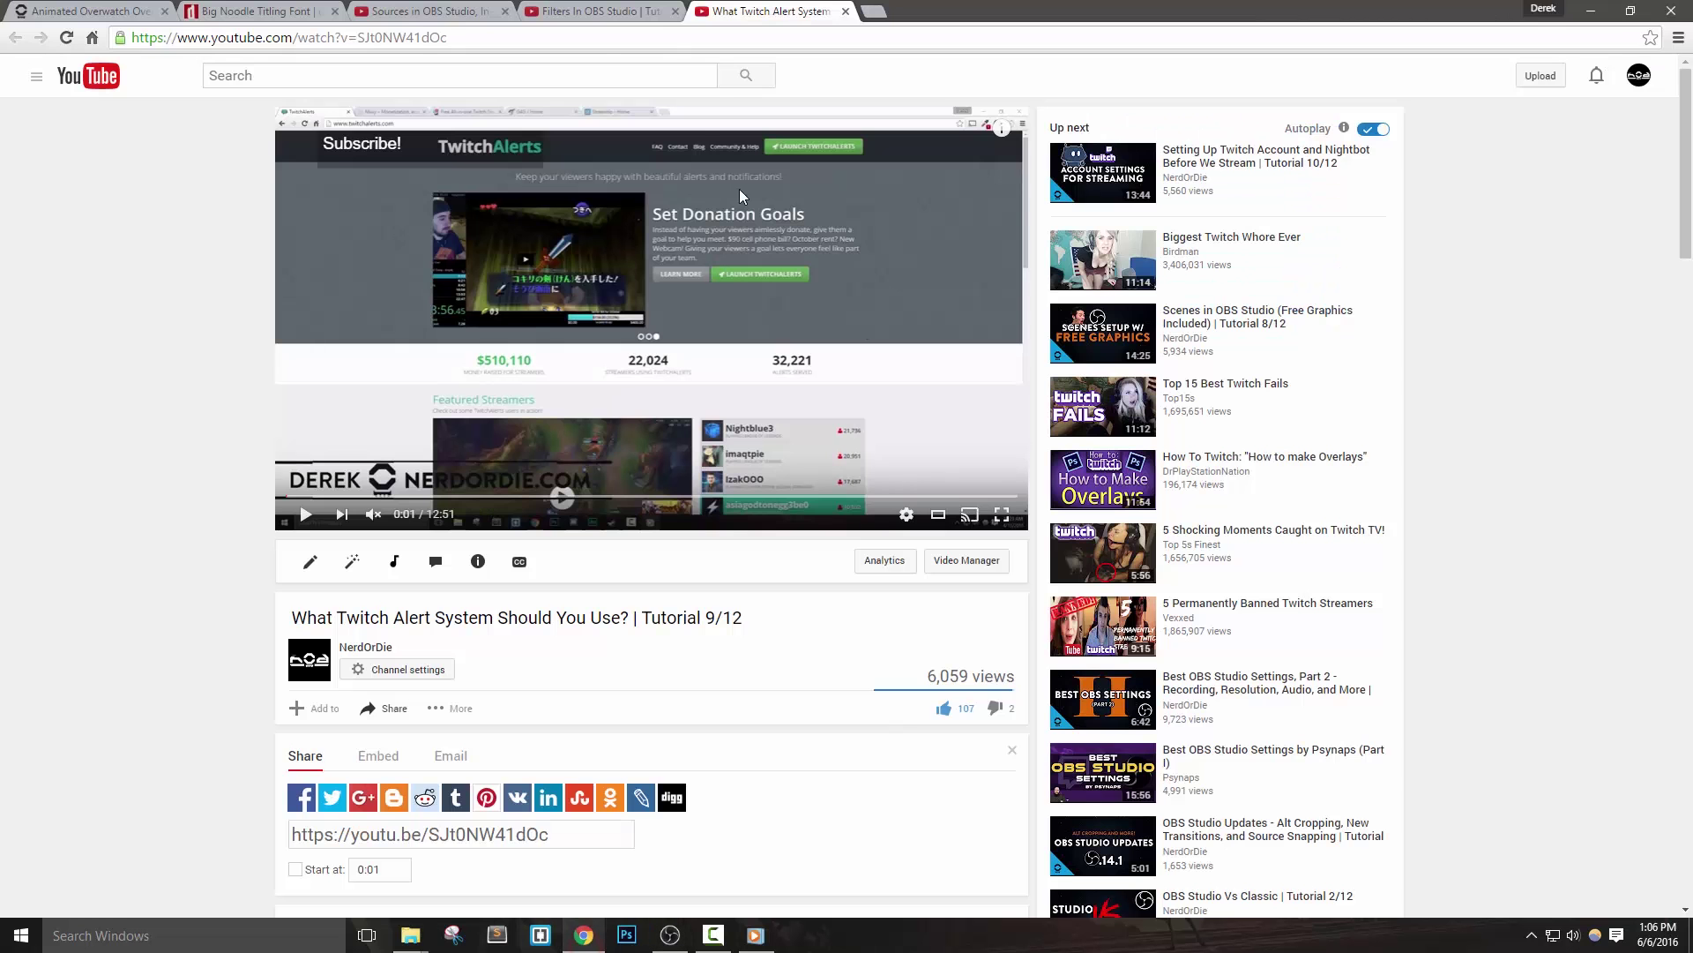
pyautogui.click(417, 15)
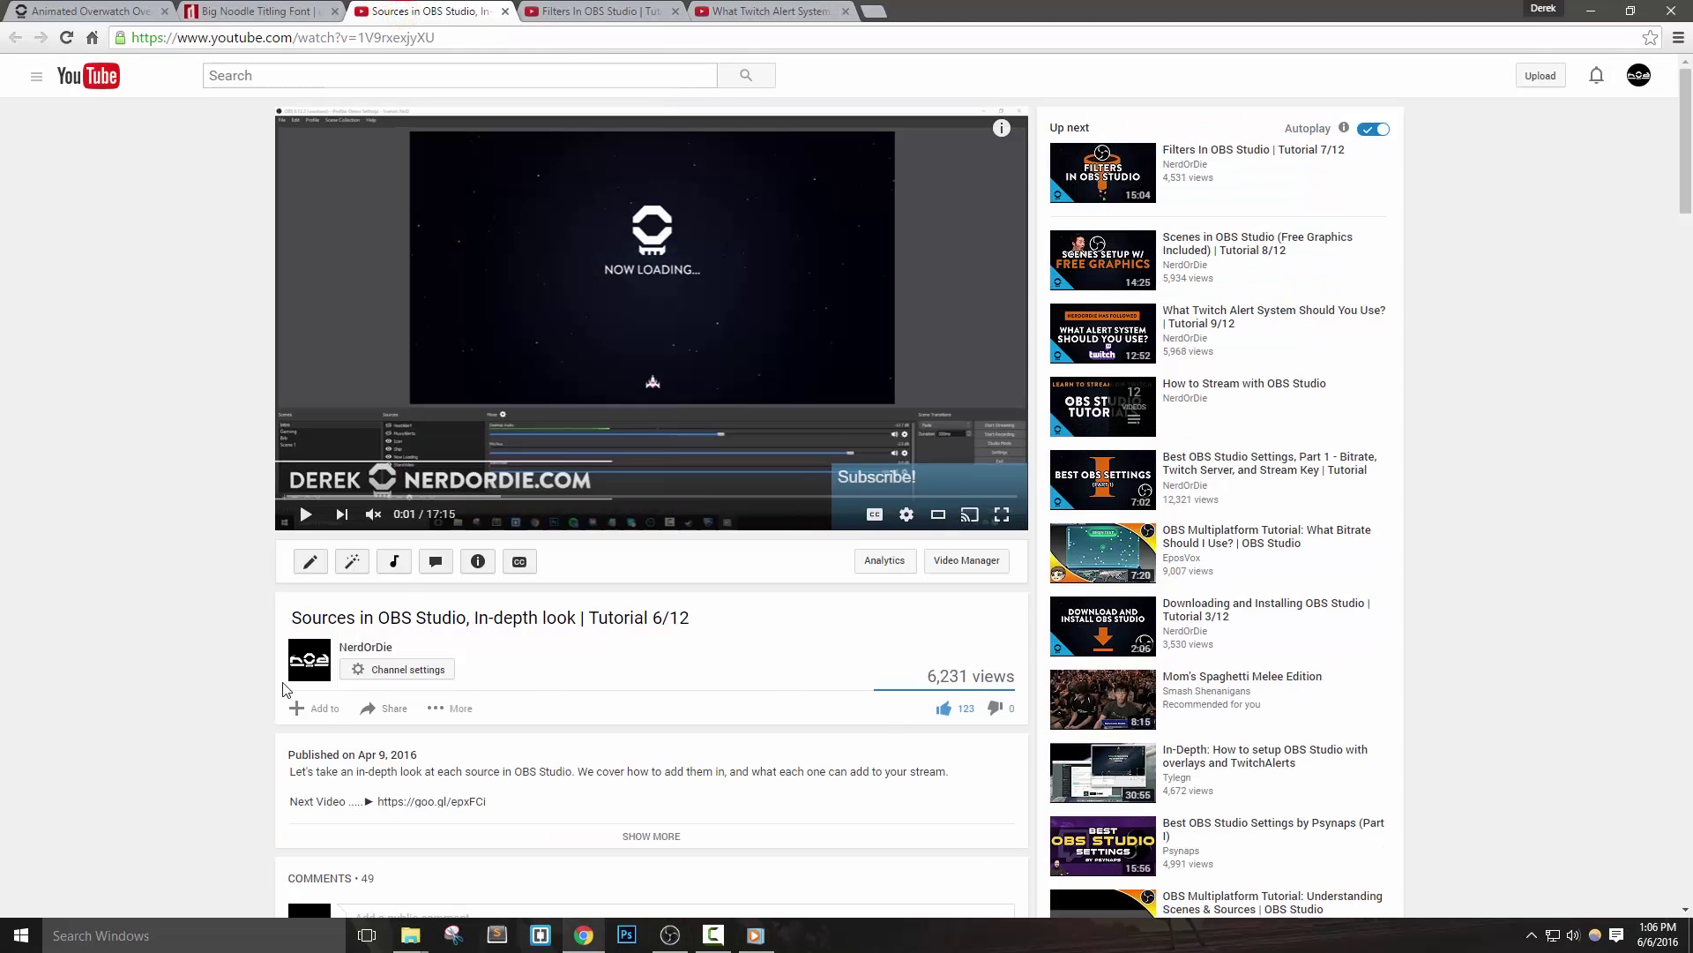
pyautogui.click(669, 938)
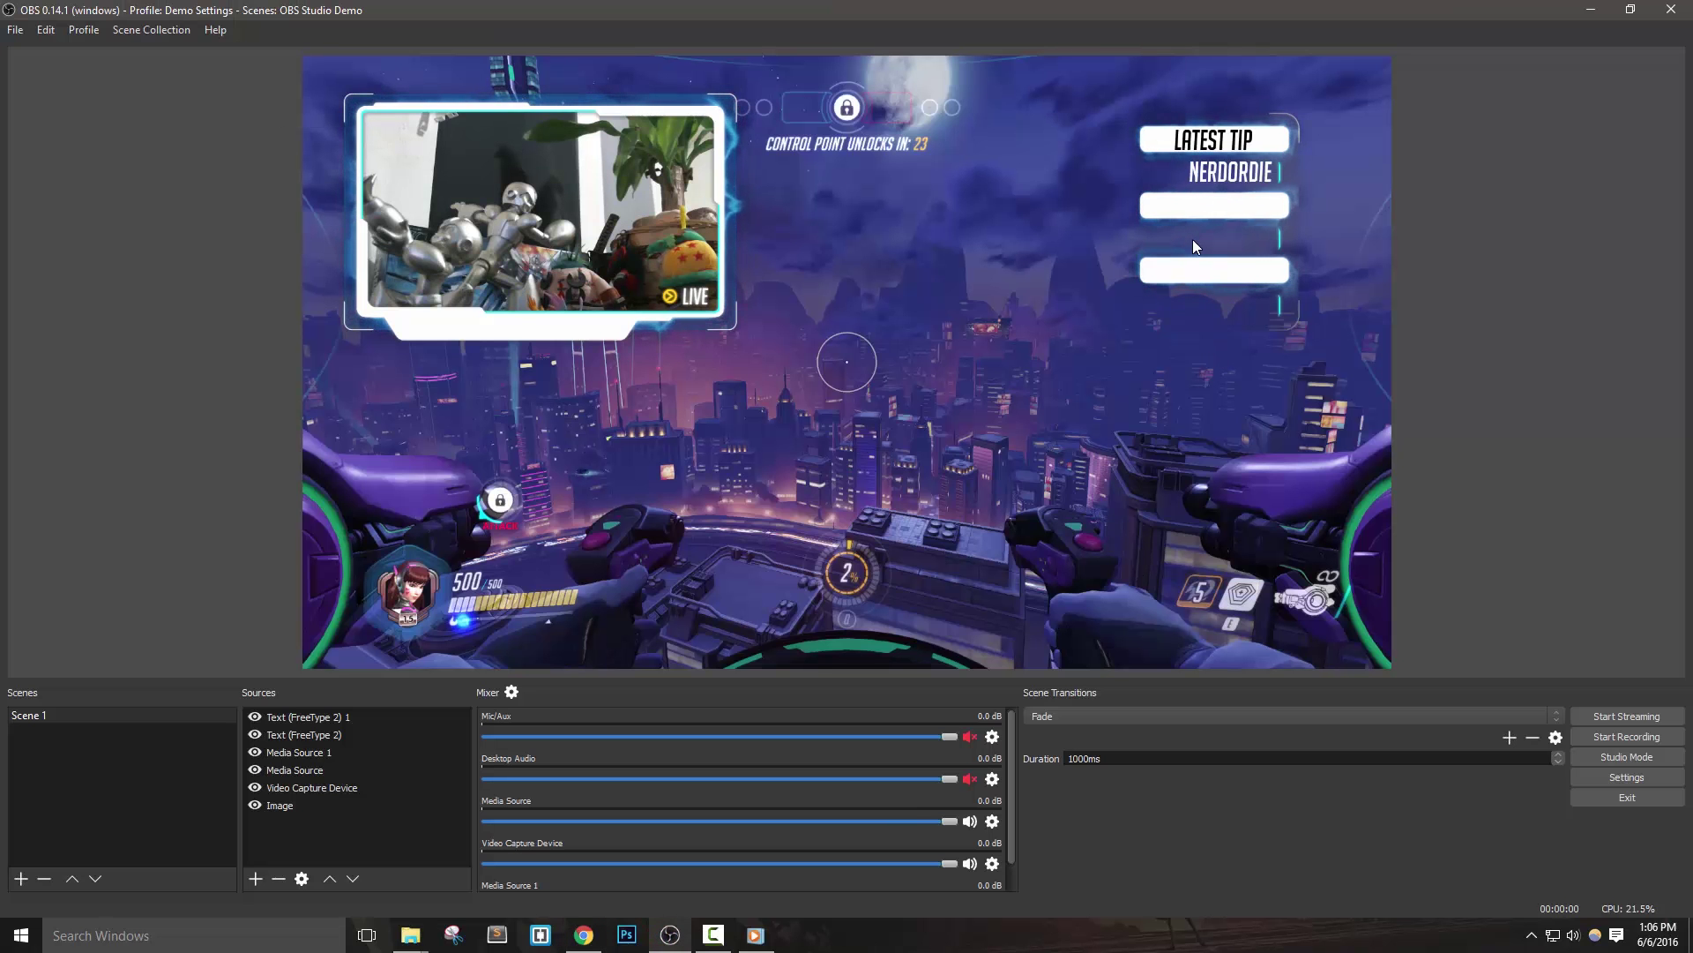
# Reset the tip panel overlay's transform.
pyautogui.click(1194, 212)
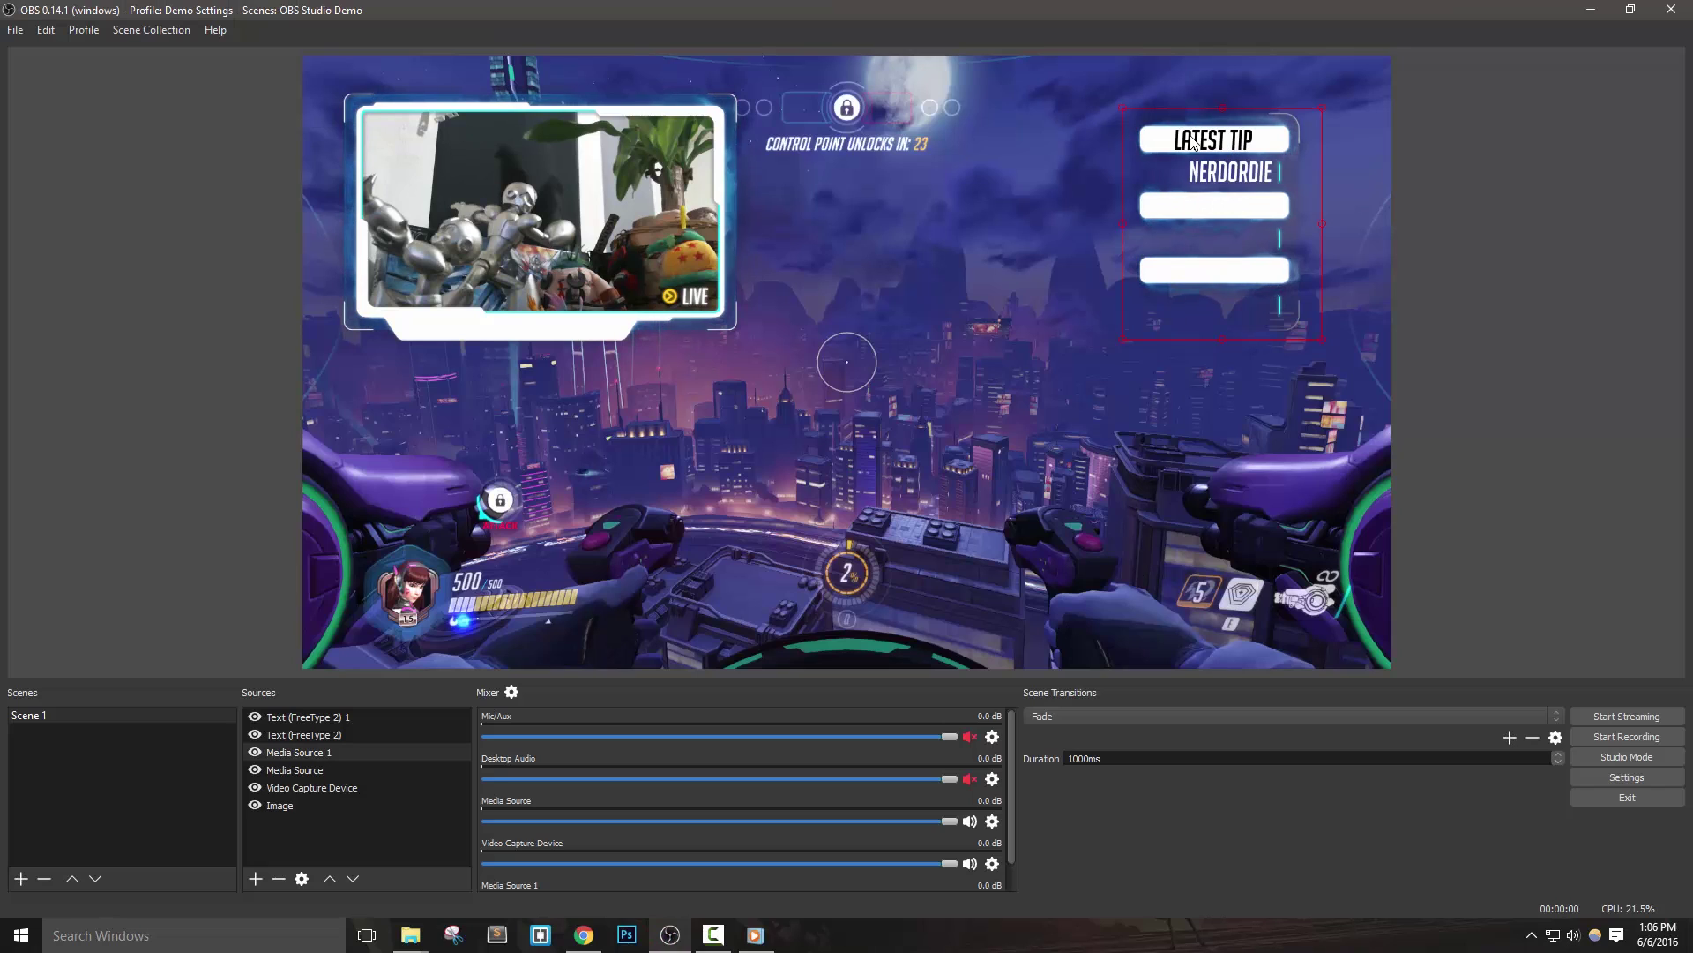
pyautogui.rightClick(1188, 213)
pyautogui.moveTo(1289, 365)
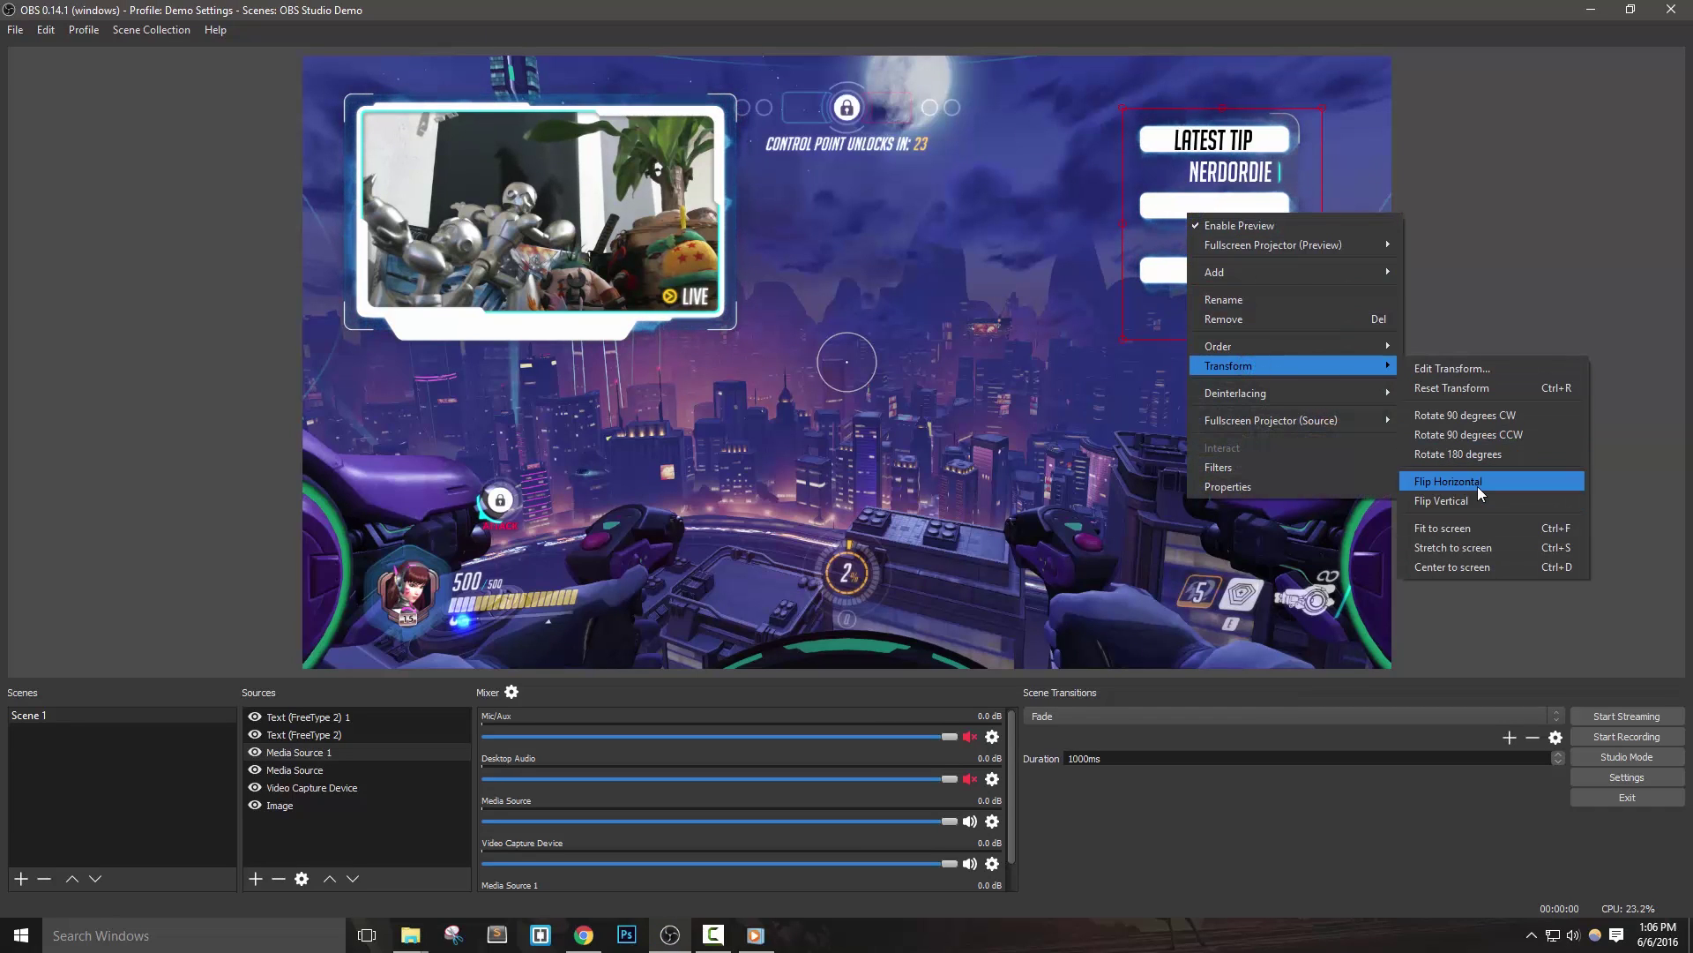
pyautogui.click(1477, 486)
# Reset the NERDORDIE text's transform, place it inside the Latest Tip box, and bring up the add-source list.
pyautogui.click(1237, 177)
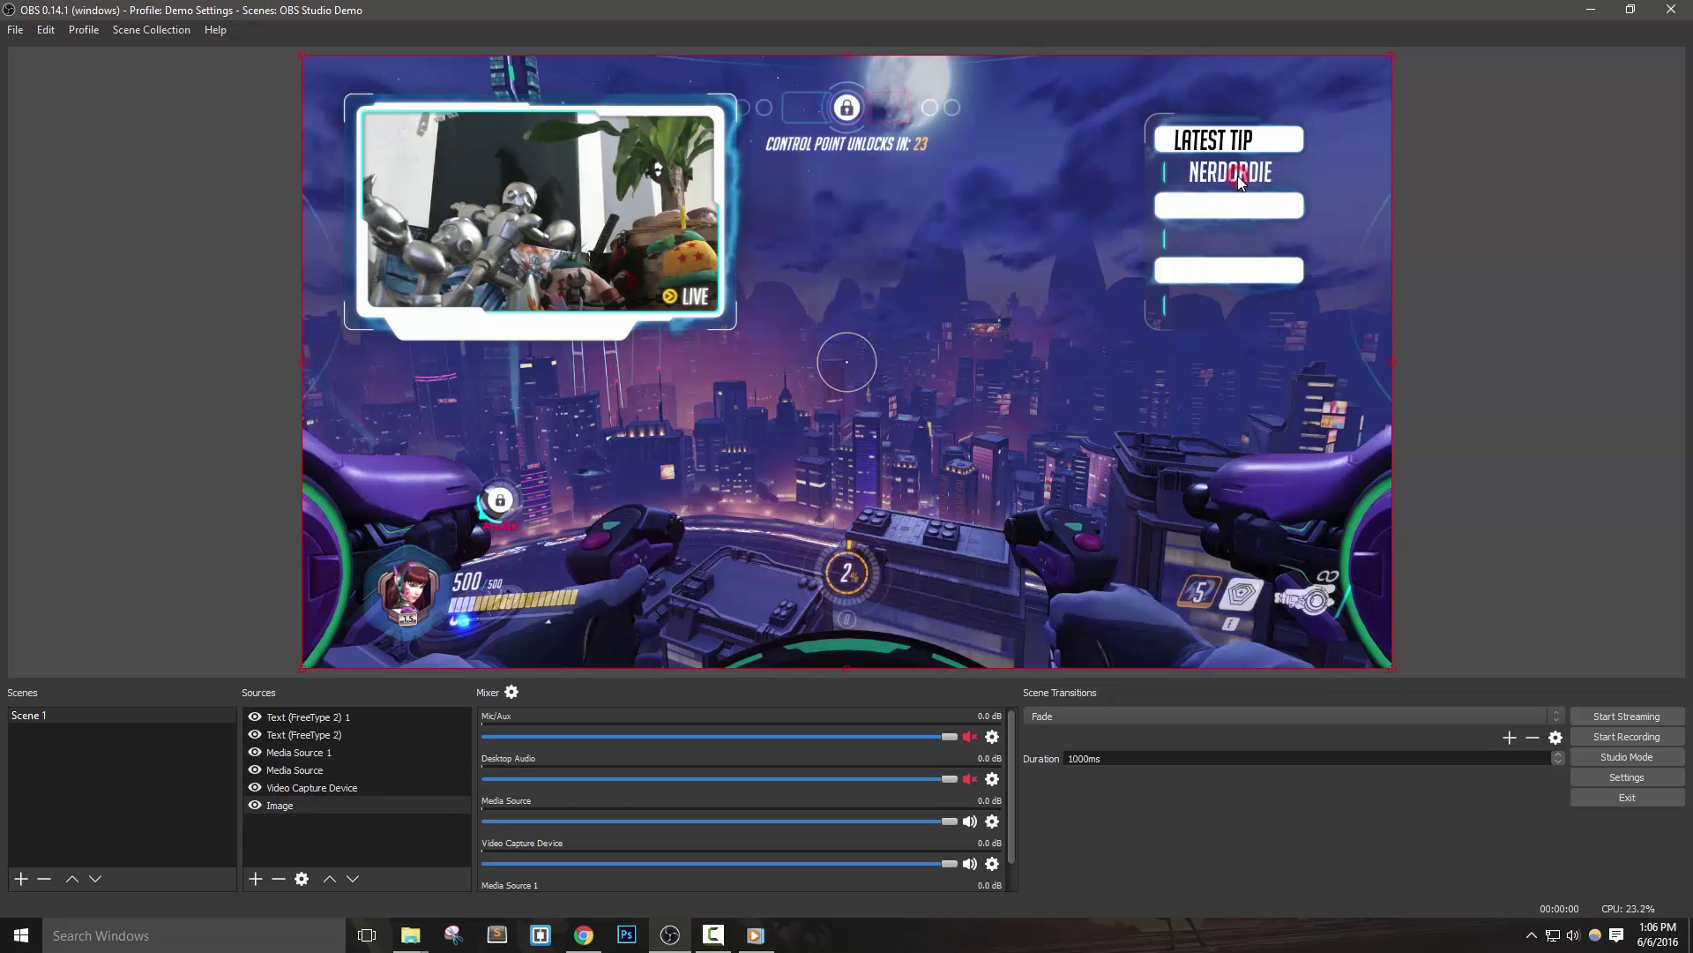
pyautogui.rightClick(1237, 173)
pyautogui.moveTo(1341, 321)
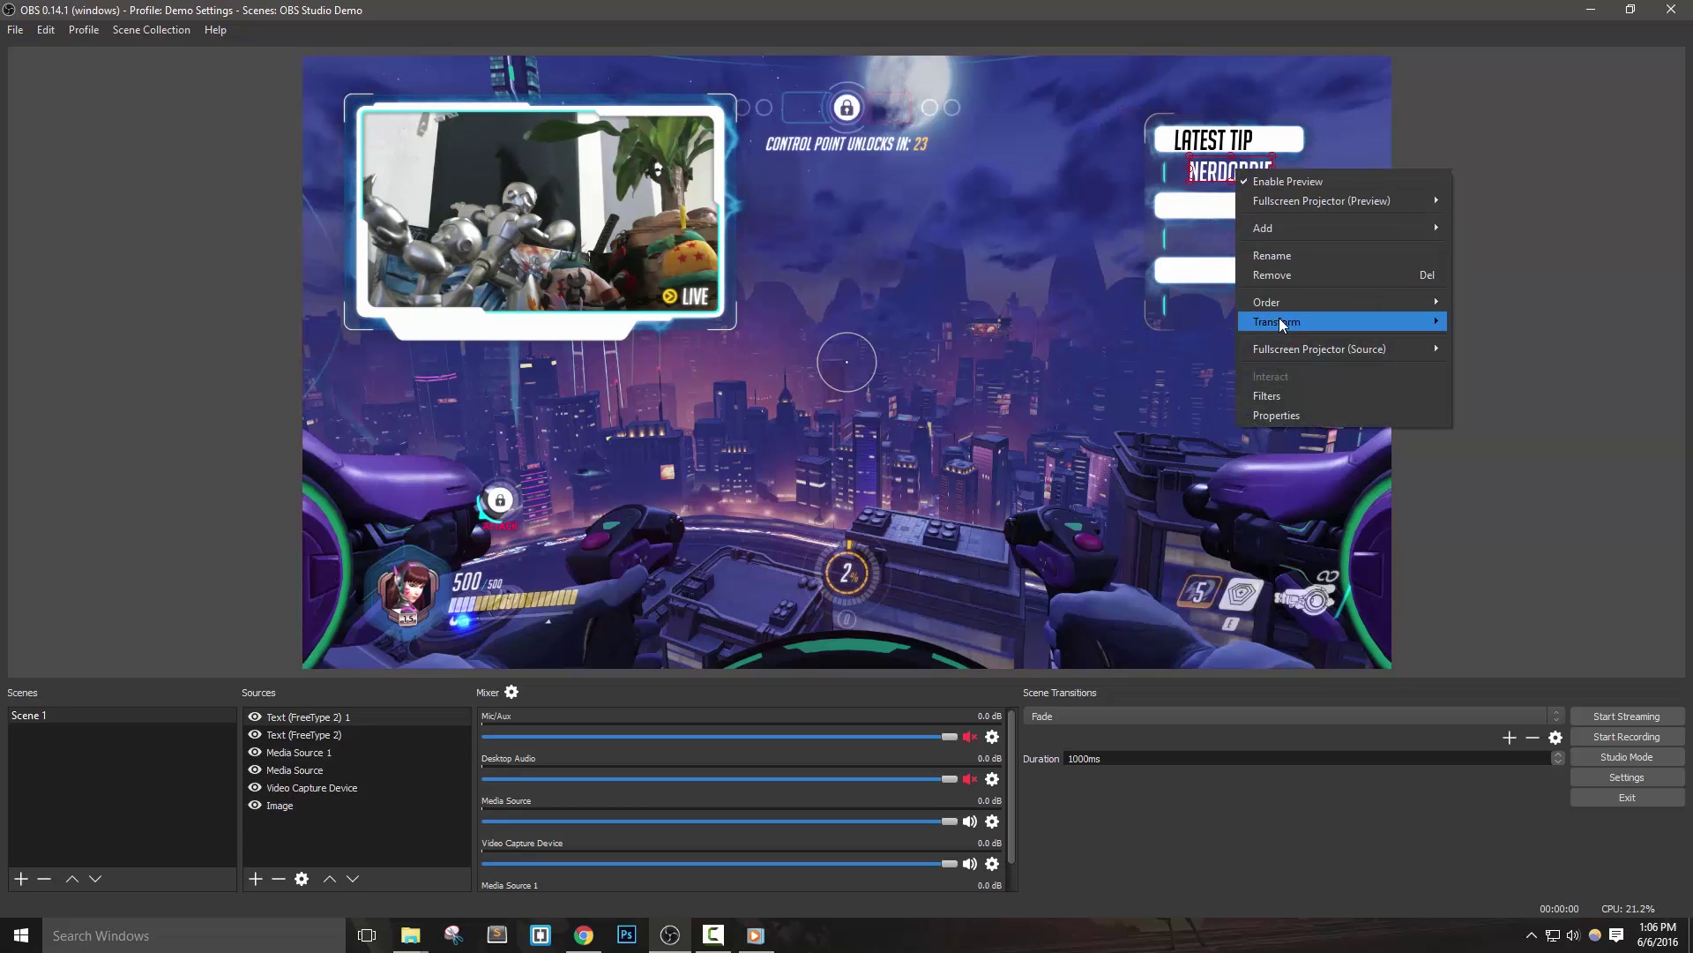
pyautogui.click(1506, 342)
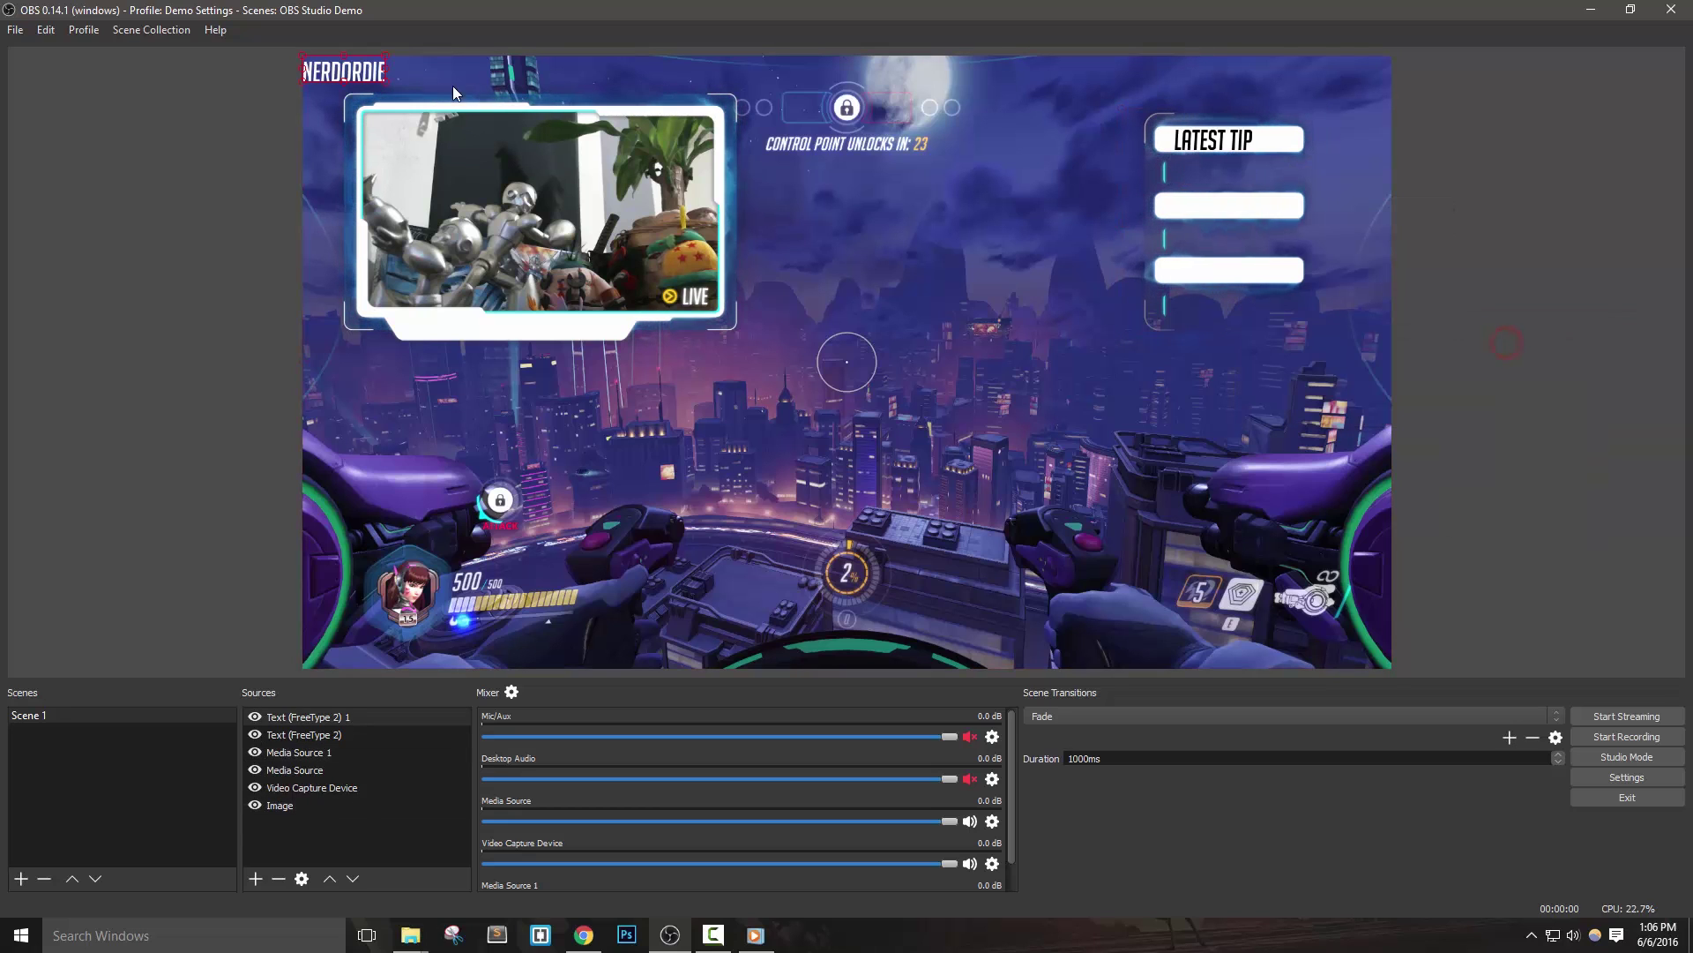
pyautogui.moveTo(341, 75); pyautogui.dragTo(1220, 176)
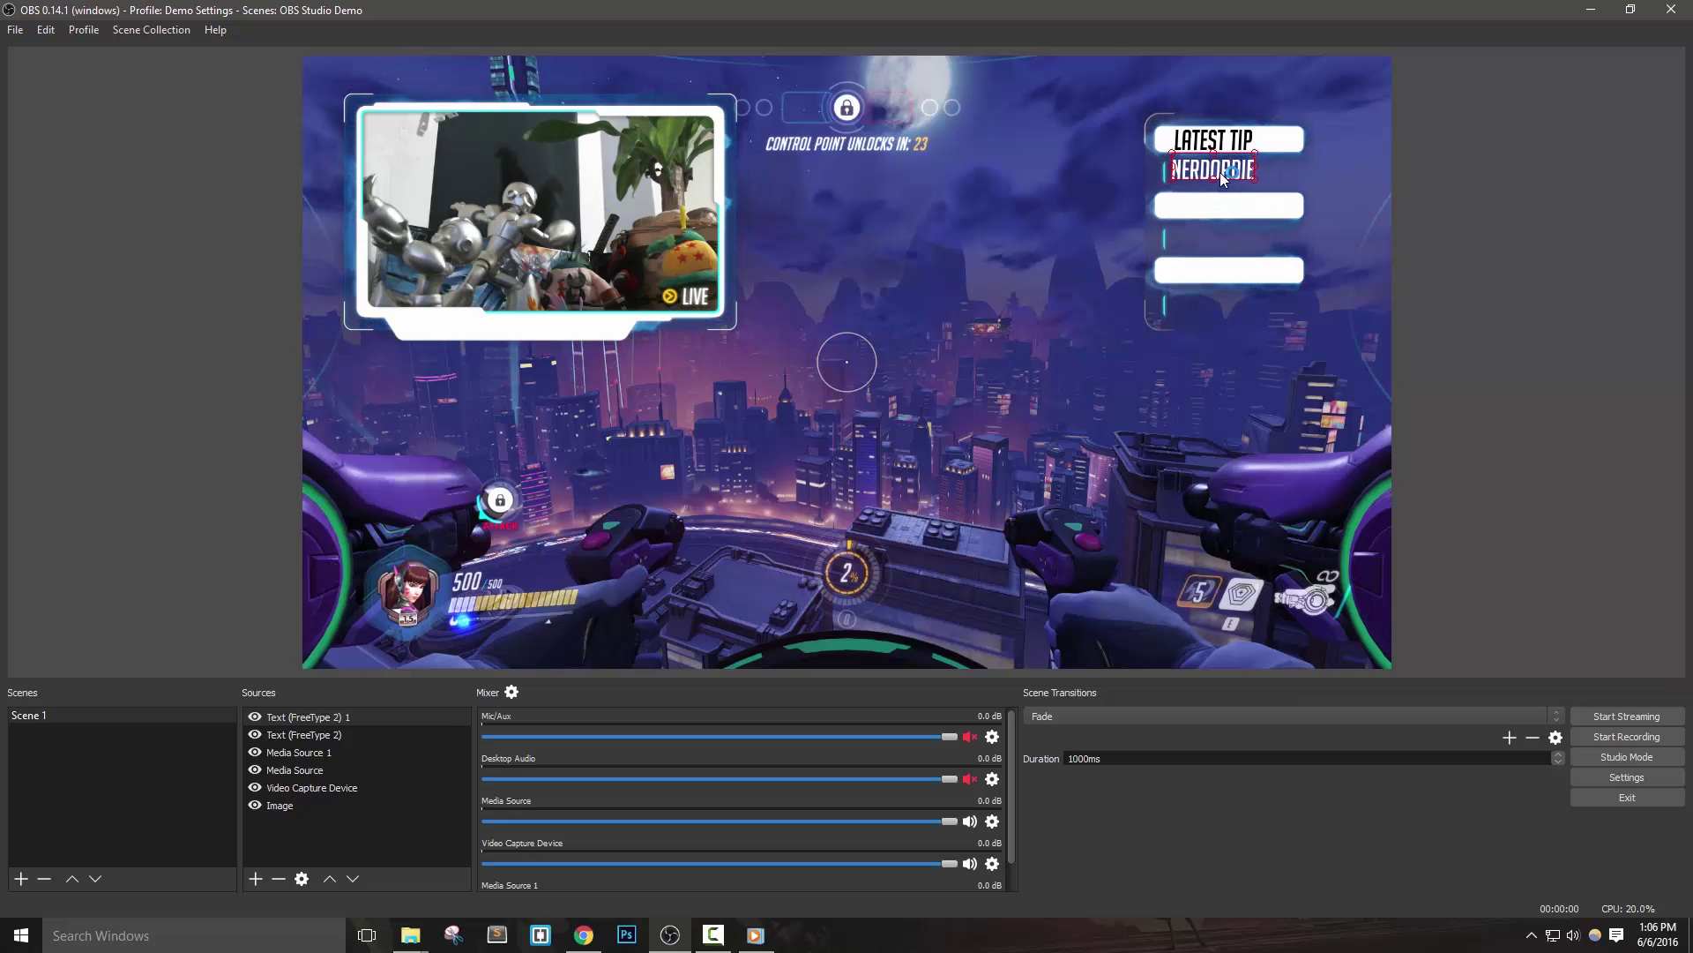
pyautogui.rightClick(372, 839)
pyautogui.moveTo(404, 852)
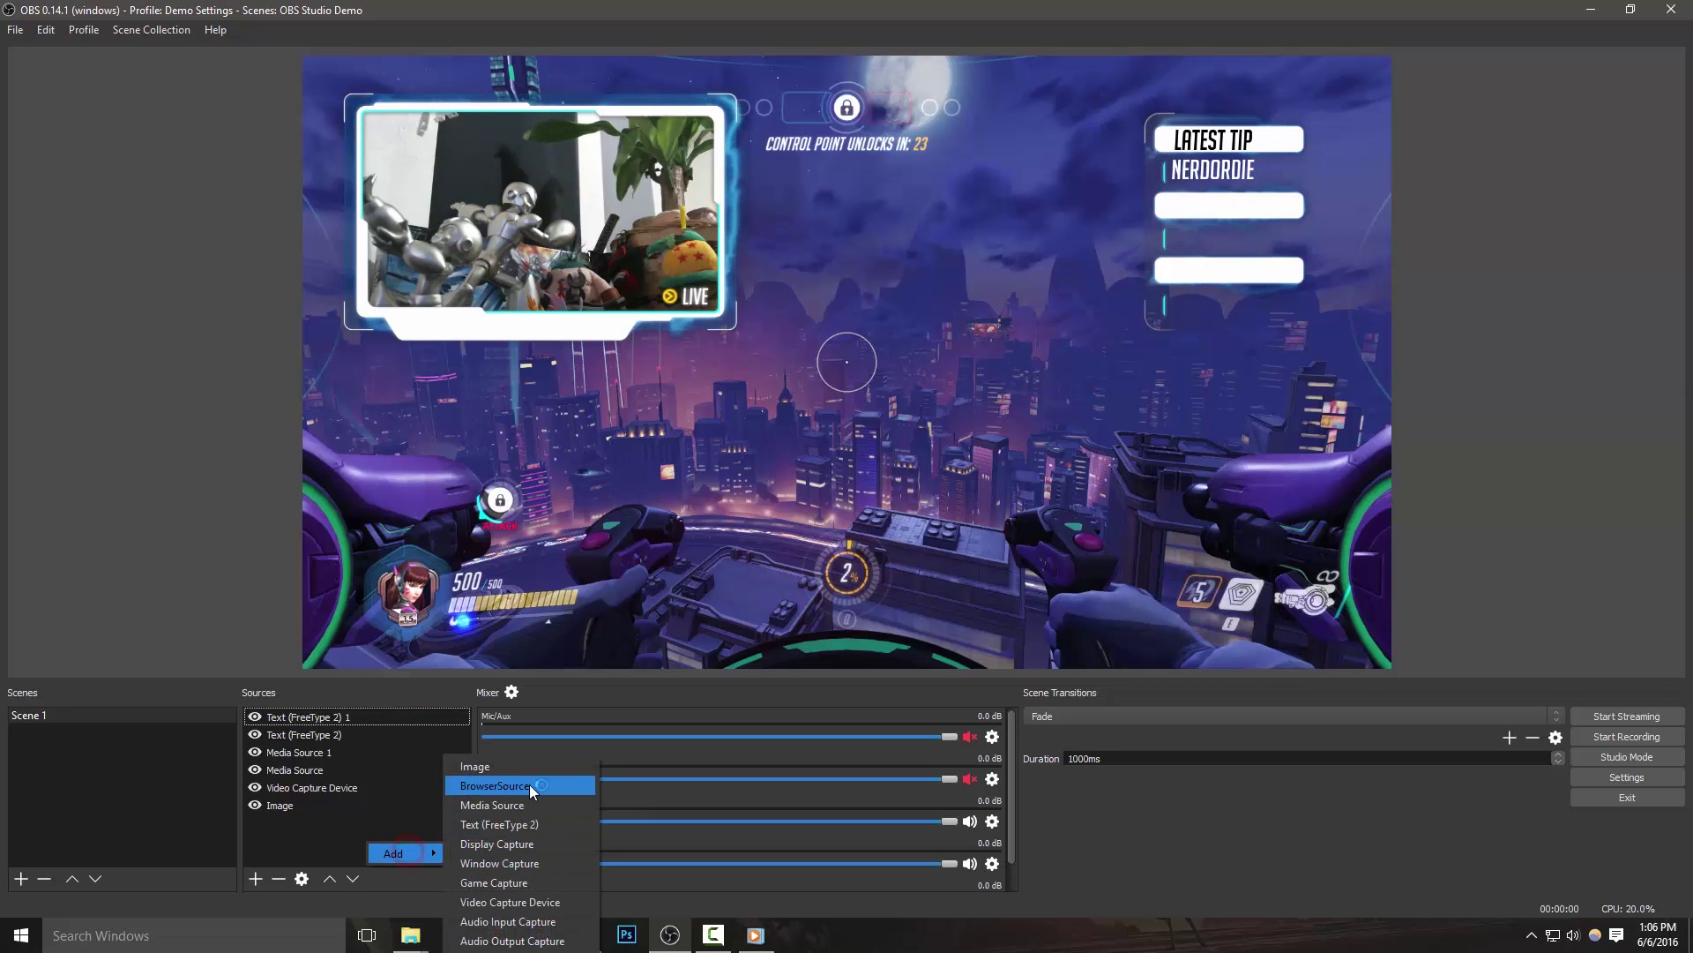
# Add a media source using bottom-hud-animated from the Overlay downloads folder.
pyautogui.click(526, 802)
pyautogui.click(908, 586)
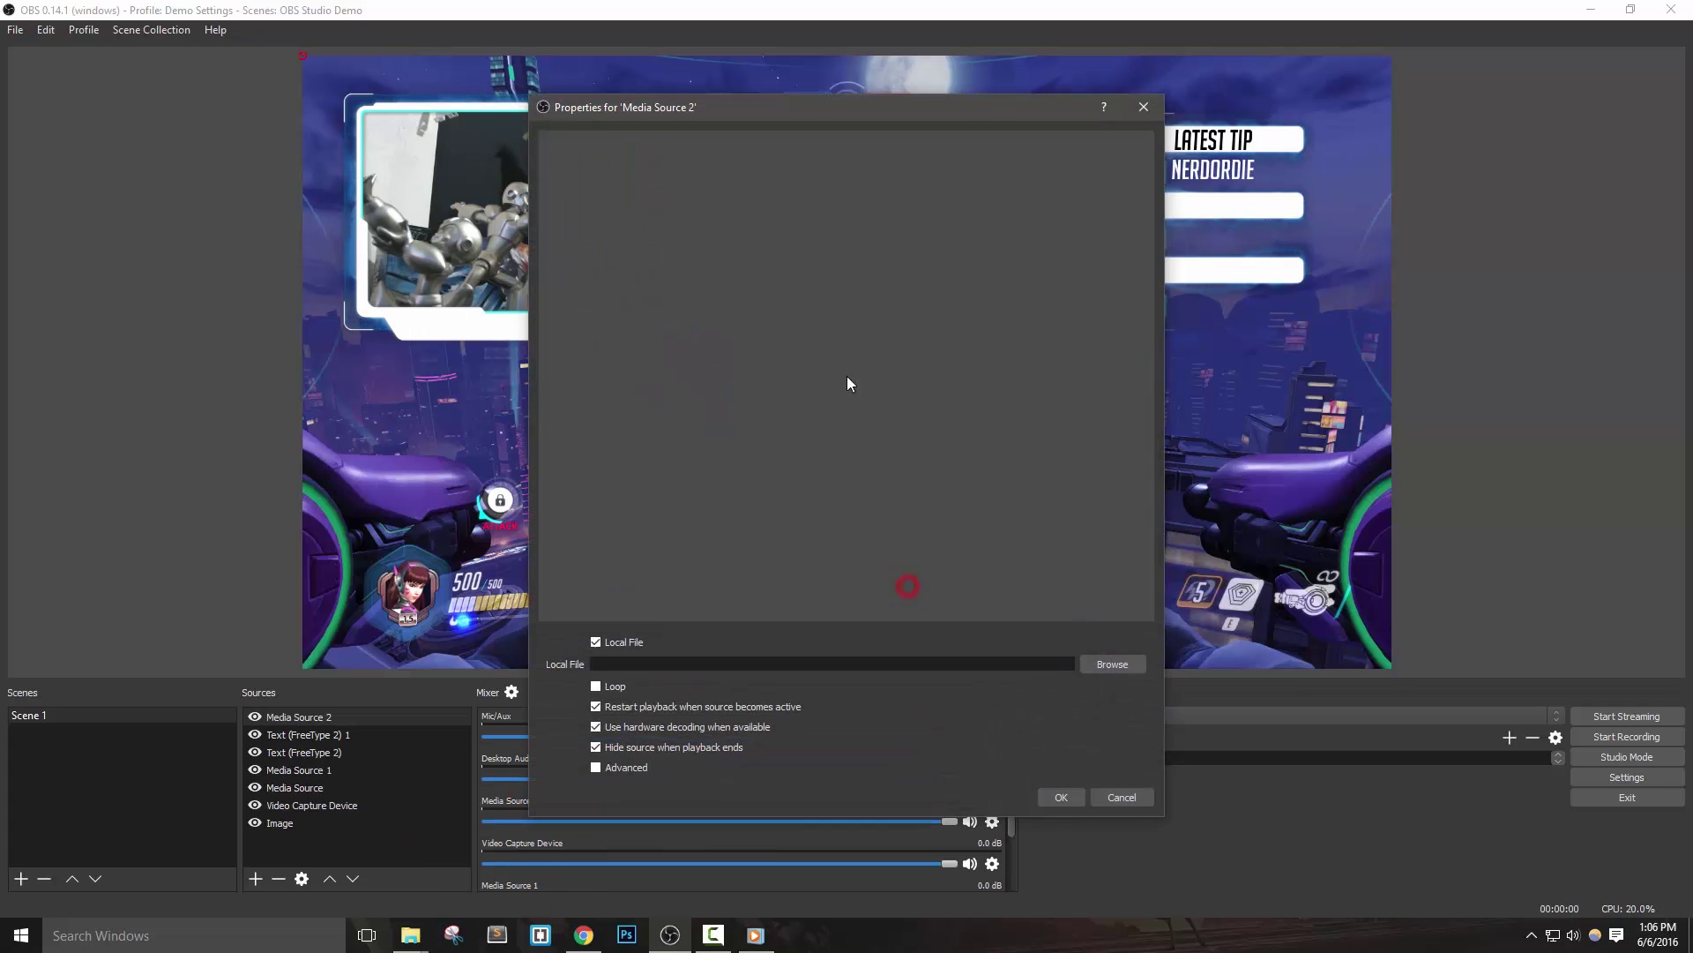
pyautogui.click(1113, 661)
pyautogui.doubleClick(740, 275)
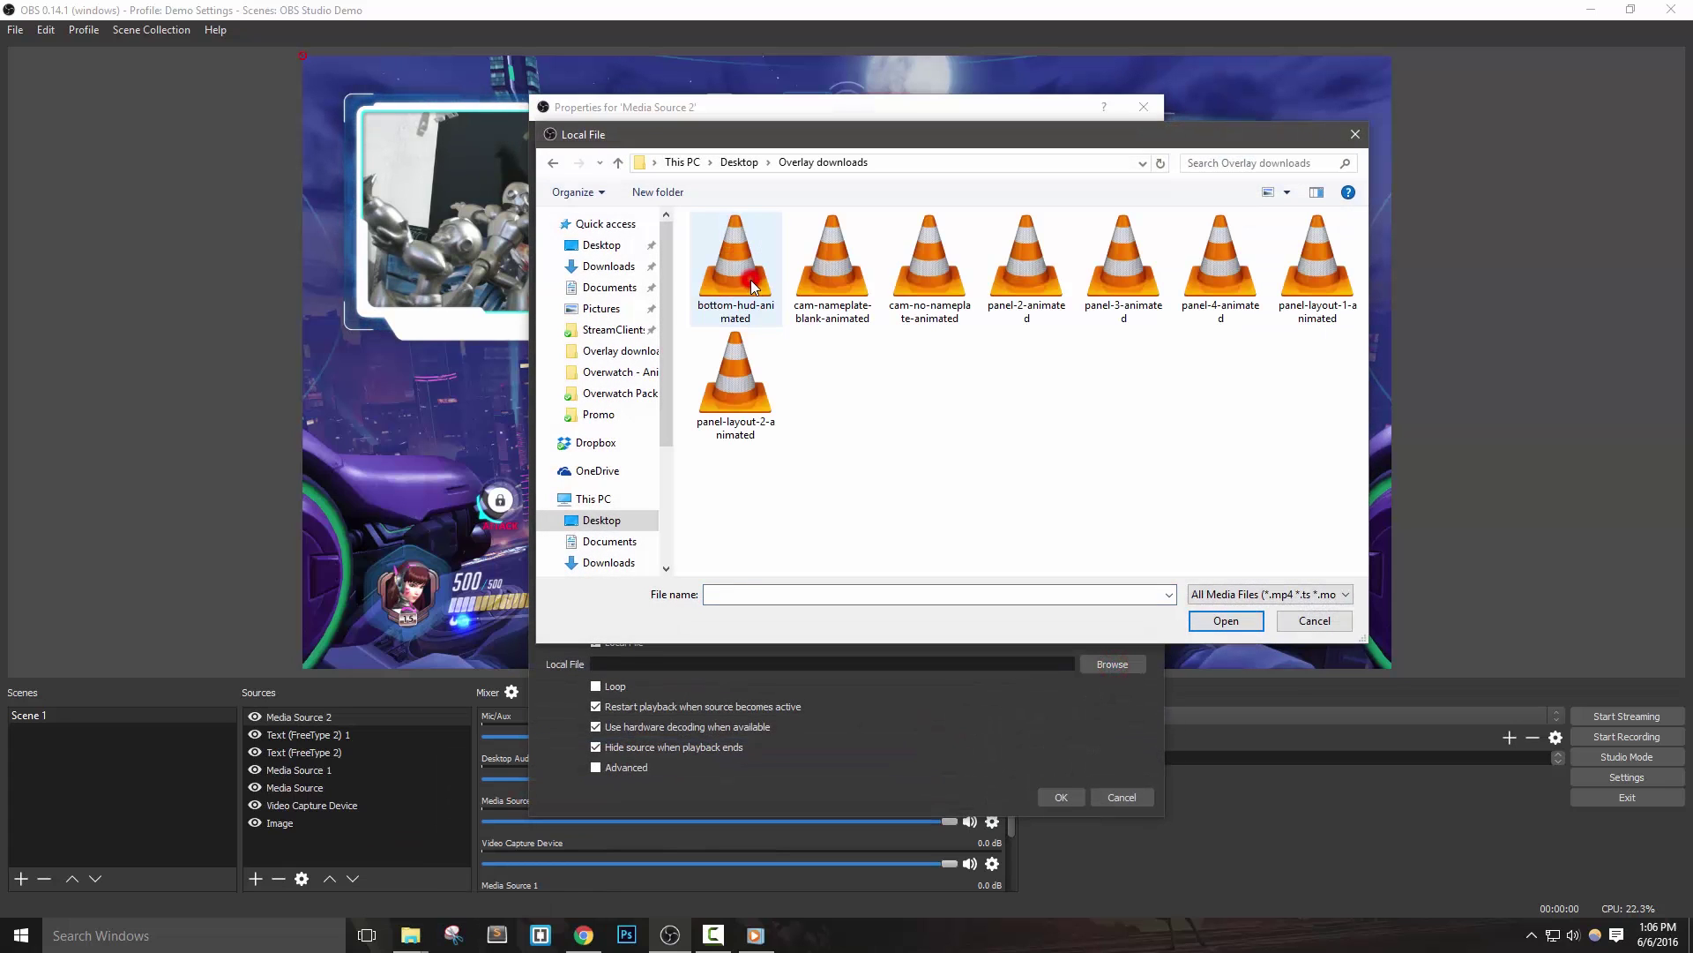
pyautogui.doubleClick(737, 261)
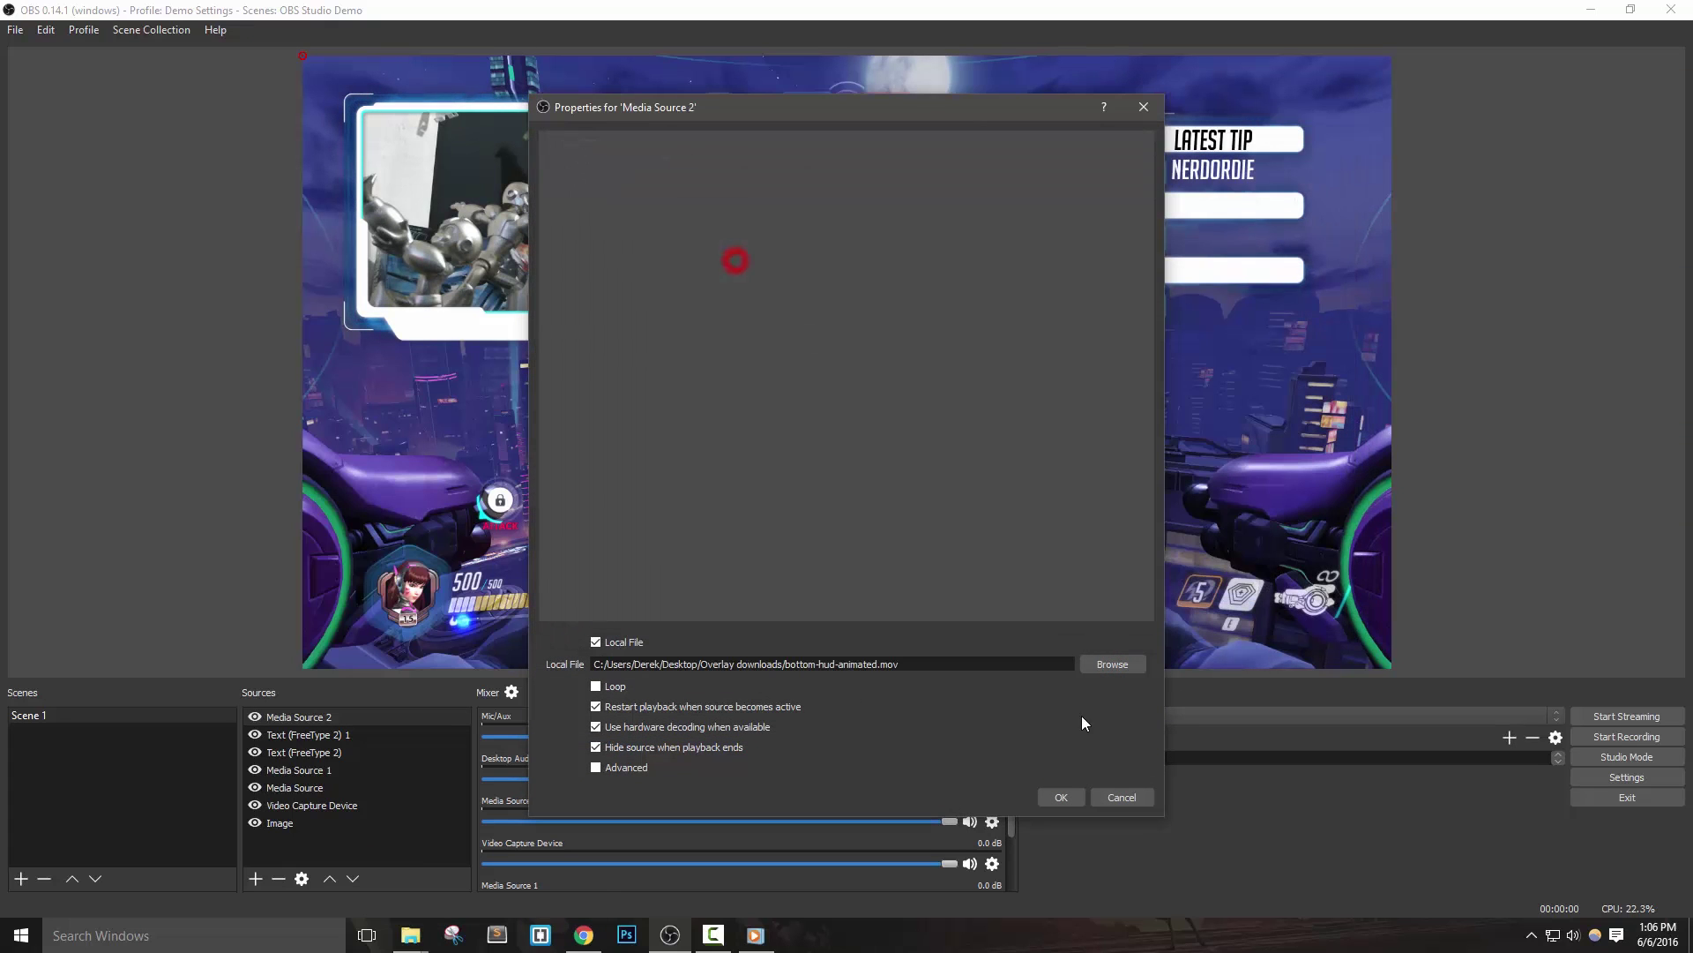
pyautogui.click(1069, 790)
# Flip the HUD bar vertically and reconfirm its media source settings.
pyautogui.rightClick(942, 417)
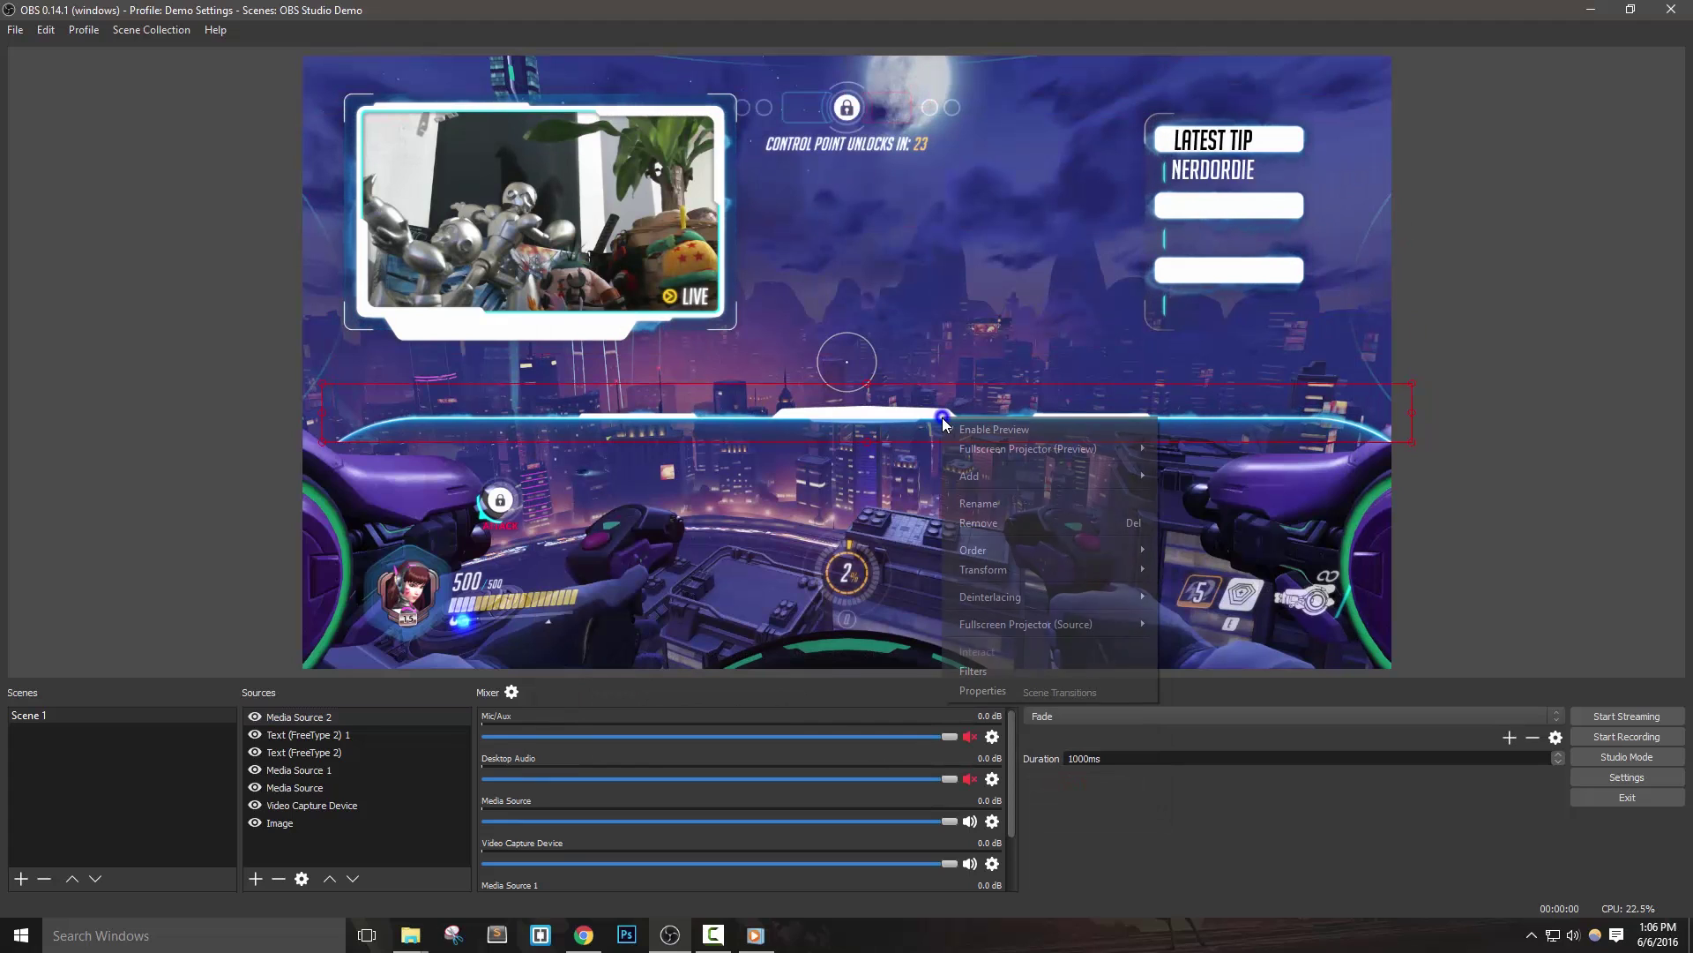
pyautogui.click(1012, 570)
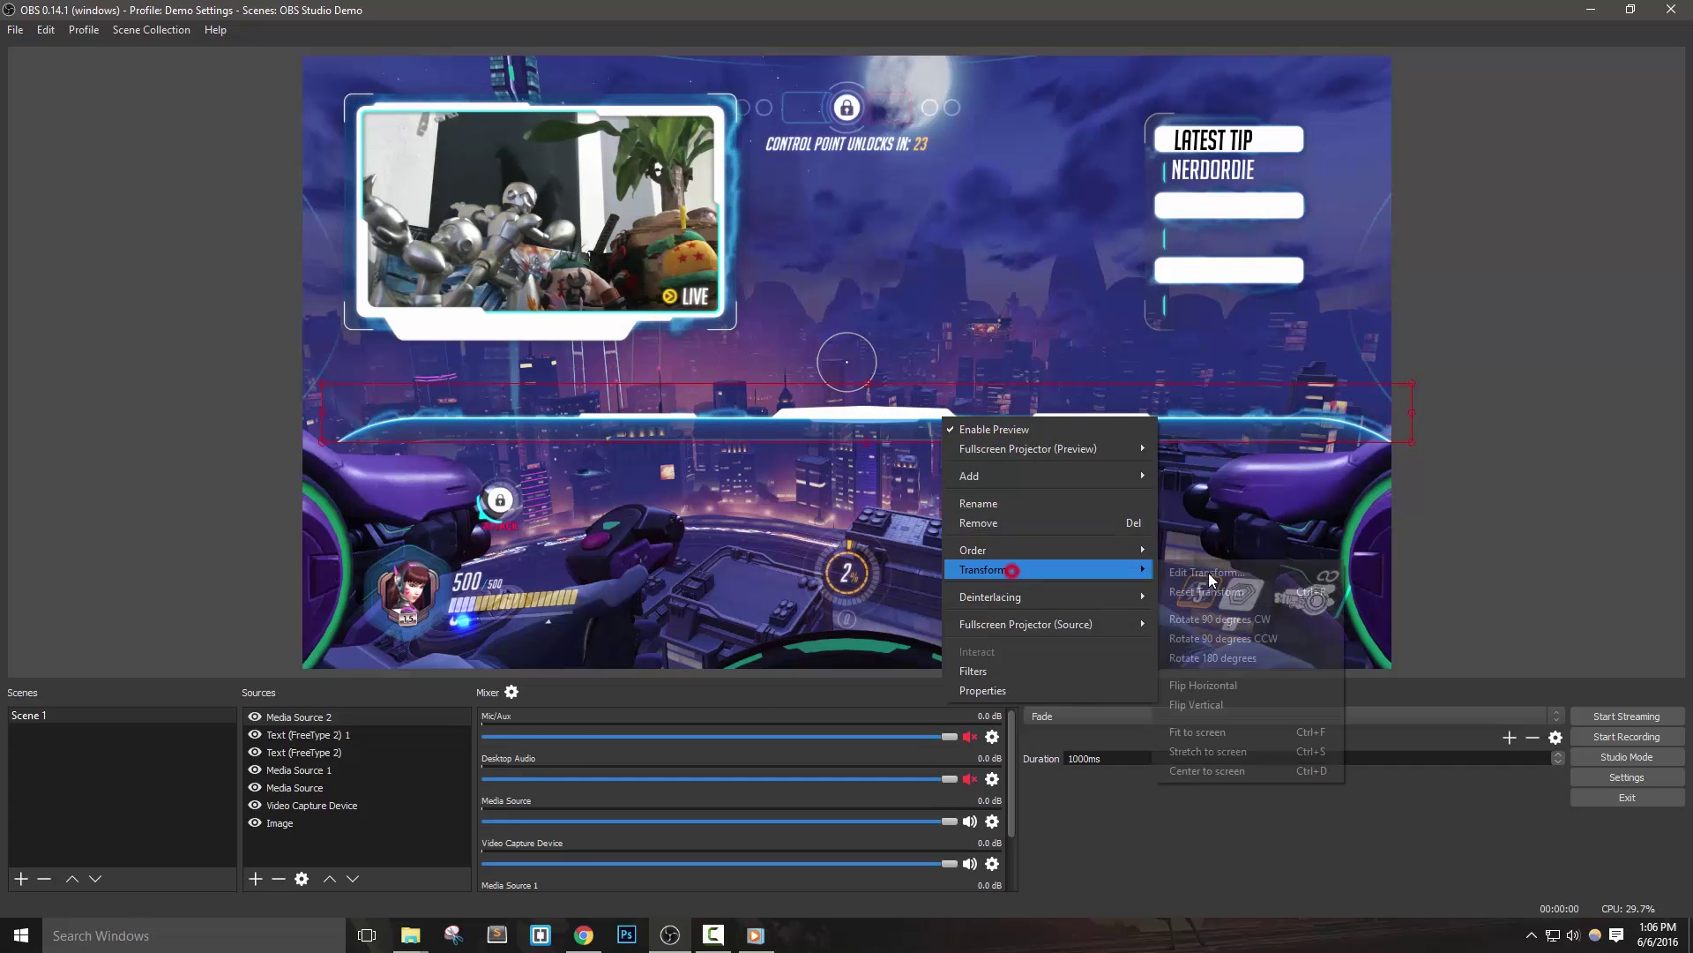
pyautogui.click(1237, 699)
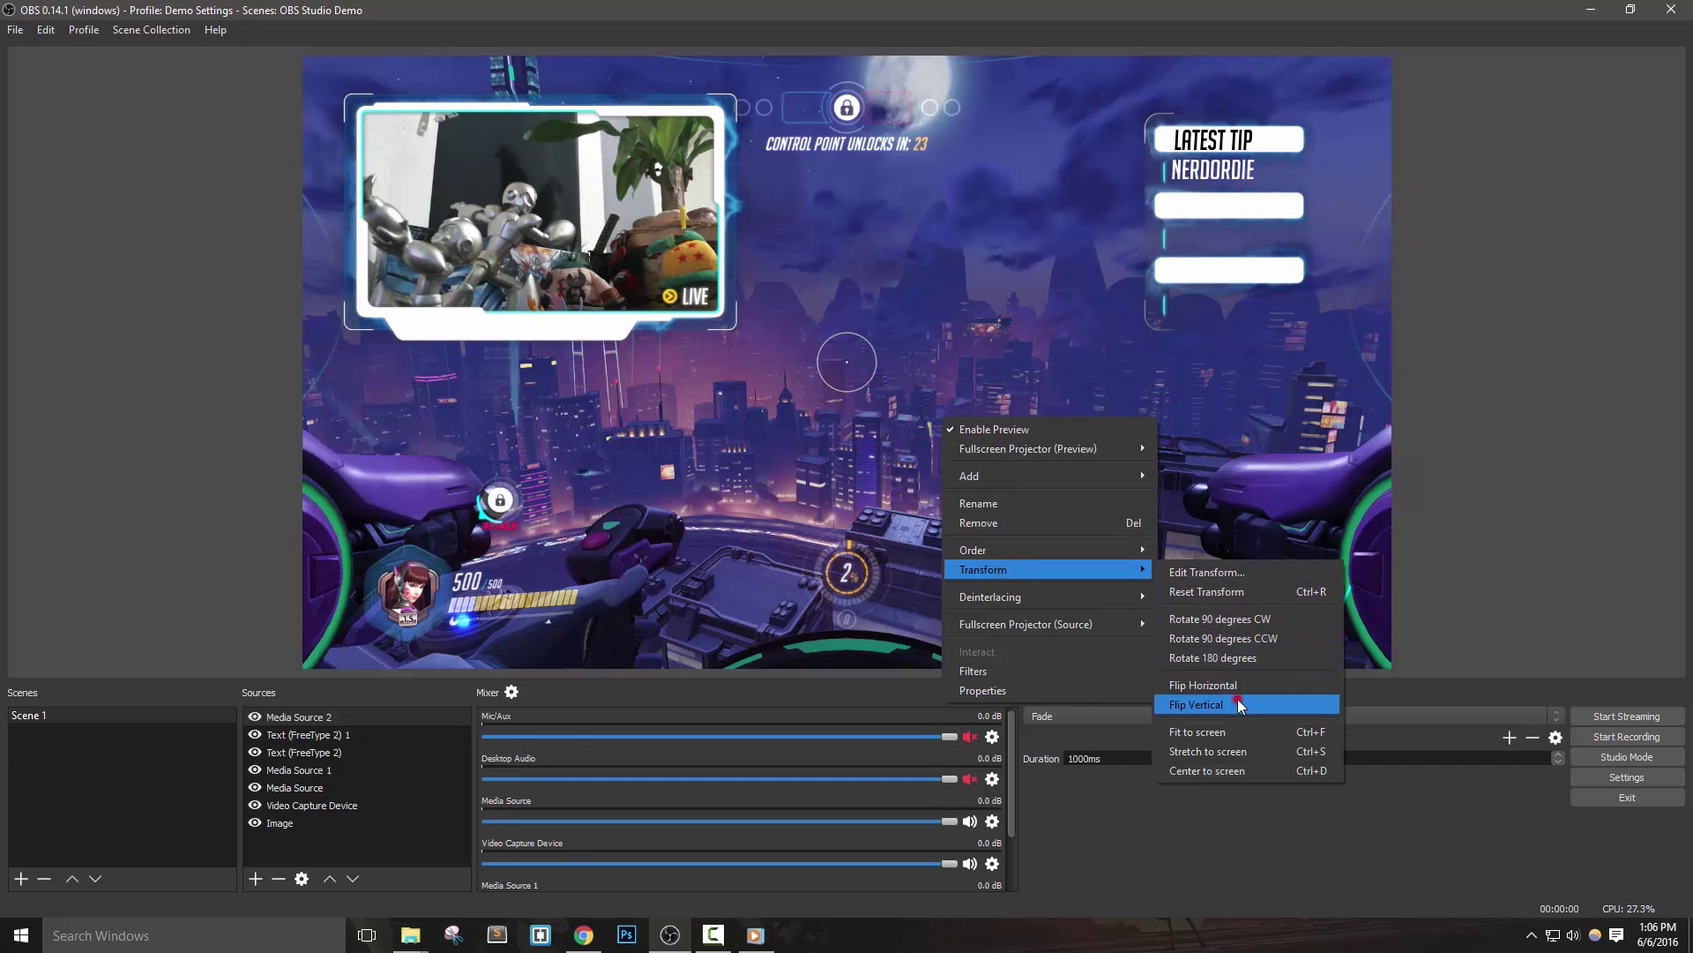
pyautogui.rightClick(361, 713)
pyautogui.click(510, 939)
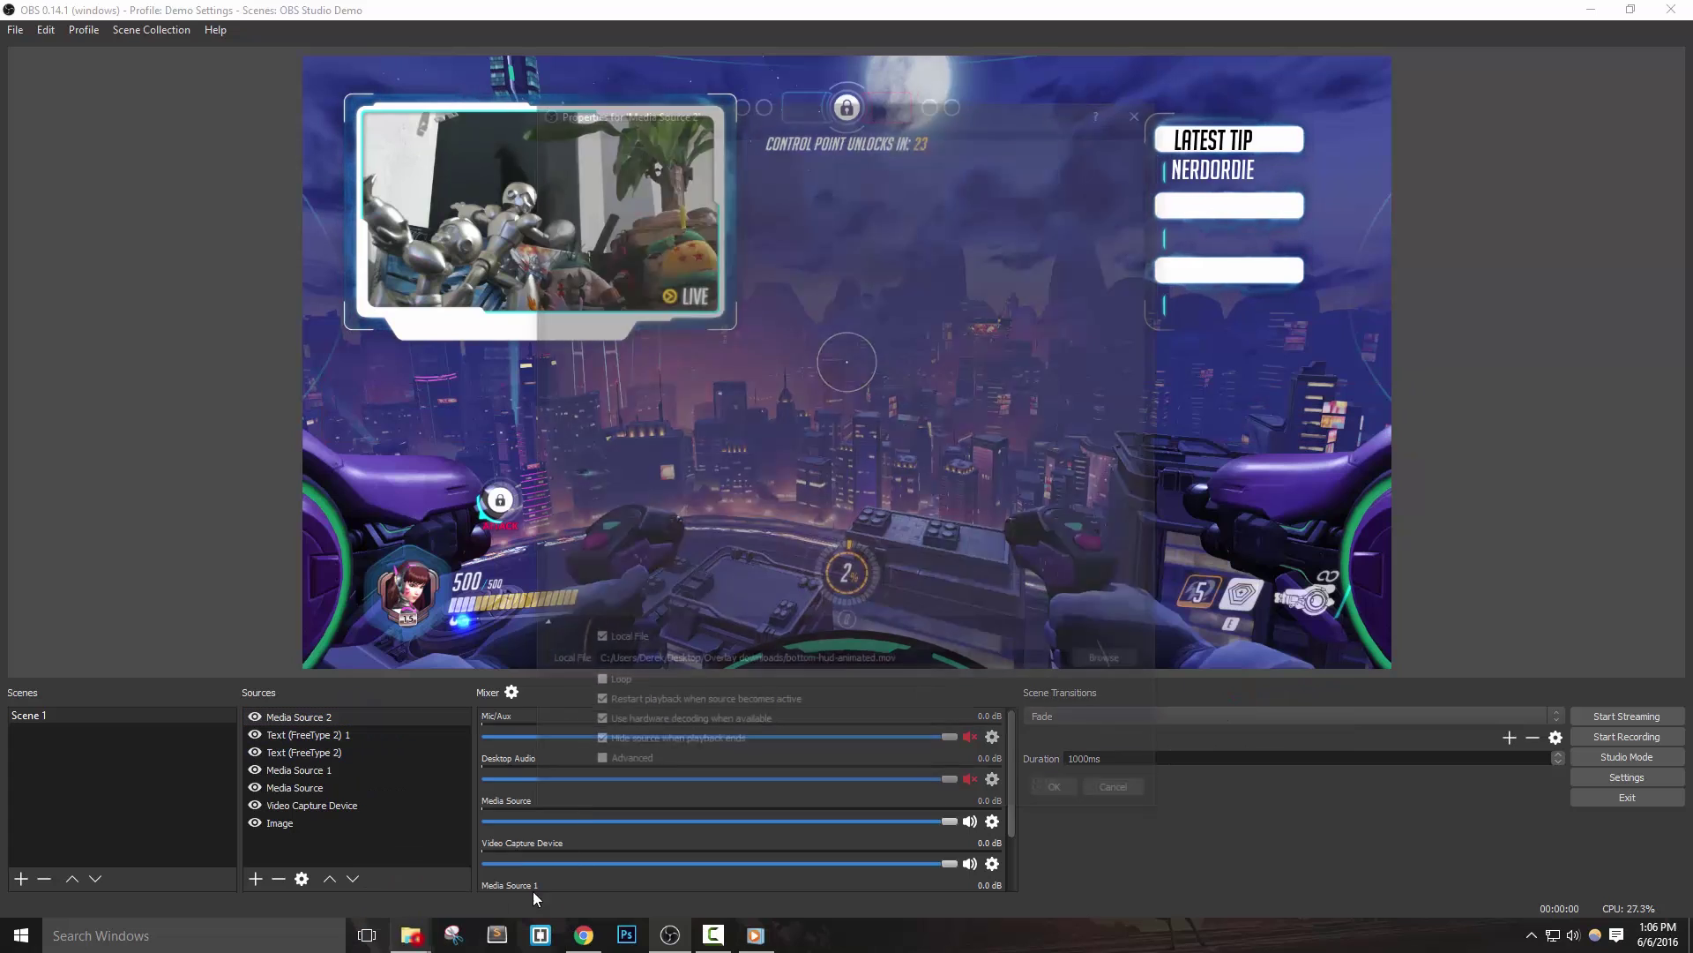
pyautogui.click(1063, 798)
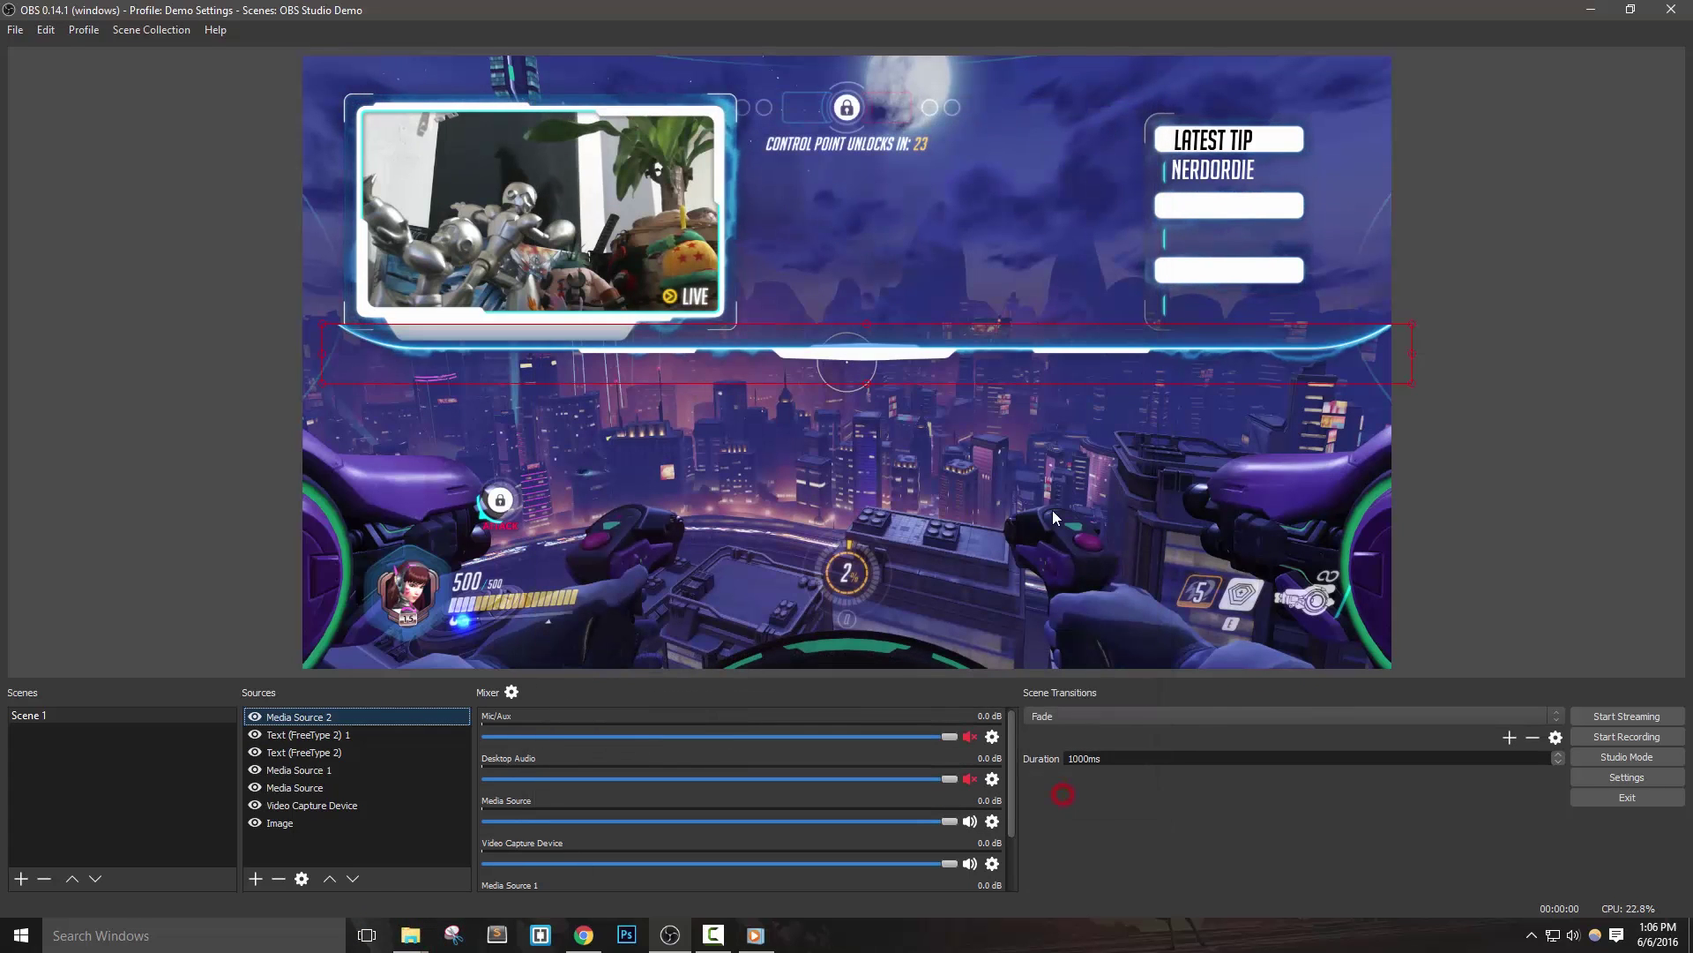
# Reset the HUD bar's transform and drop it at the scene's bottom edge.
pyautogui.rightClick(976, 467)
pyautogui.moveTo(1018, 619)
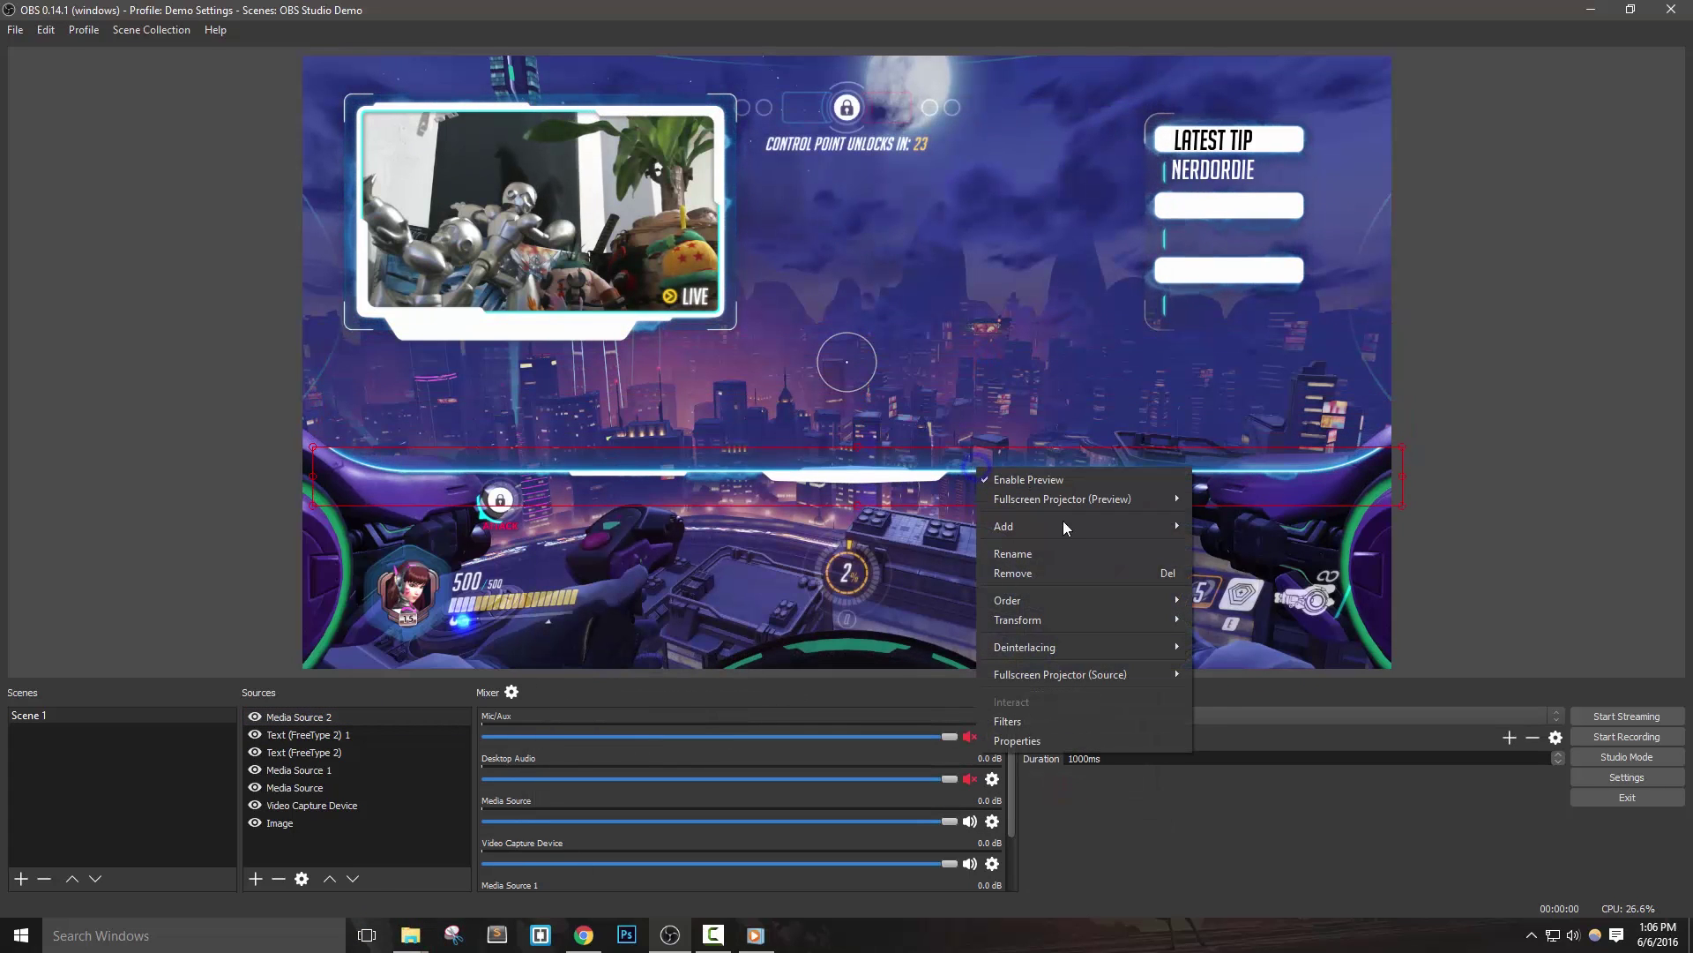
pyautogui.click(1268, 646)
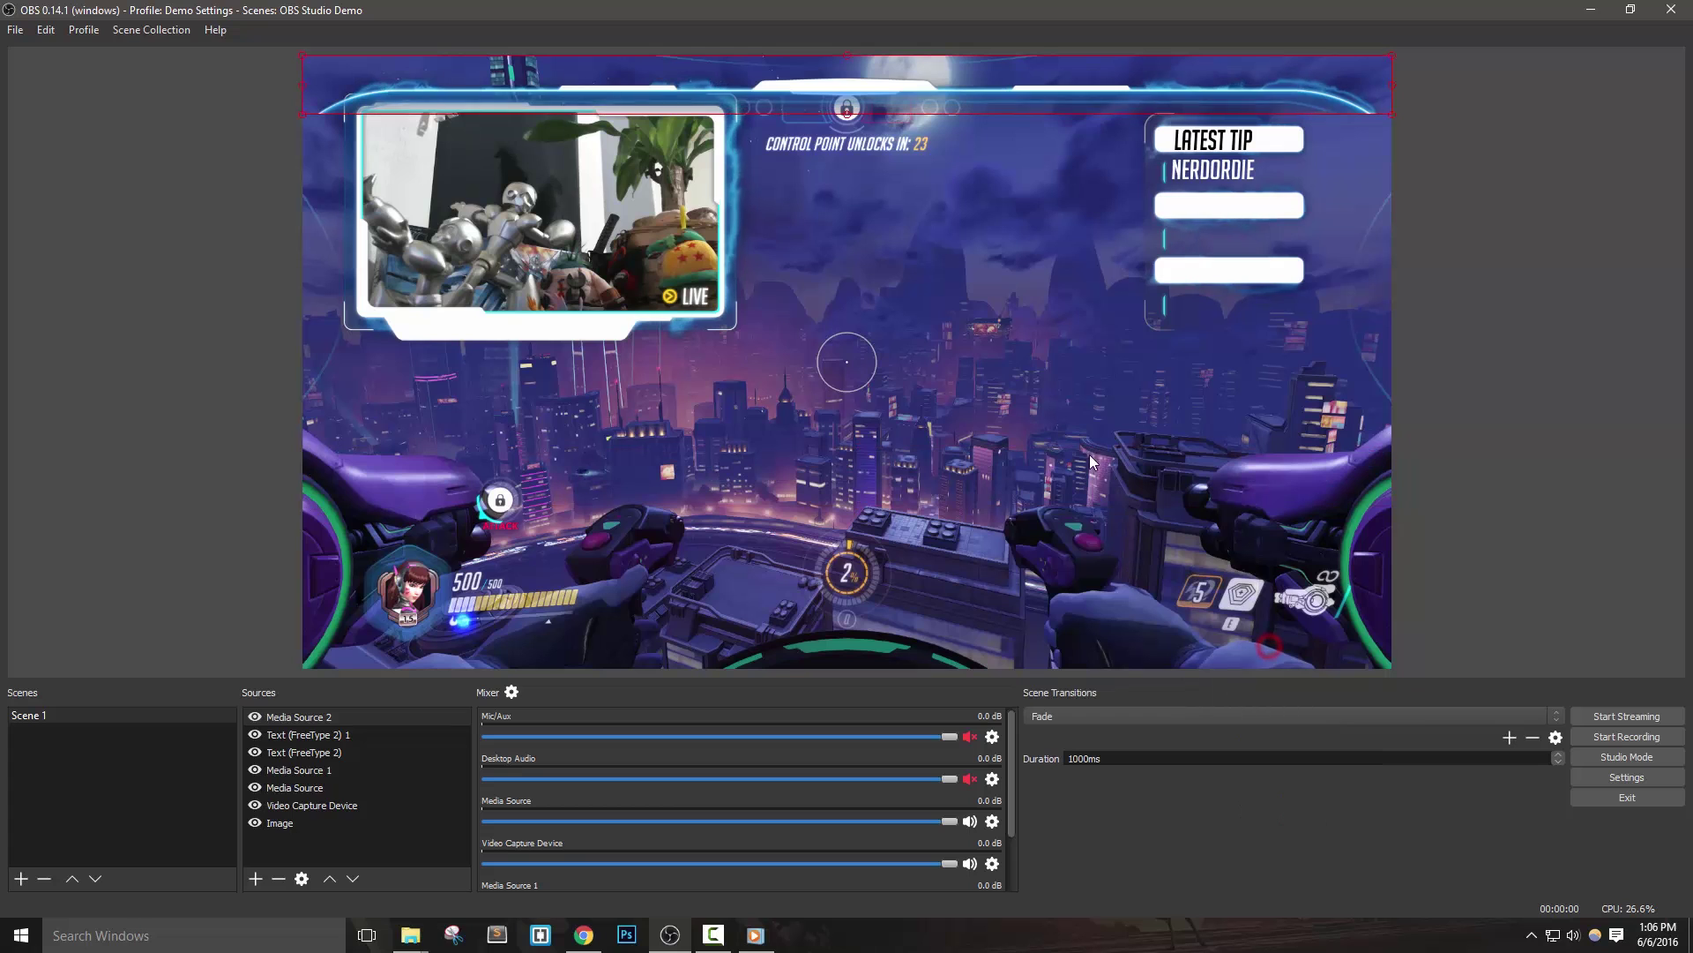
pyautogui.moveTo(969, 78); pyautogui.dragTo(964, 623)
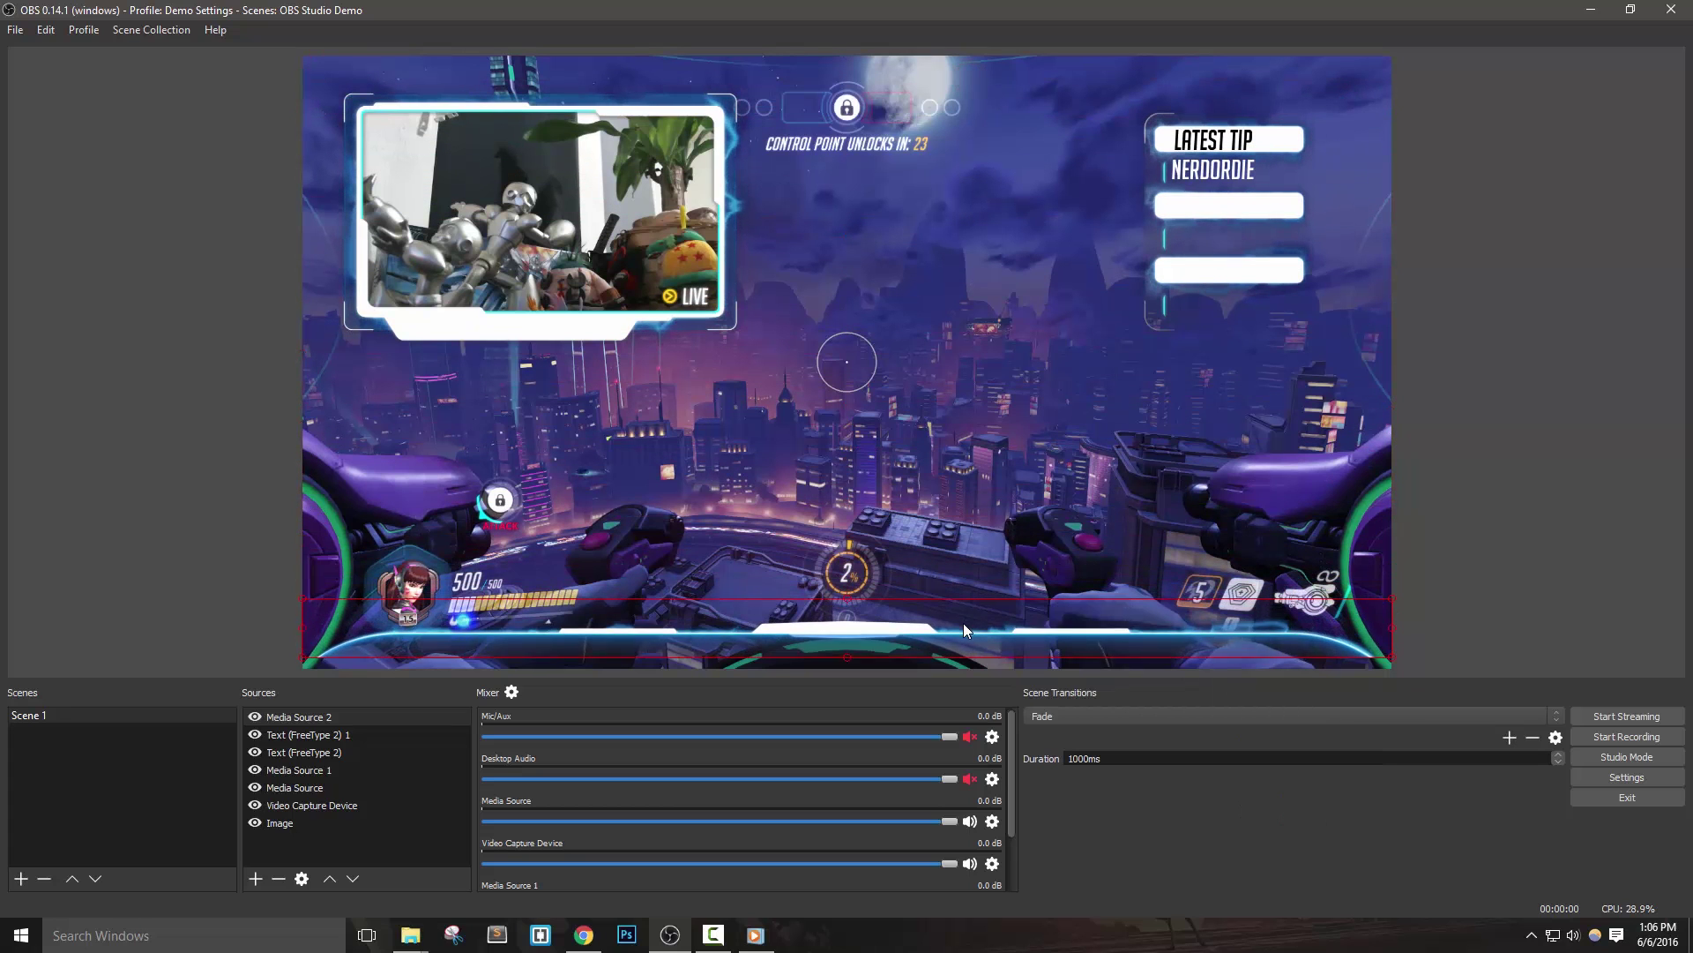
pyautogui.click(1489, 483)
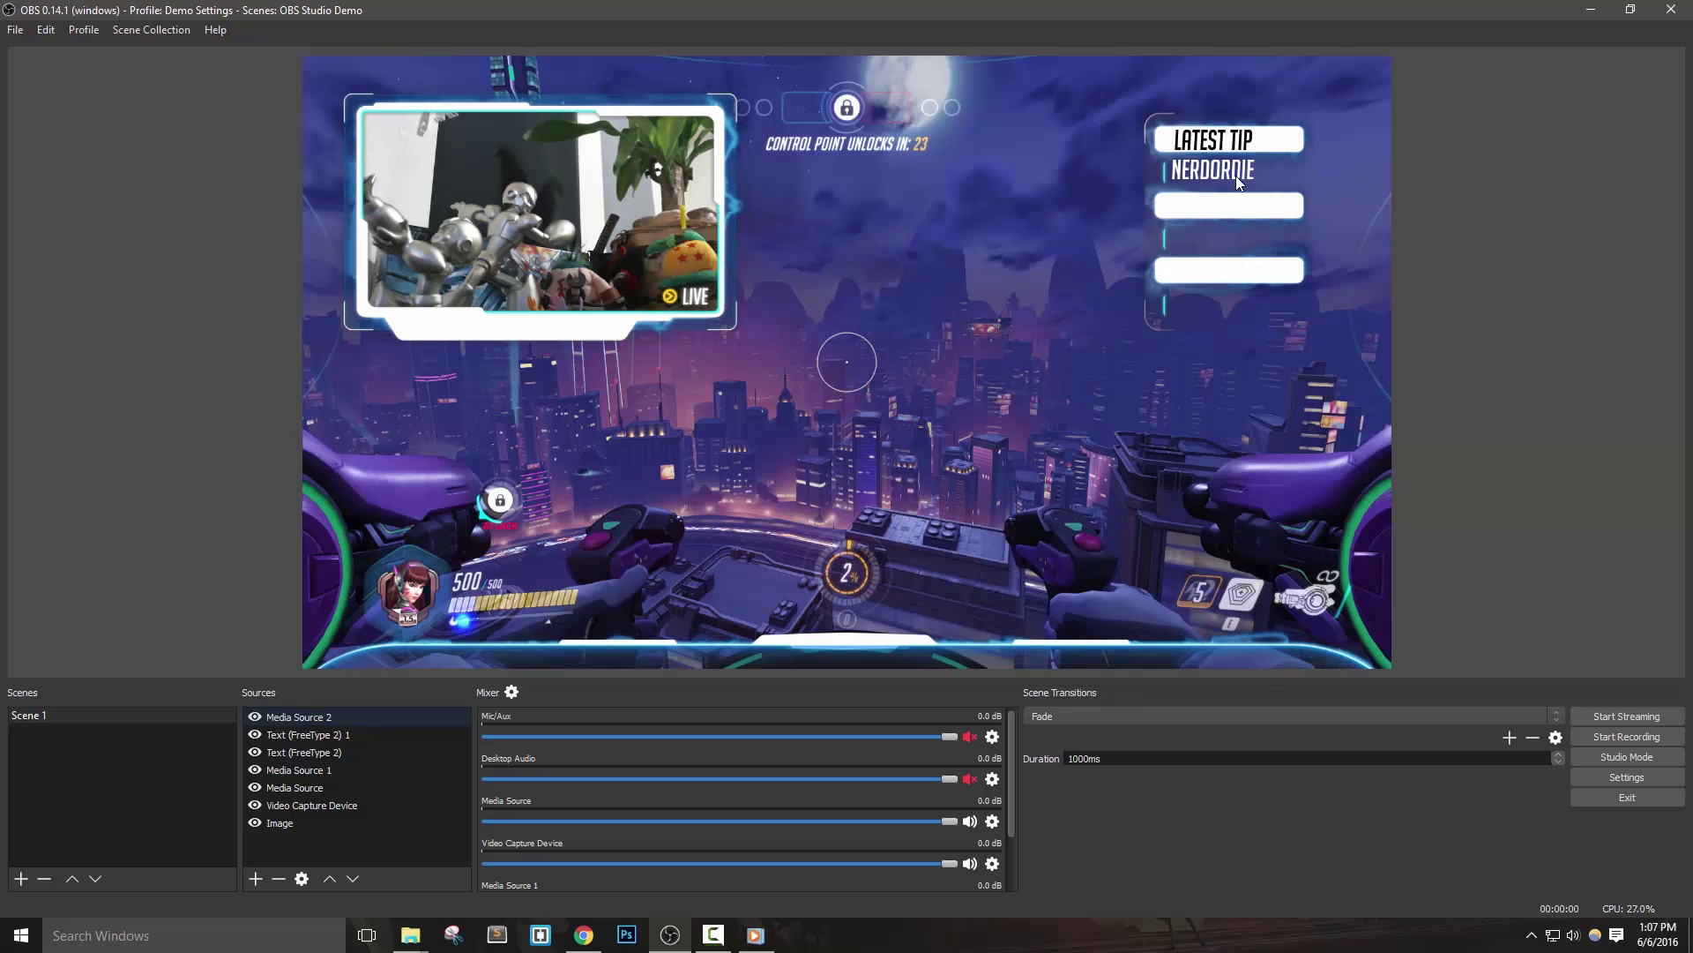
# Move the HUD bar up into mid-scene, check the Filters In OBS Studio video, and return.
pyautogui.click(307, 733)
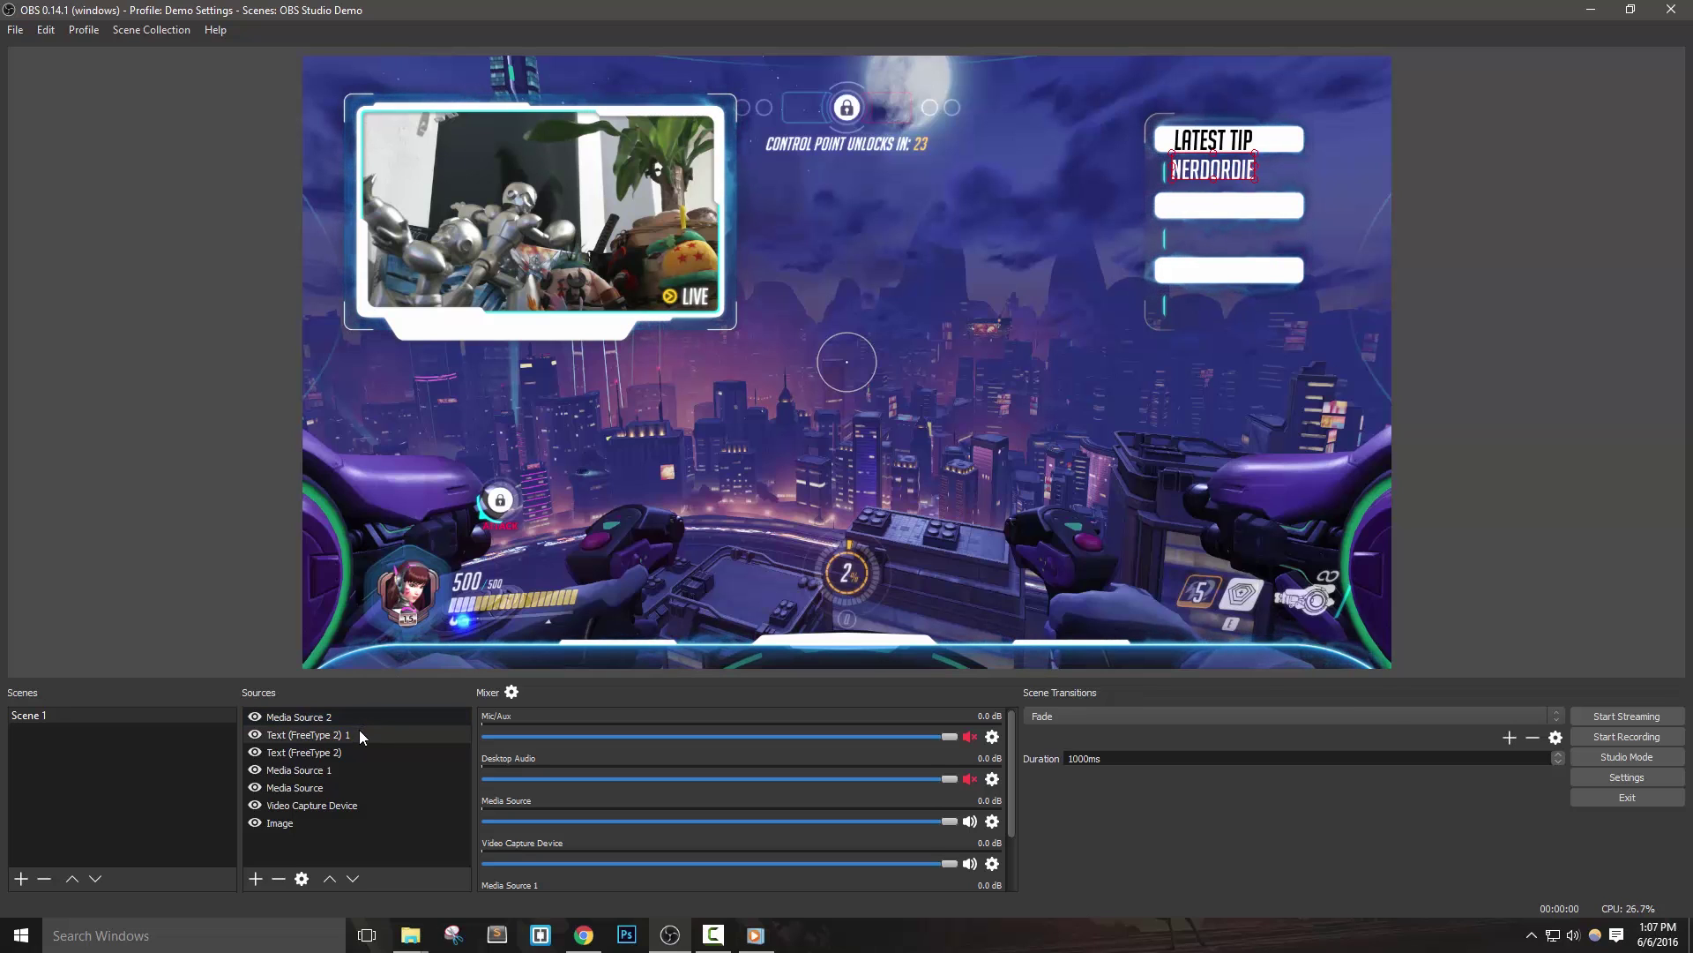
pyautogui.click(305, 716)
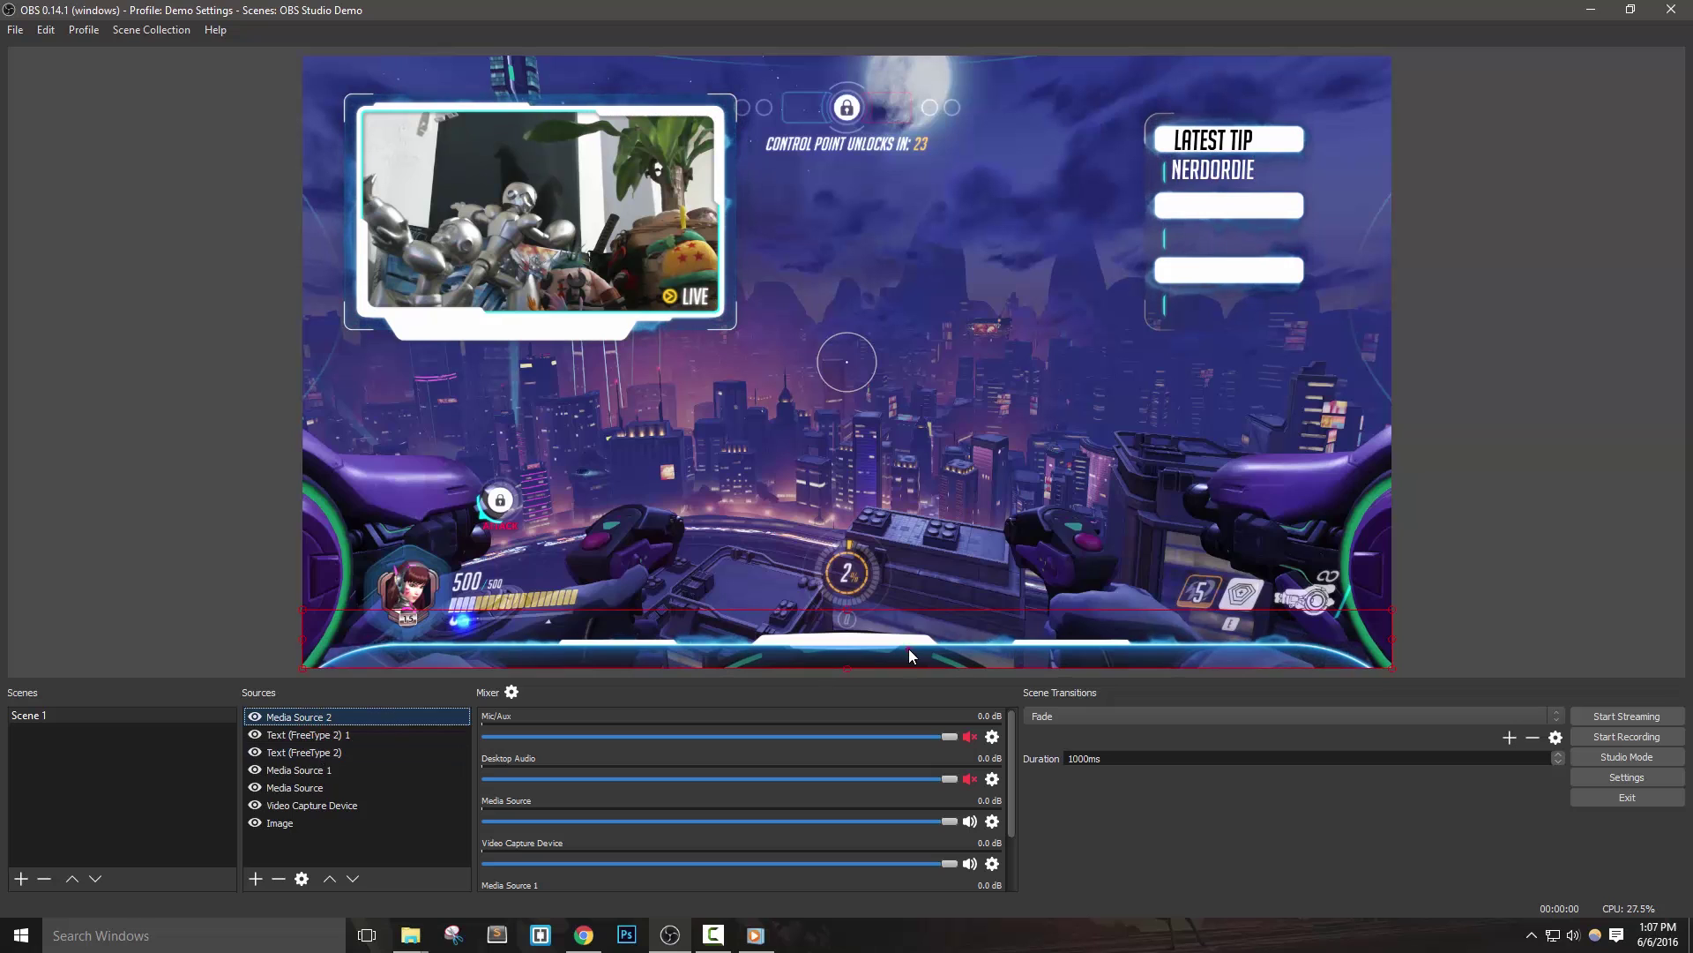
pyautogui.moveTo(909, 649); pyautogui.dragTo(919, 429)
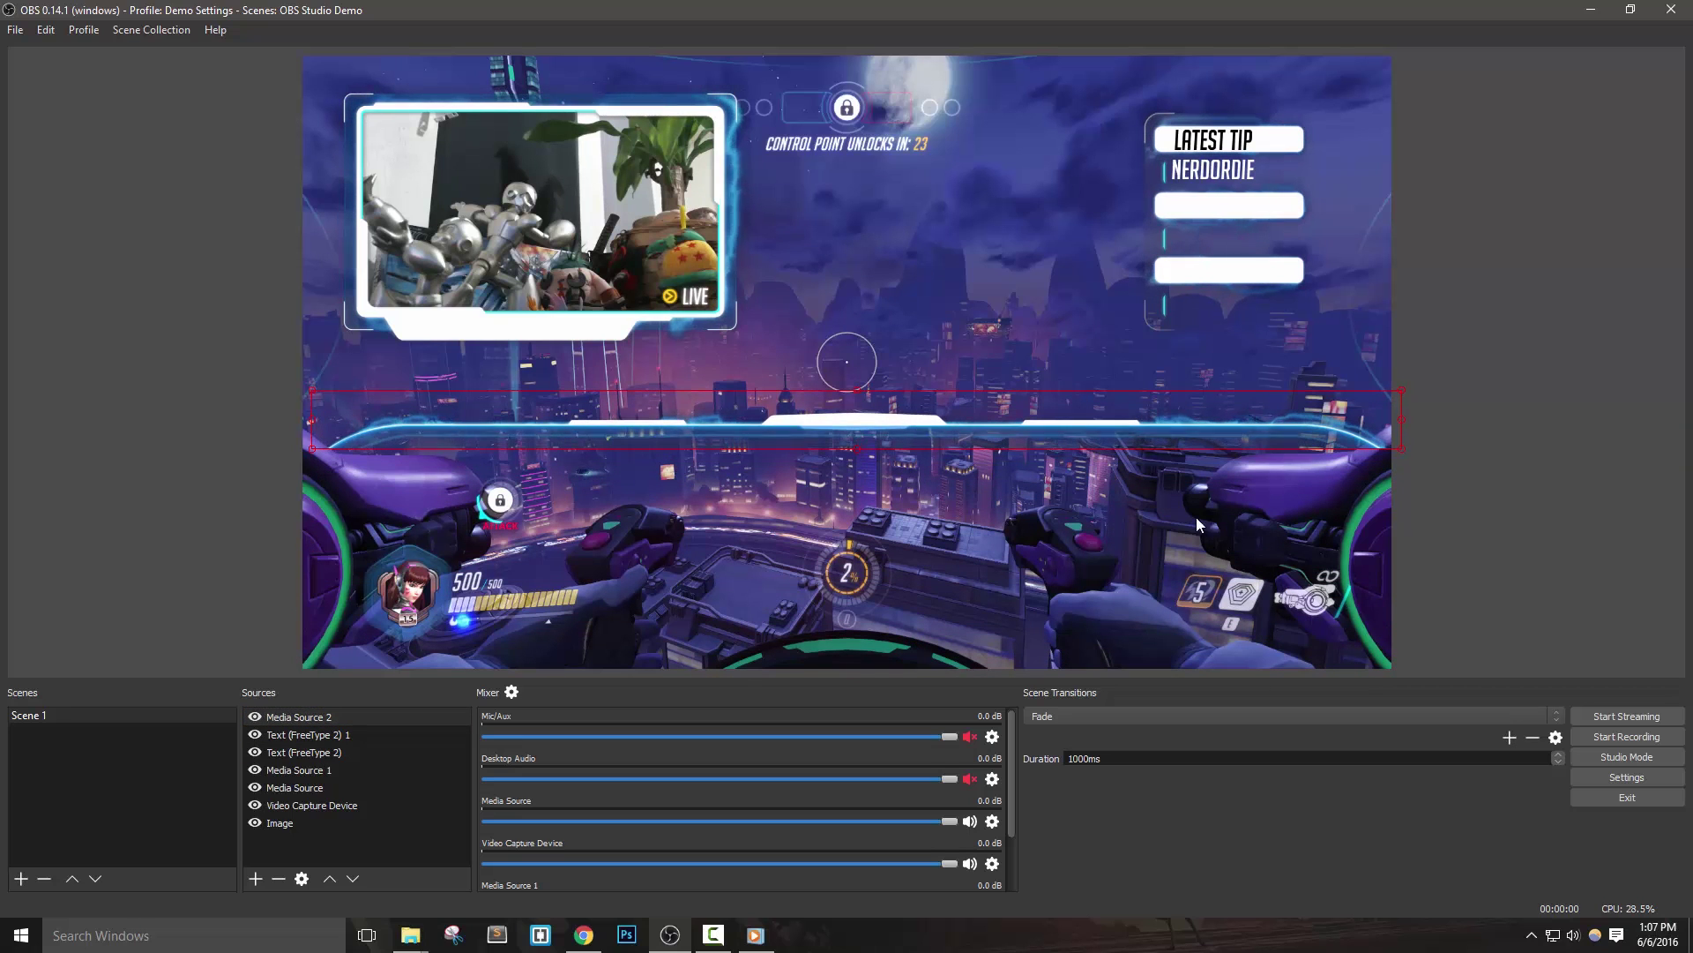
pyautogui.click(1533, 483)
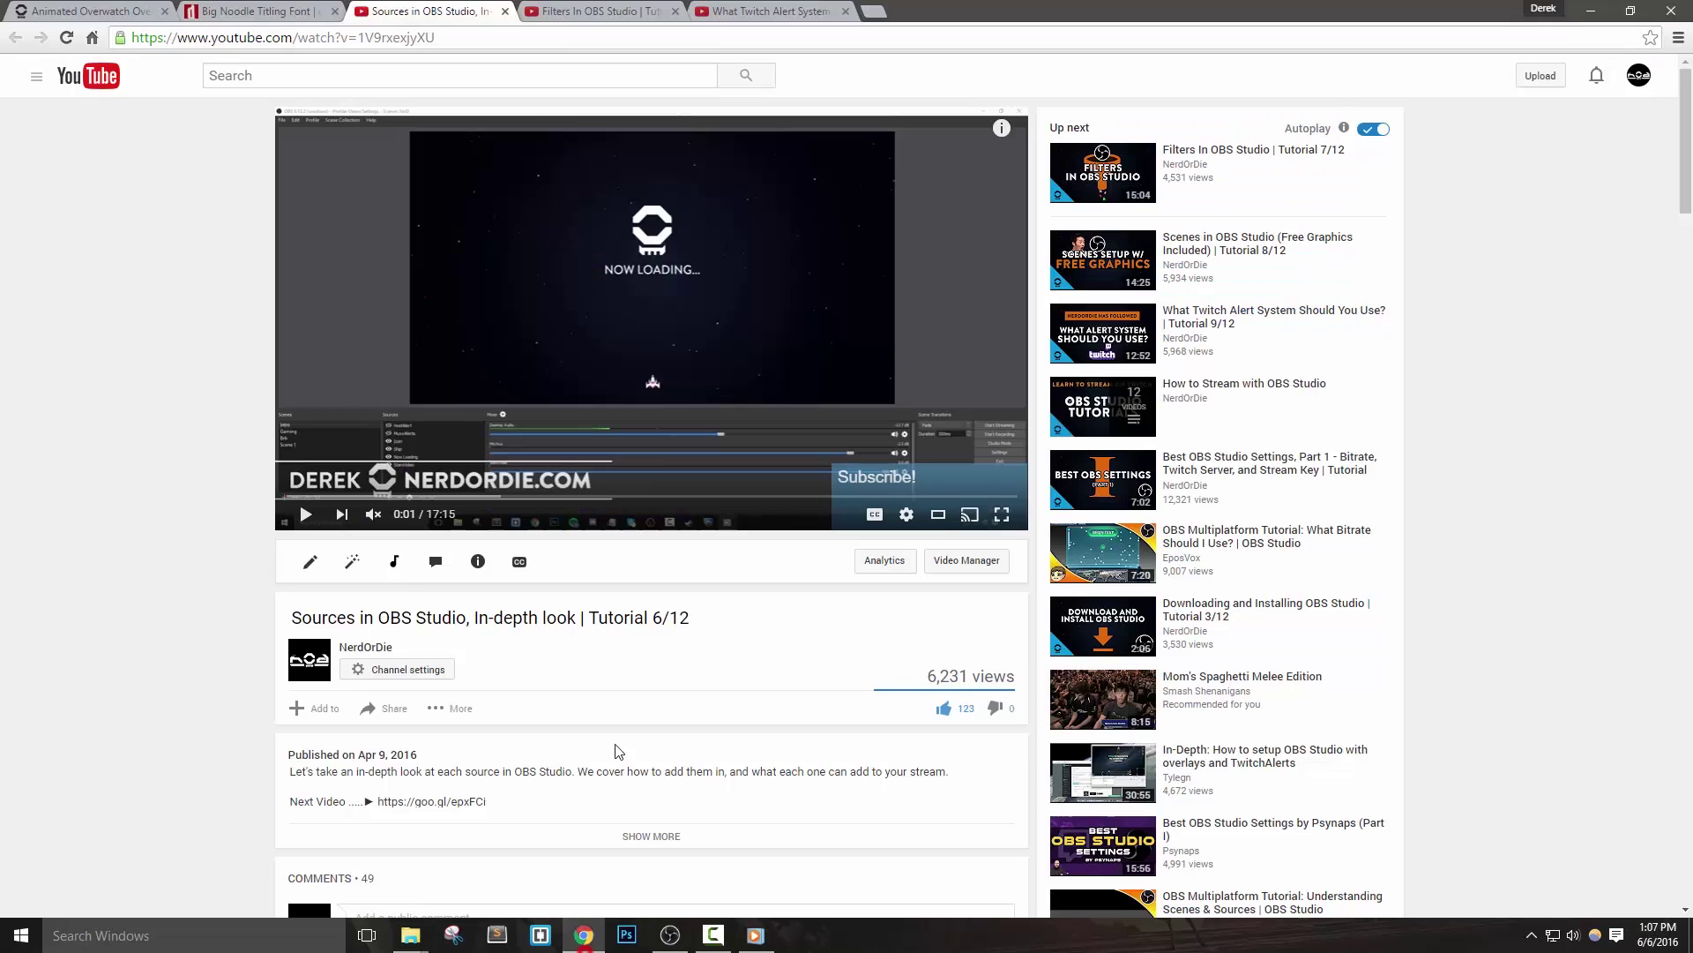
pyautogui.click(579, 12)
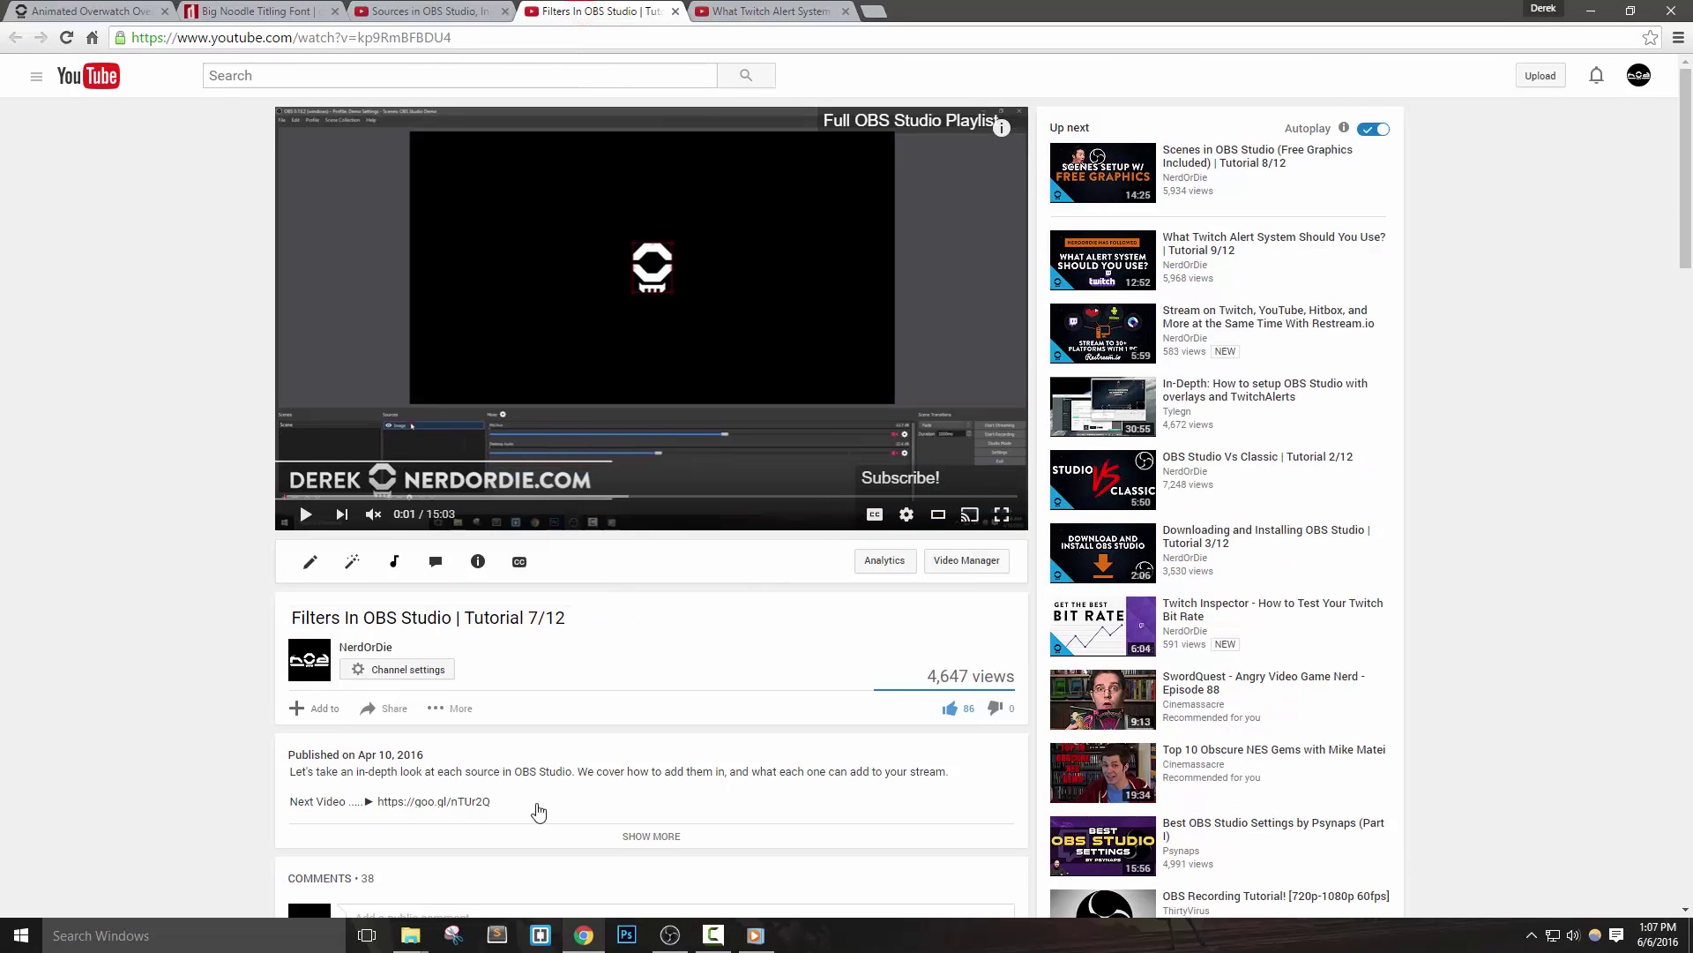
pyautogui.click(670, 935)
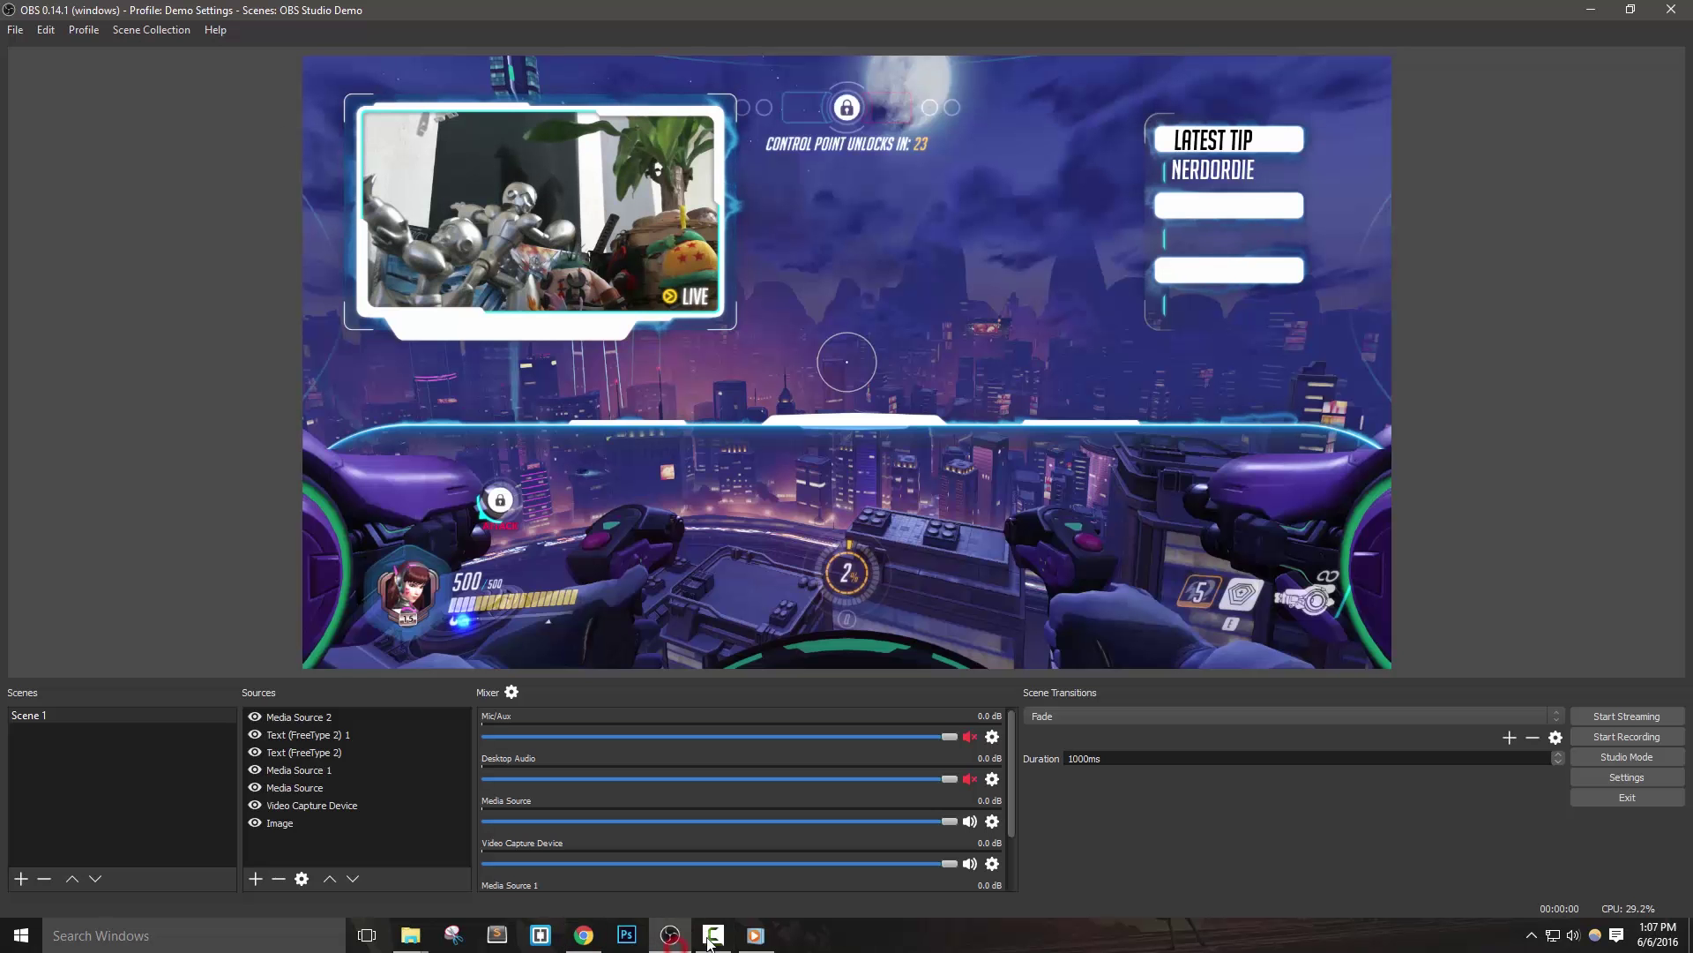
# Add a Color Correction filter to Media Source 2.
pyautogui.rightClick(306, 716)
pyautogui.click(406, 673)
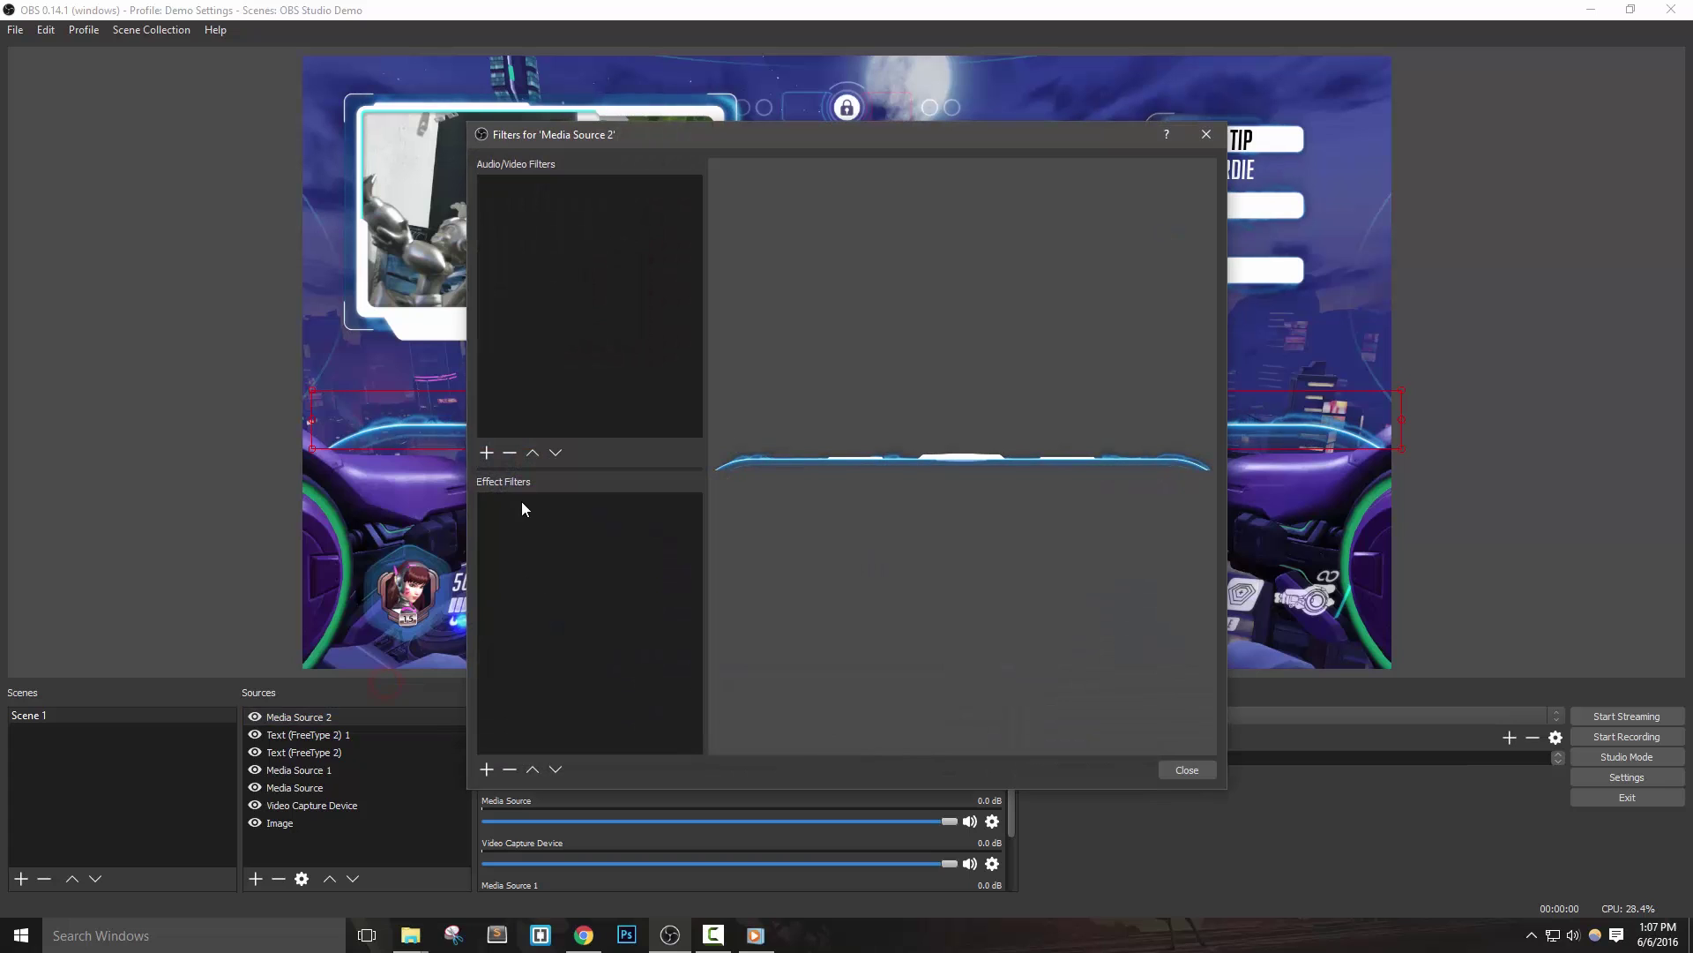
pyautogui.click(487, 770)
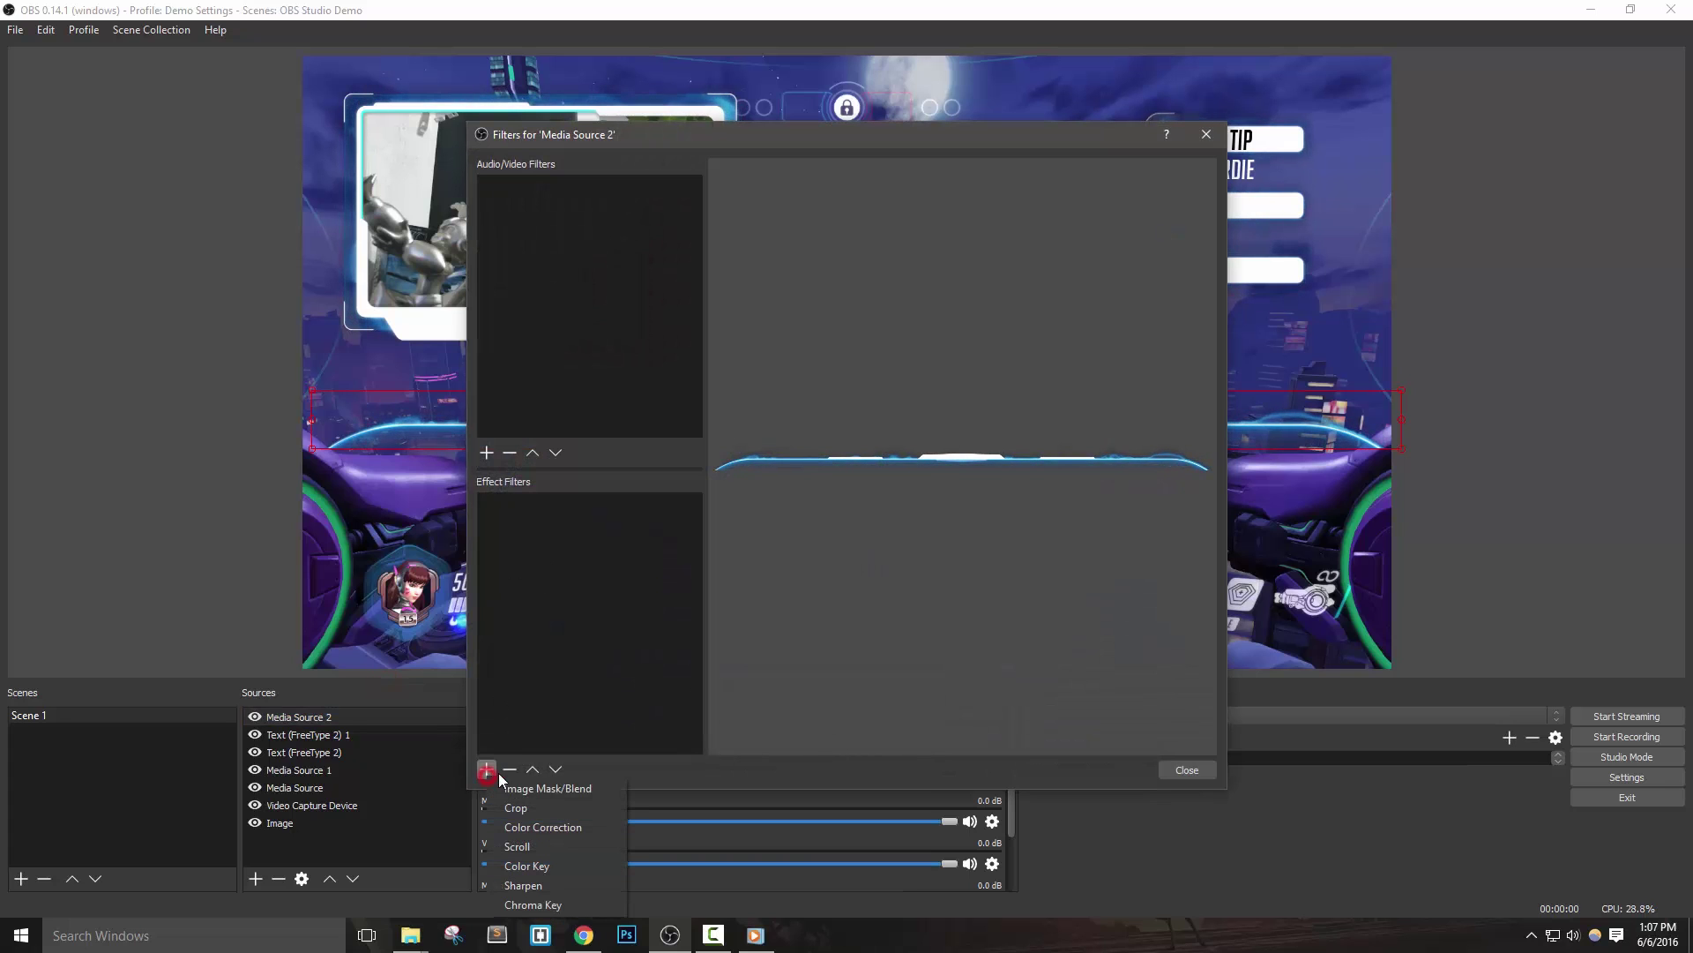
pyautogui.click(550, 827)
pyautogui.click(824, 496)
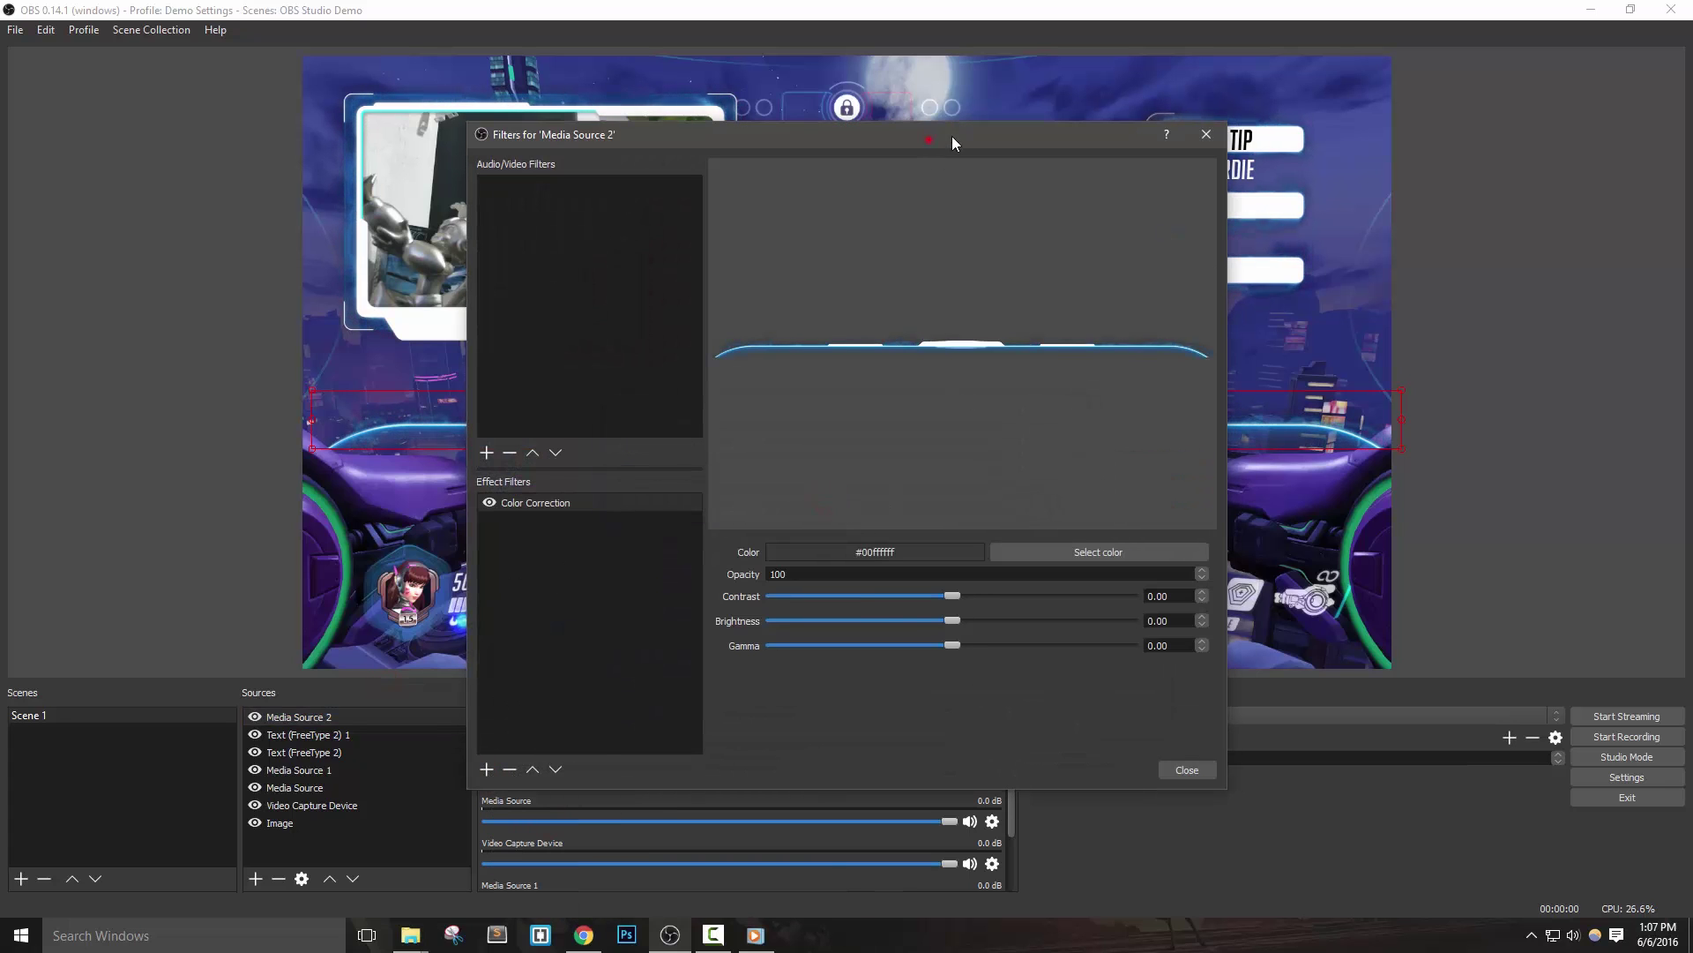
# Tint the band purple with contrast -0.42 and brightness -1.00.
pyautogui.moveTo(951, 137); pyautogui.dragTo(1376, 24)
pyautogui.moveTo(1374, 483); pyautogui.dragTo(1525, 485)
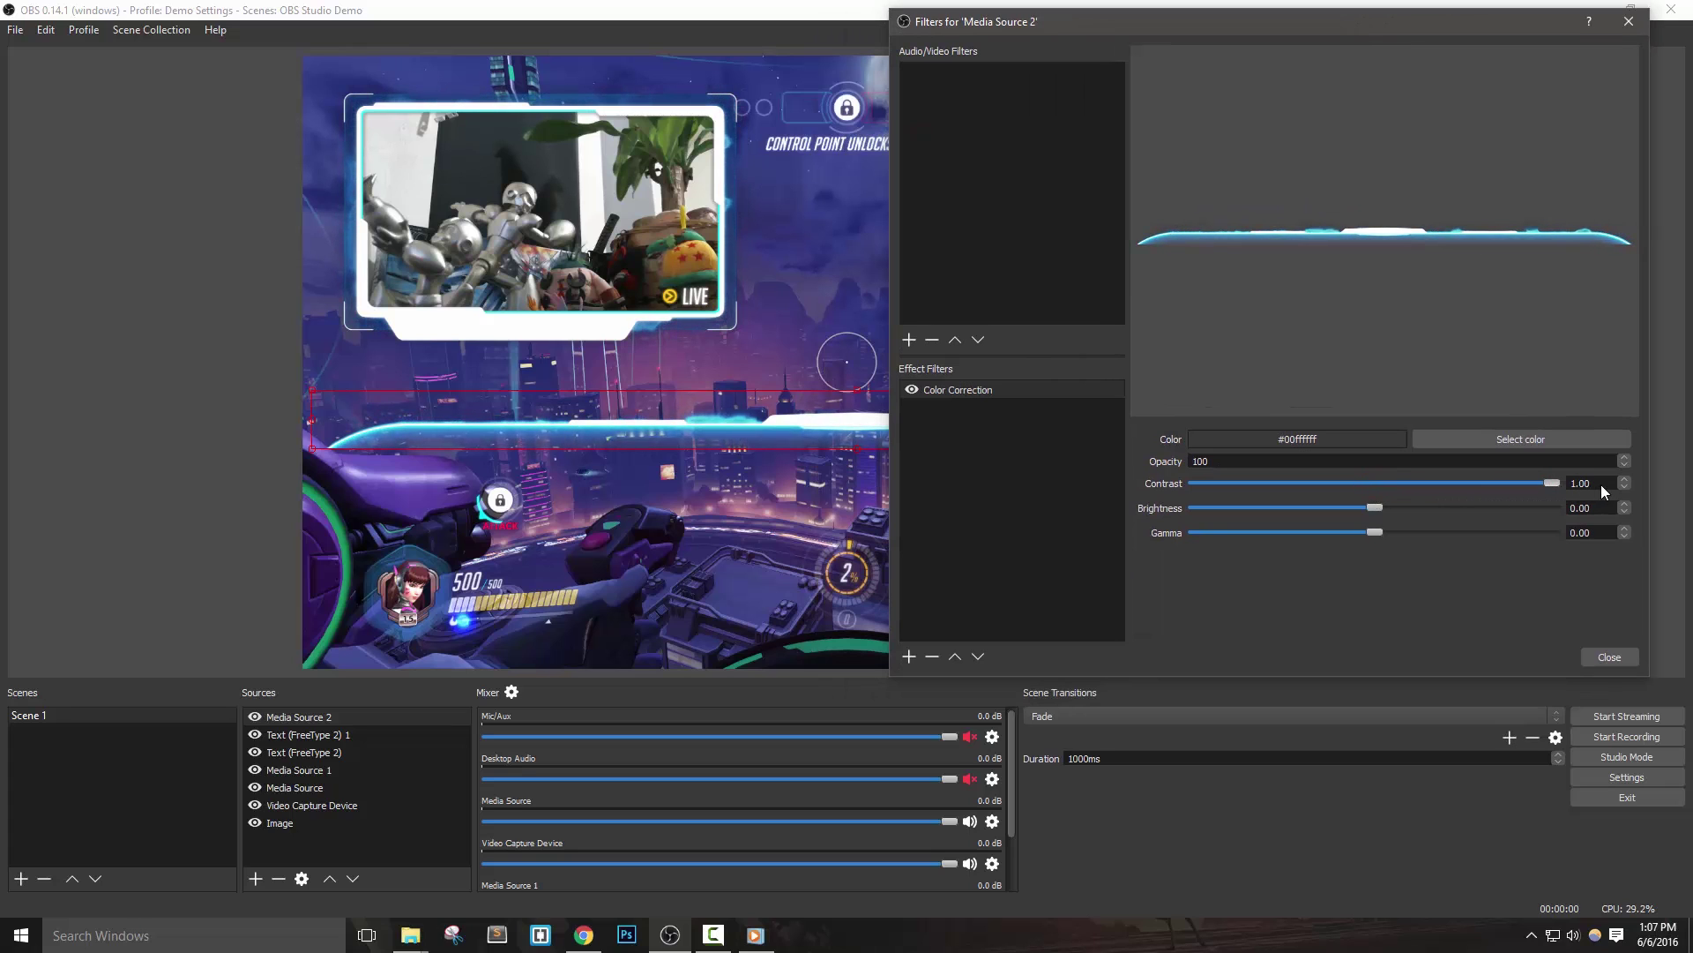
pyautogui.click(1500, 439)
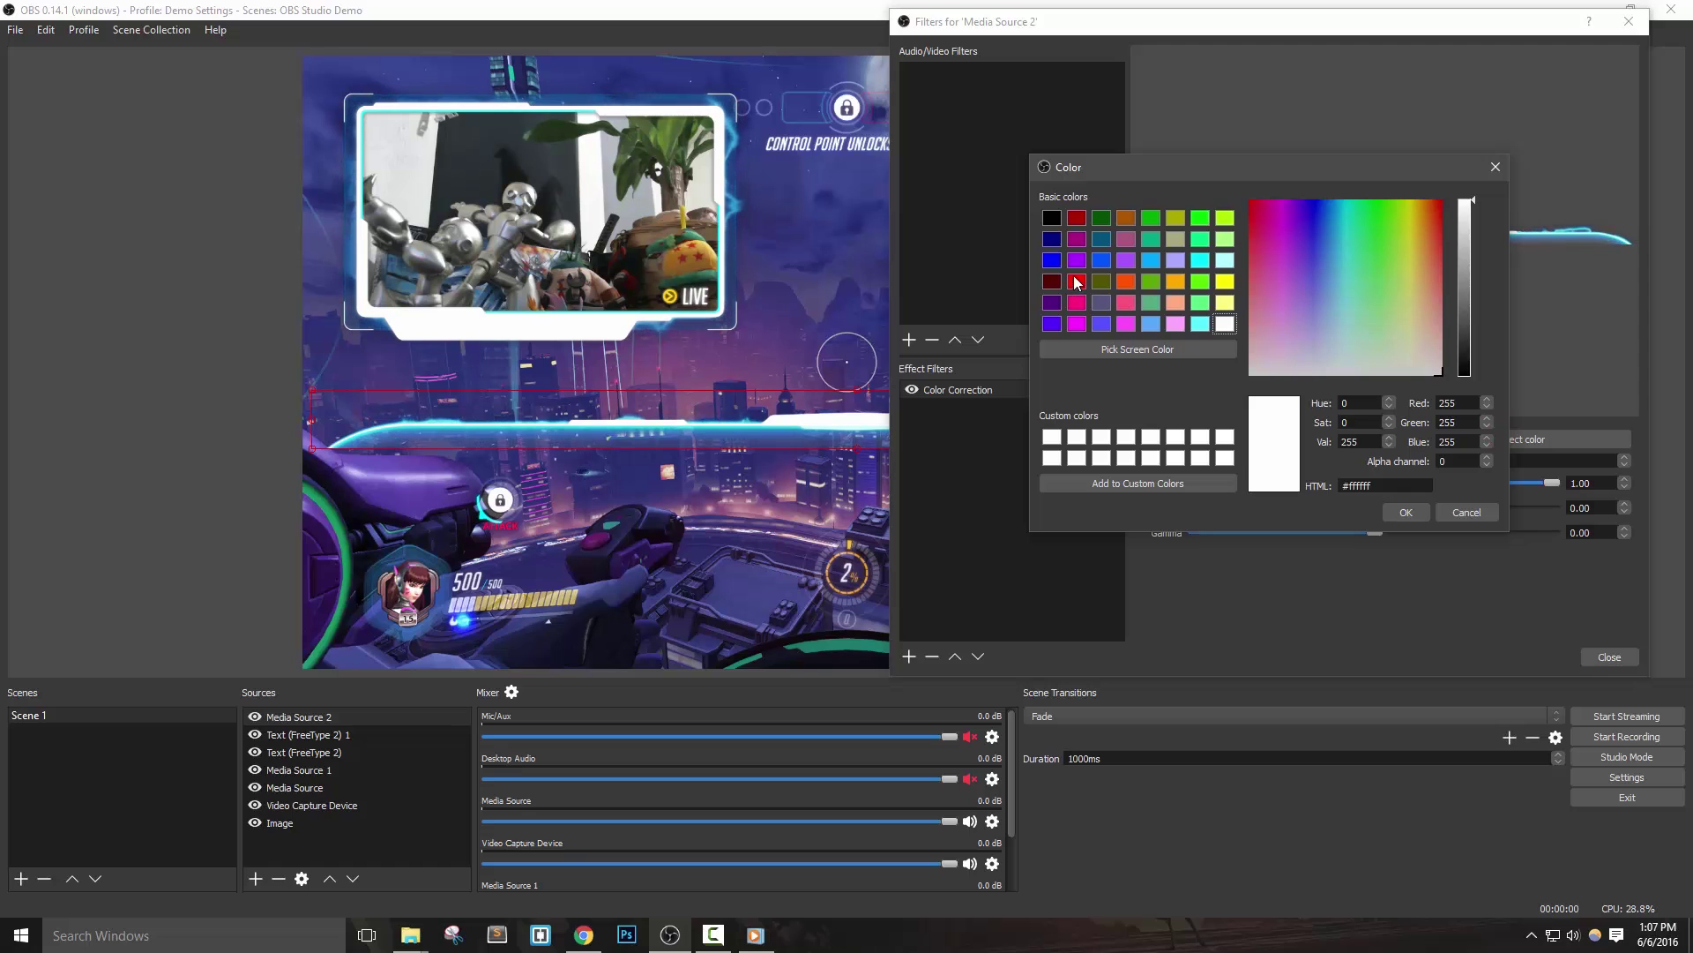
pyautogui.click(1077, 261)
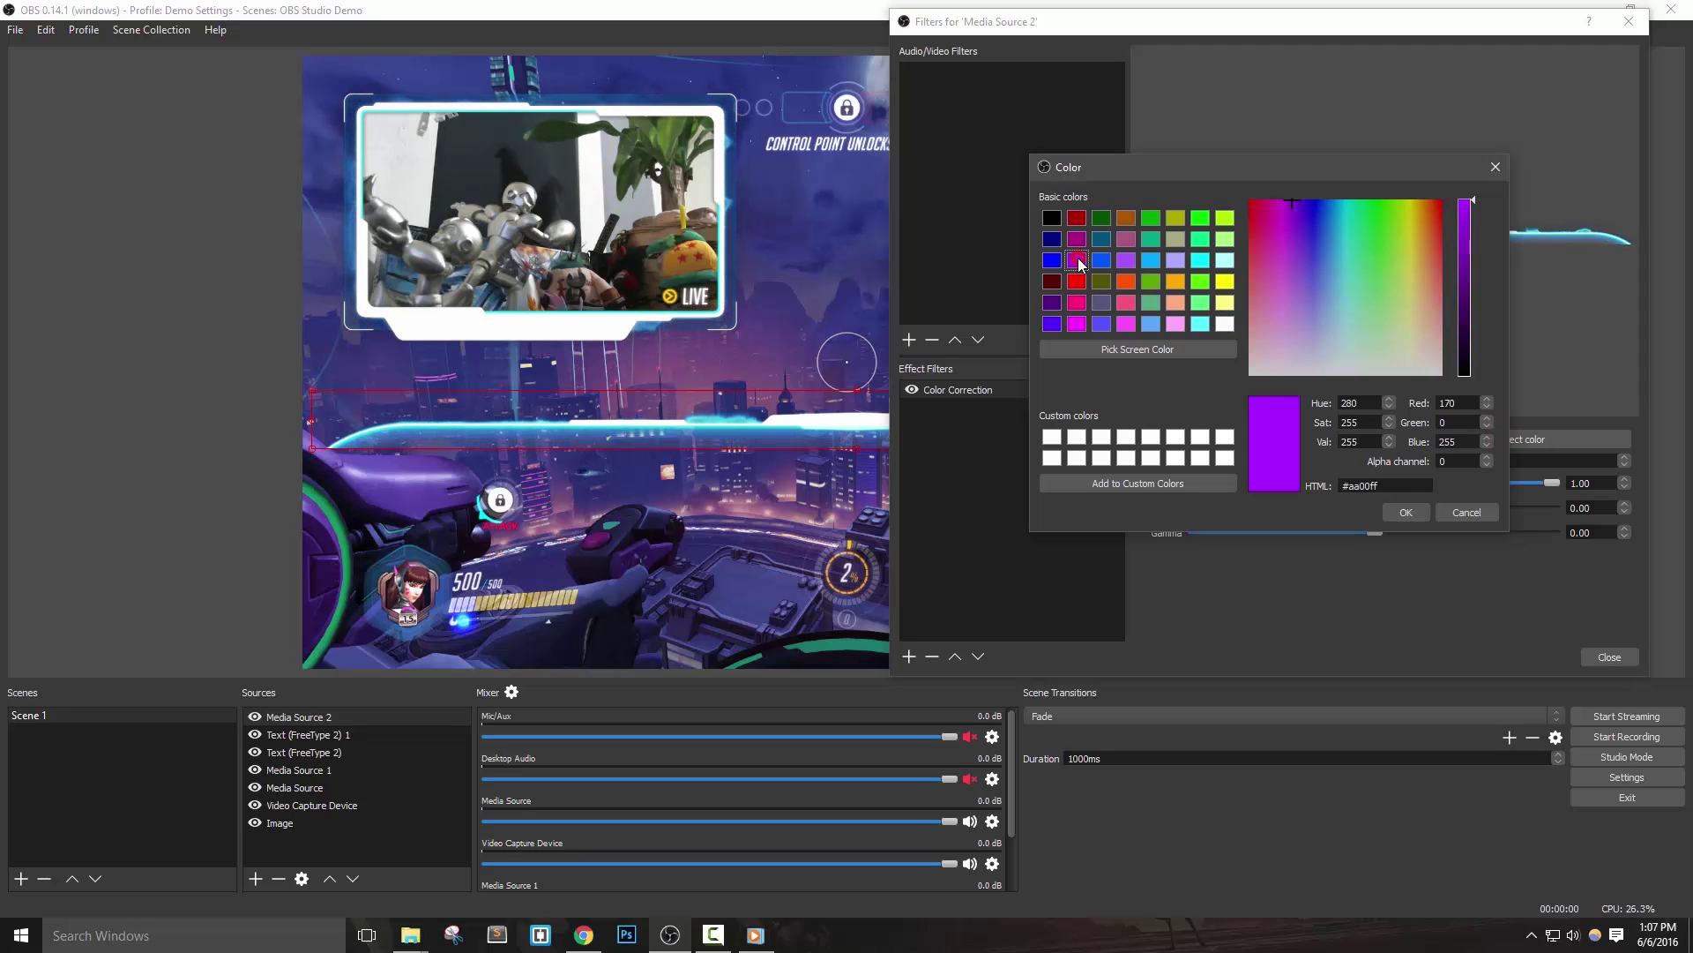
pyautogui.click(1394, 518)
pyautogui.moveTo(1276, 36)
pyautogui.mouseDown()
pyautogui.moveTo(1336, 39)
pyautogui.moveTo(1314, 40)
pyautogui.mouseUp()
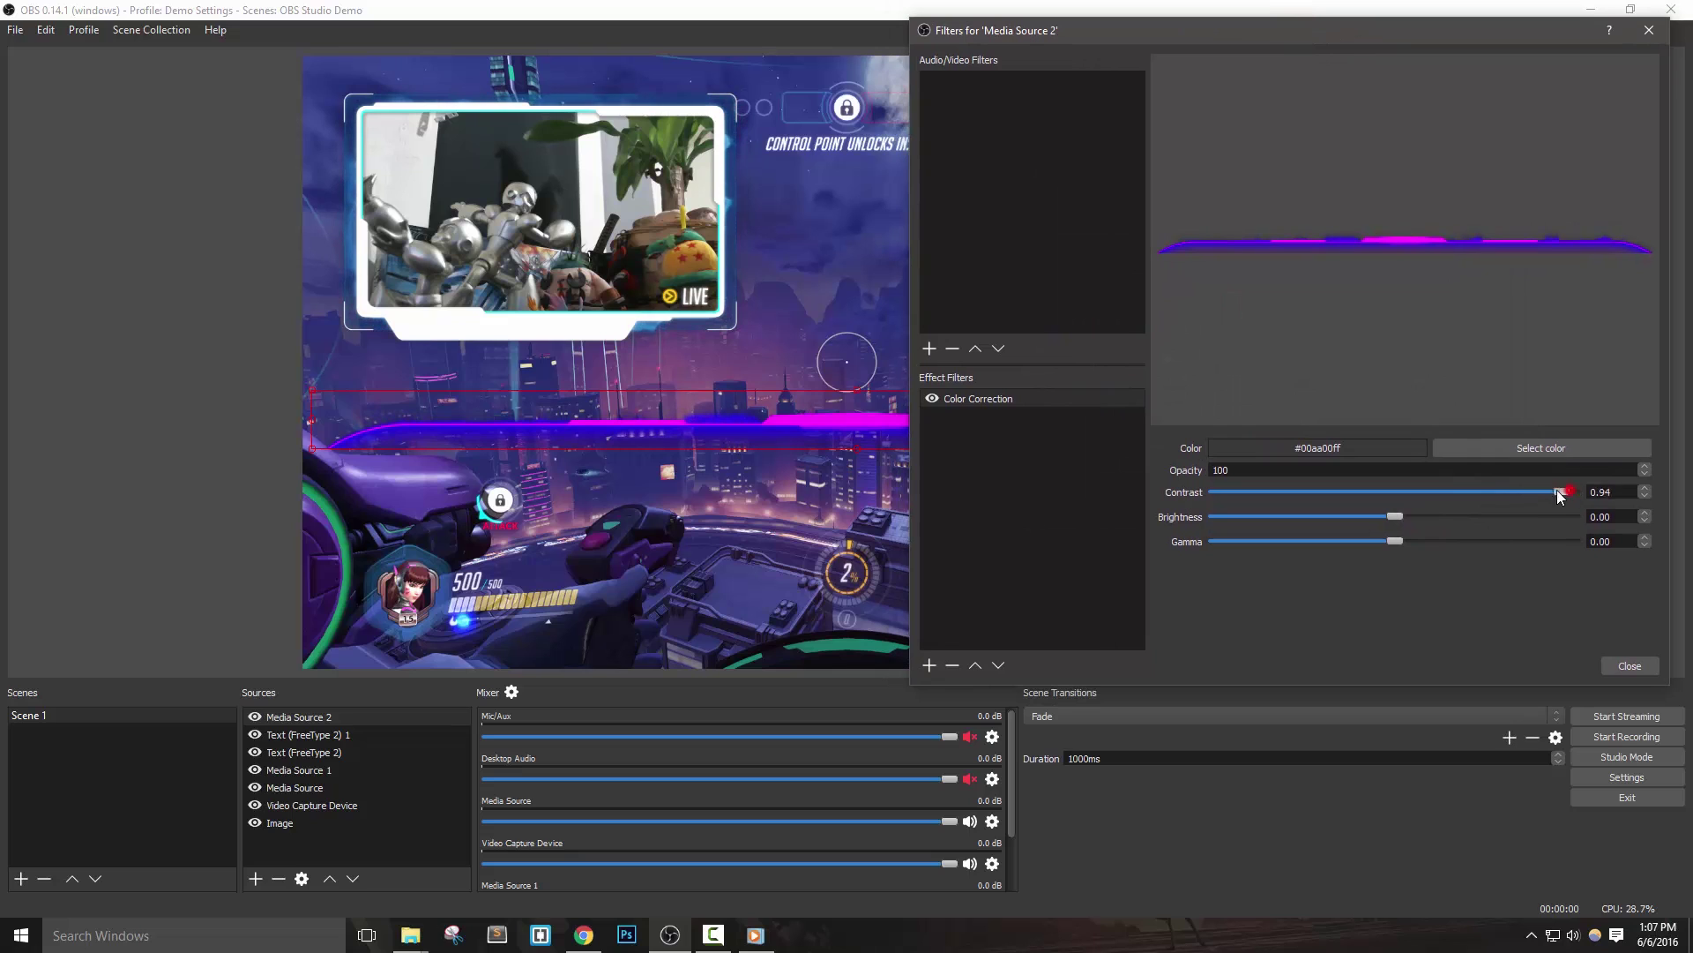
pyautogui.moveTo(1446, 490); pyautogui.dragTo(1364, 494)
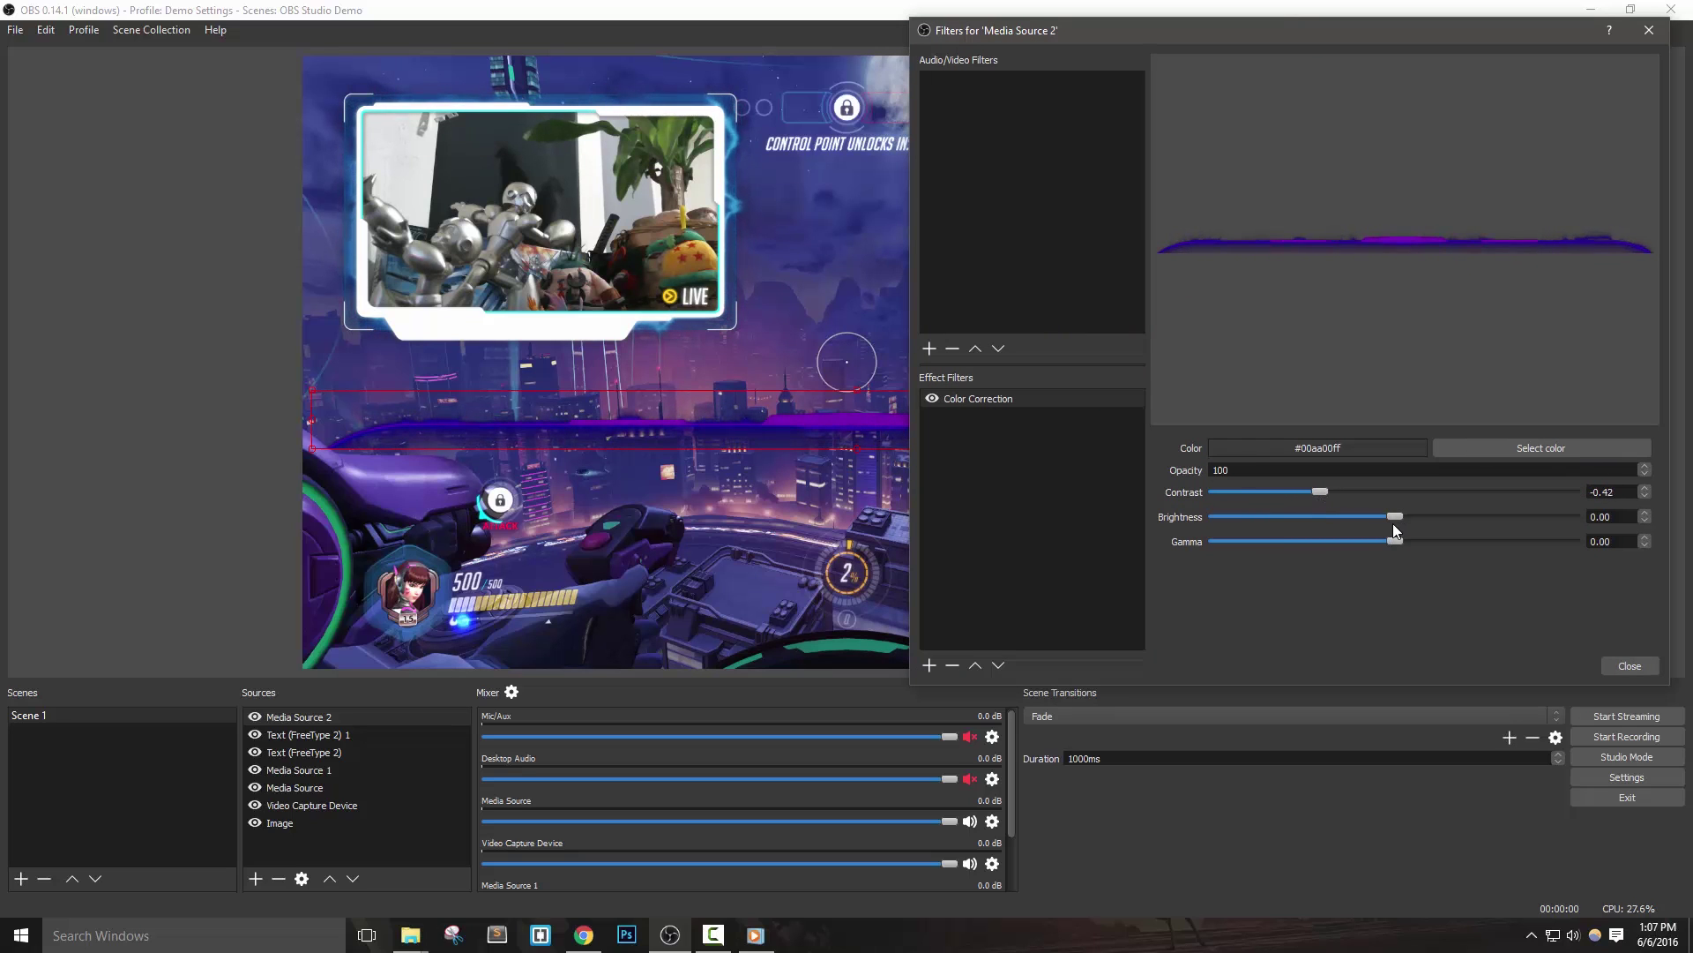
pyautogui.moveTo(1393, 518); pyautogui.dragTo(1251, 529)
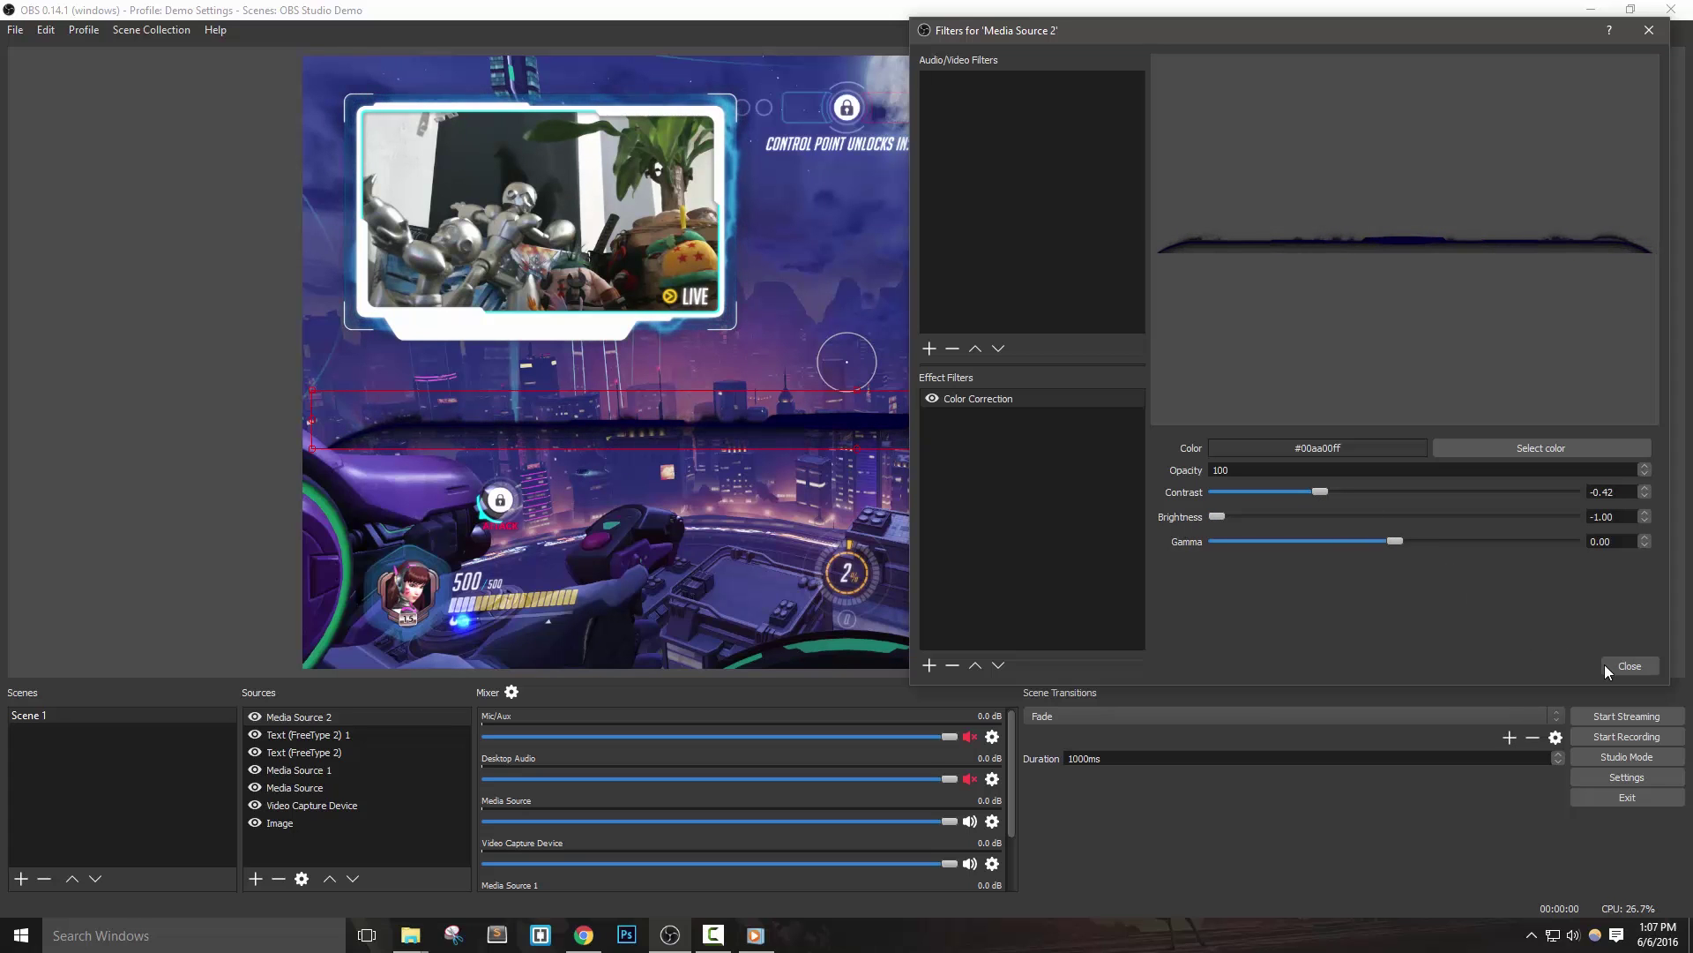
# Drop the dark band onto the scene's bottom edge and bring up Media Source 1's options.
pyautogui.click(1630, 667)
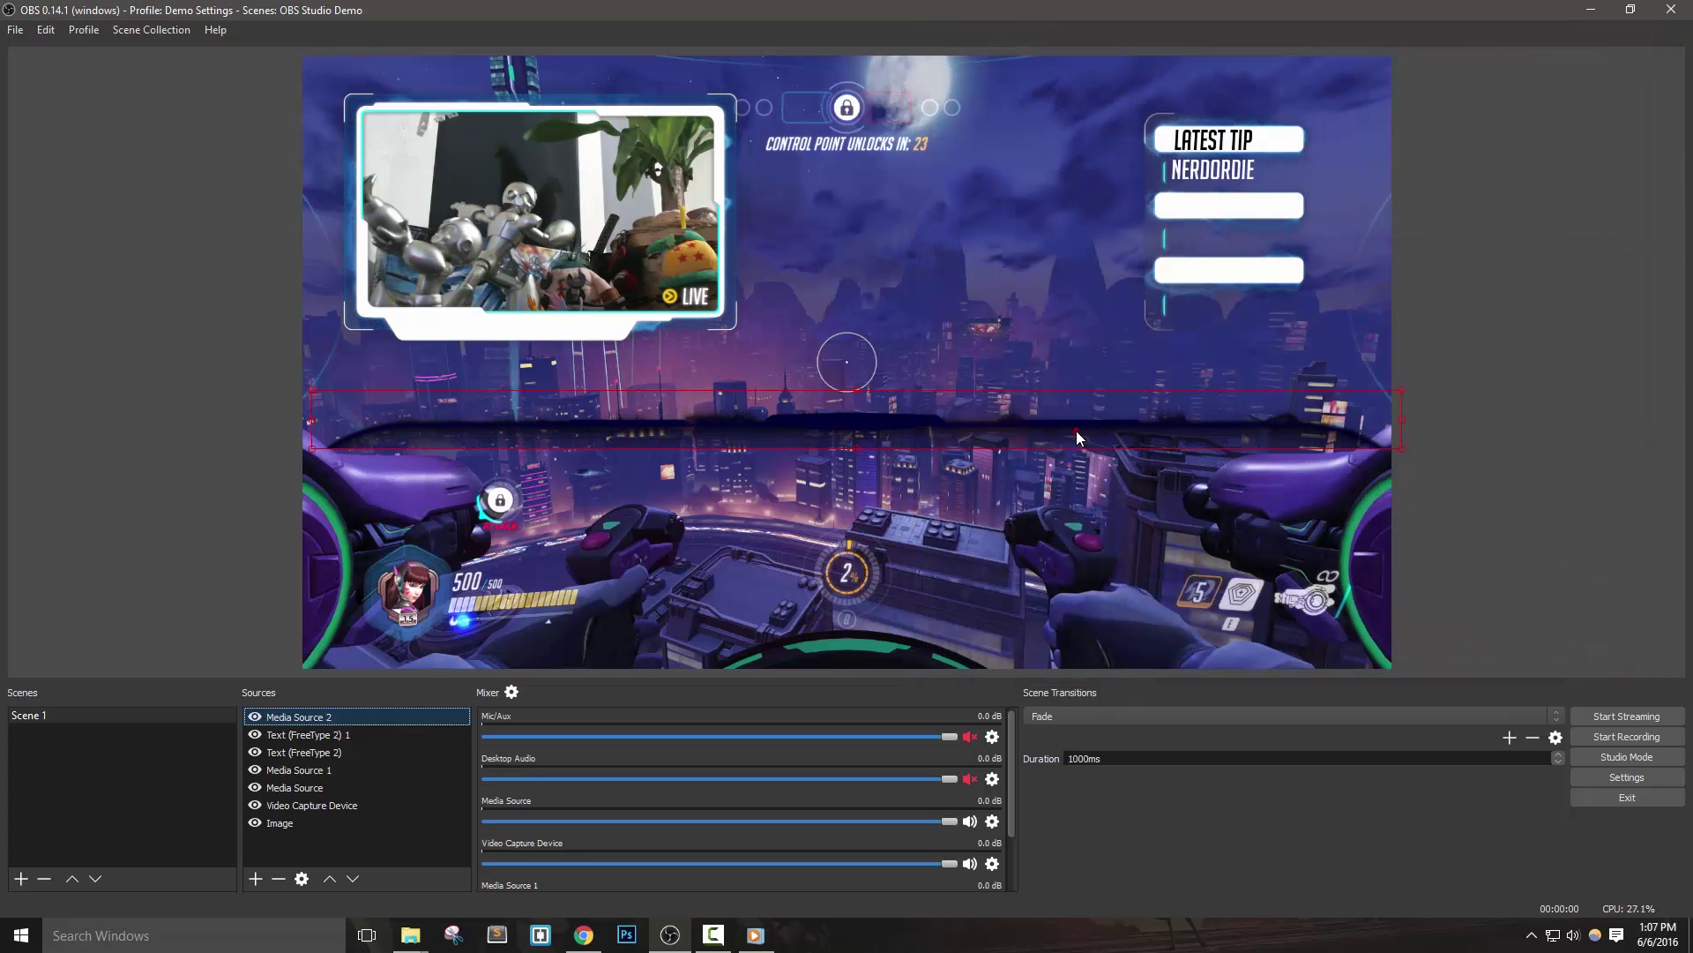
pyautogui.moveTo(1069, 566); pyautogui.dragTo(1079, 643)
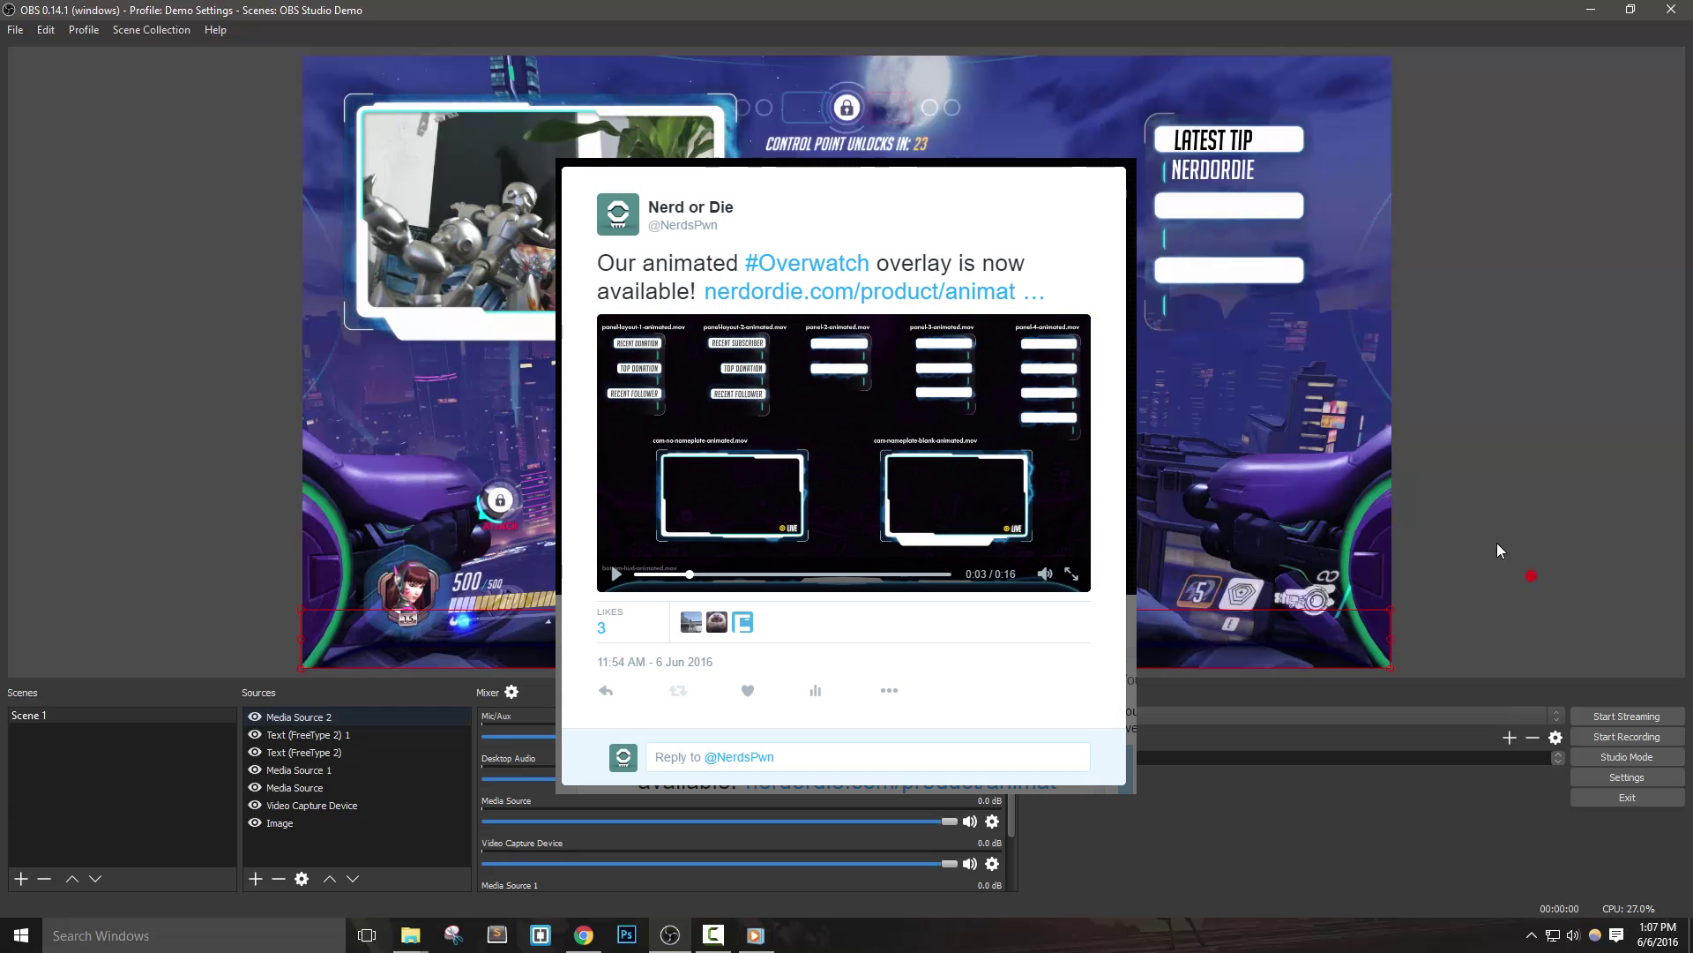
pyautogui.click(1181, 270)
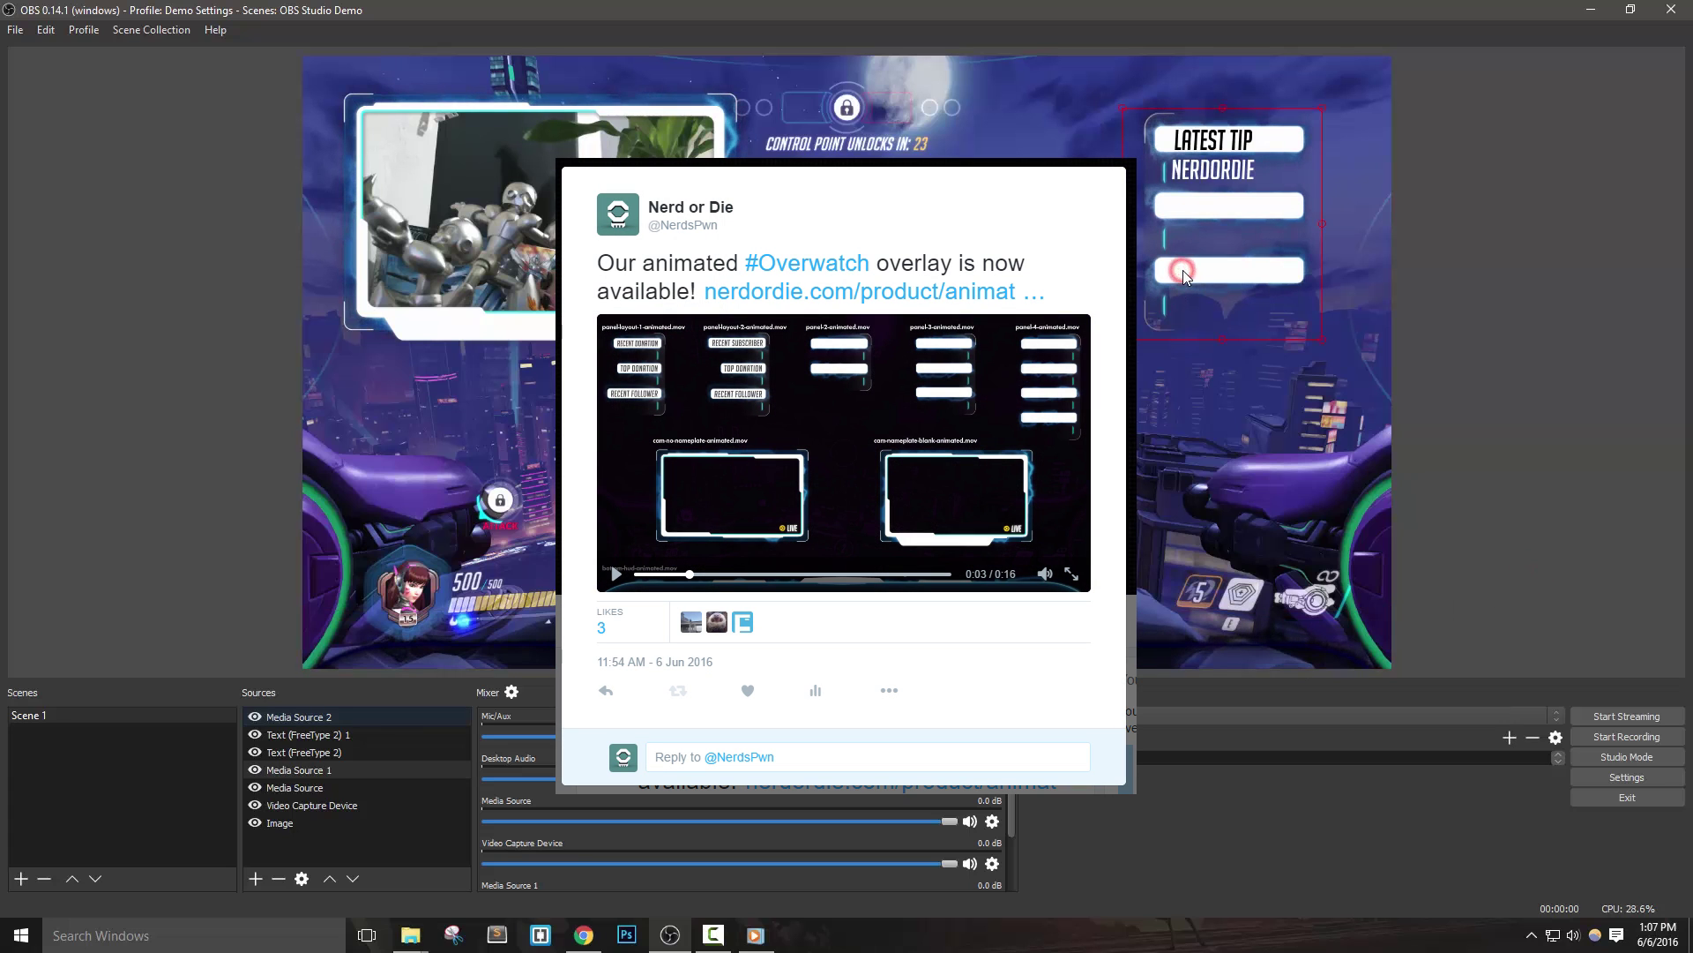
pyautogui.rightClick(306, 769)
# Give Media Source 1 a Color Correction filter with tint #55007F and contrast -0.33.
pyautogui.click(346, 738)
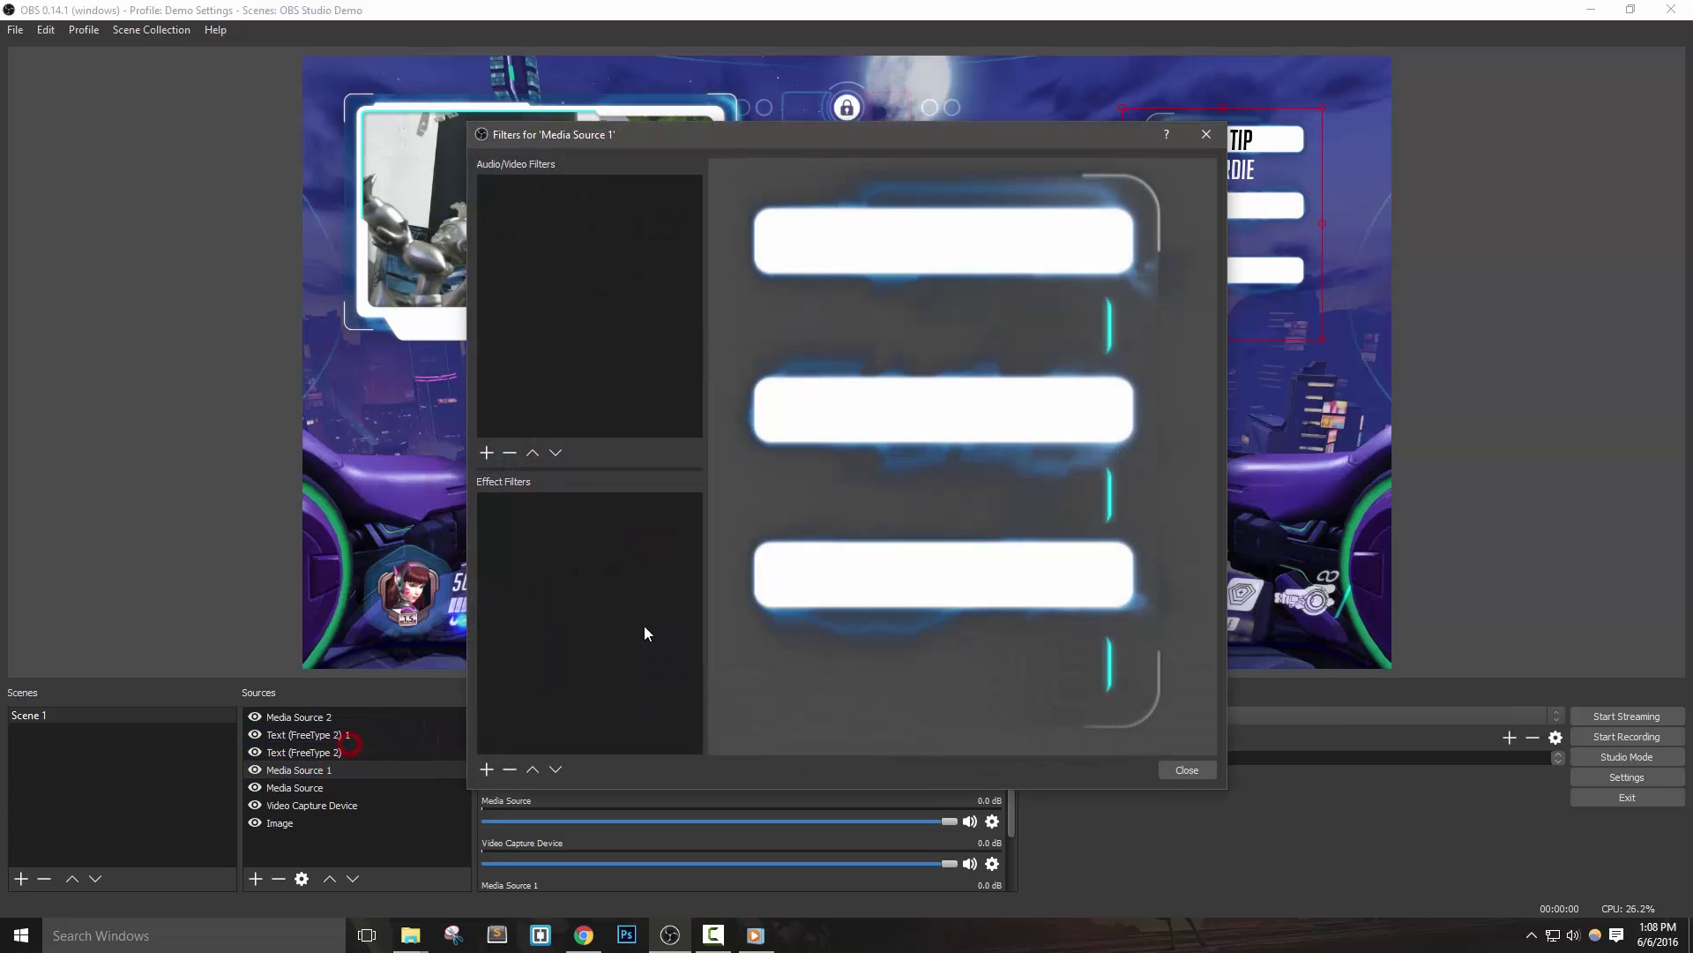
pyautogui.click(487, 769)
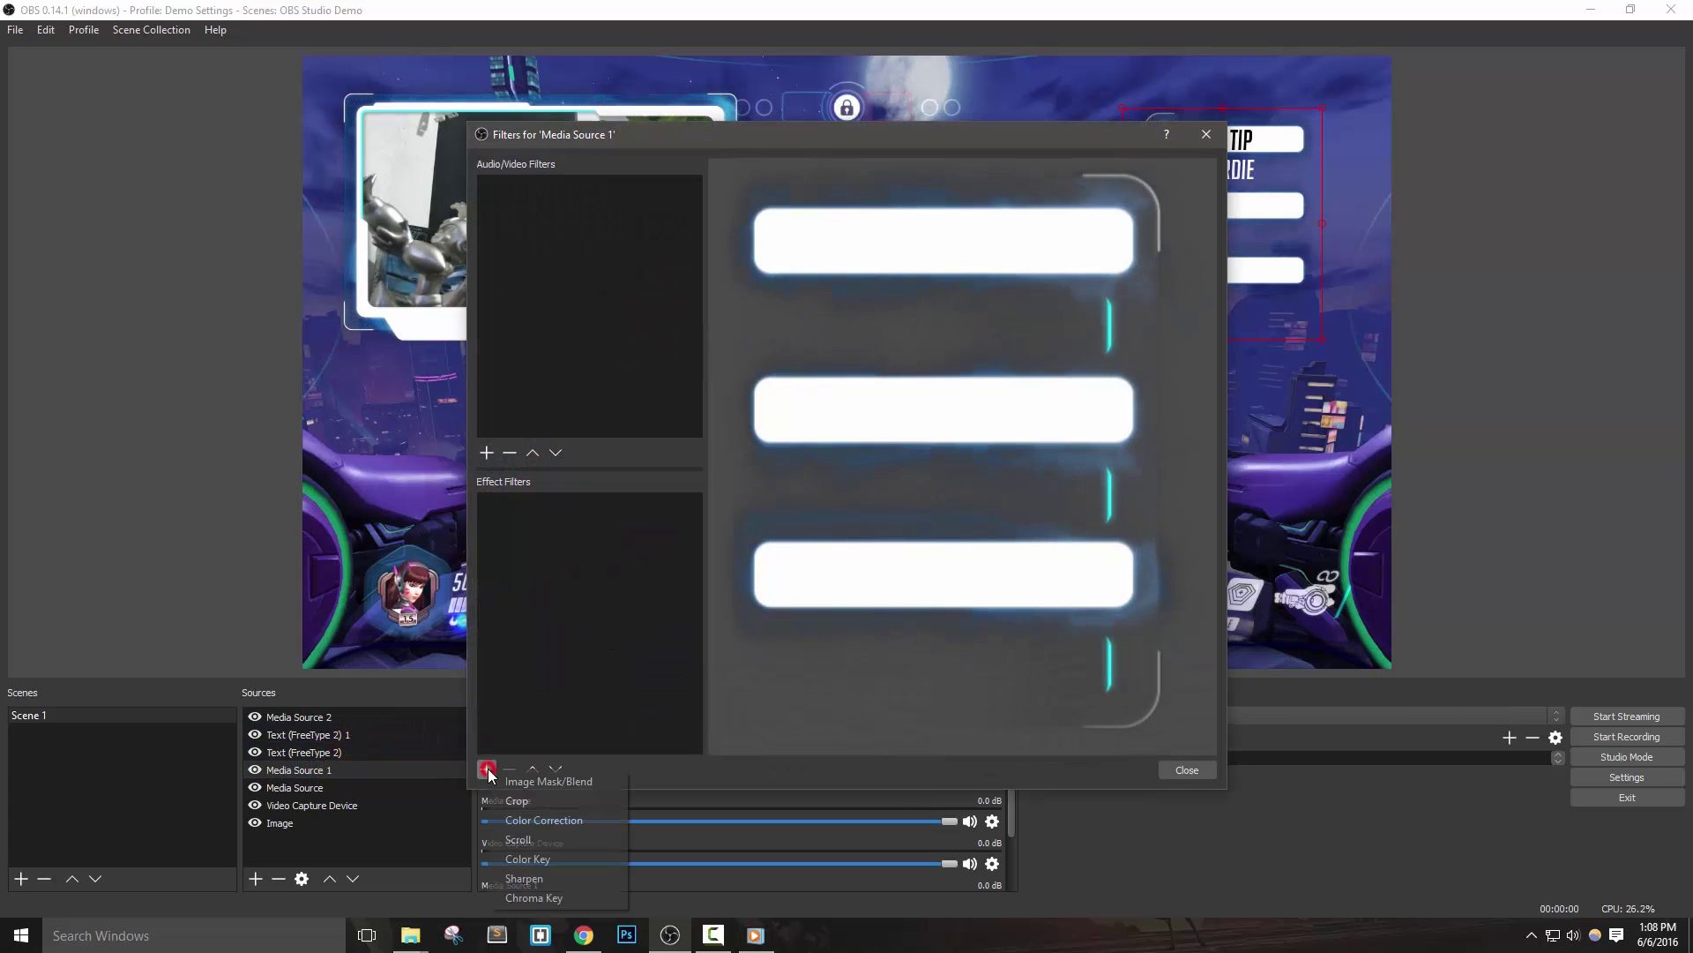
pyautogui.click(544, 821)
pyautogui.click(813, 496)
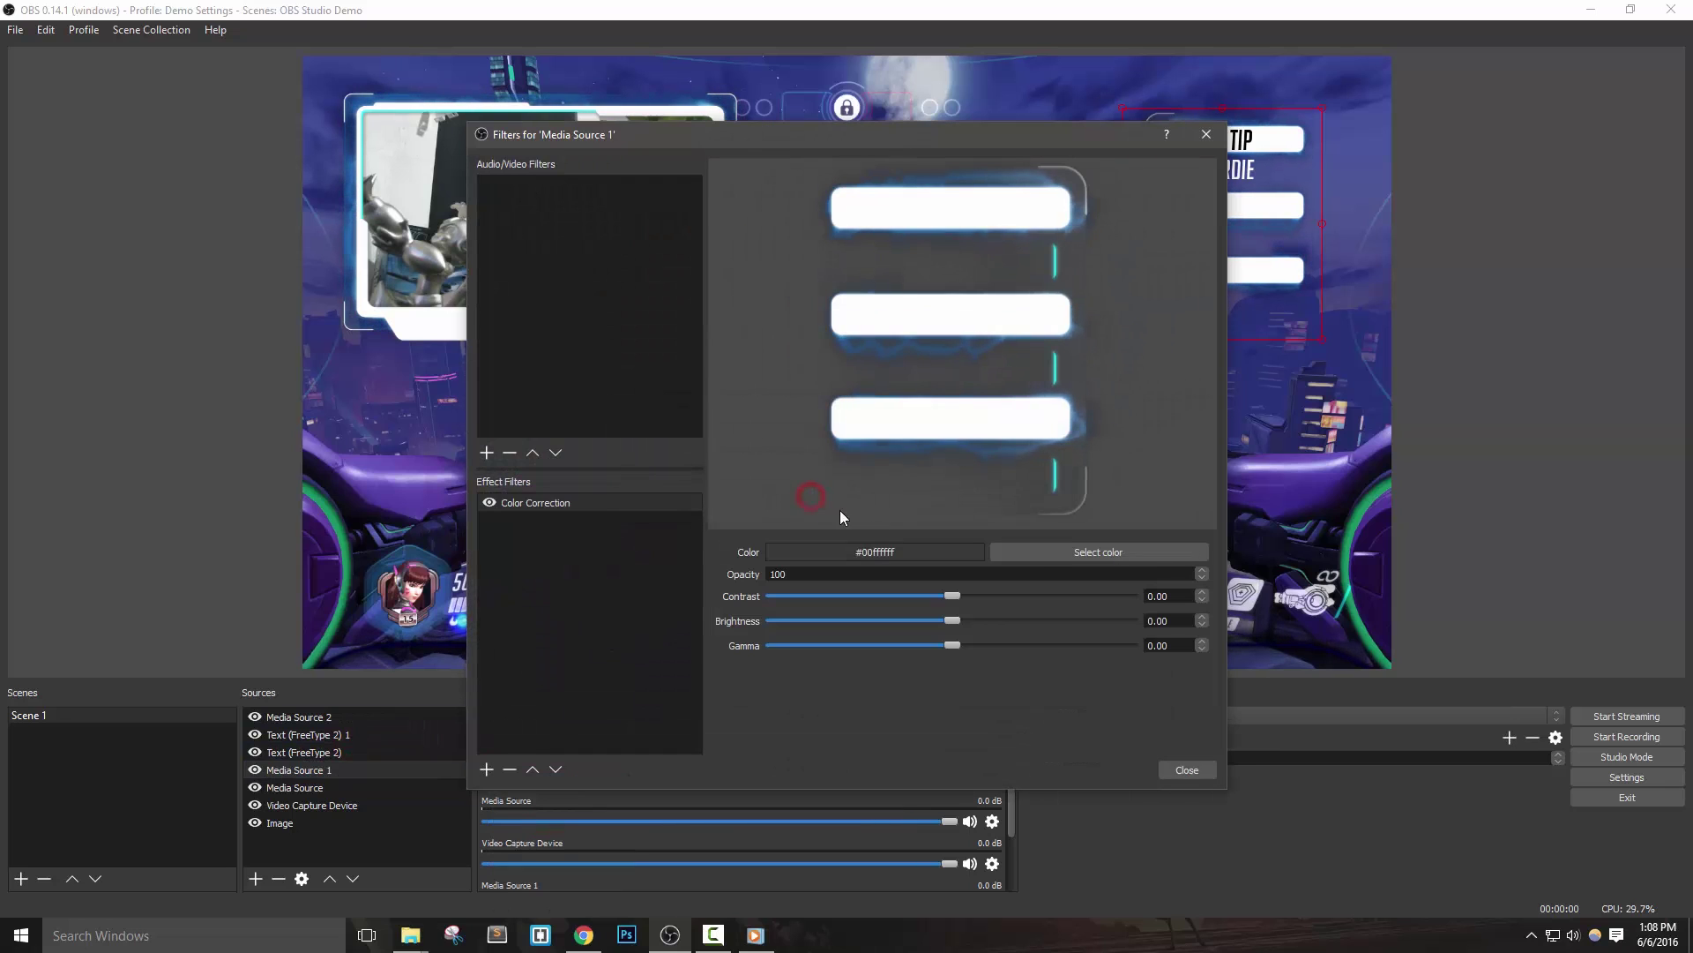
pyautogui.click(1054, 553)
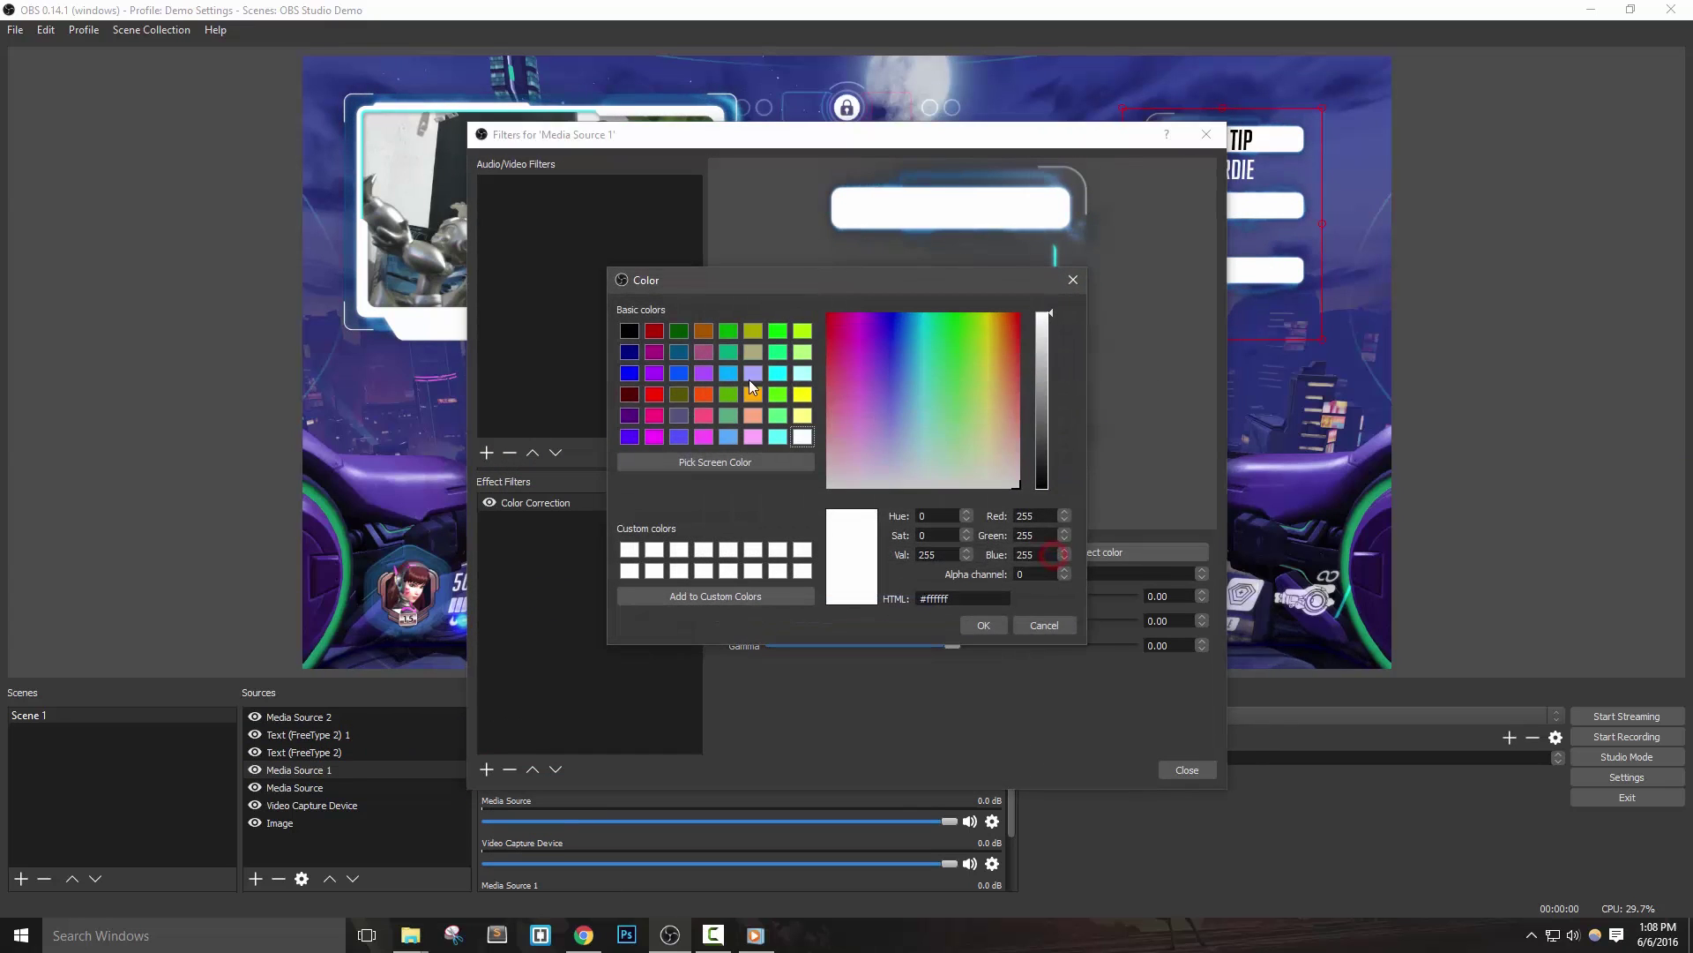
pyautogui.click(631, 415)
pyautogui.click(982, 628)
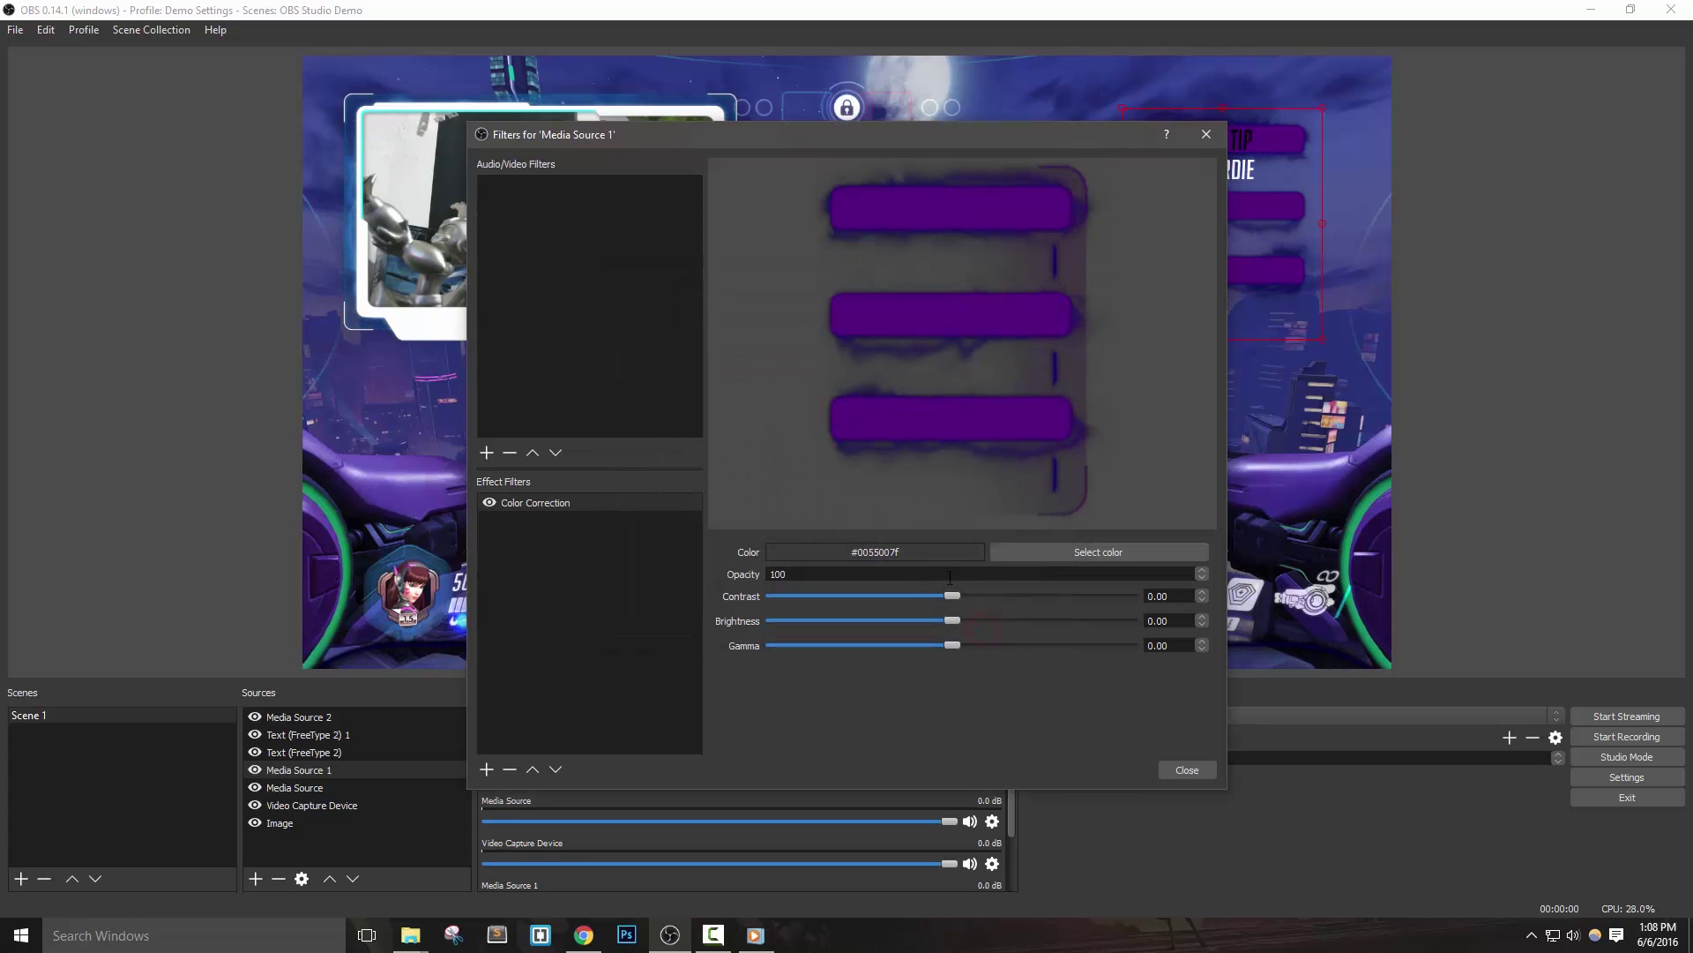
pyautogui.moveTo(951, 596); pyautogui.dragTo(809, 613)
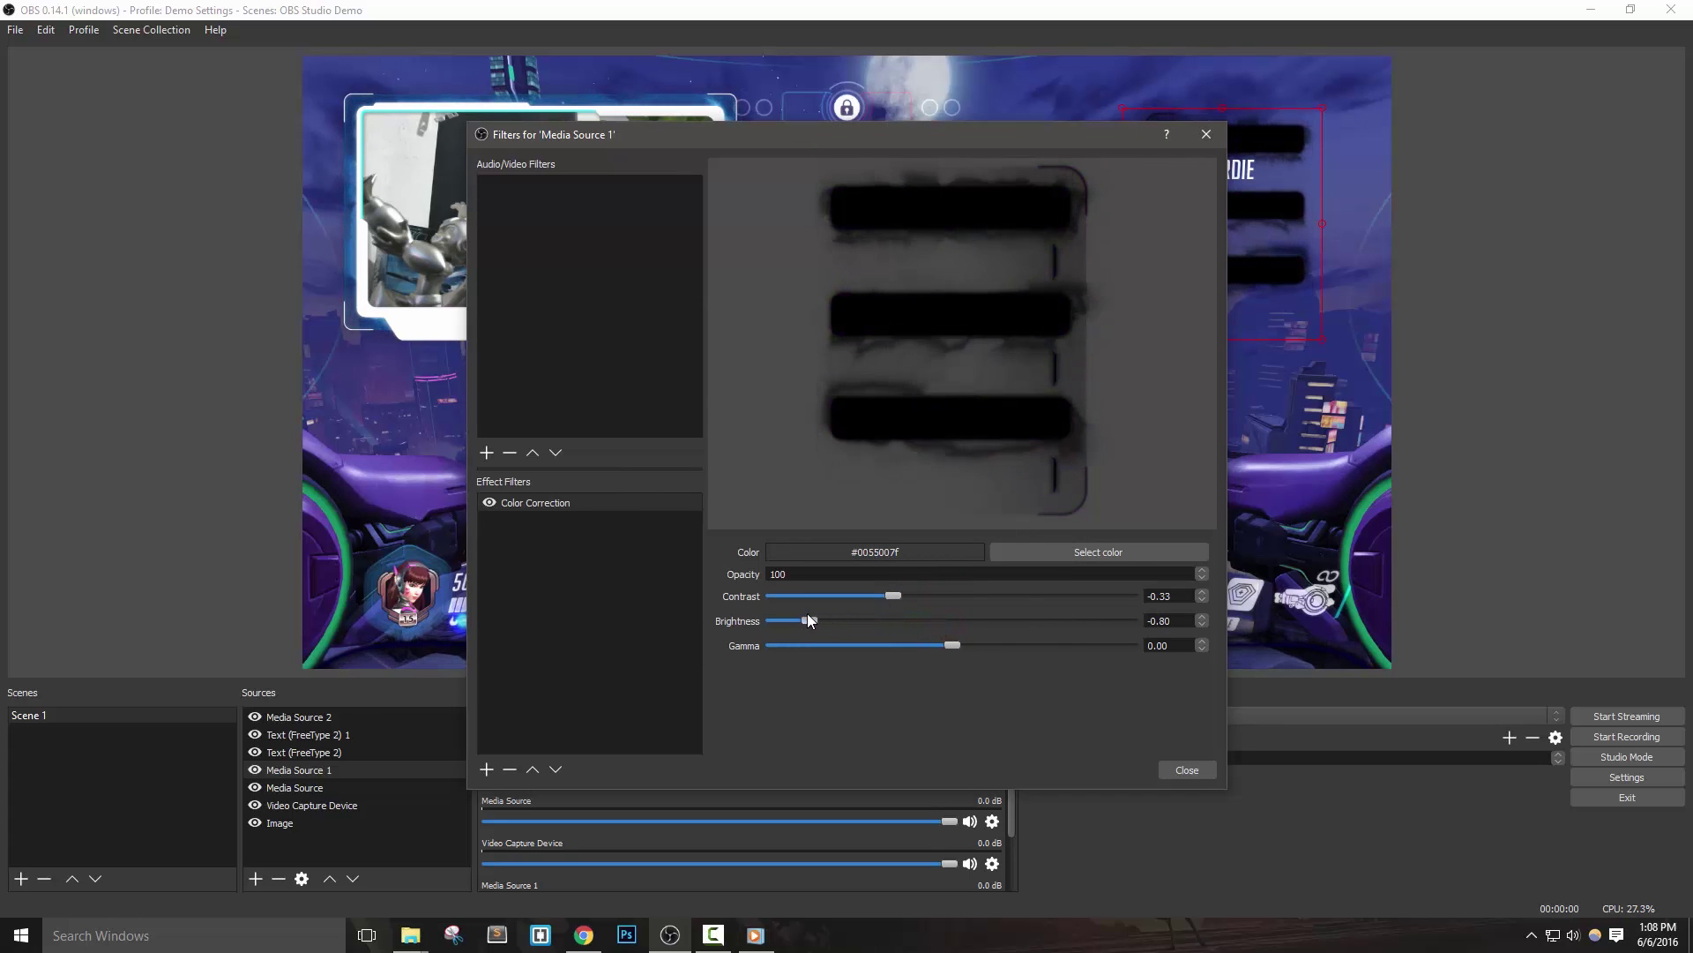
pyautogui.click(1188, 770)
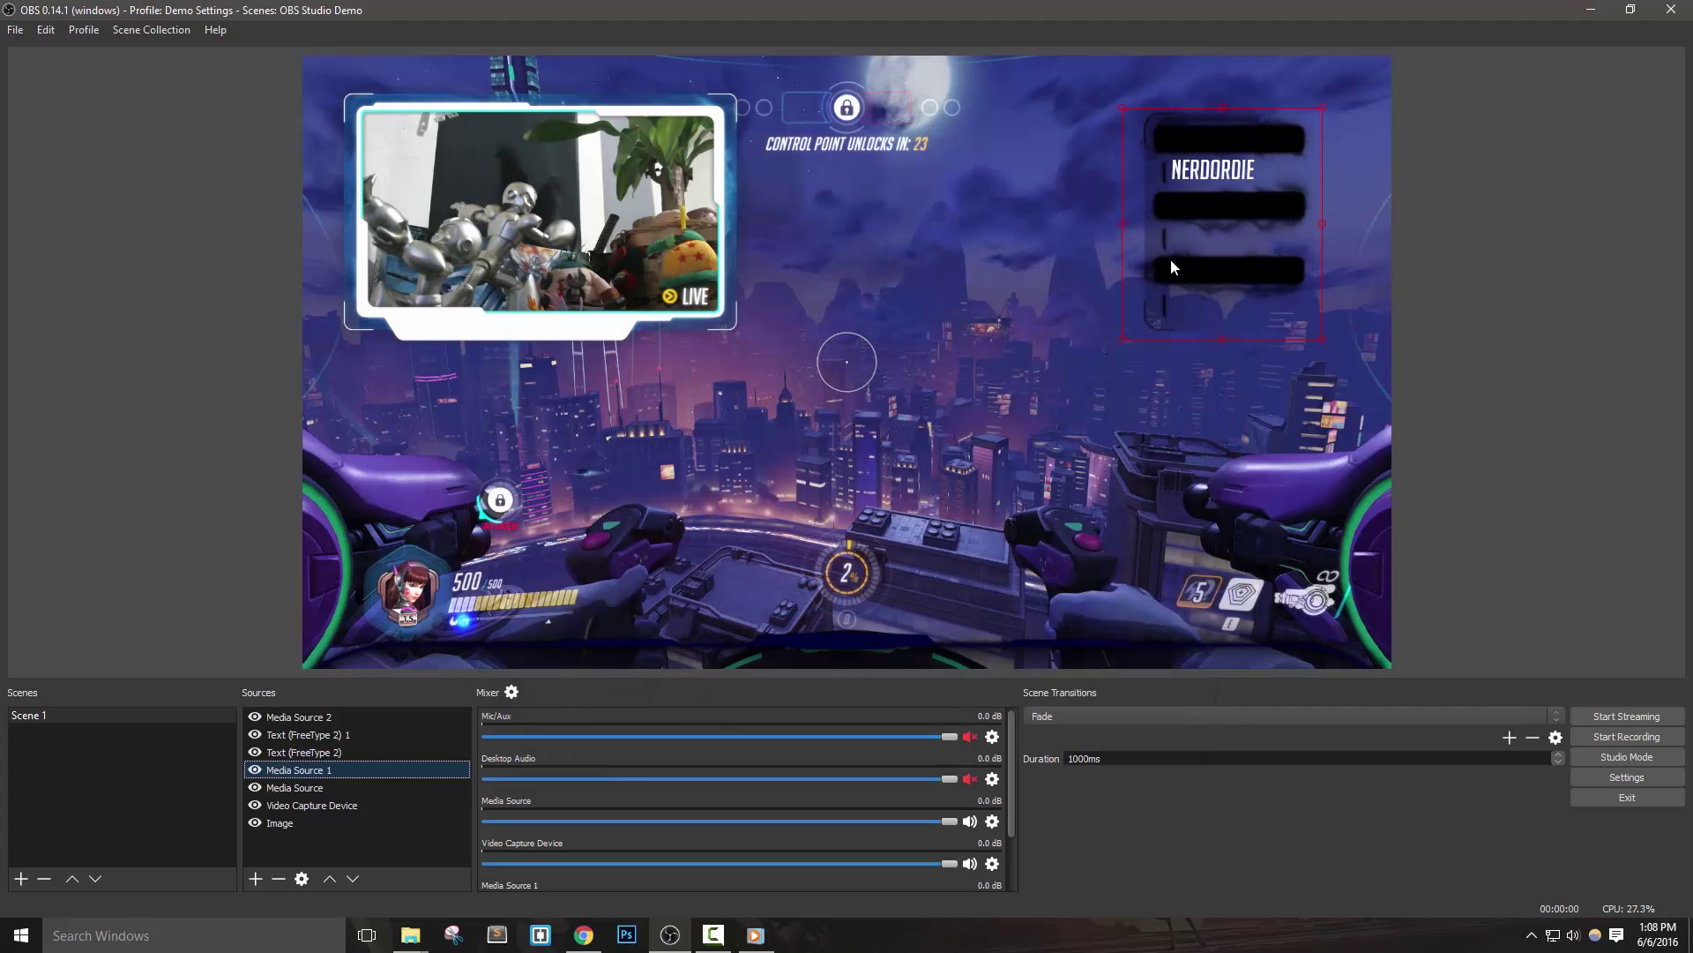
# Set both Color 1 and Color 2 of the LATEST TIP text to white.
pyautogui.click(311, 733)
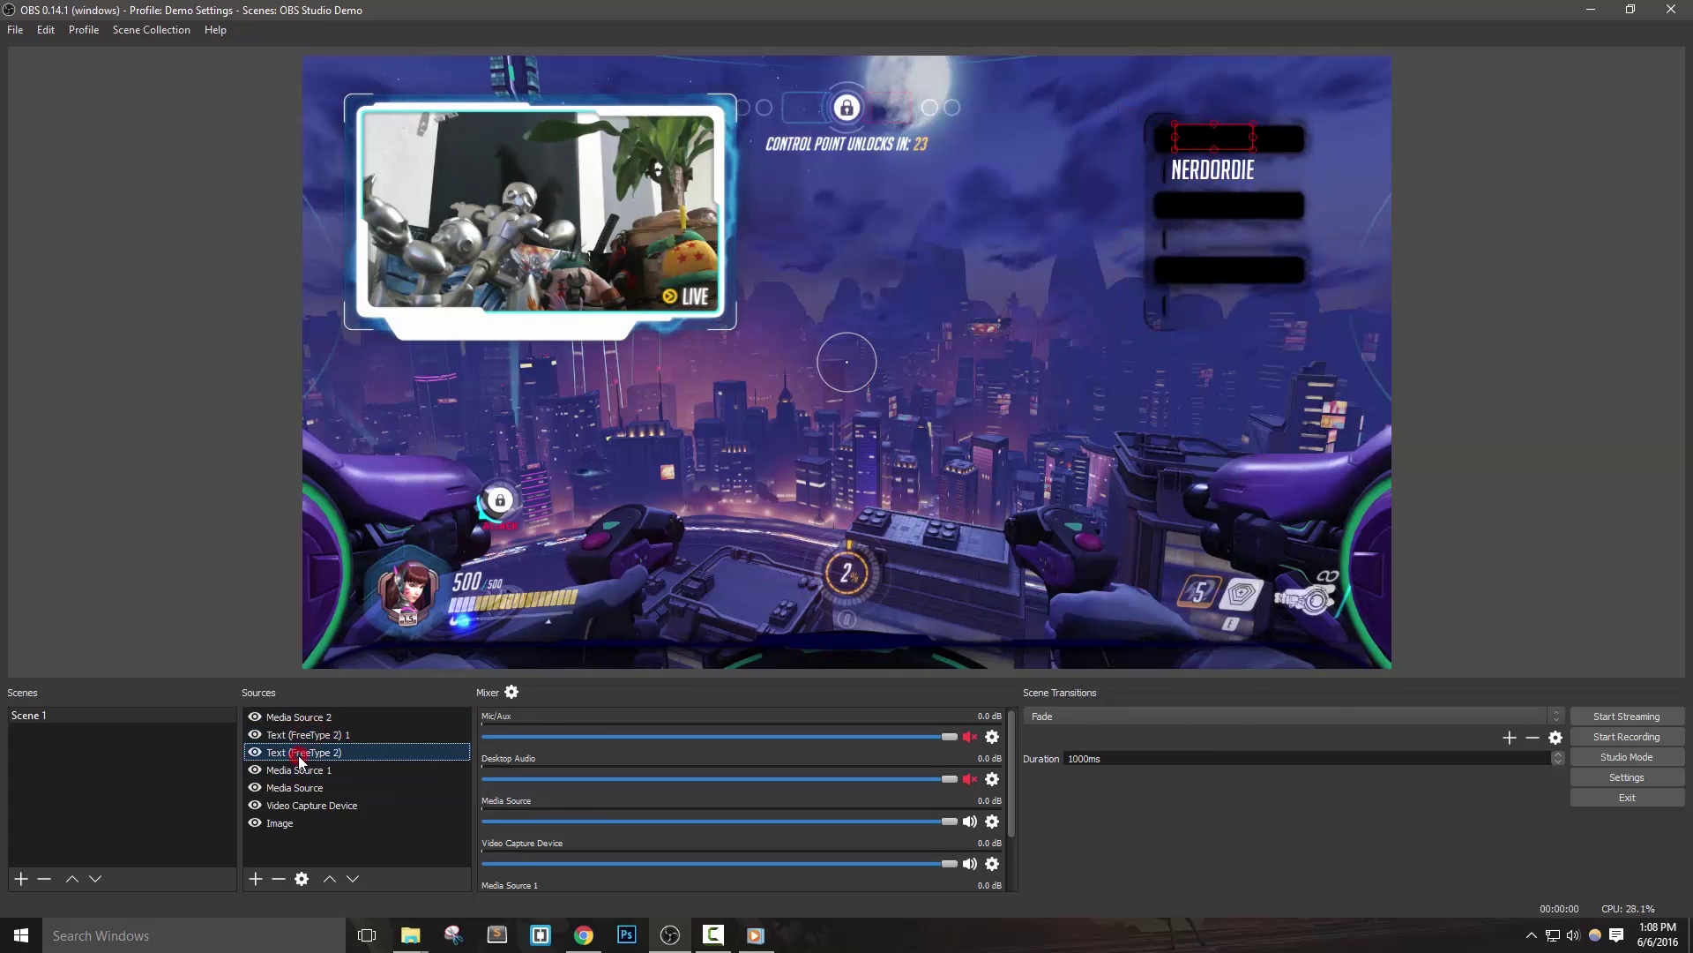
pyautogui.rightClick(299, 753)
pyautogui.click(372, 746)
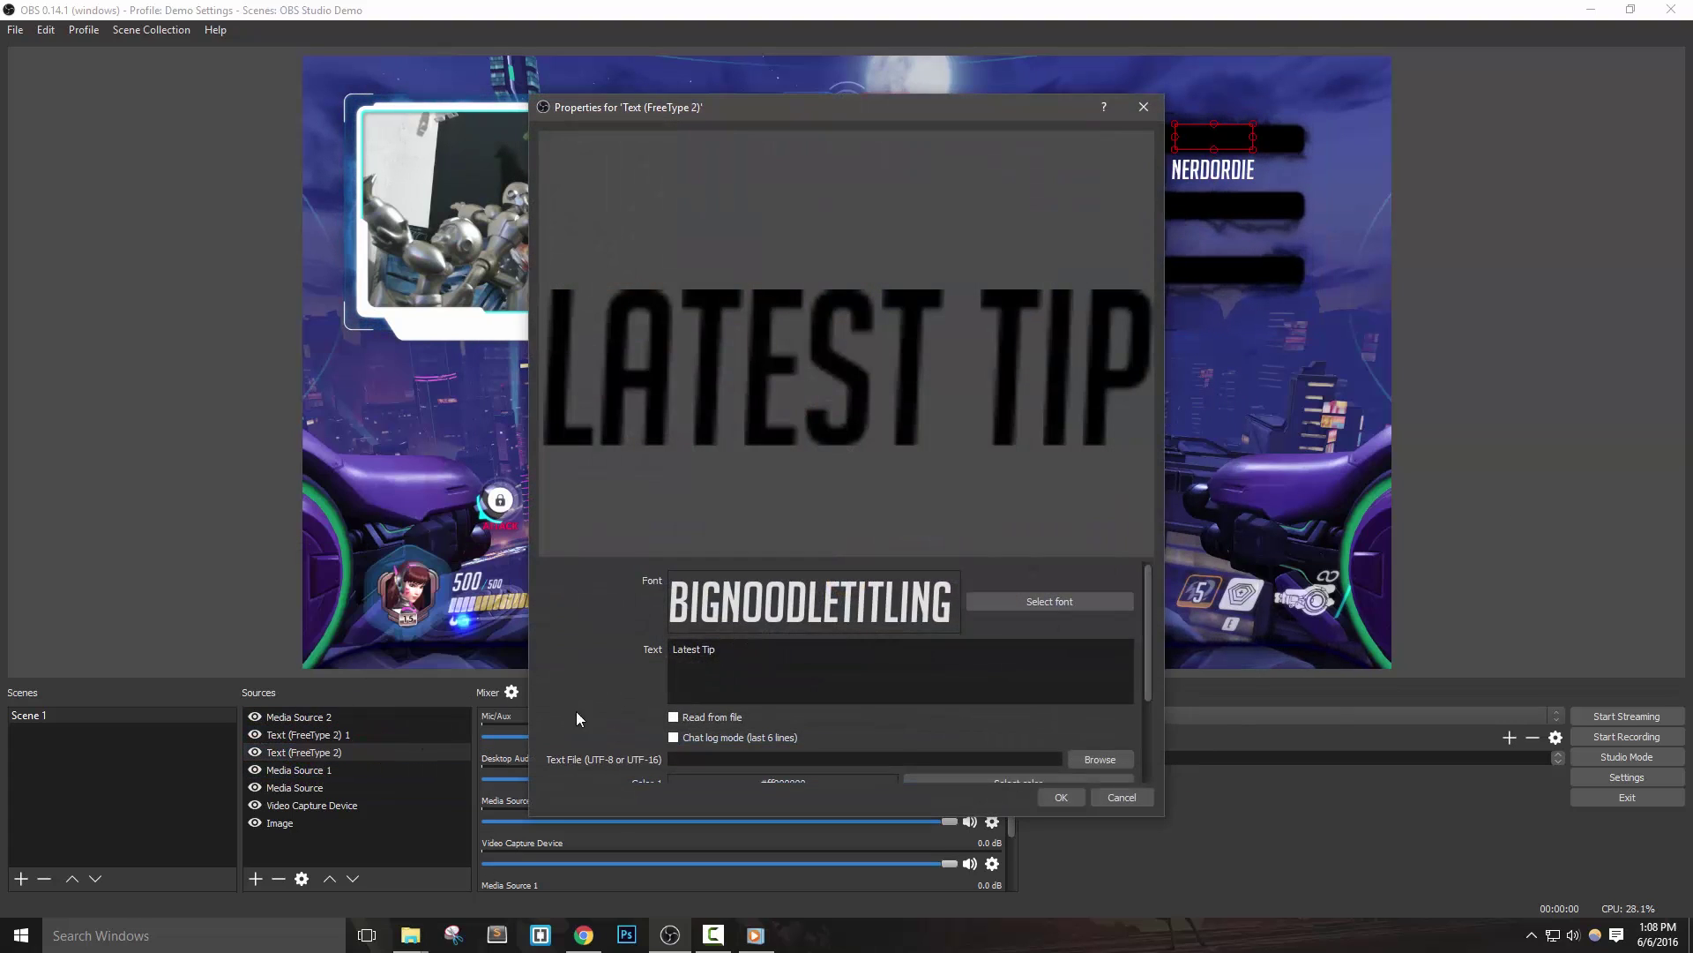
pyautogui.scroll(-5, 576, 711)
pyautogui.click(997, 661)
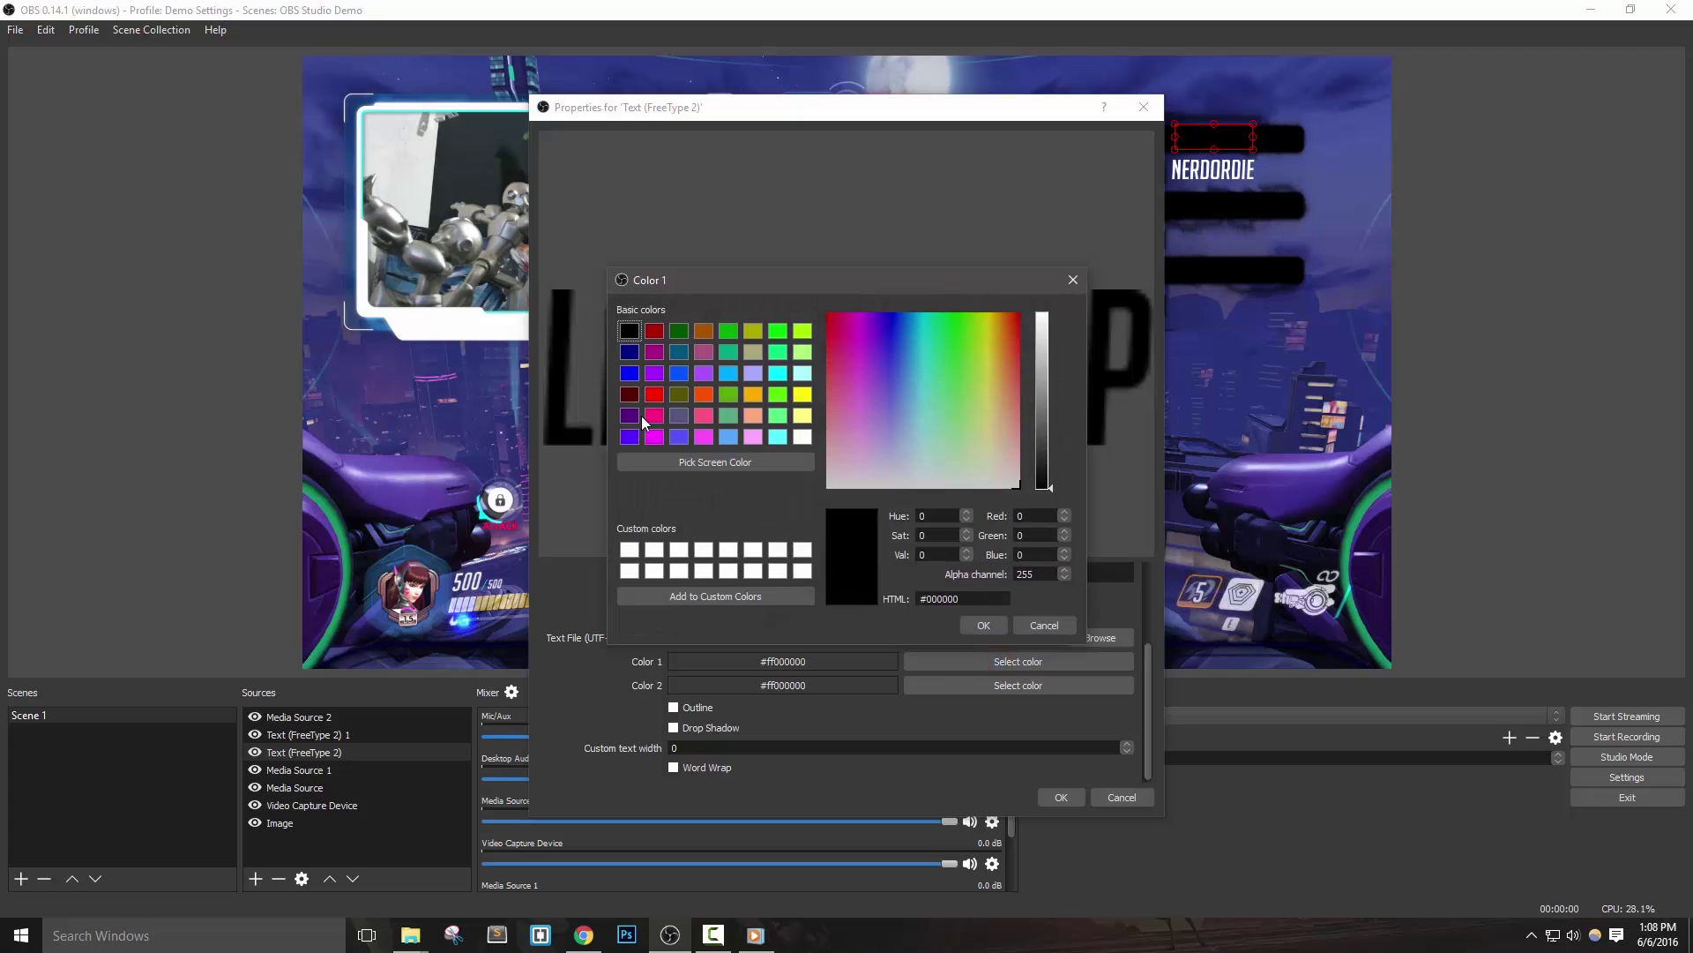
pyautogui.click(628, 549)
pyautogui.click(977, 625)
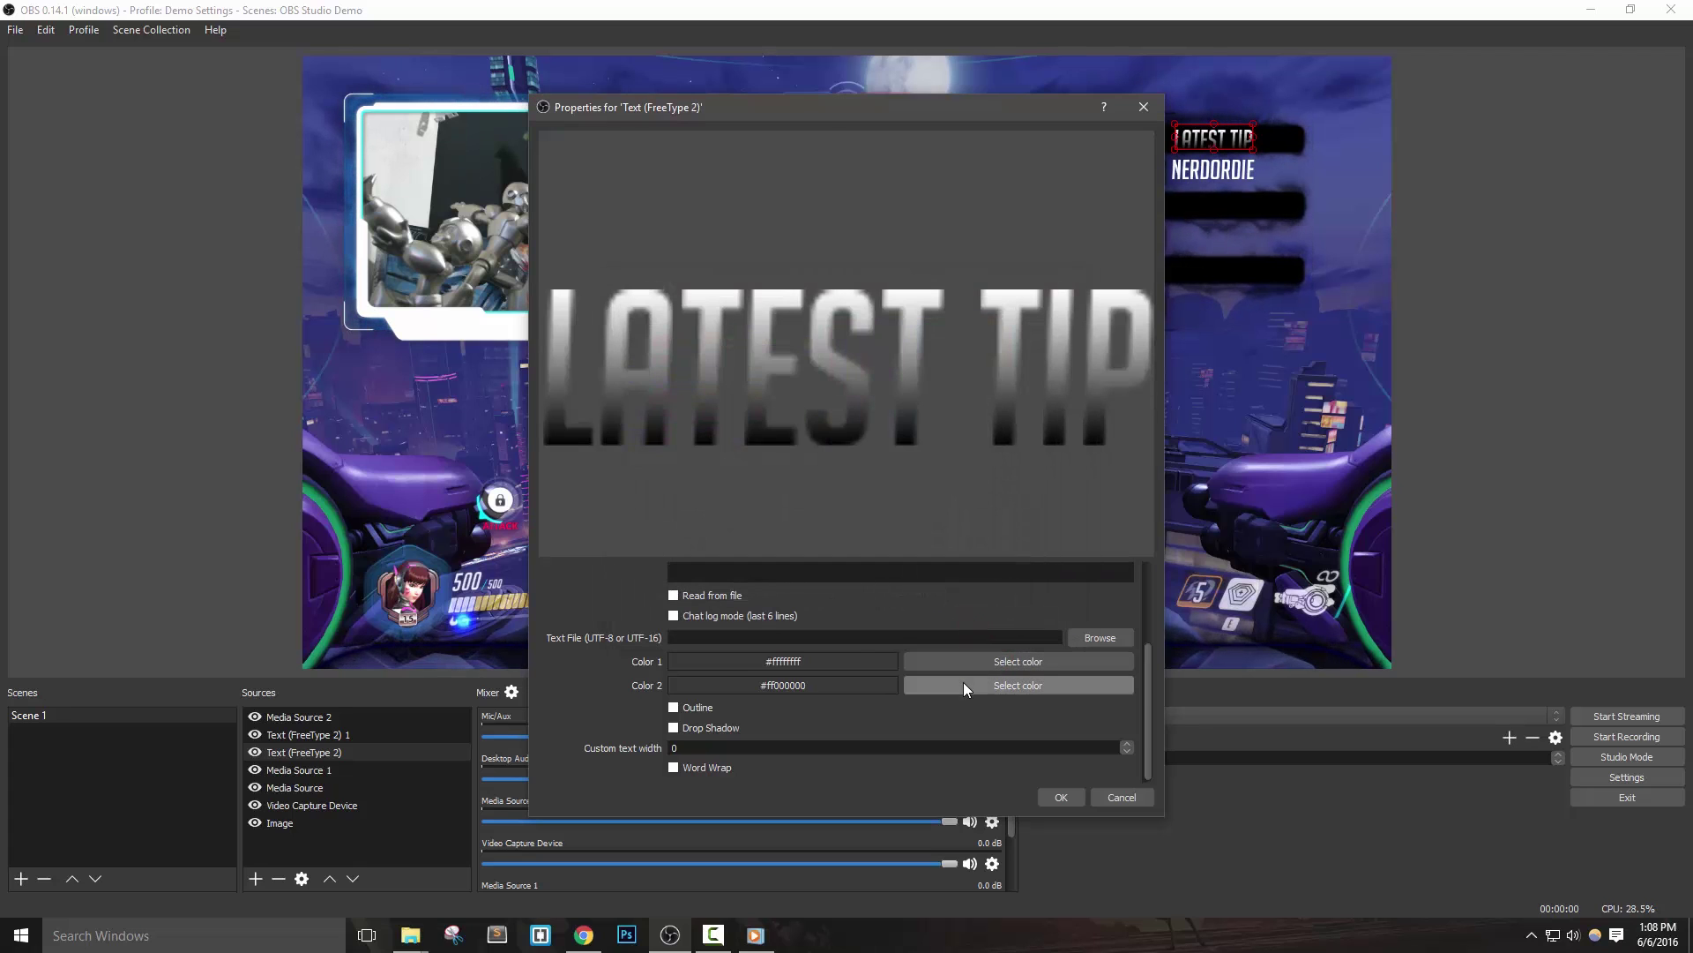
pyautogui.click(964, 684)
pyautogui.click(628, 549)
pyautogui.click(981, 625)
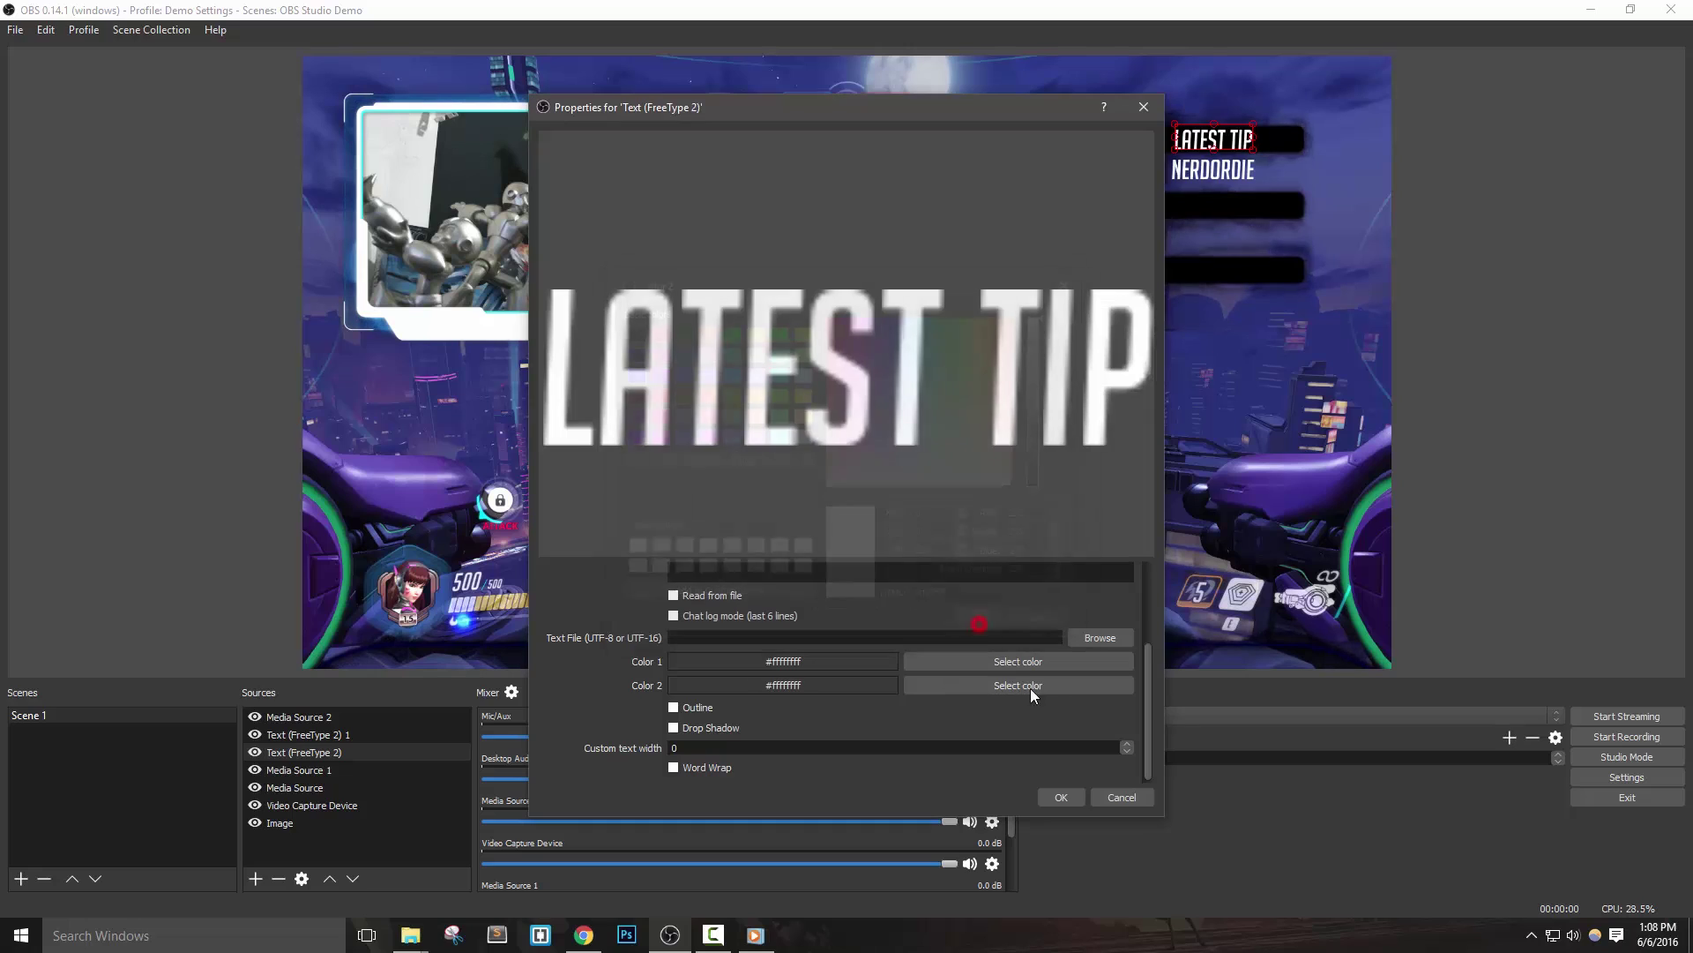
pyautogui.click(1058, 794)
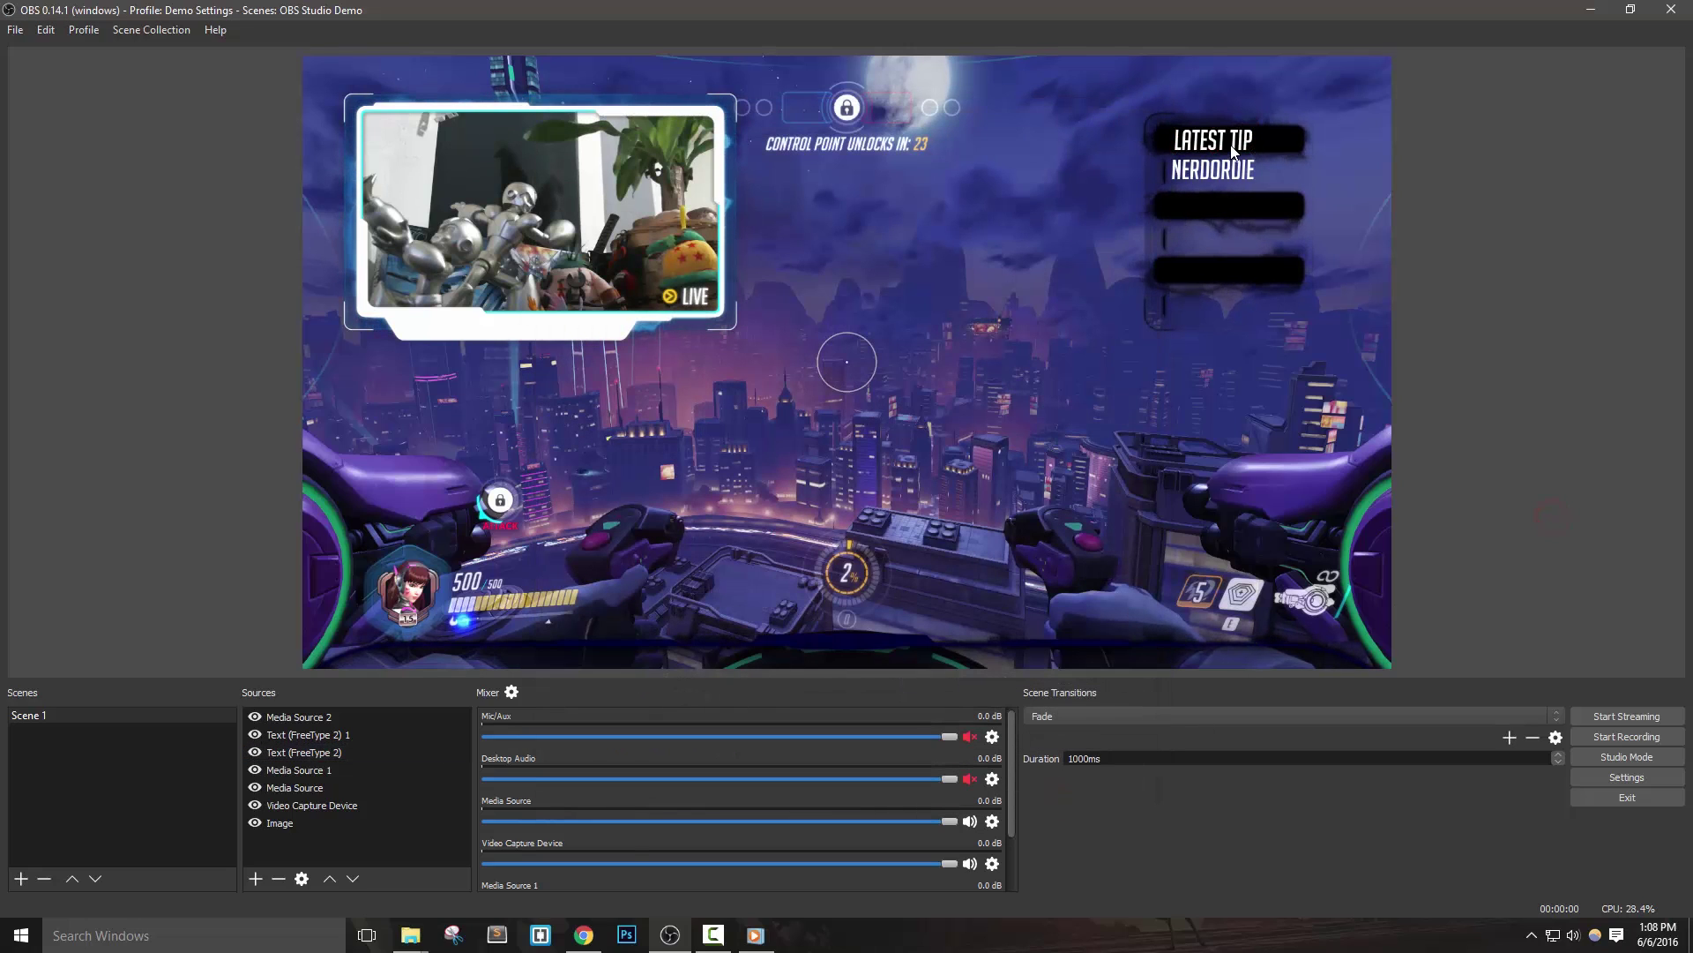